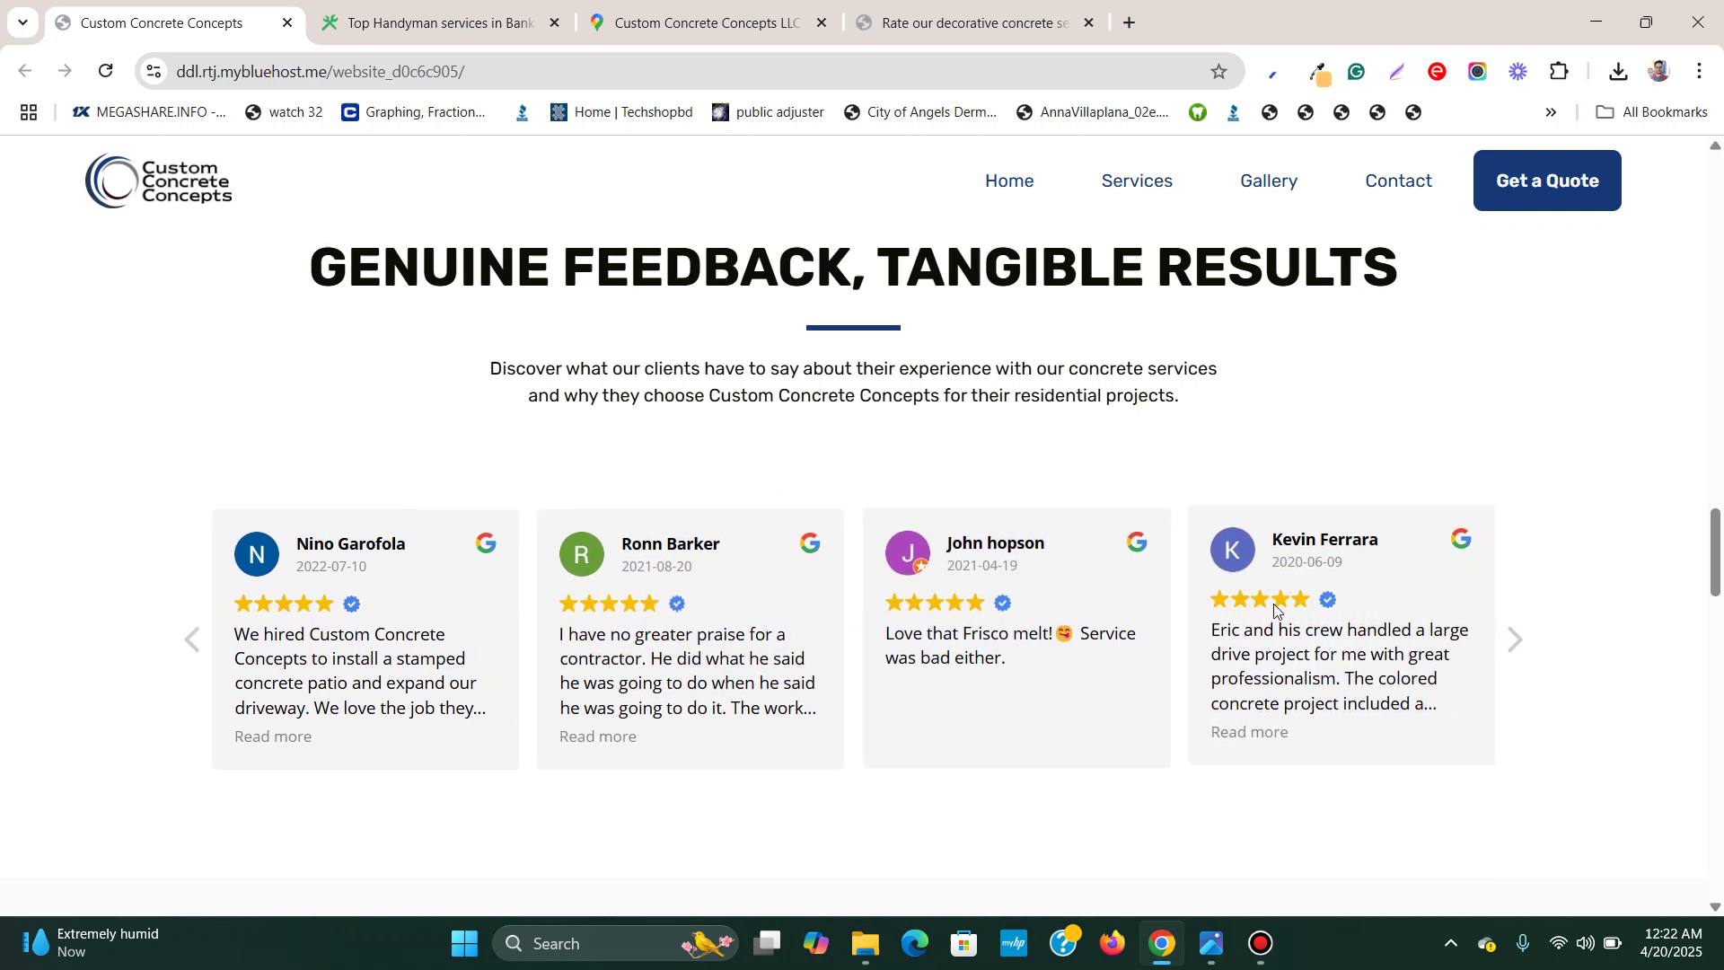
Page through the website's review slider and compare it with the Google Maps listing (3.8 stars, 13 reviews)
left_click(1516, 642)
left_click(1516, 641)
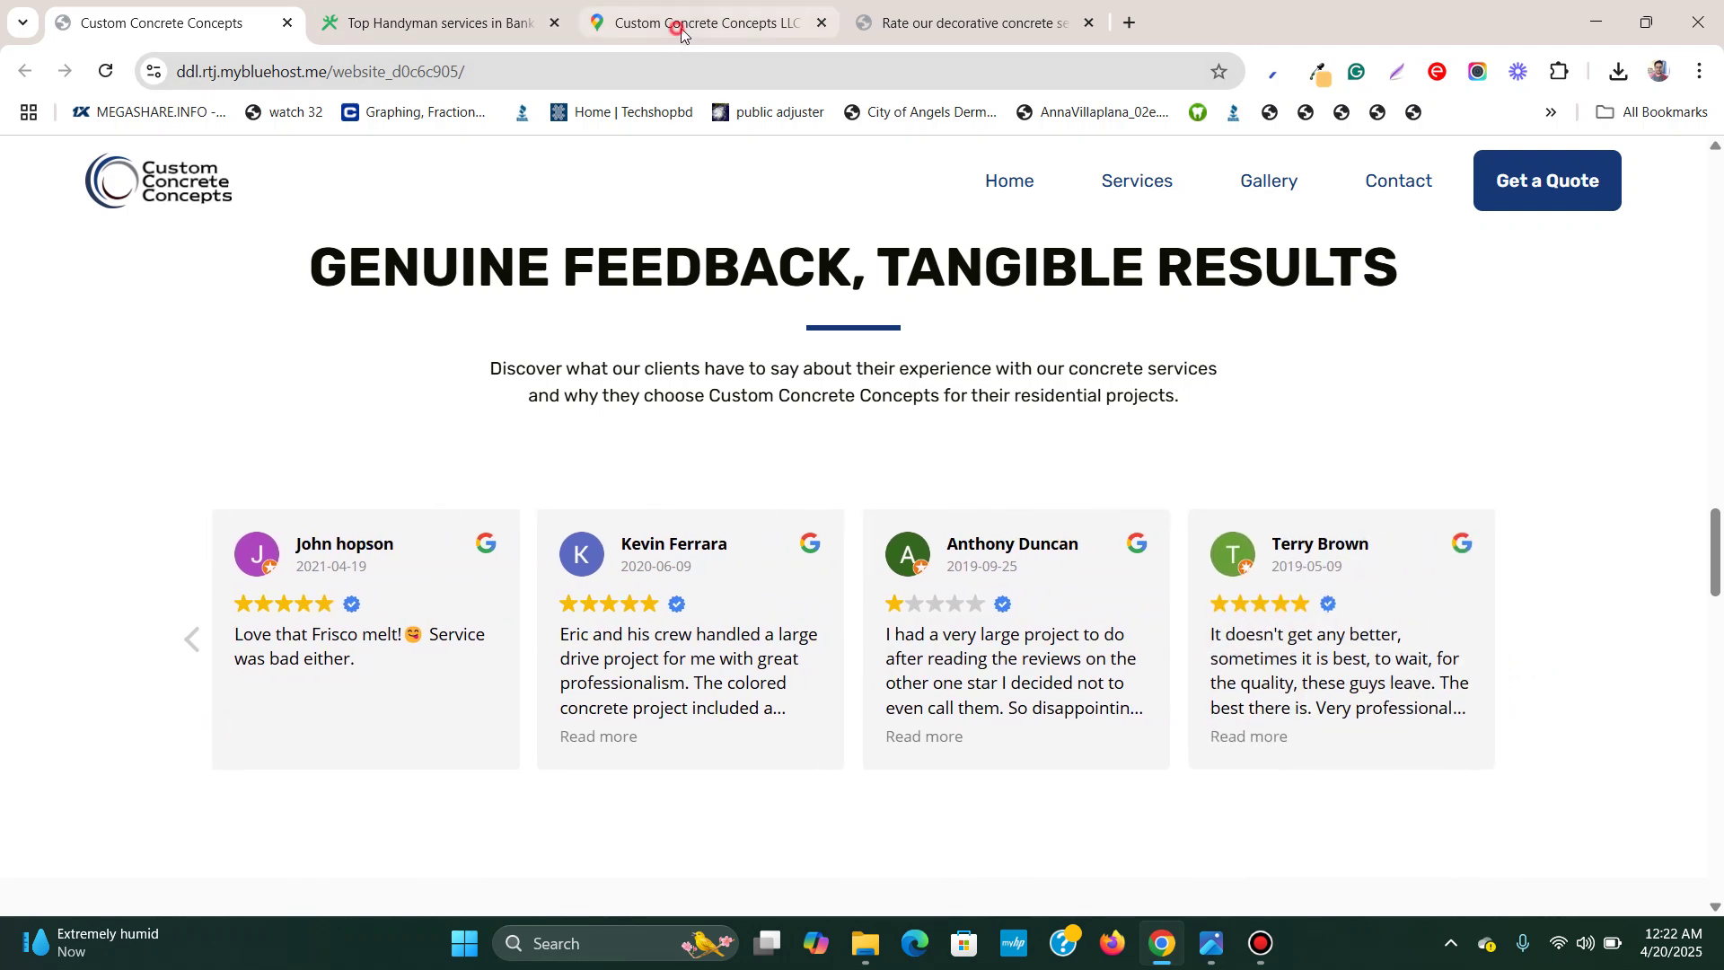
left_click(683, 22)
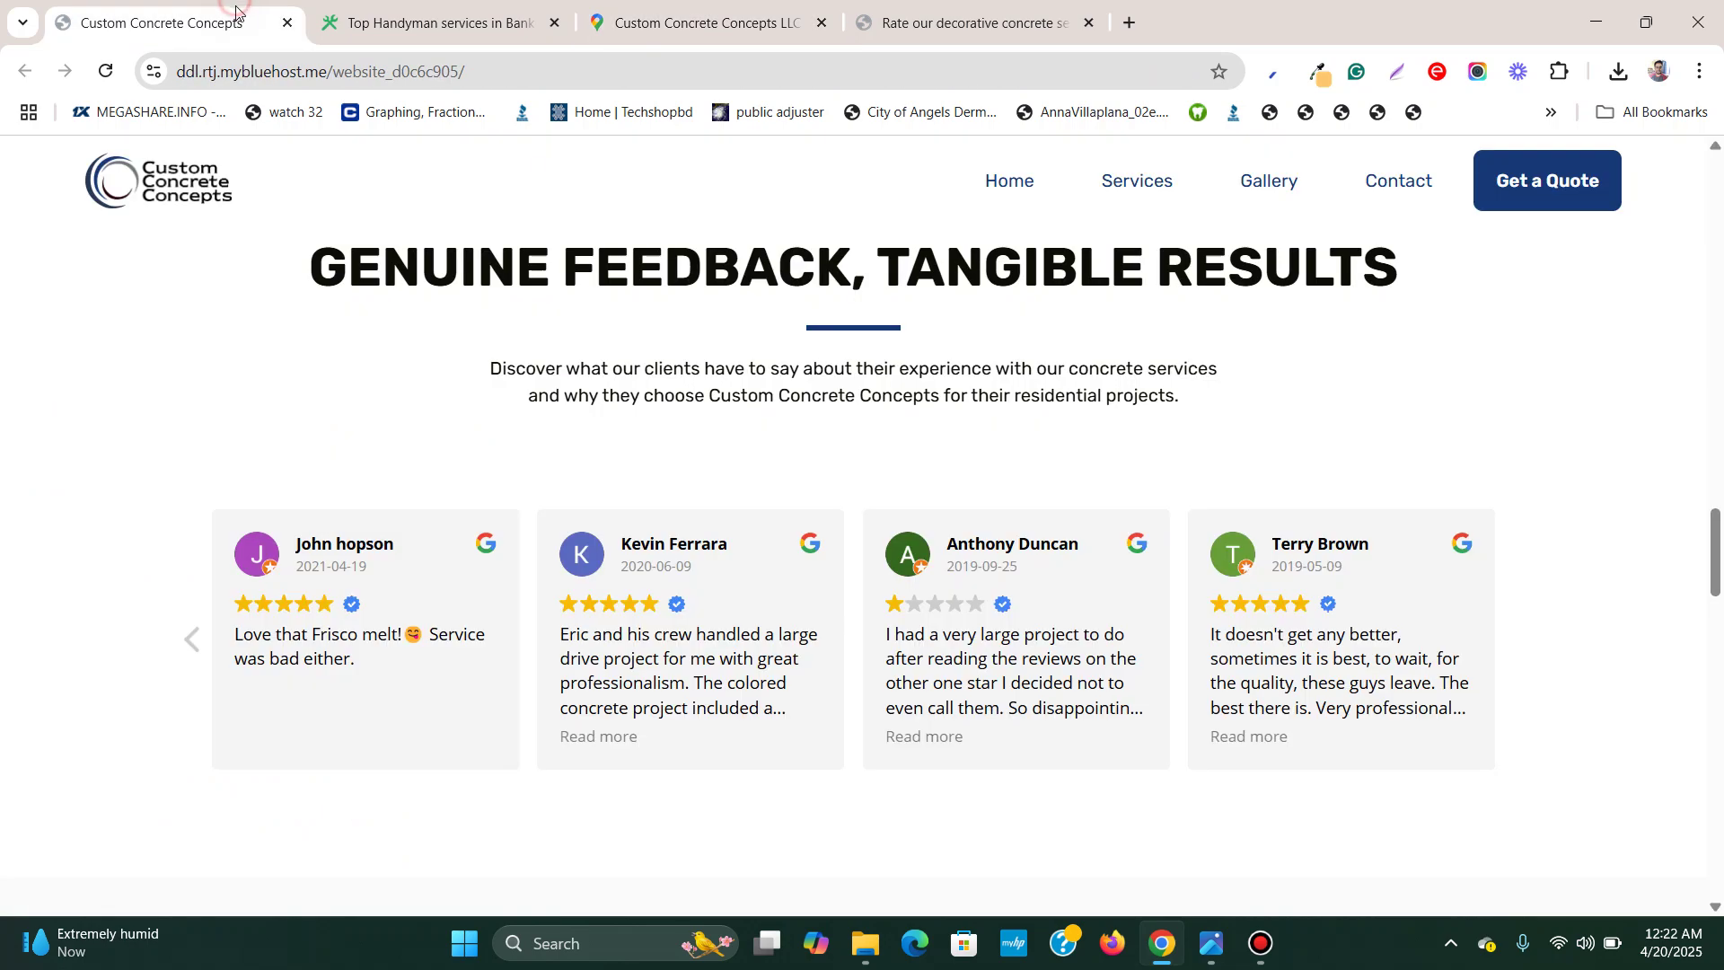
left_click(224, 20)
left_click(644, 25)
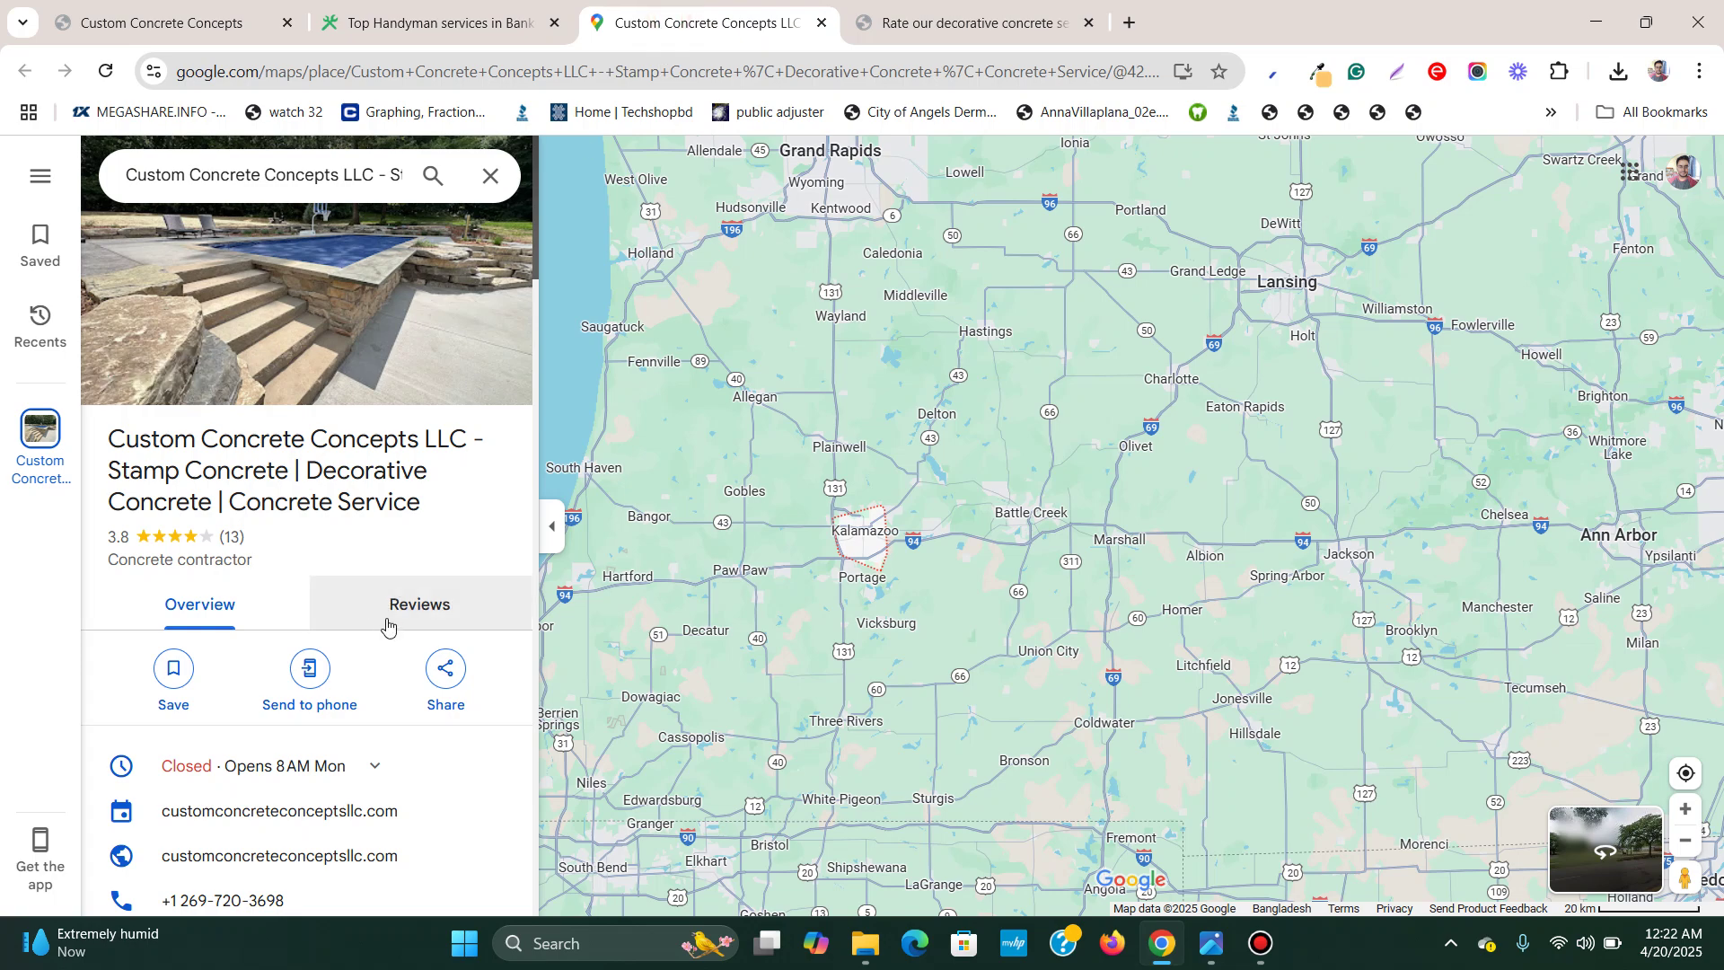
Scroll the handyman homepage down to the 'What our clients are saying' sample quote
left_click(401, 18)
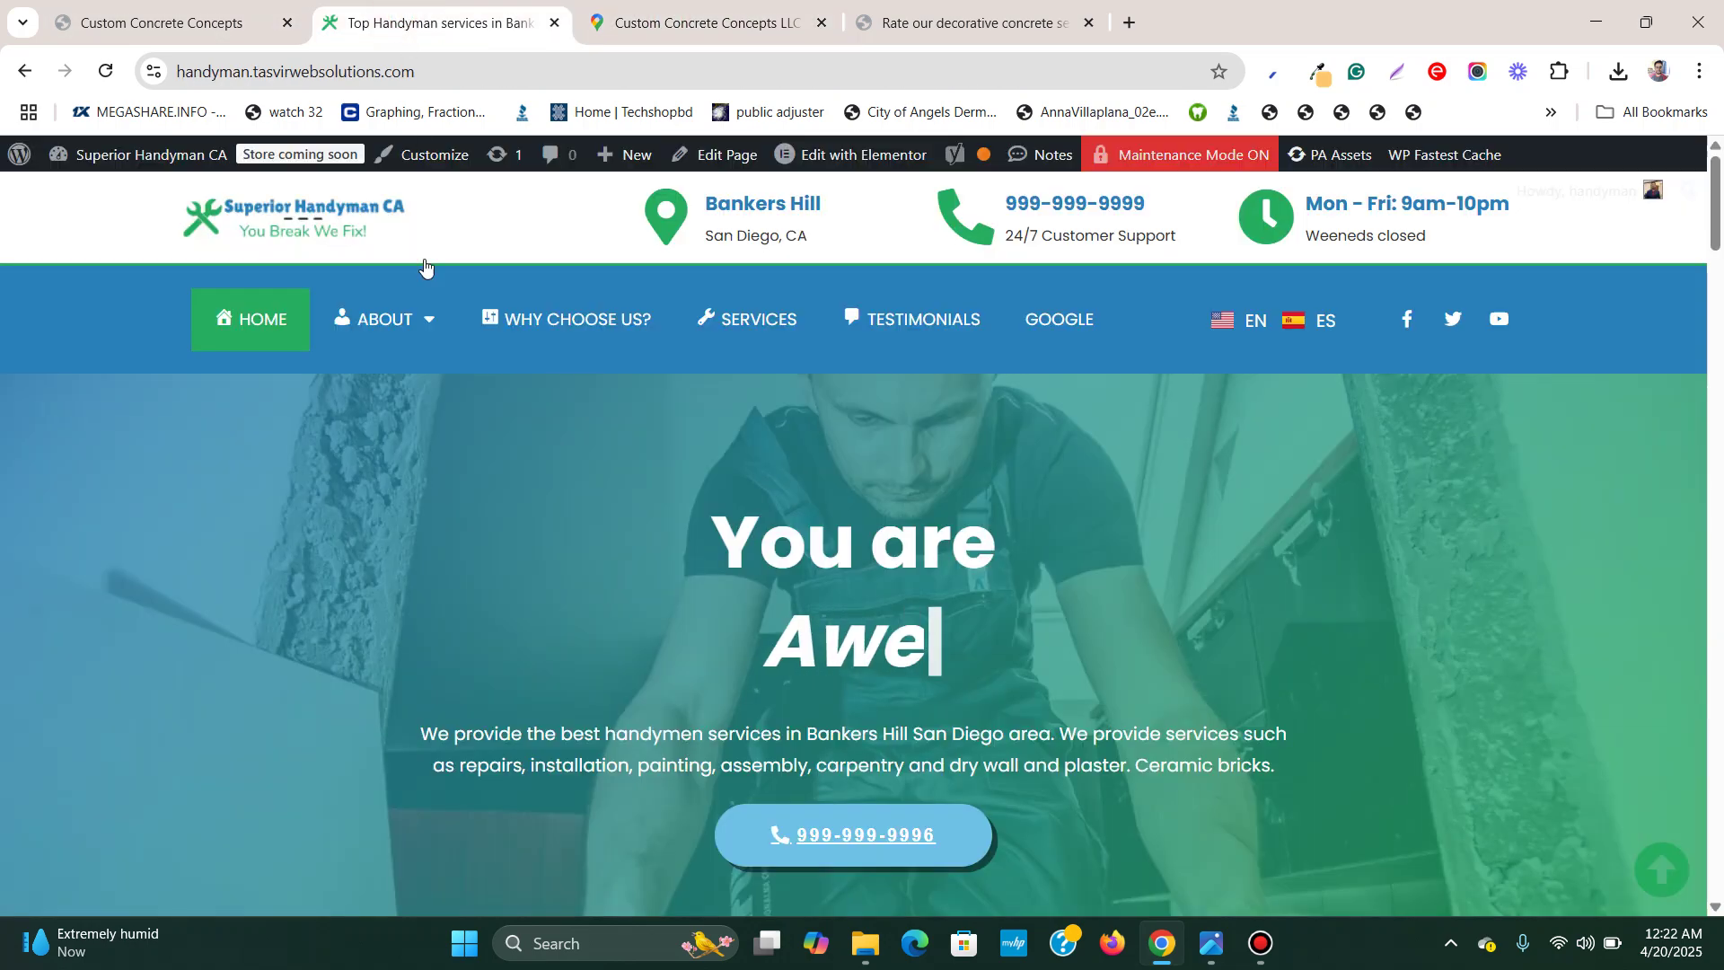
scroll(516, 548, "down", 6)
scroll(516, 559, "down", 15)
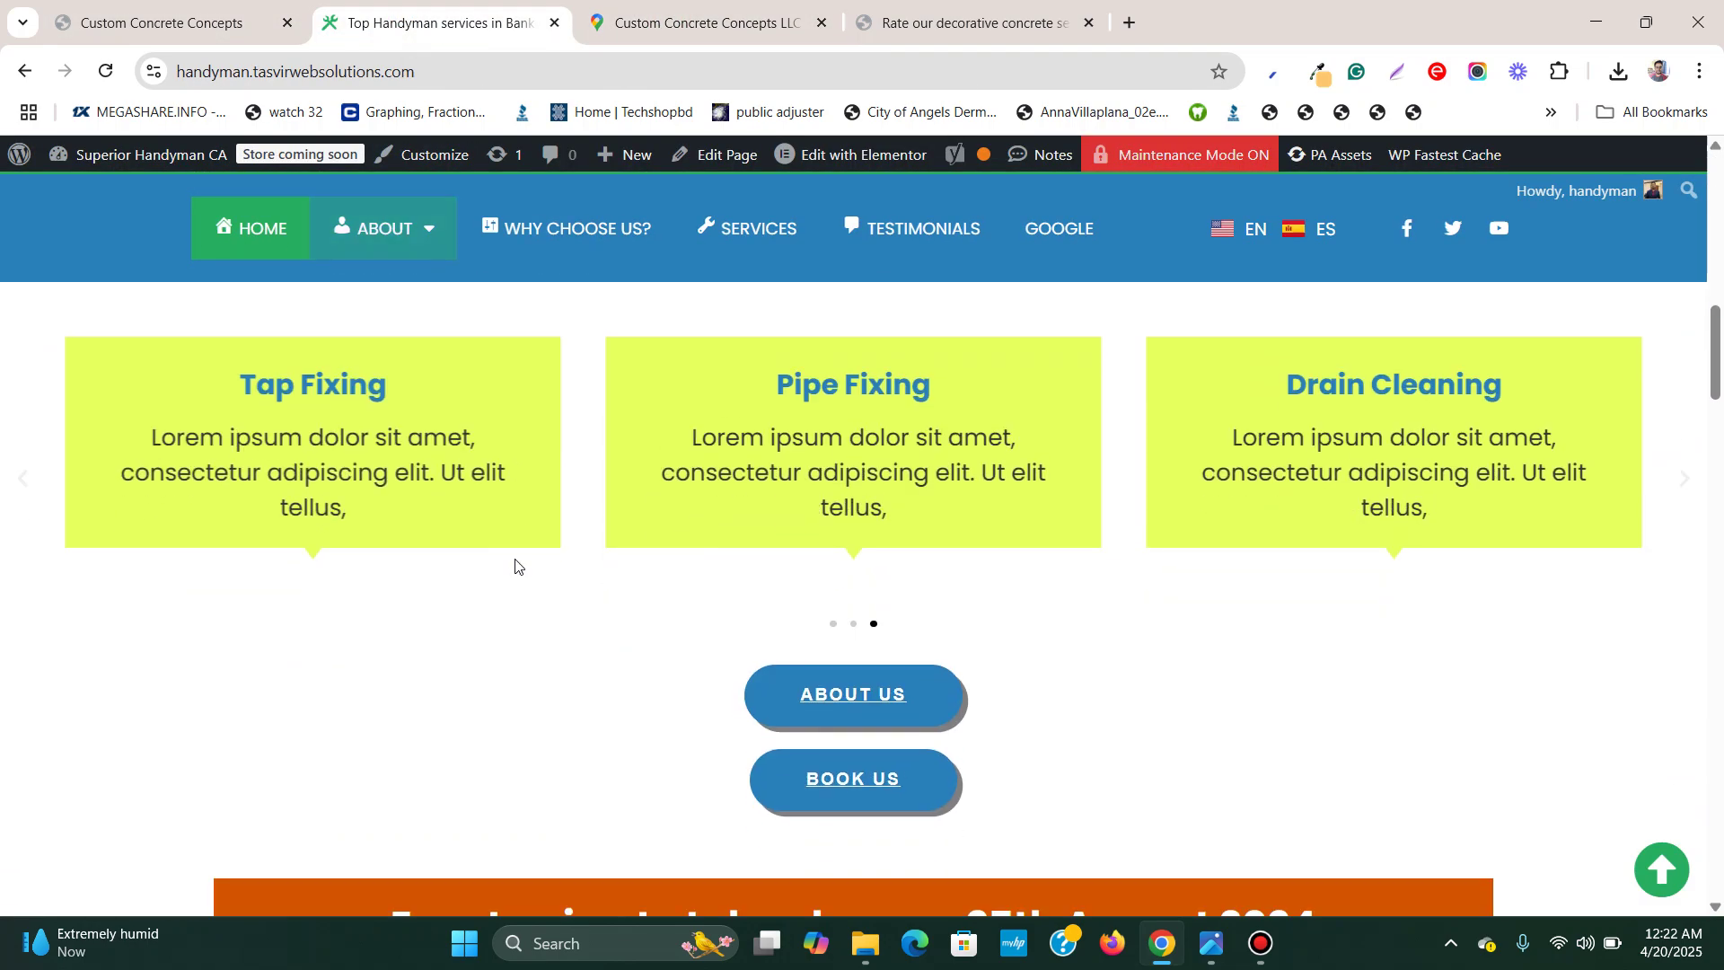
scroll(514, 558, "down", 10)
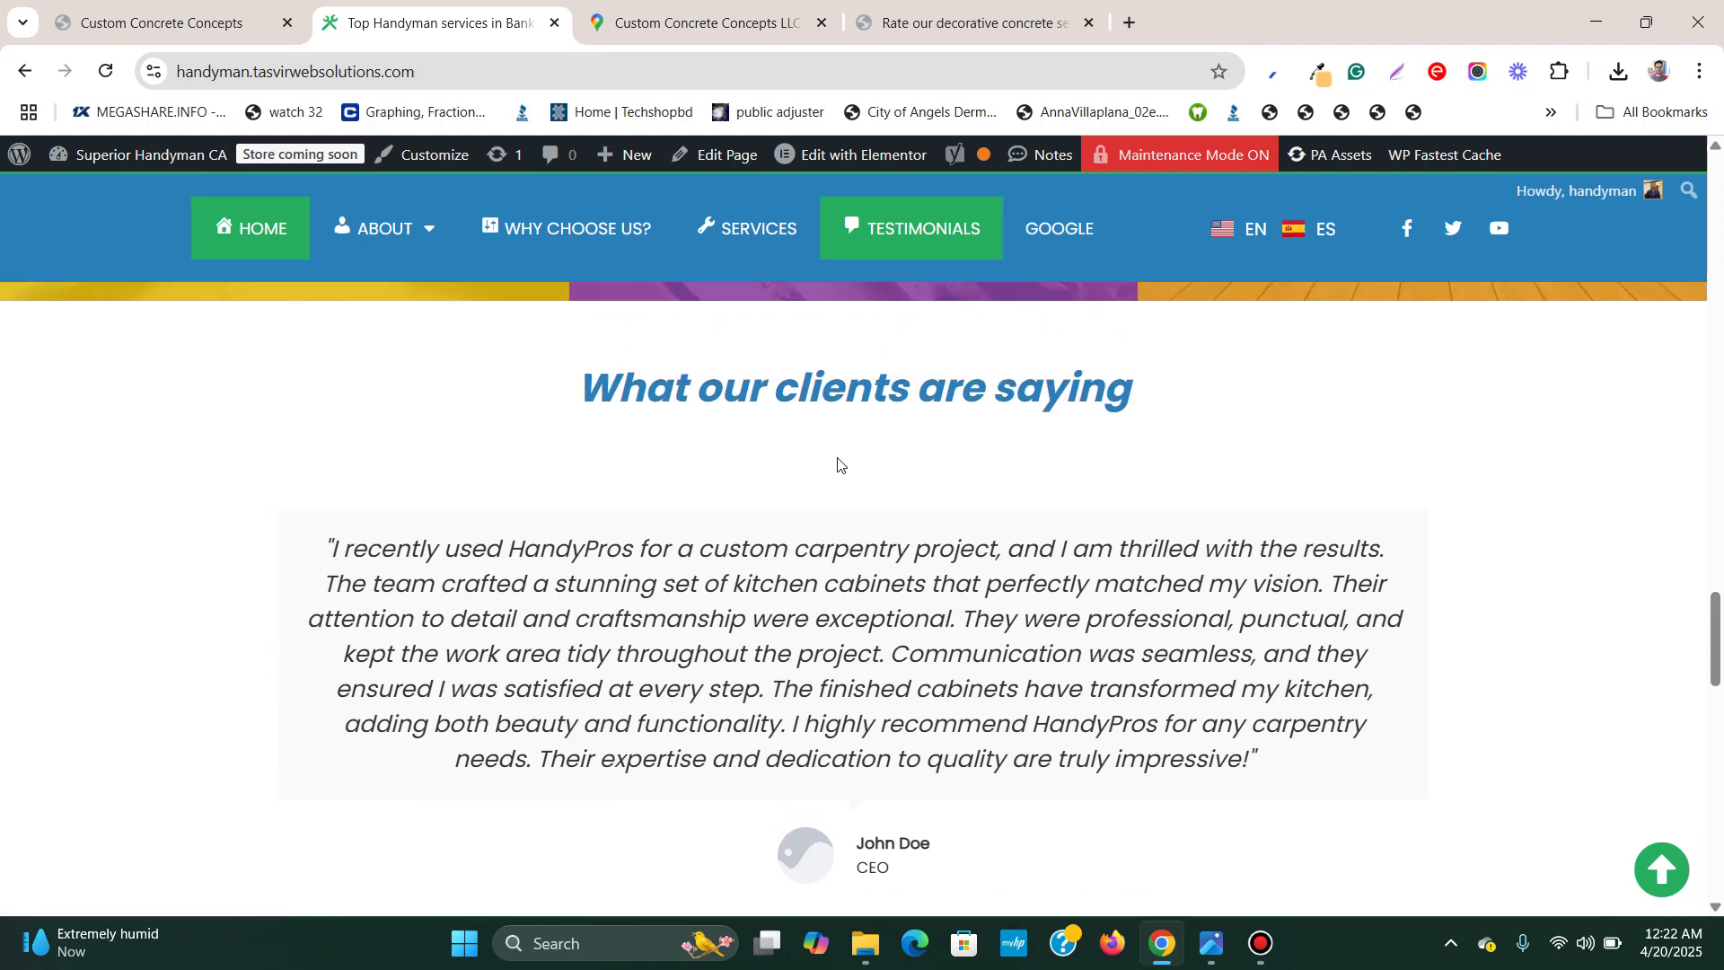
scroll(376, 564, "down", 1)
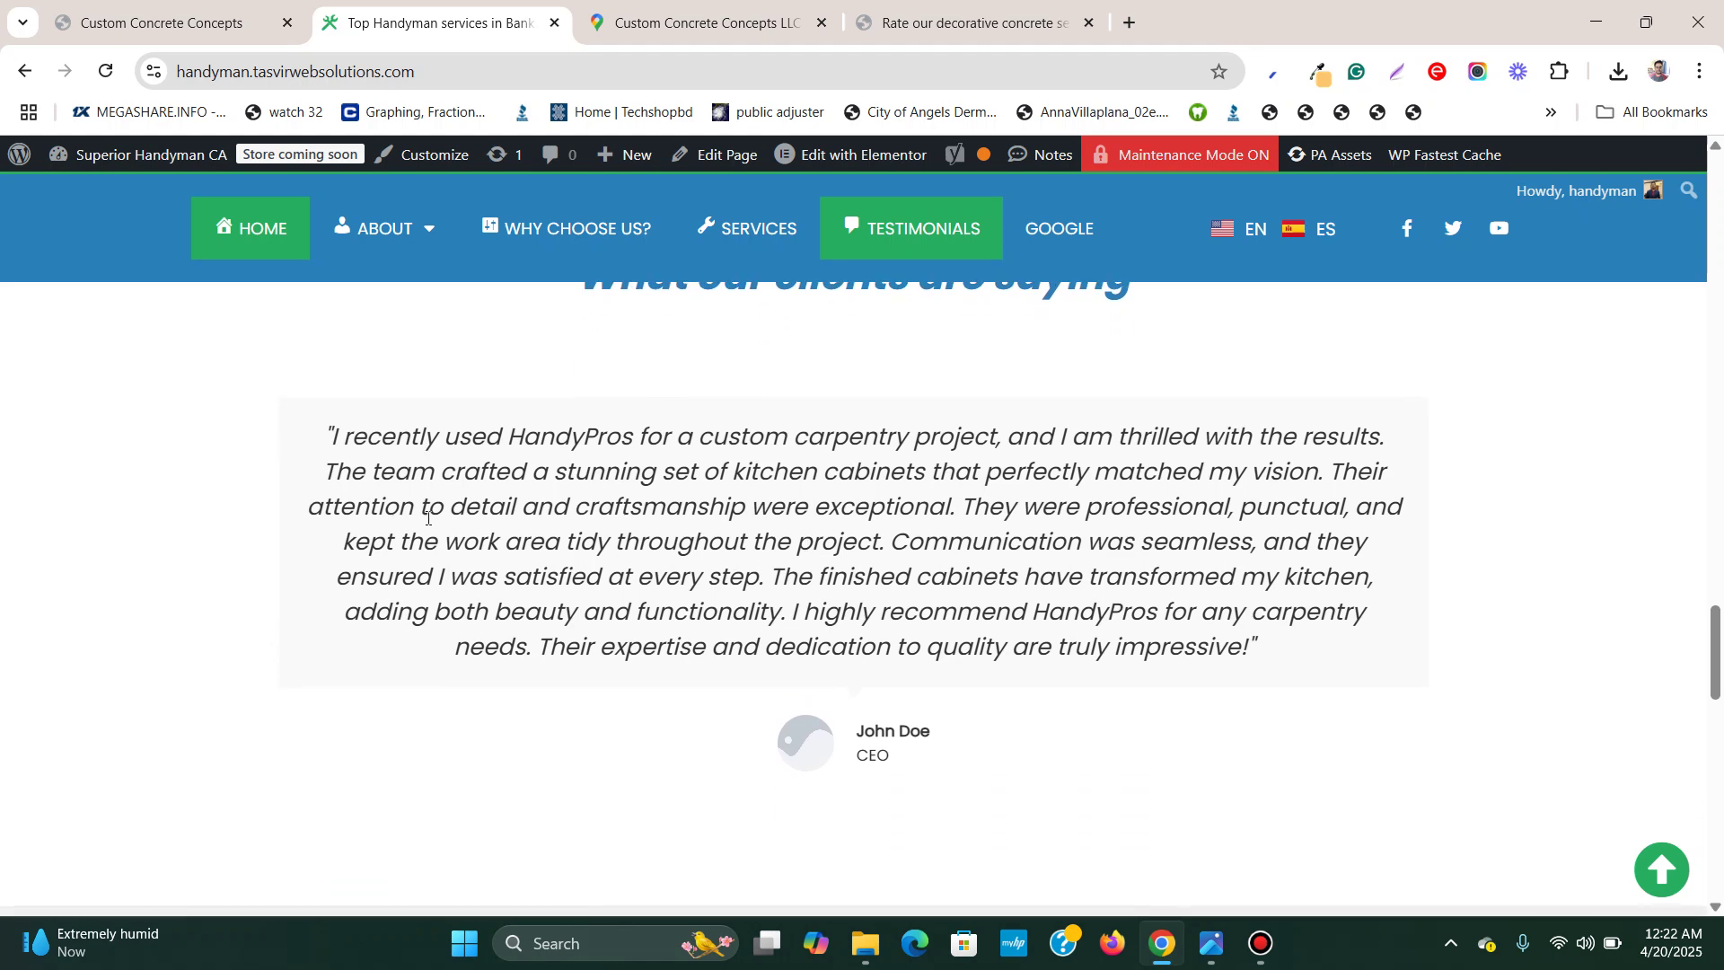
left_click_drag(333, 423, 1294, 681)
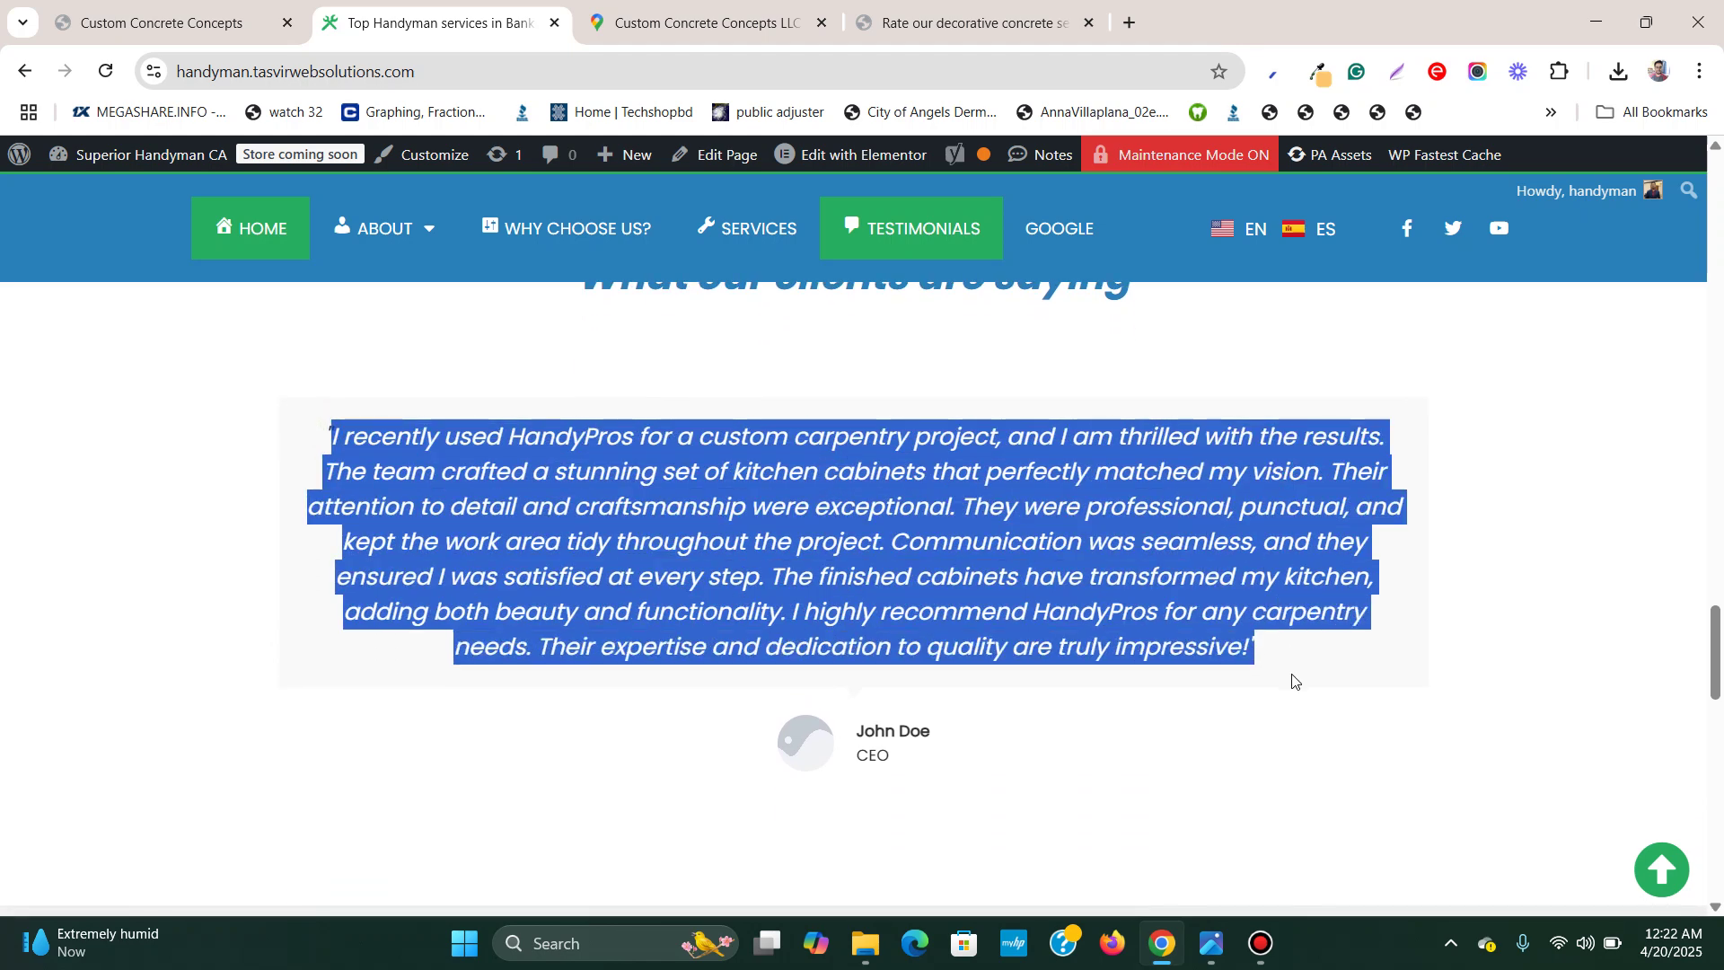
left_click(1280, 678)
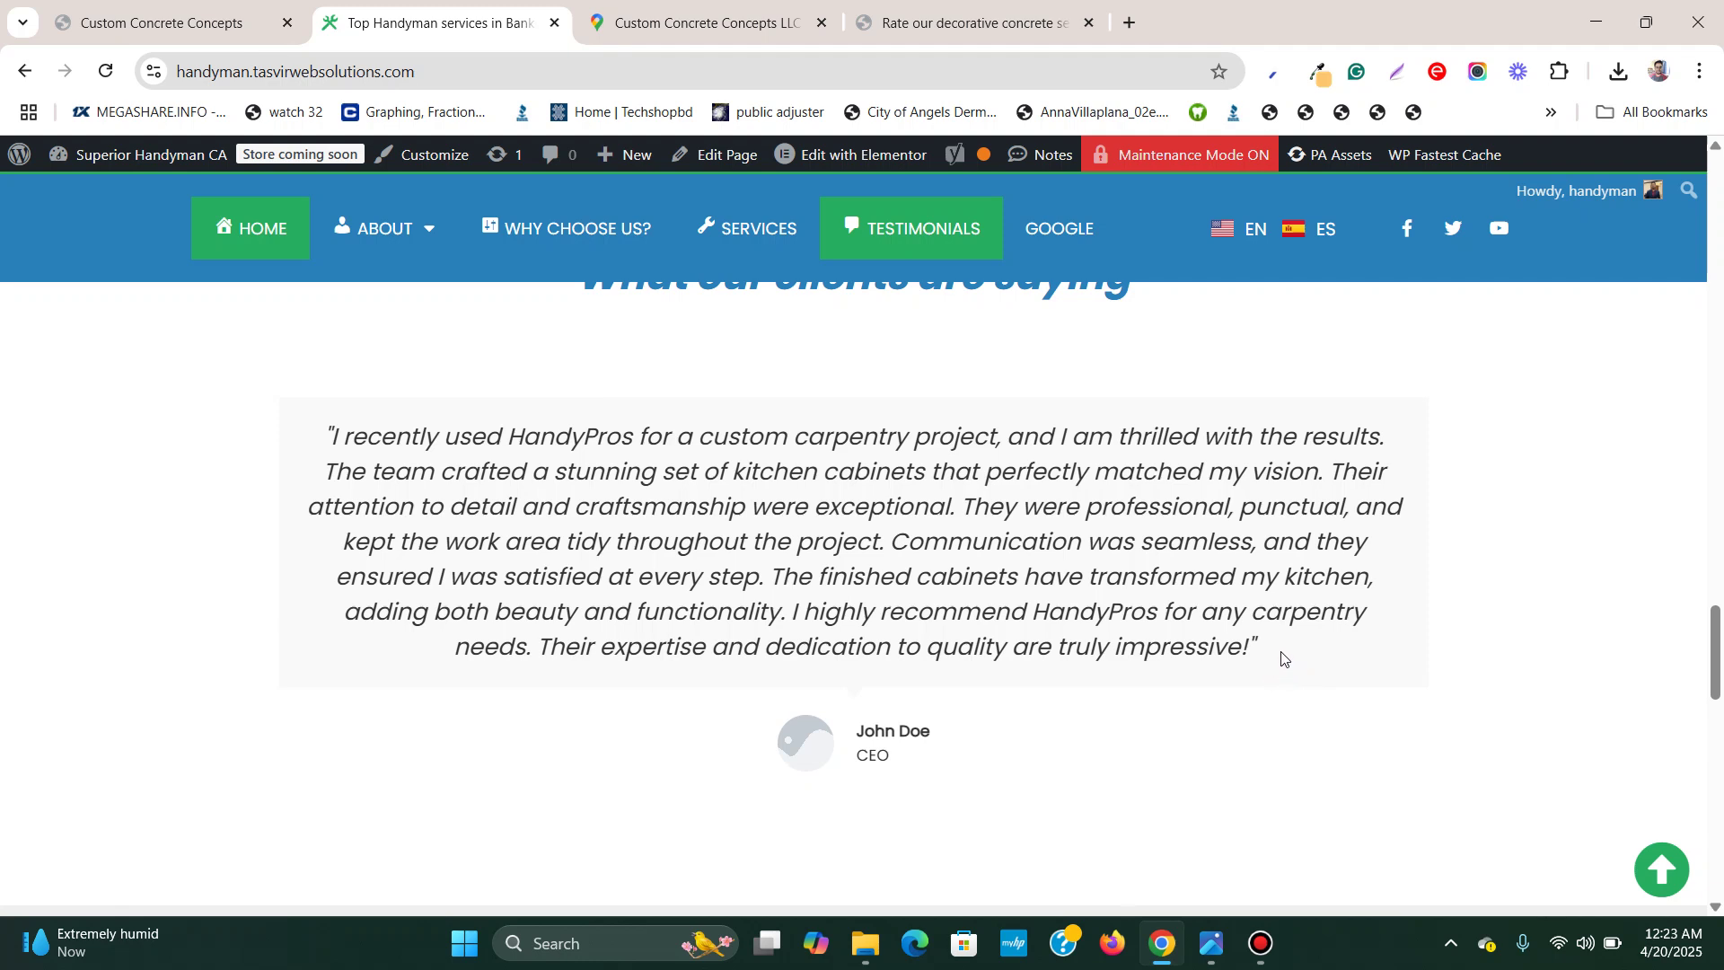
Open the site's WordPress admin Dashboard in a new tab
left_click(681, 40)
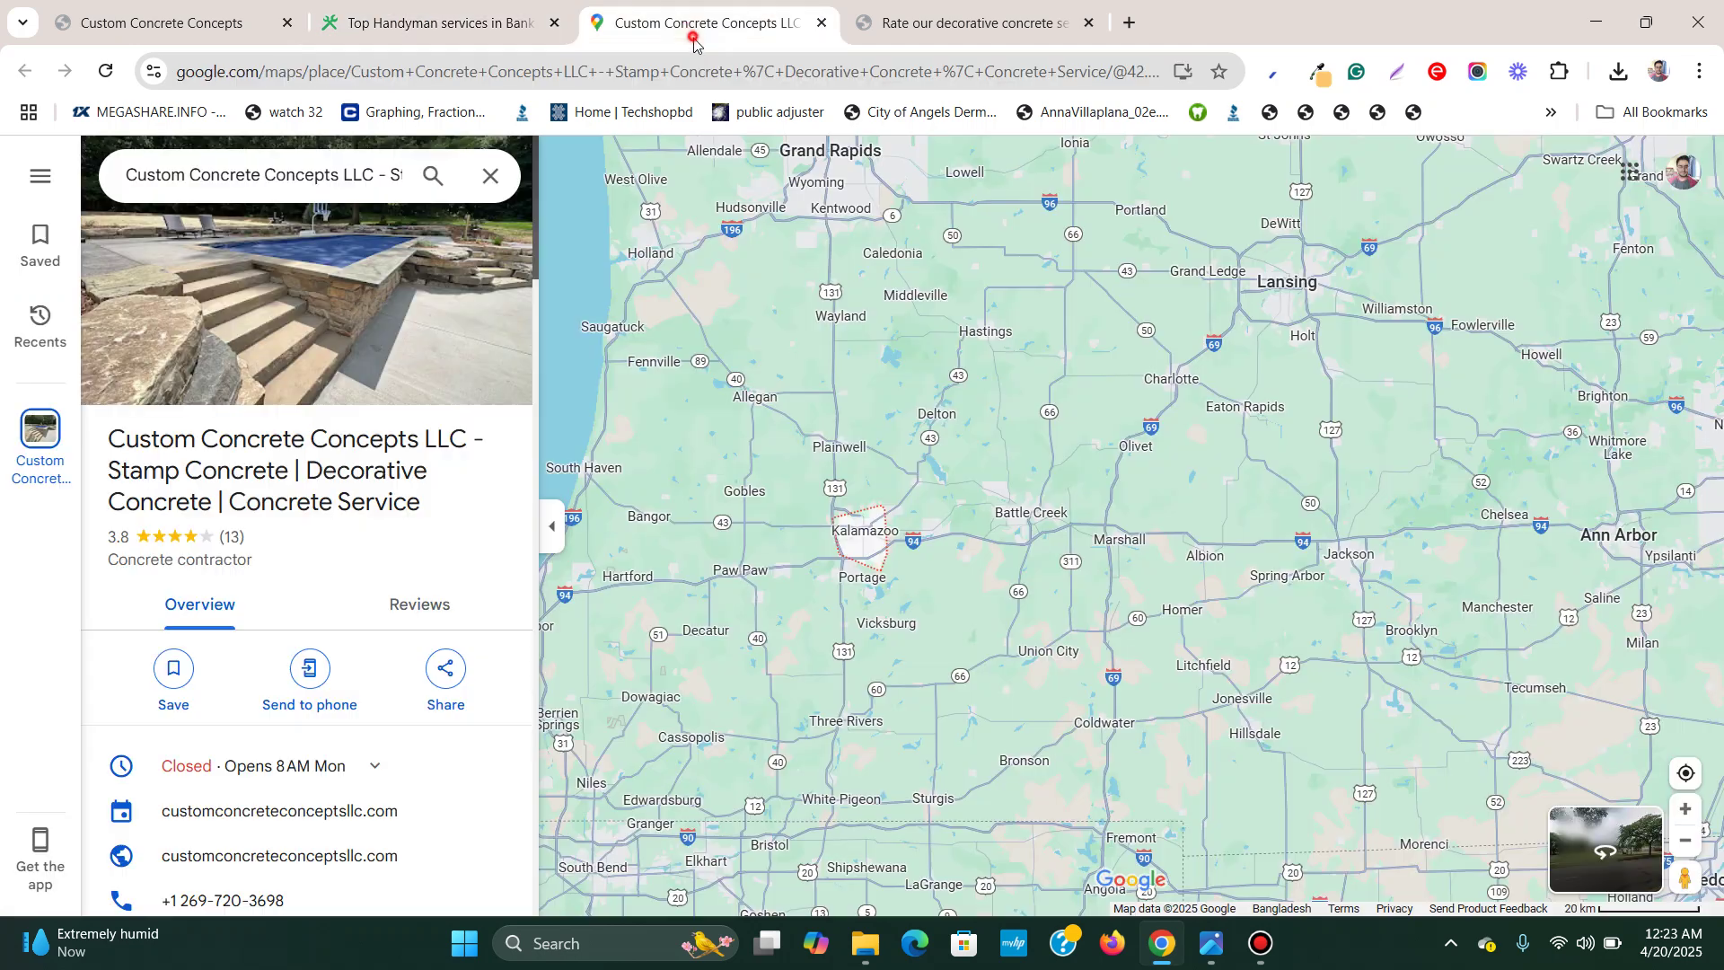
left_click(436, 4)
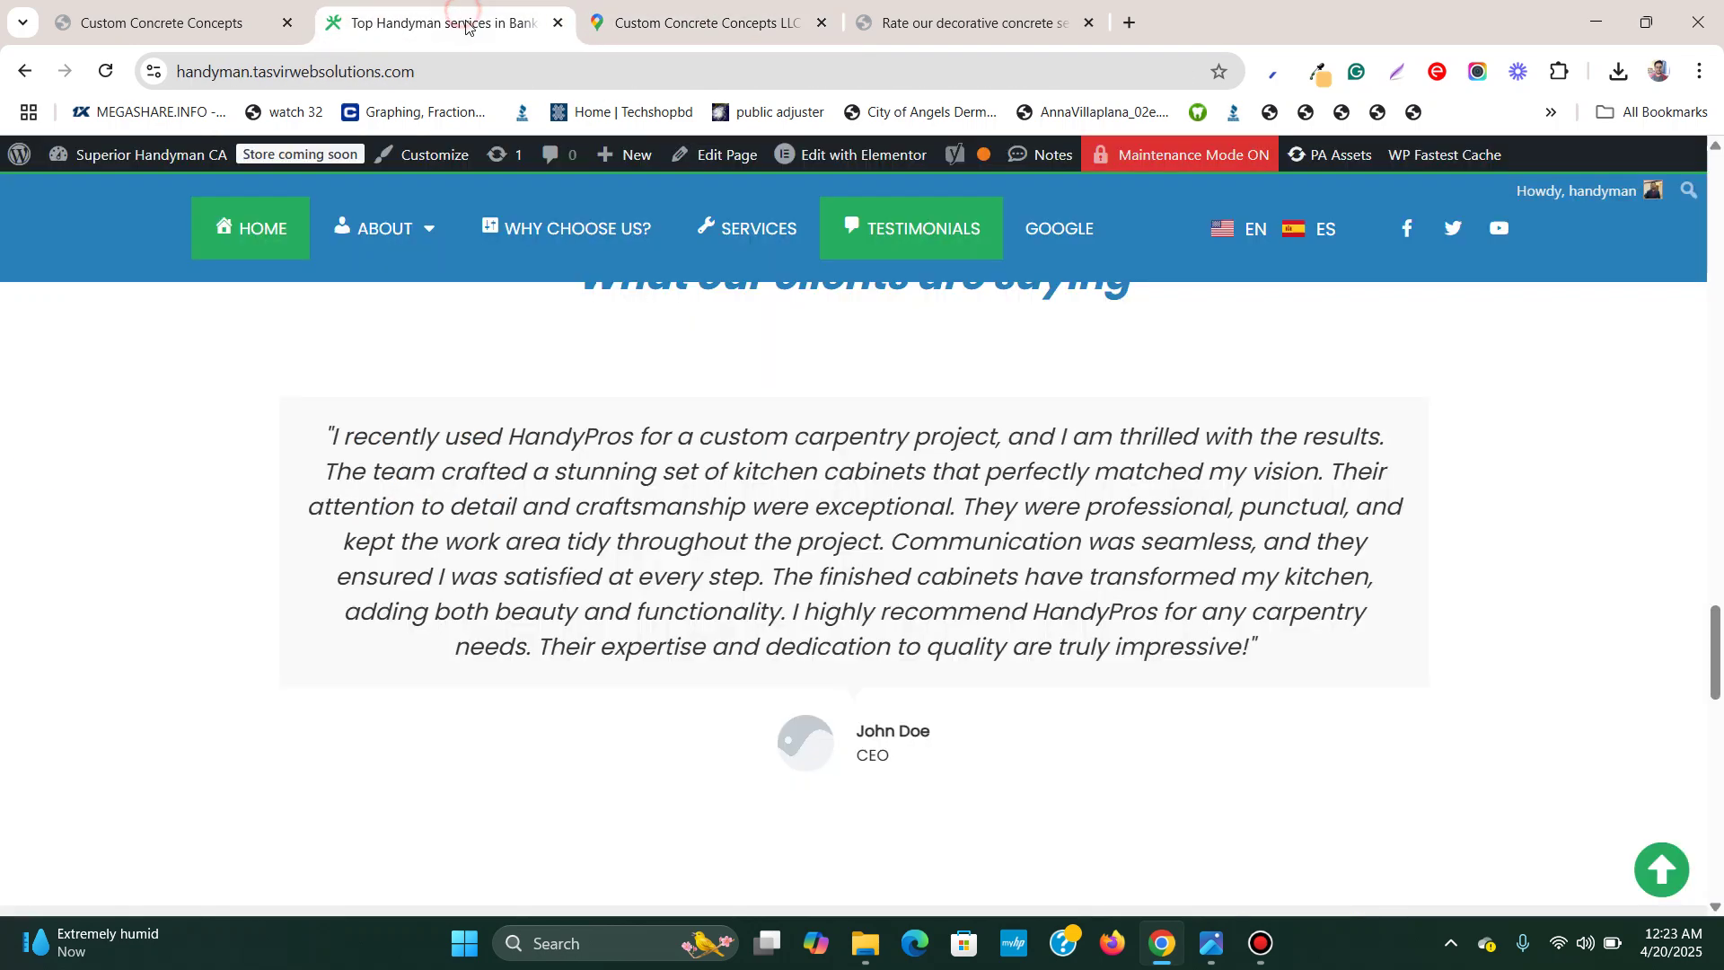
left_click(202, 5)
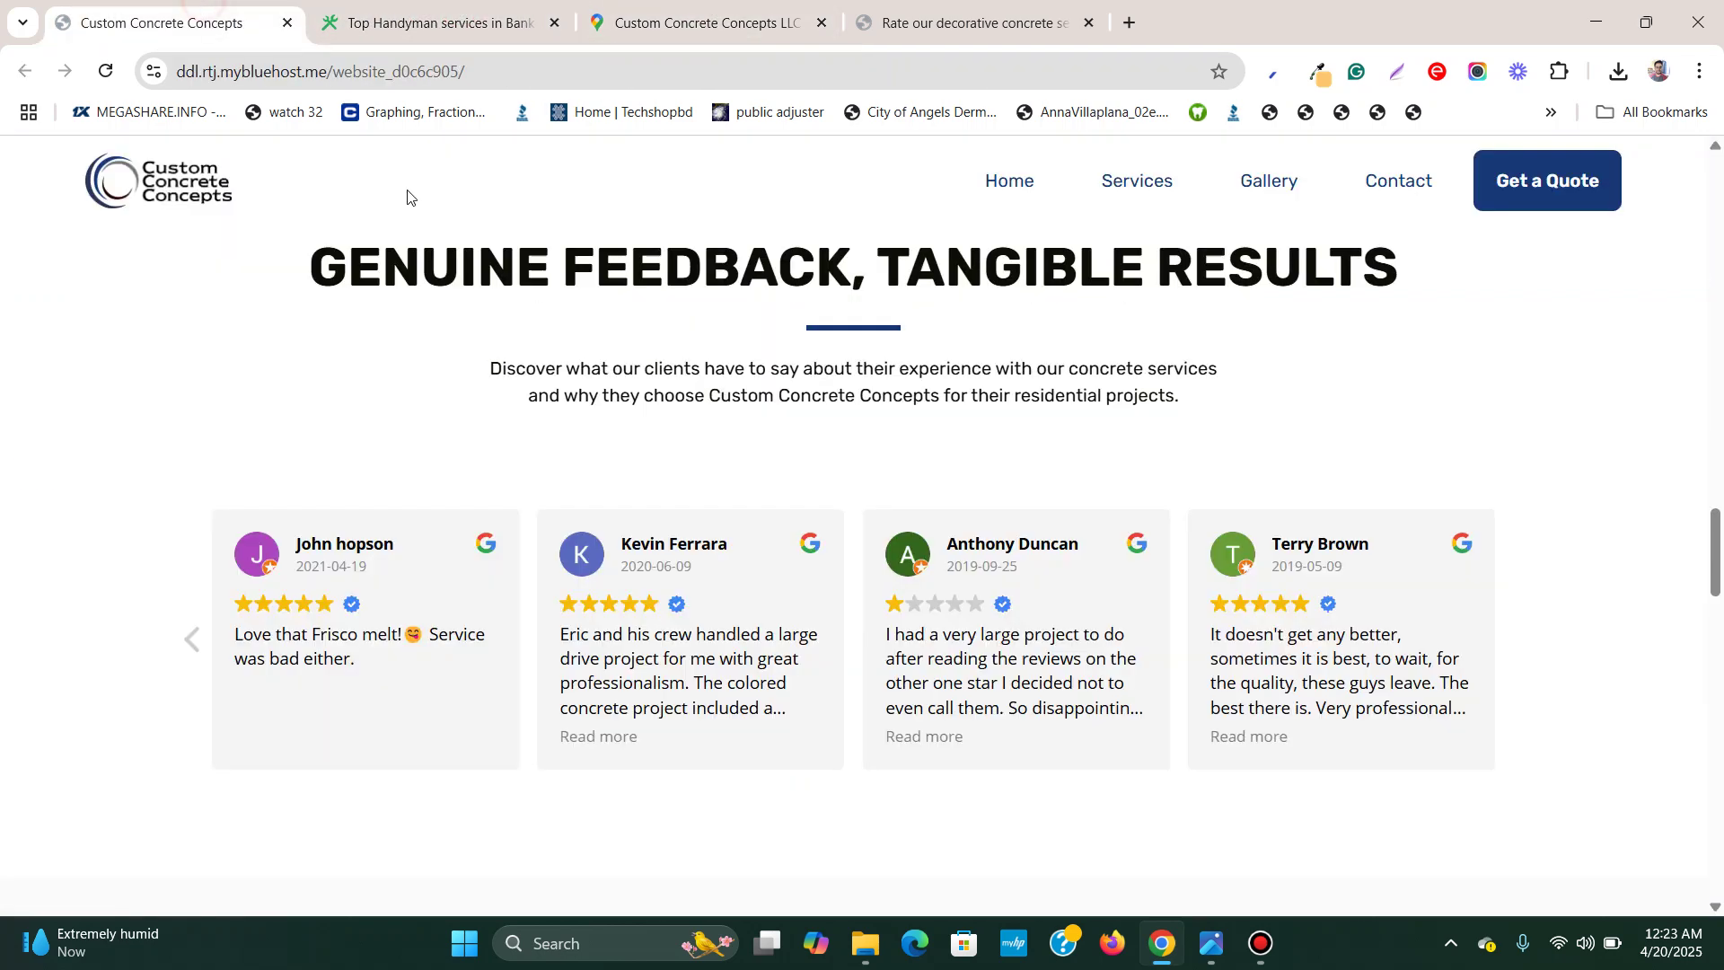
left_click(436, 22)
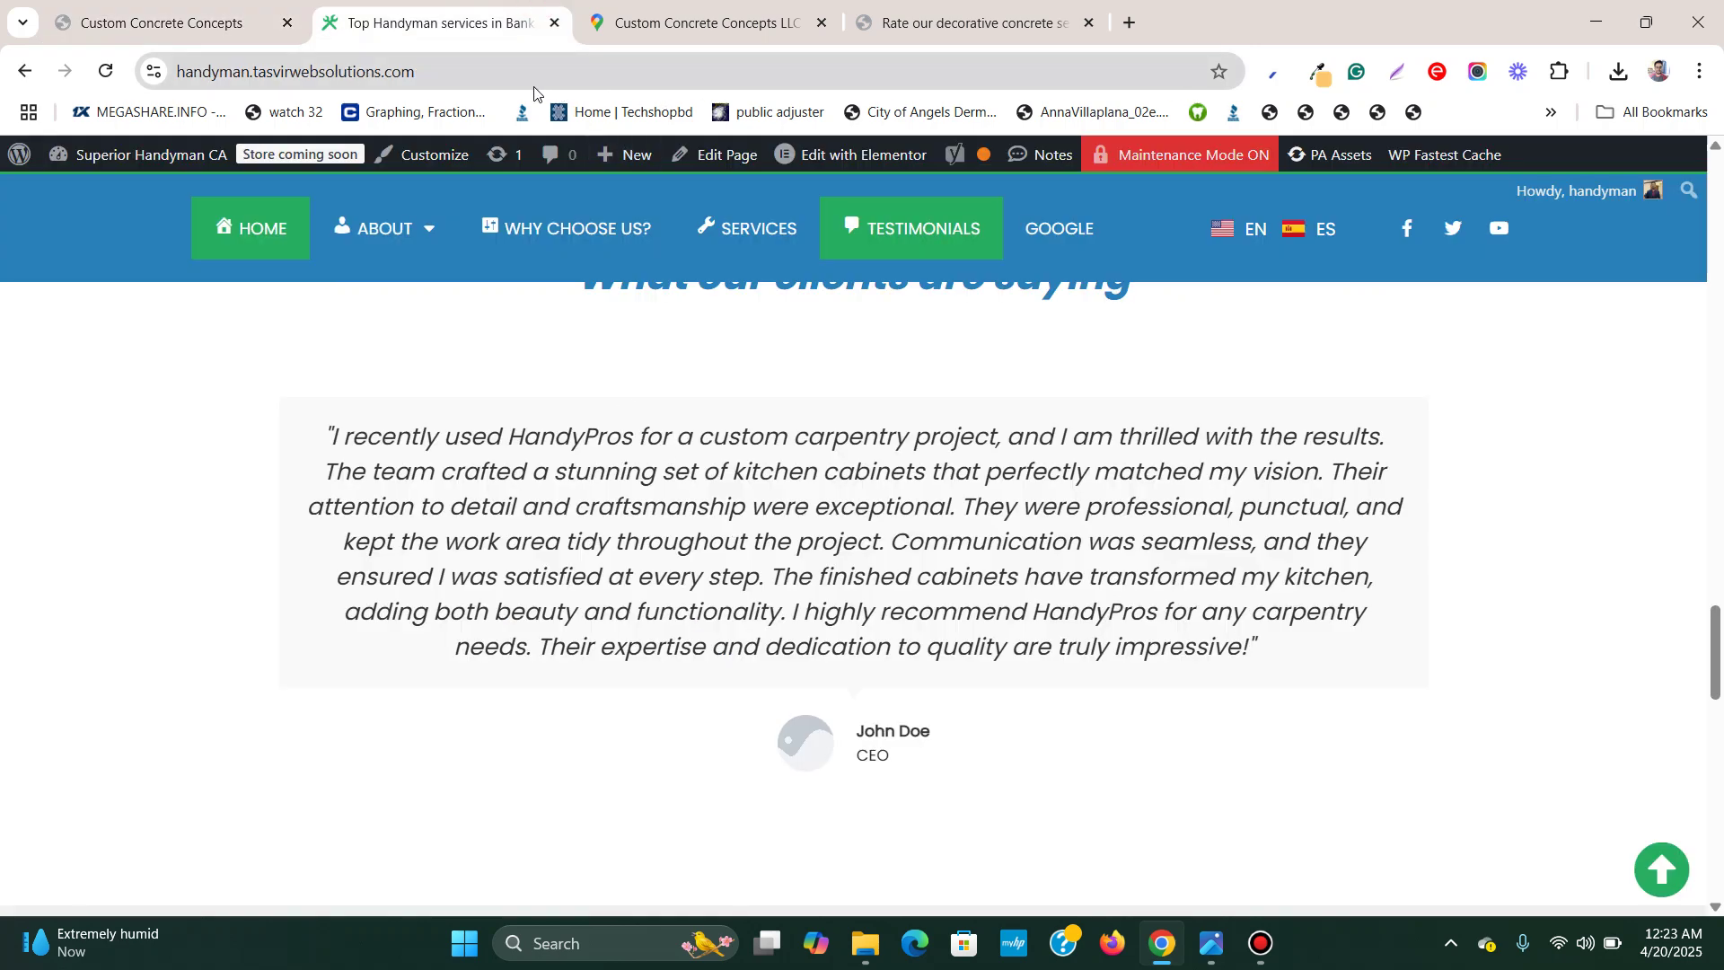
right_click(85, 196)
left_click(126, 215)
Go to the Add Plugins page from the new admin Dashboard tab
left_click(718, 25)
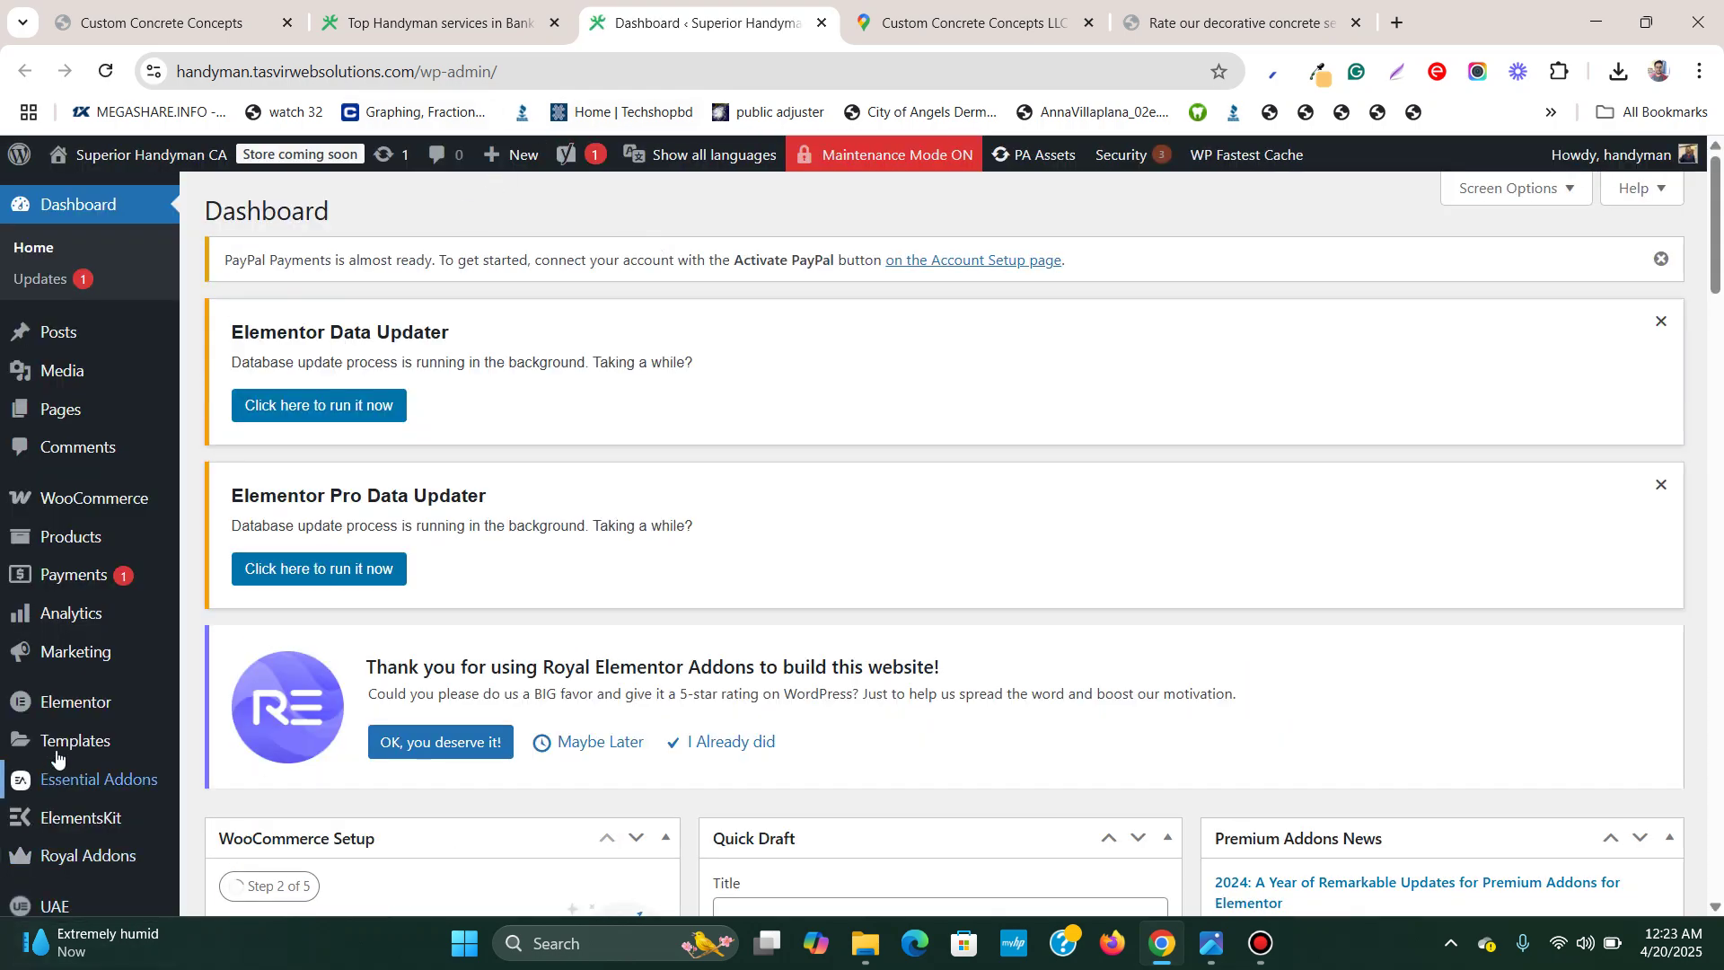
scroll(76, 716, "down", 1)
scroll(75, 716, "down", 2)
mouse_move(108, 759)
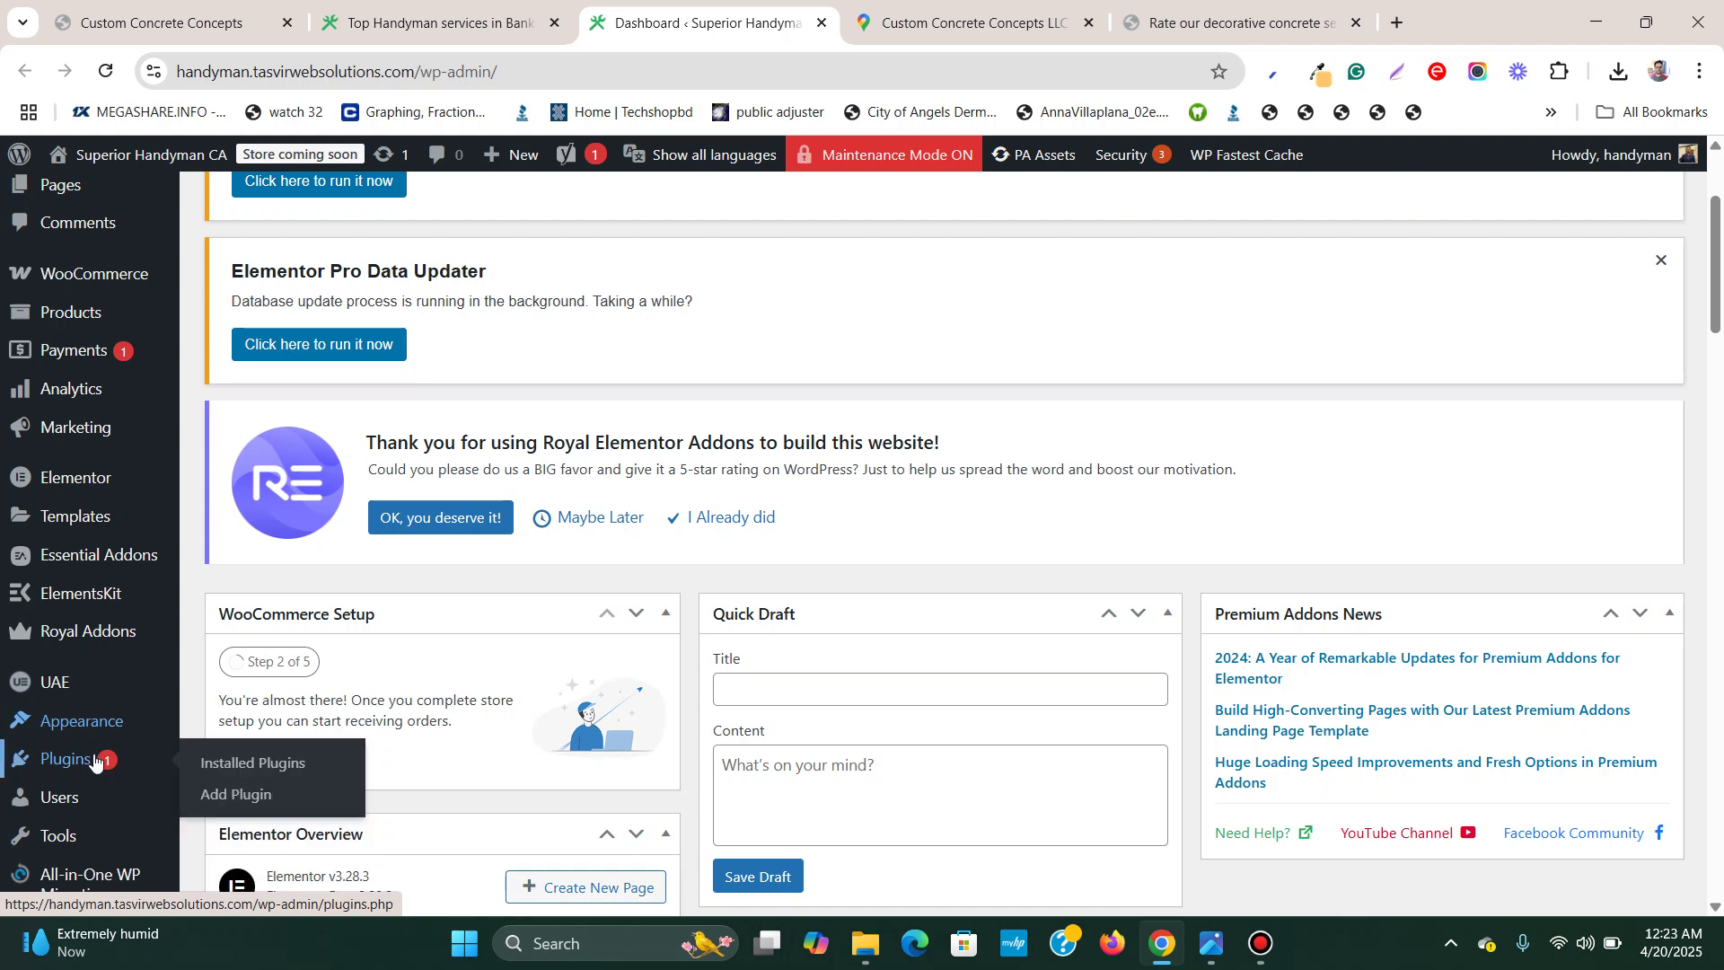
left_click(243, 802)
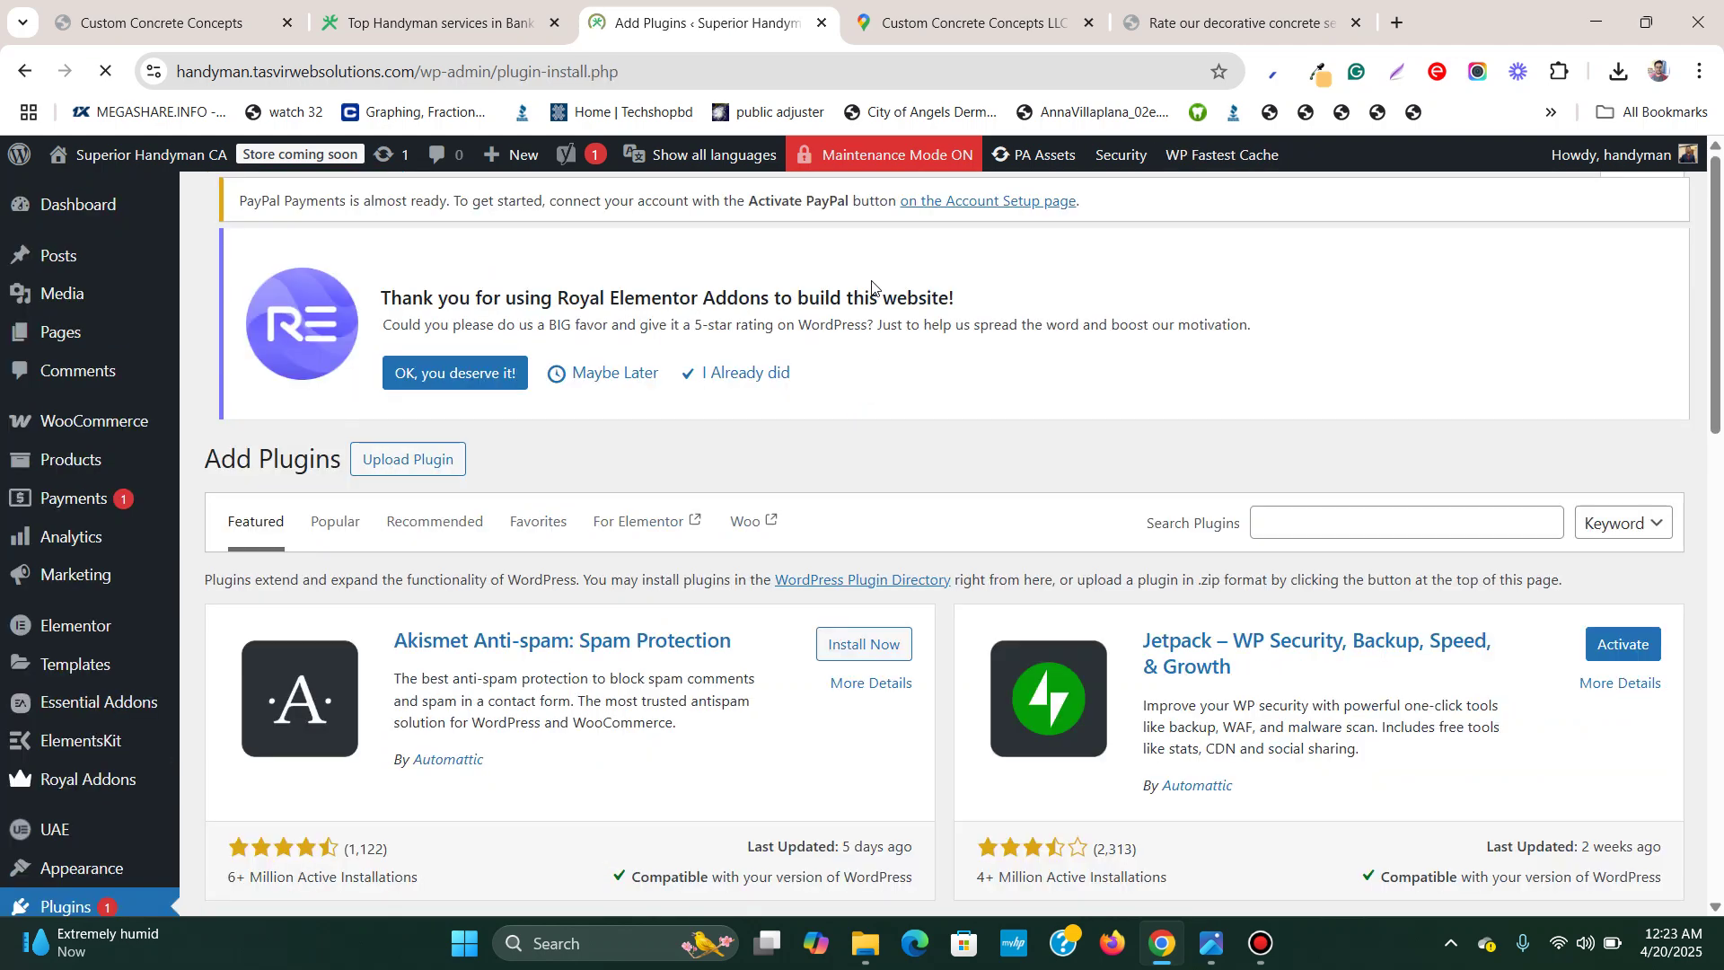
Search plugins for 'google reviews' and install Widgets for Google Reviews by Trustindex
left_click(1311, 542)
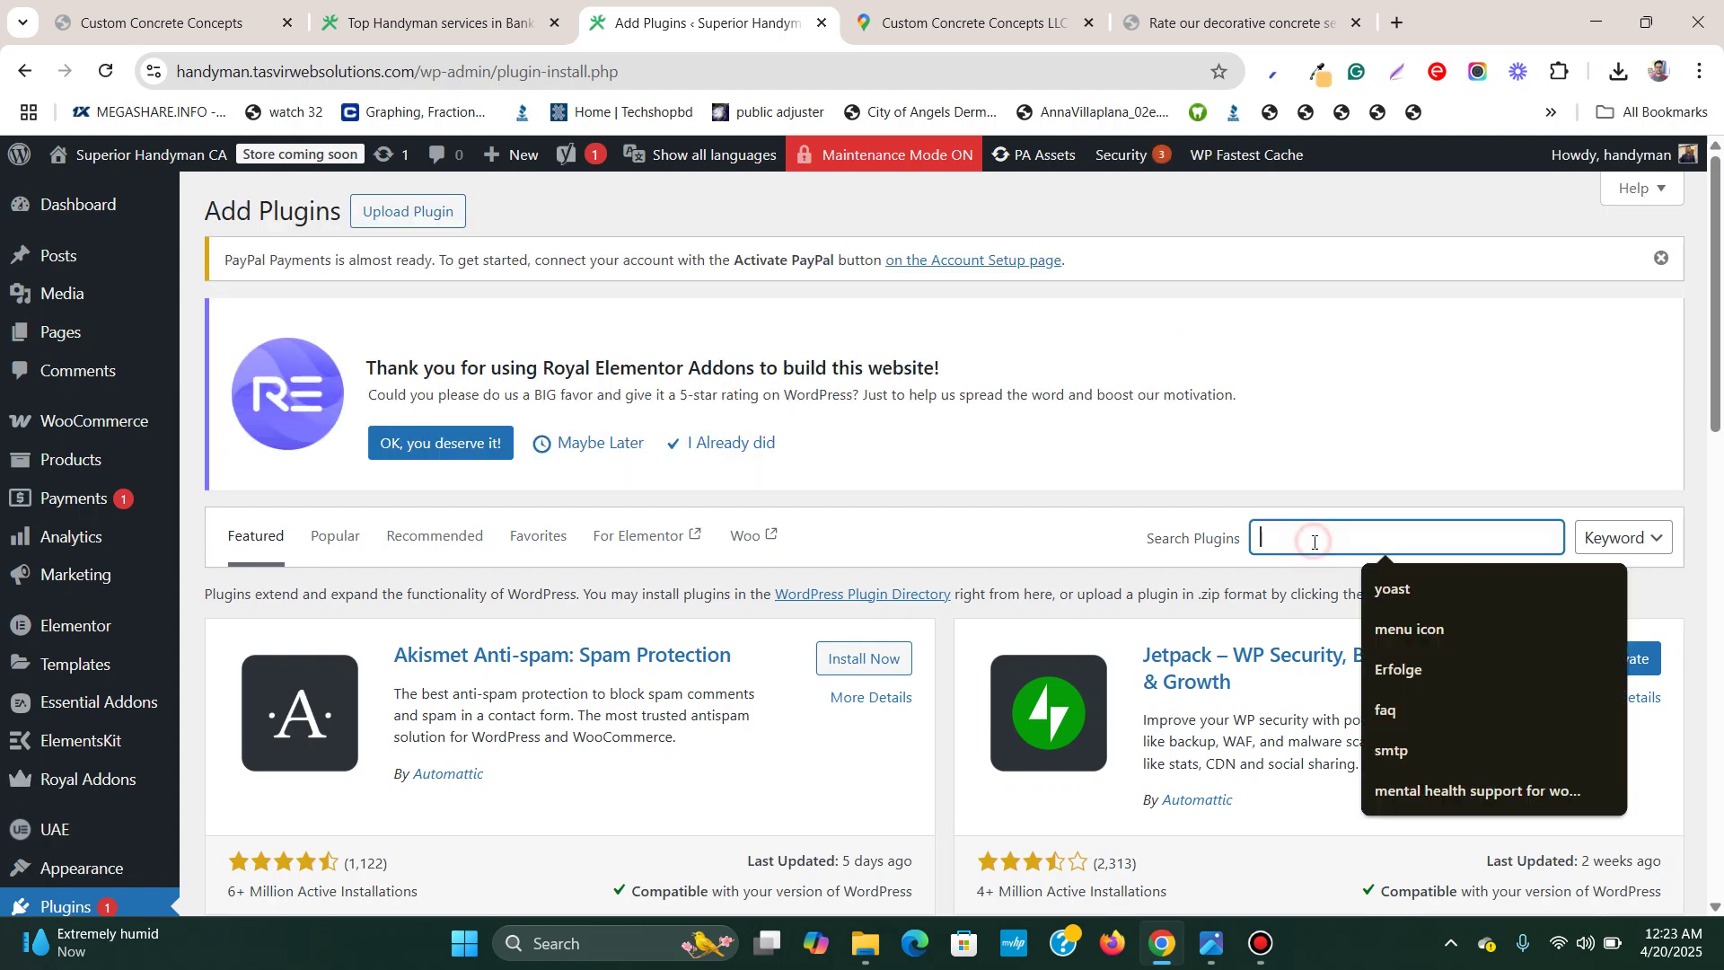
type("google")
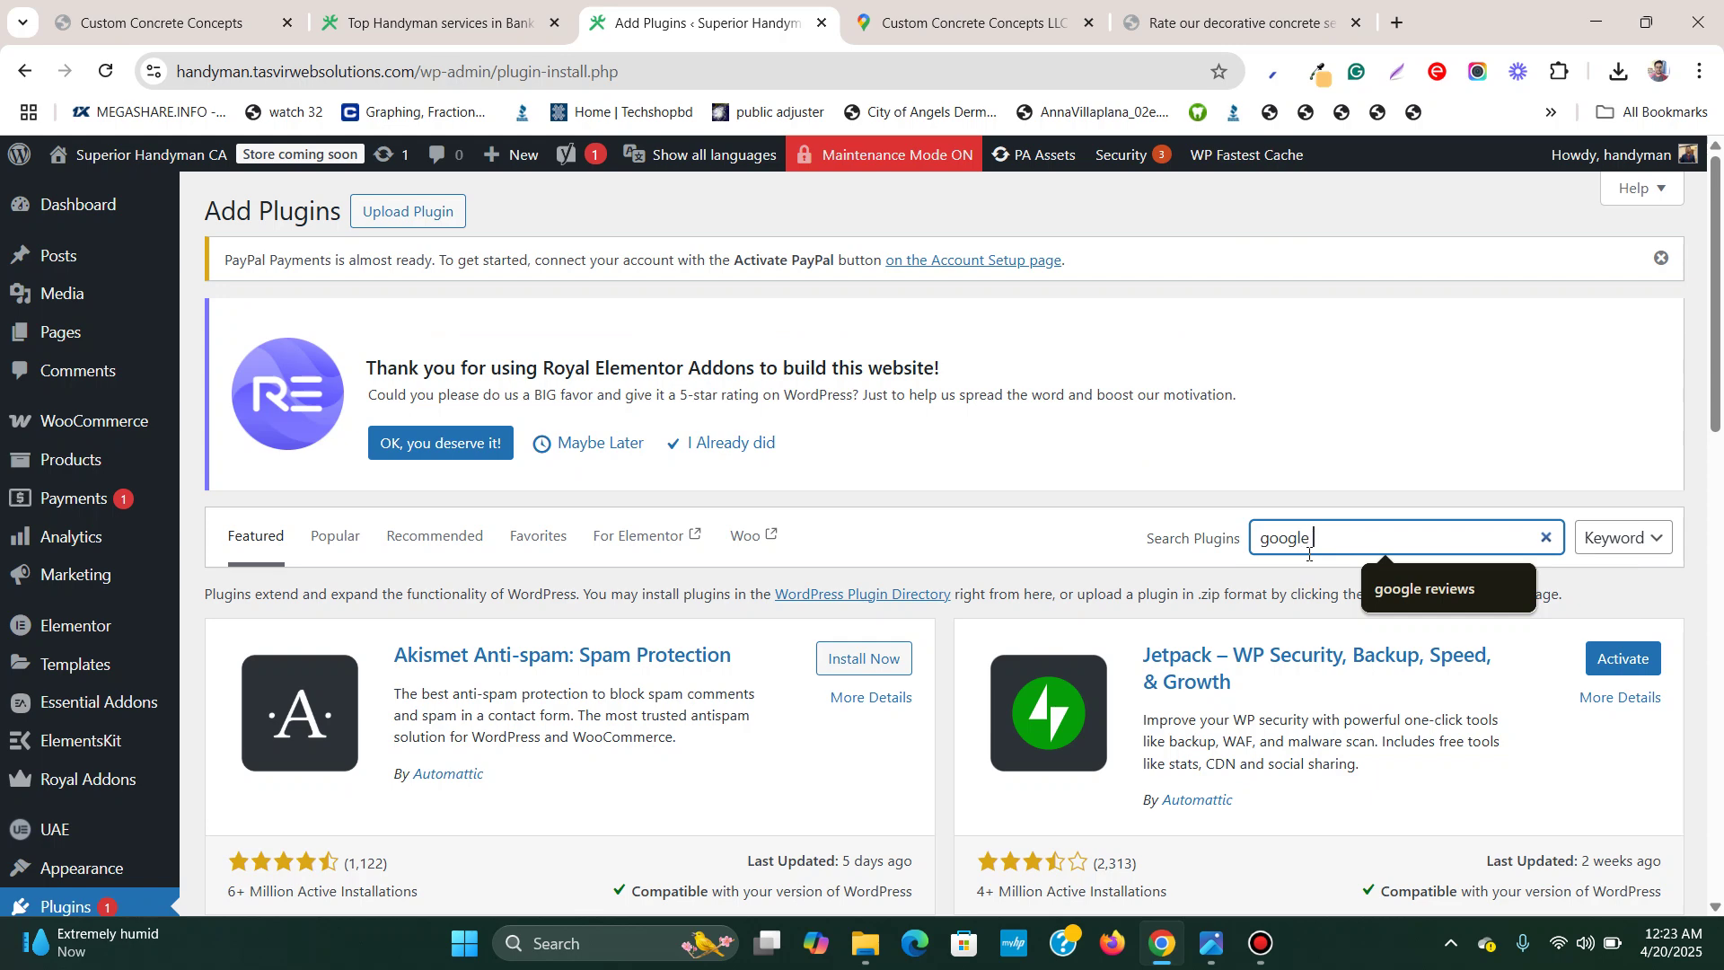
type(" reviews")
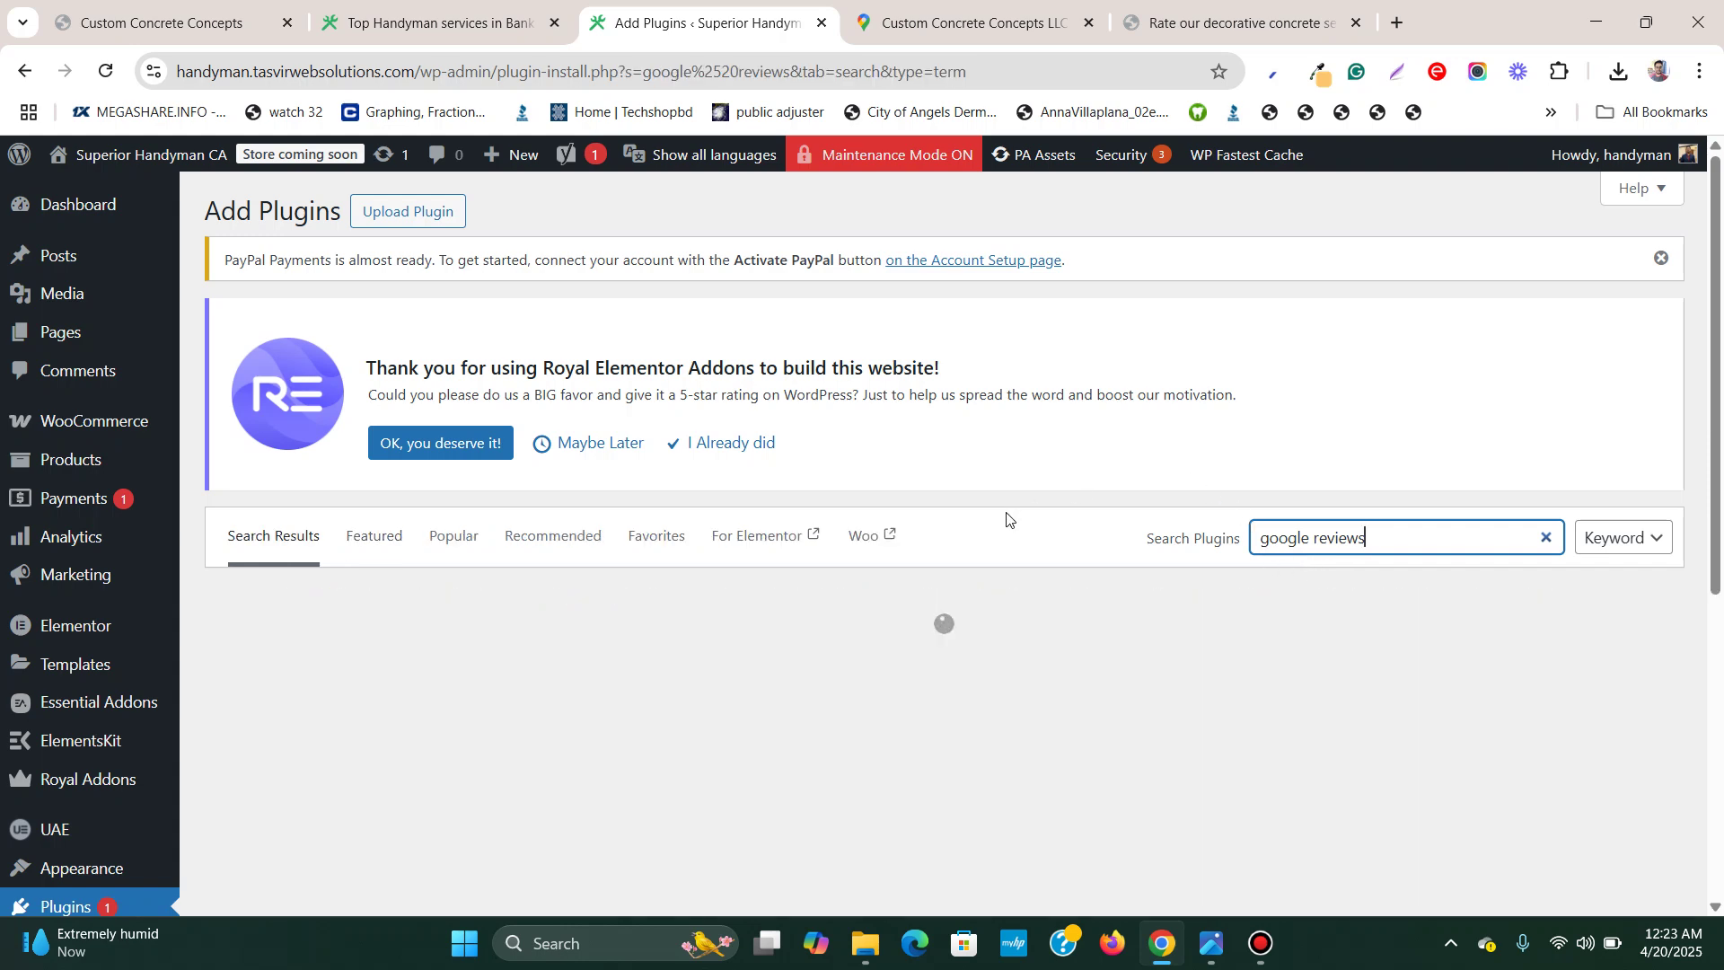
scroll(1007, 519, "down", 2)
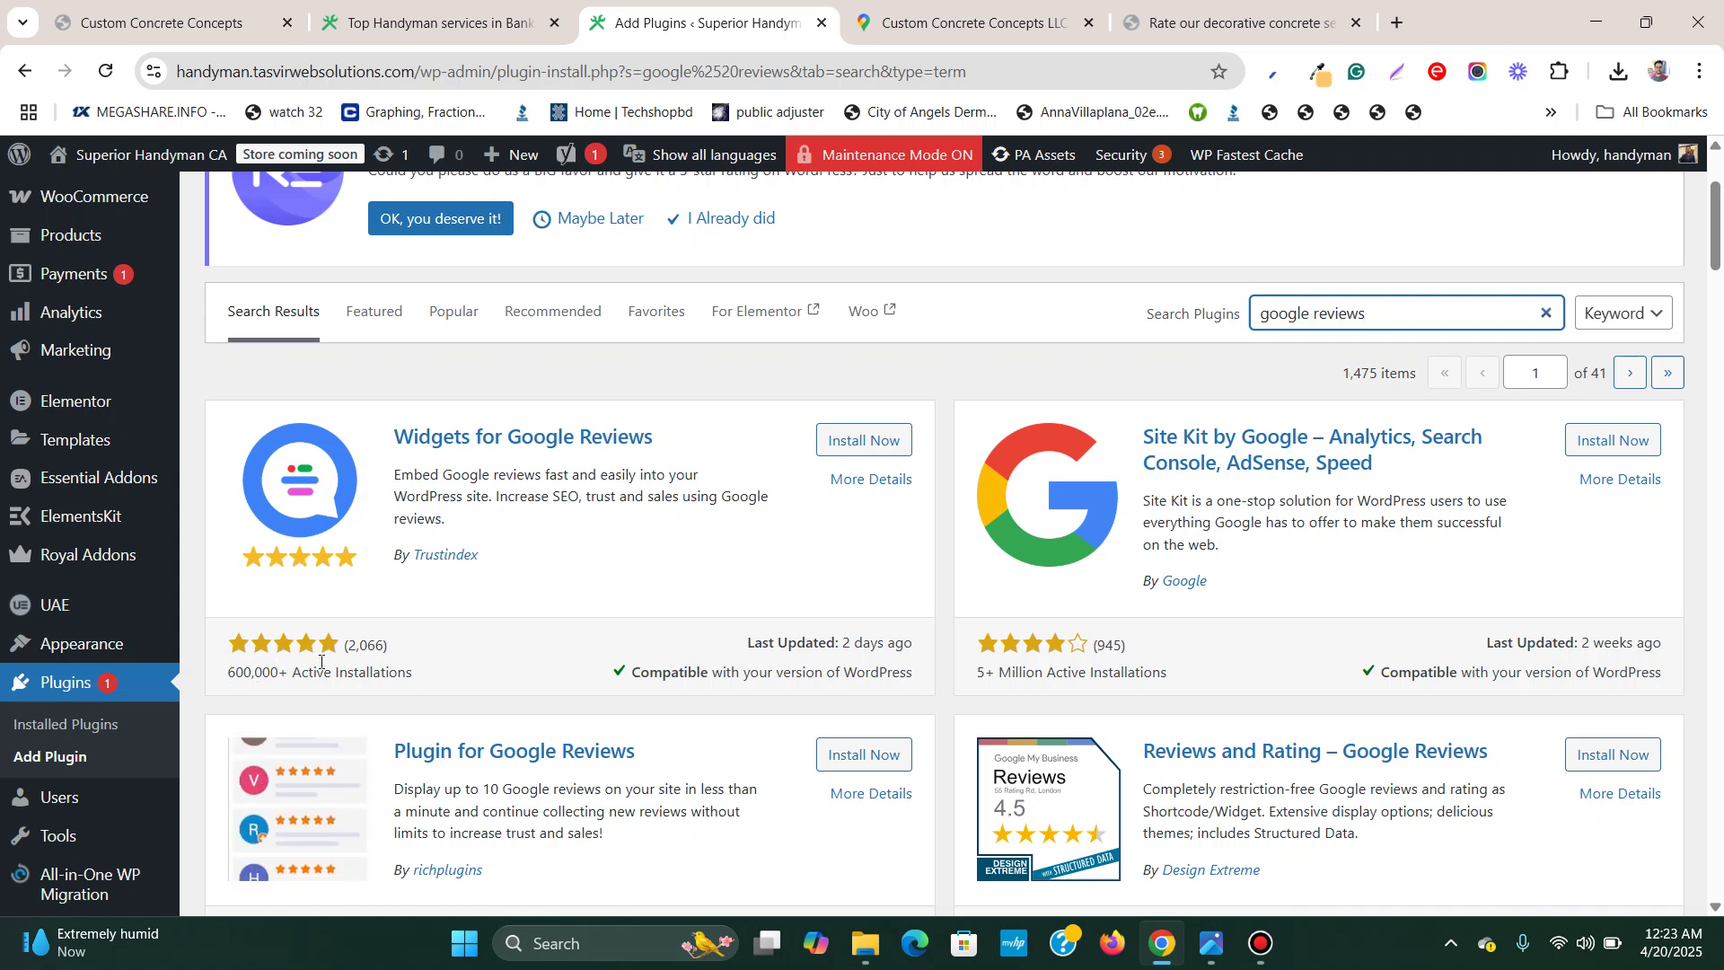
left_click(864, 440)
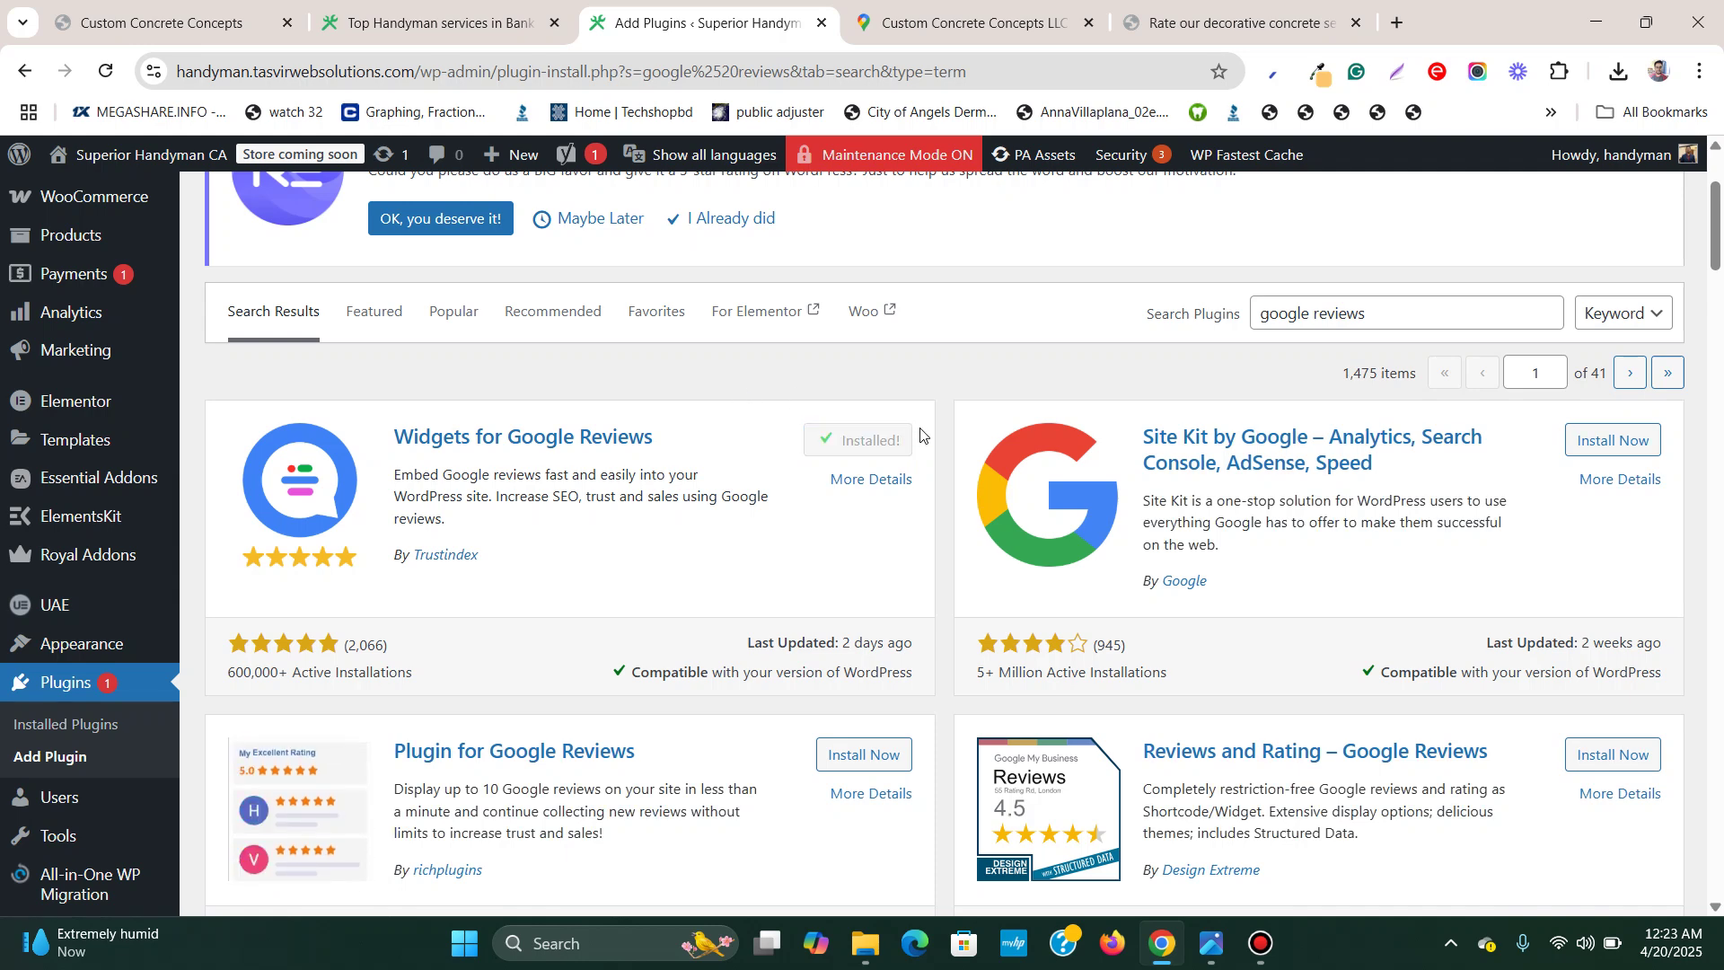
Activate Widgets for Google Reviews and open the Trustindex.io configurator from the admin sidebar
left_click(882, 451)
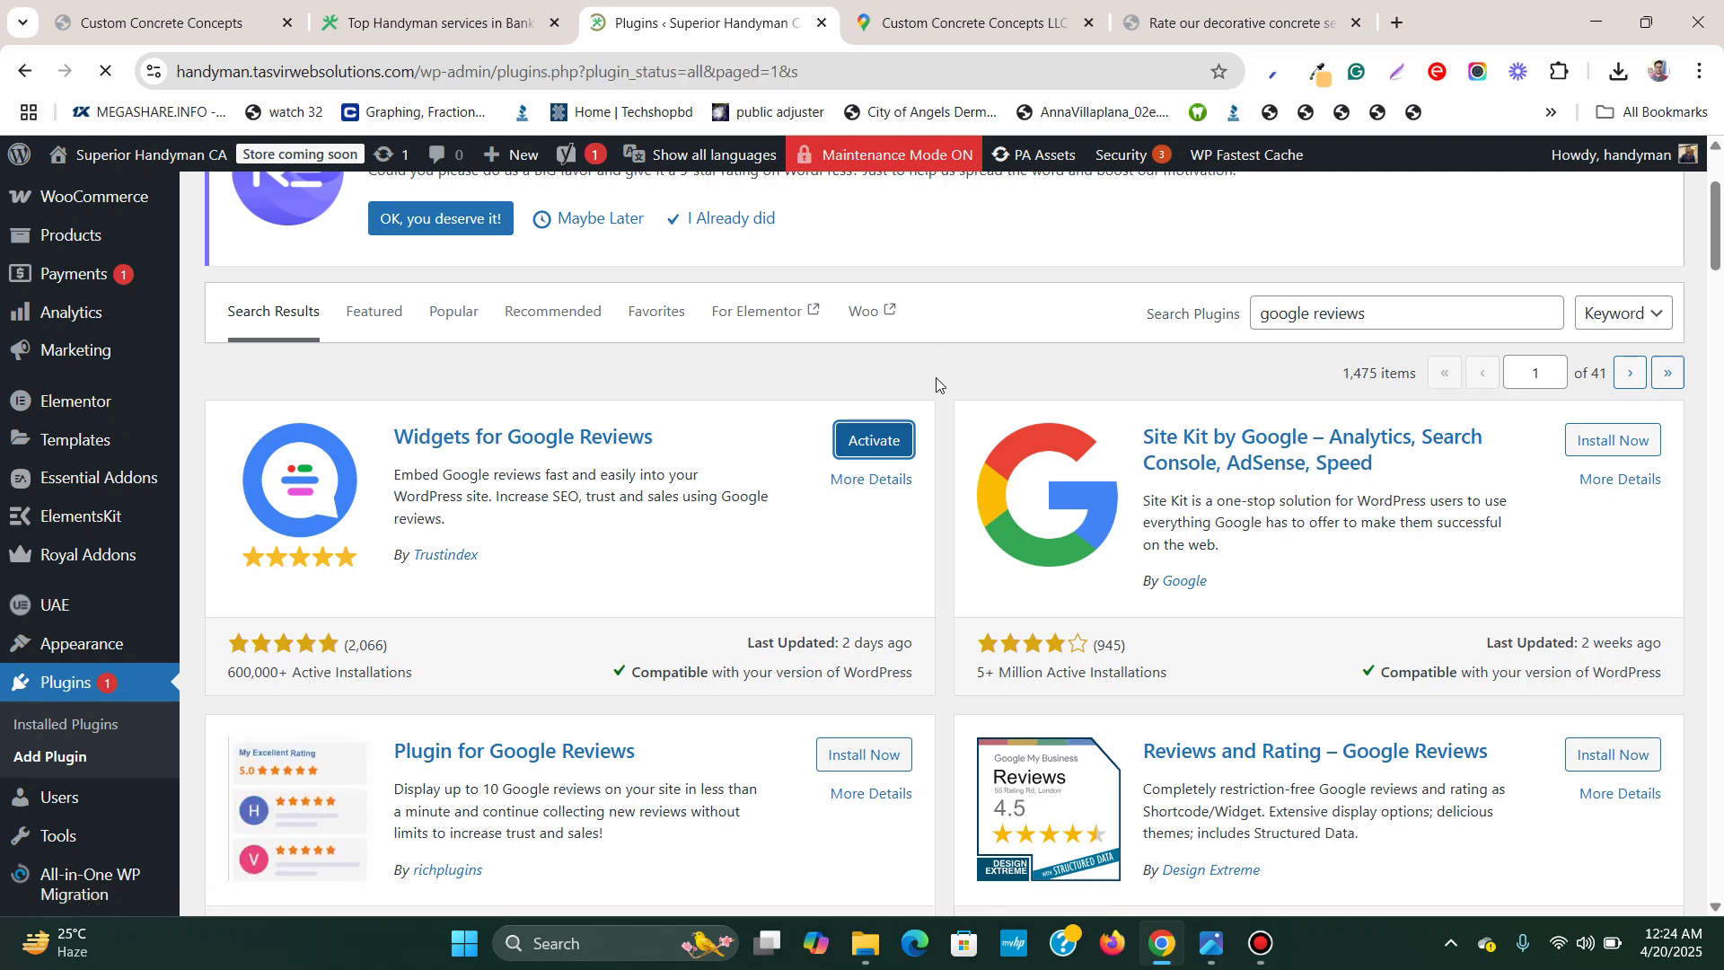
scroll(937, 381, "down", 7)
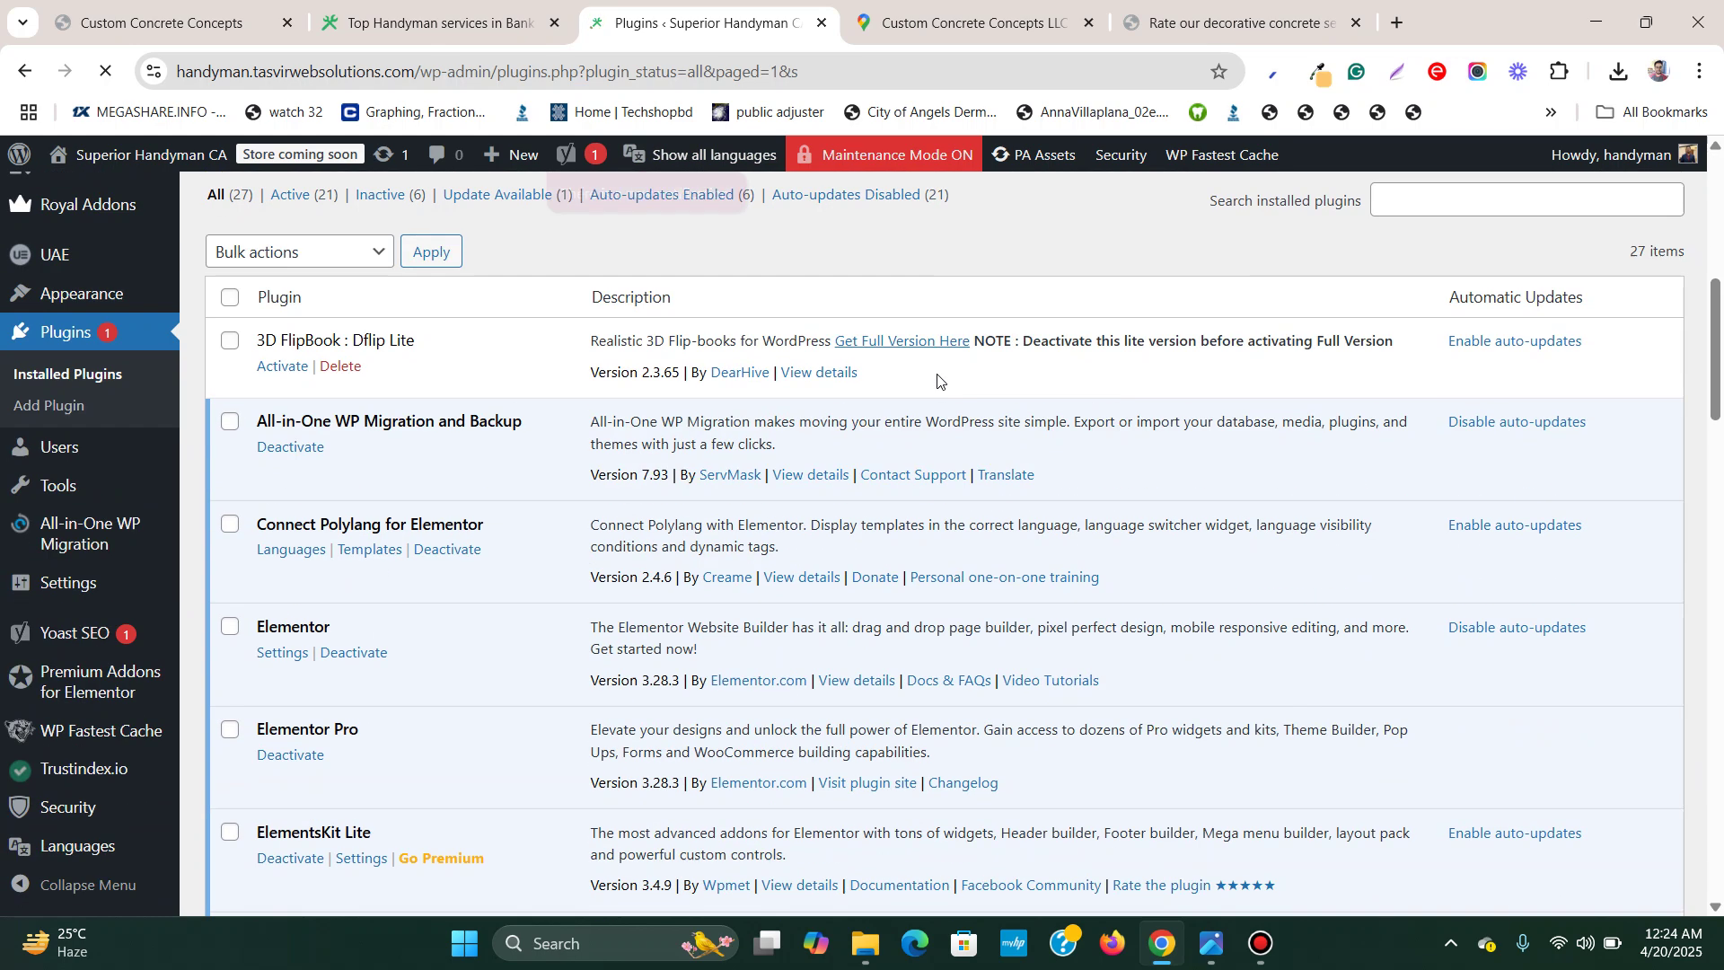
scroll(937, 381, "up", 3)
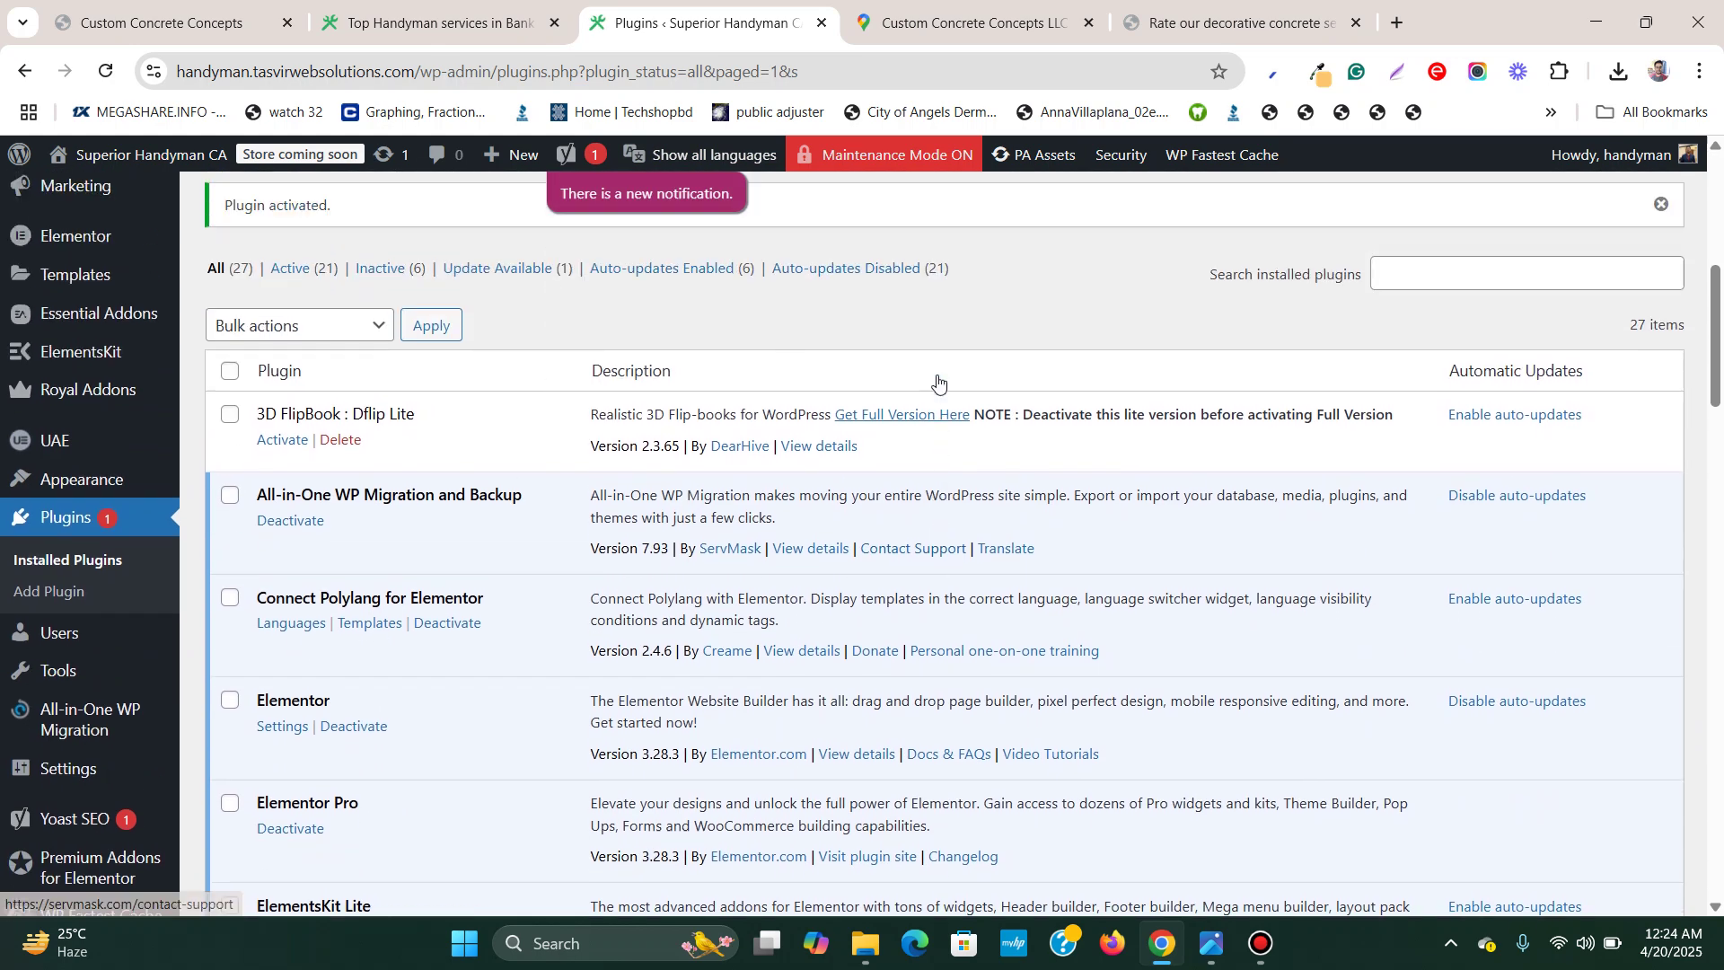
scroll(937, 381, "down", 3)
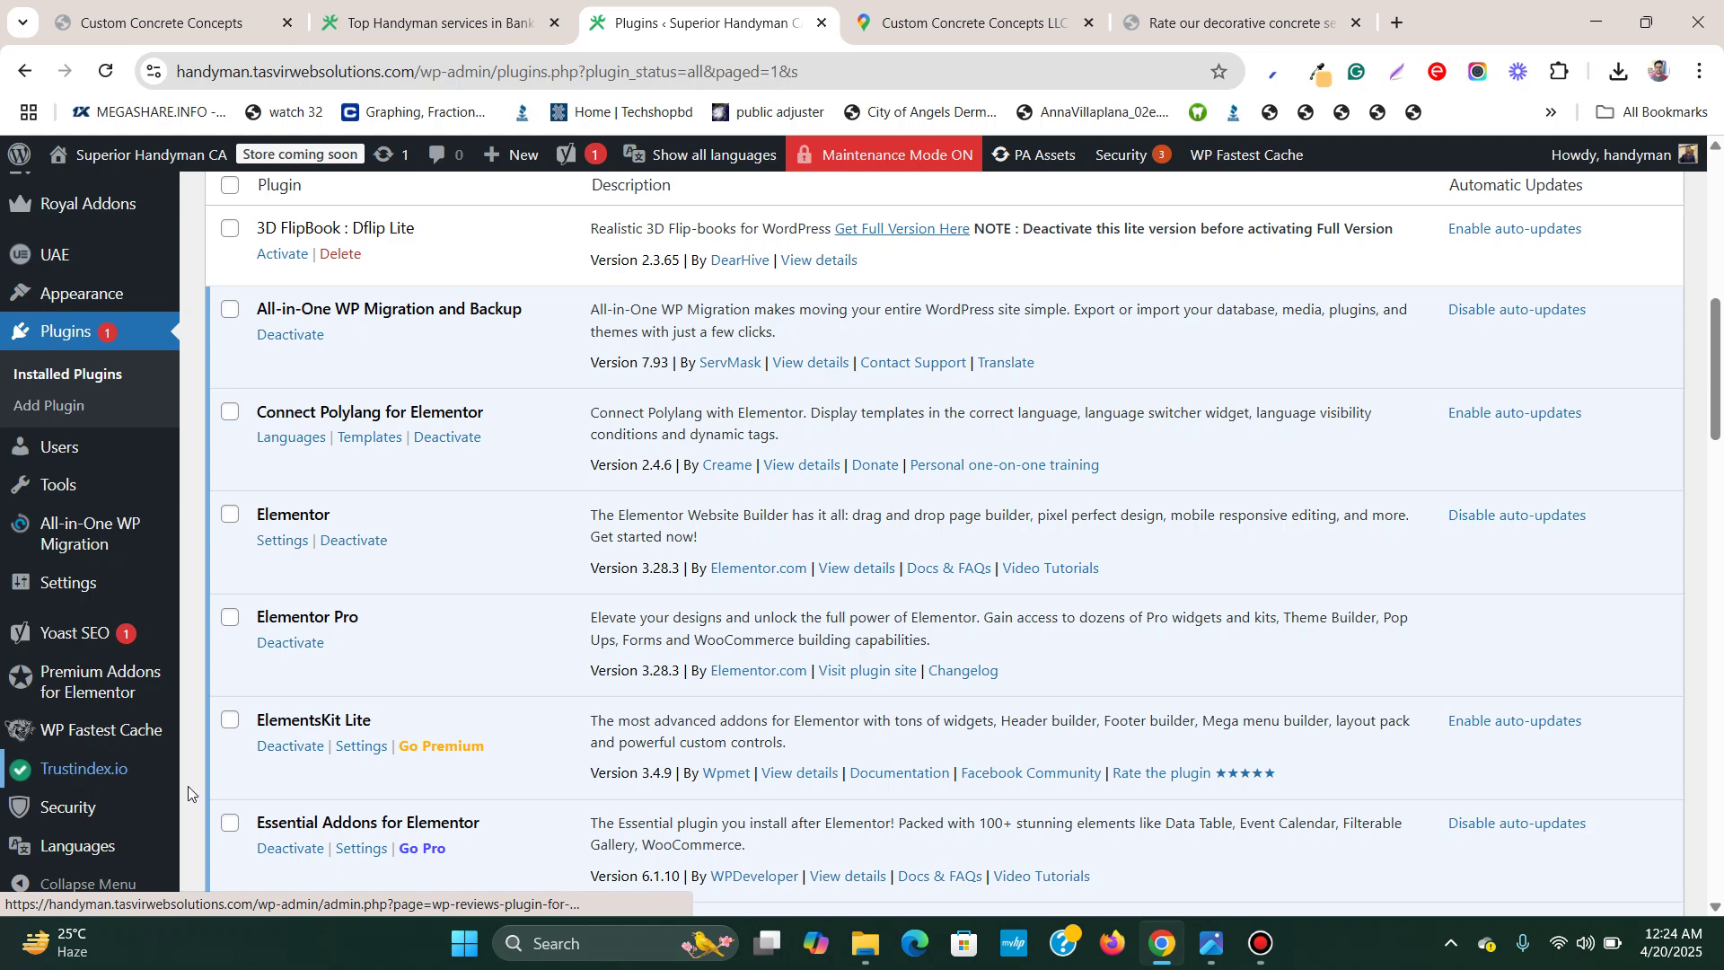
left_click(110, 771)
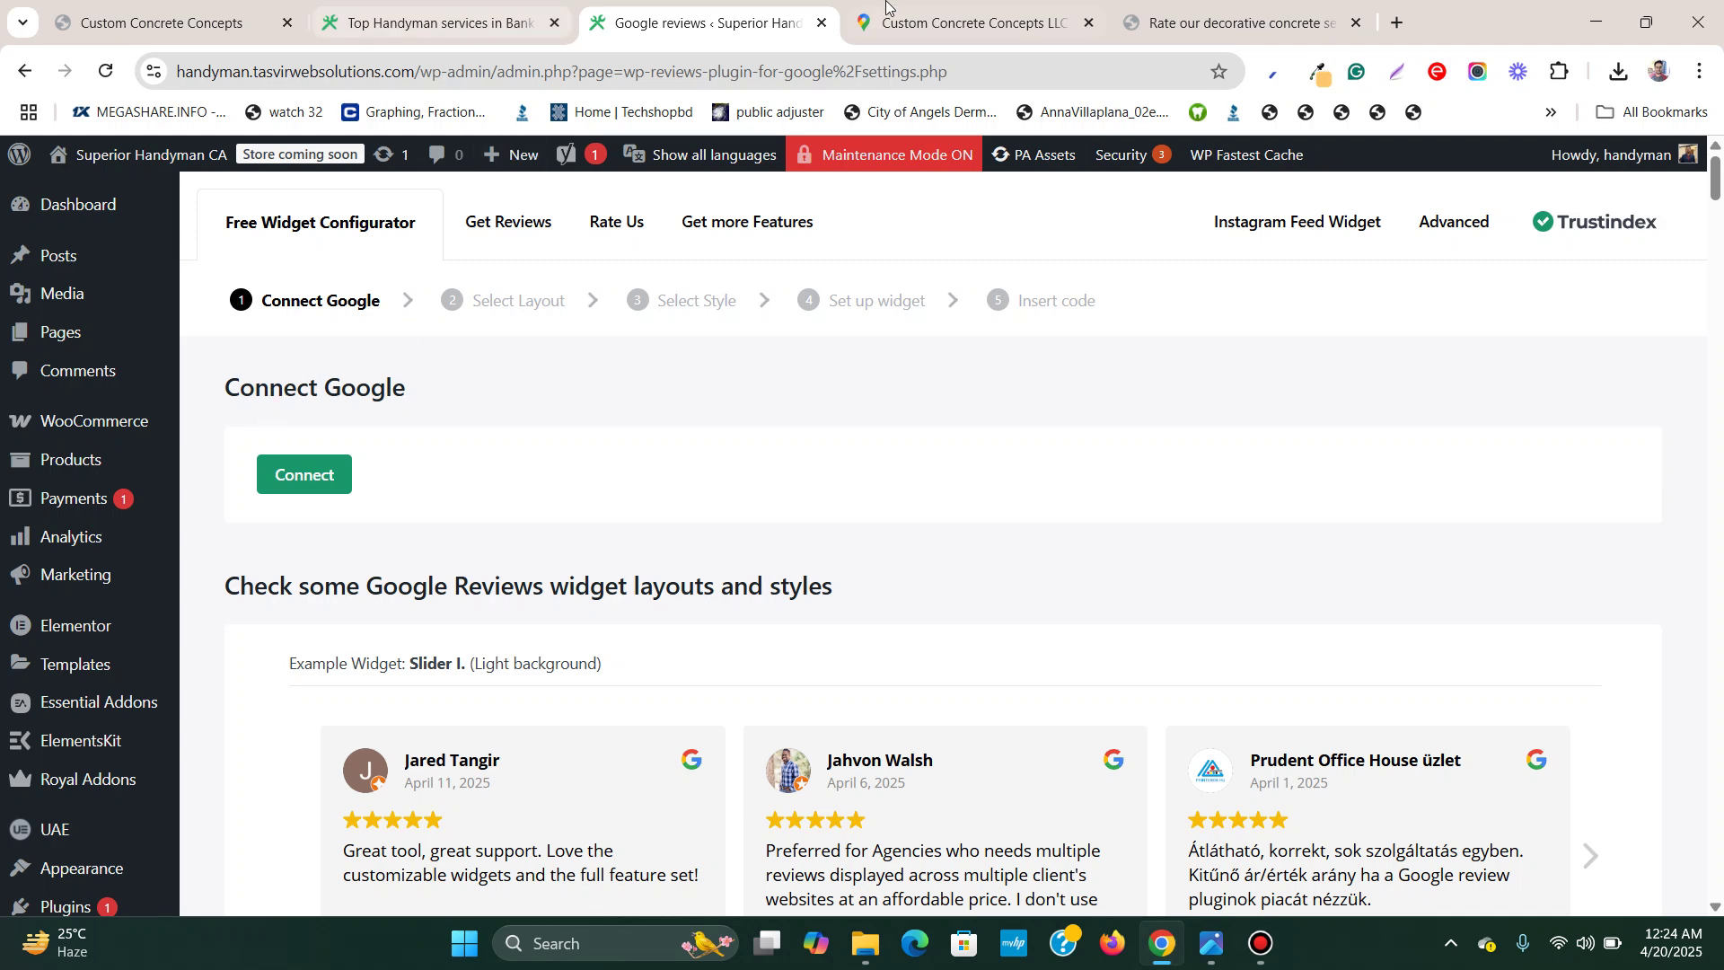
Start a Google connection in Trustindex, then return to the Maps listing to get its URL
left_click(961, 22)
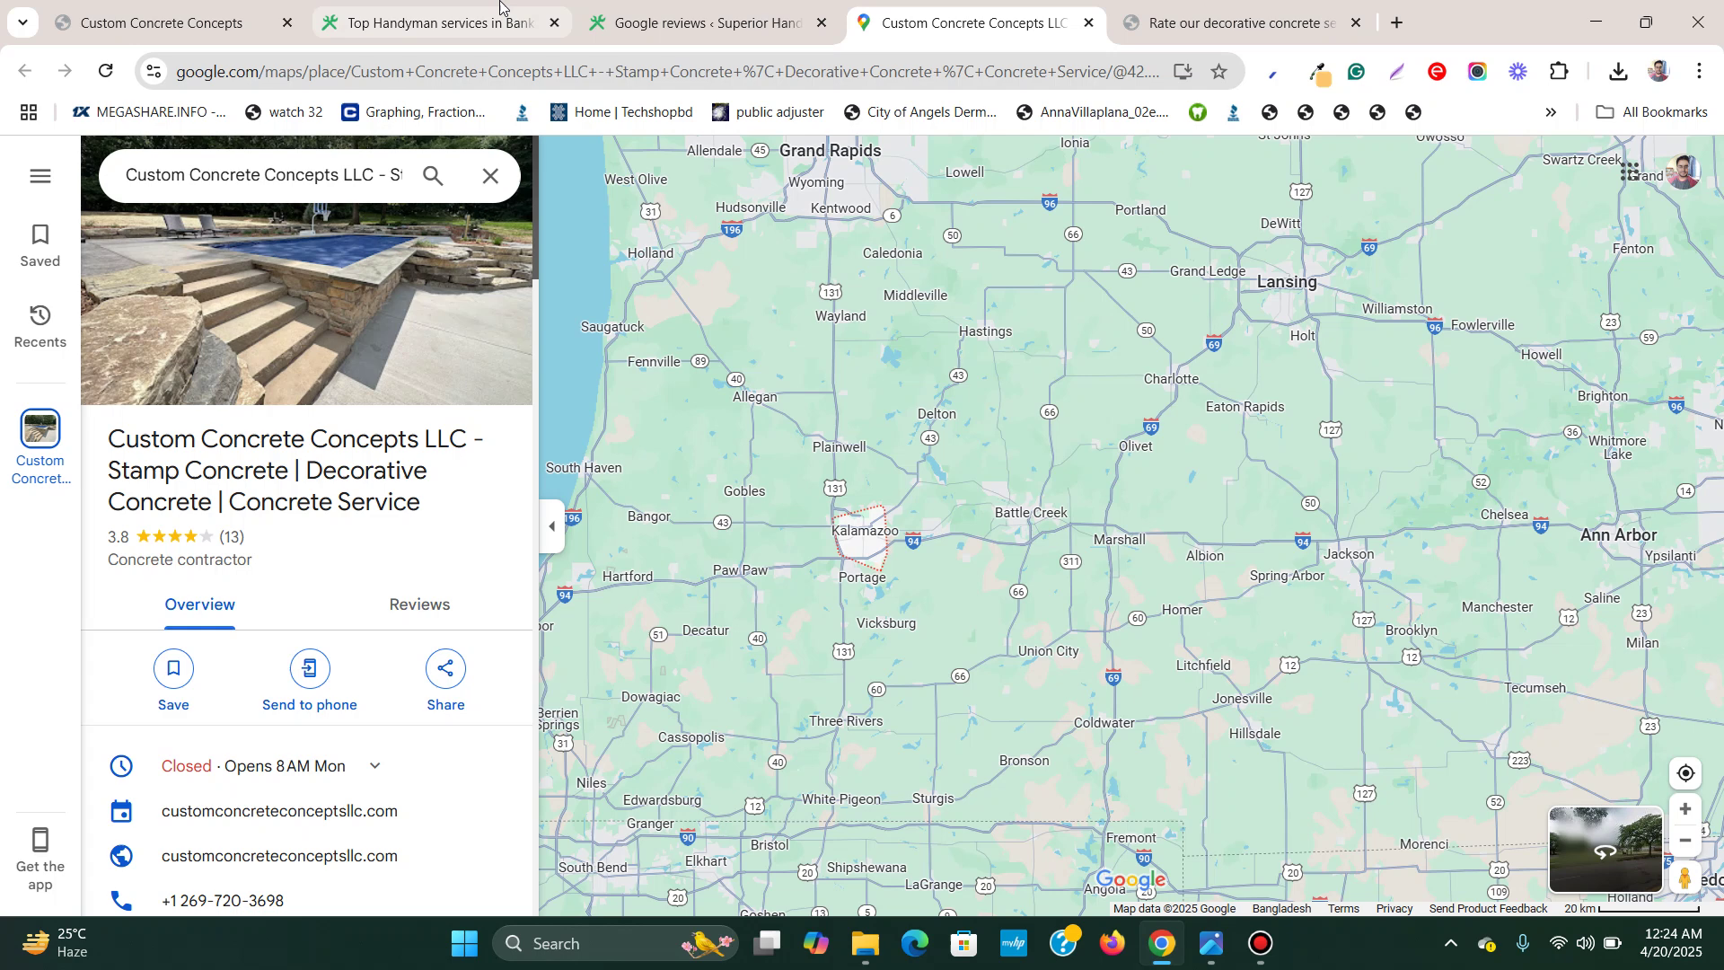
left_click(681, 13)
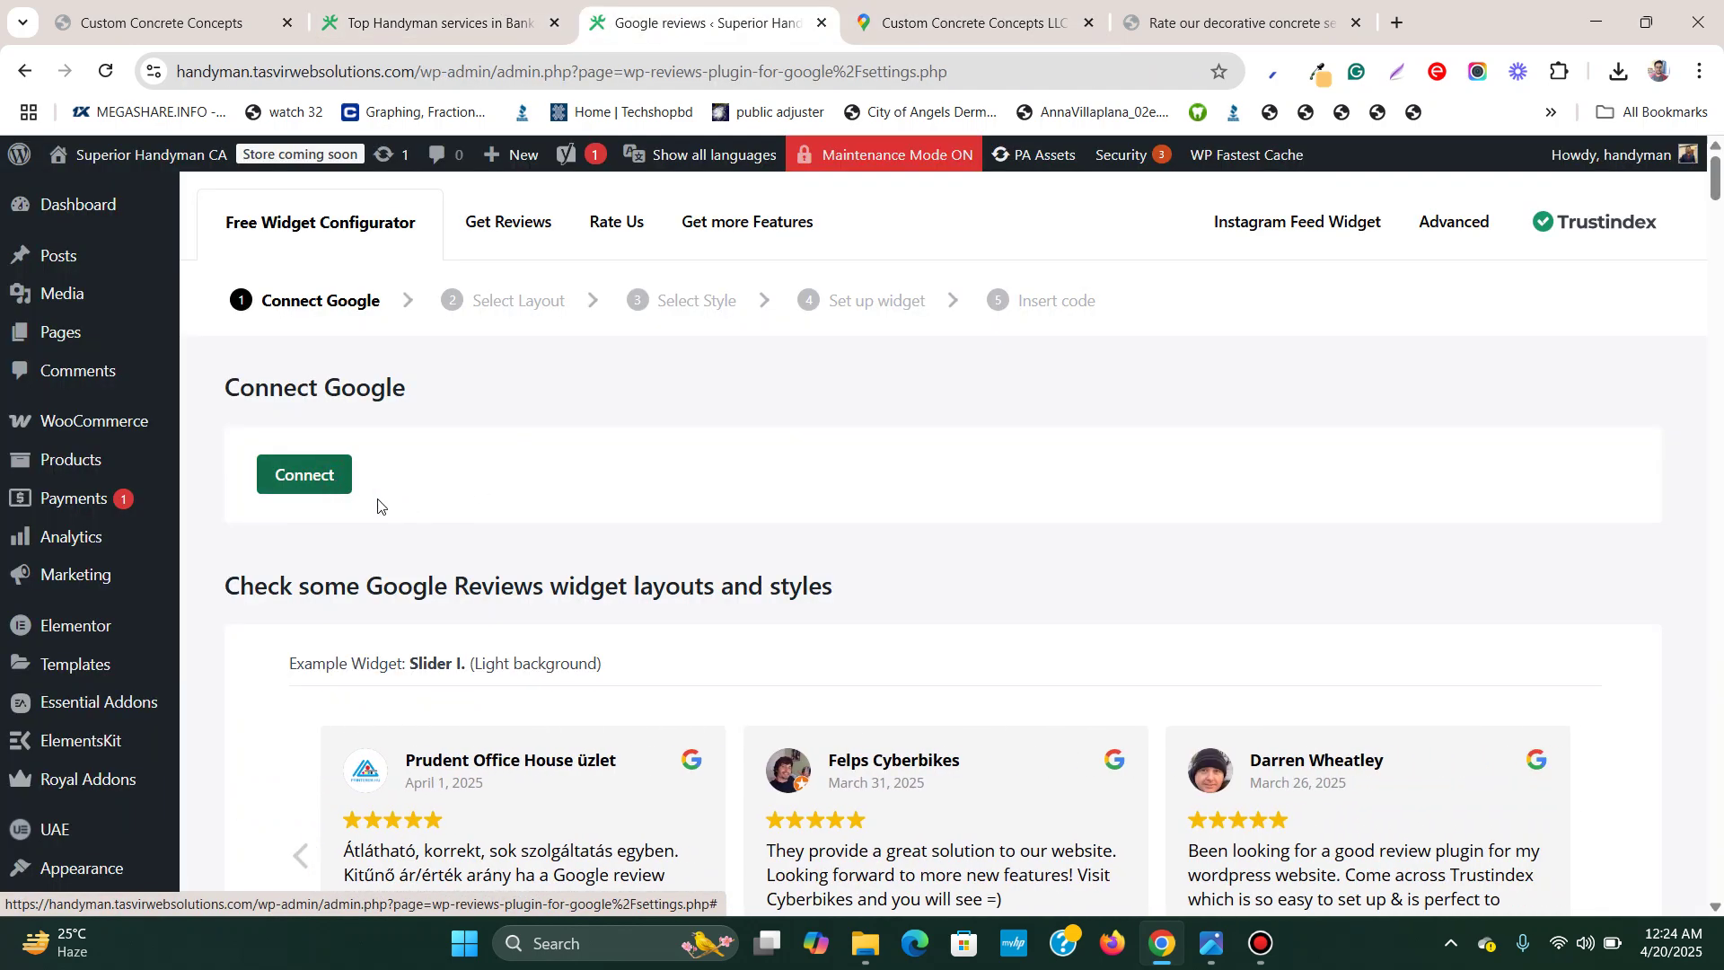
scroll(584, 507, "down", 1)
scroll(584, 505, "up", 1)
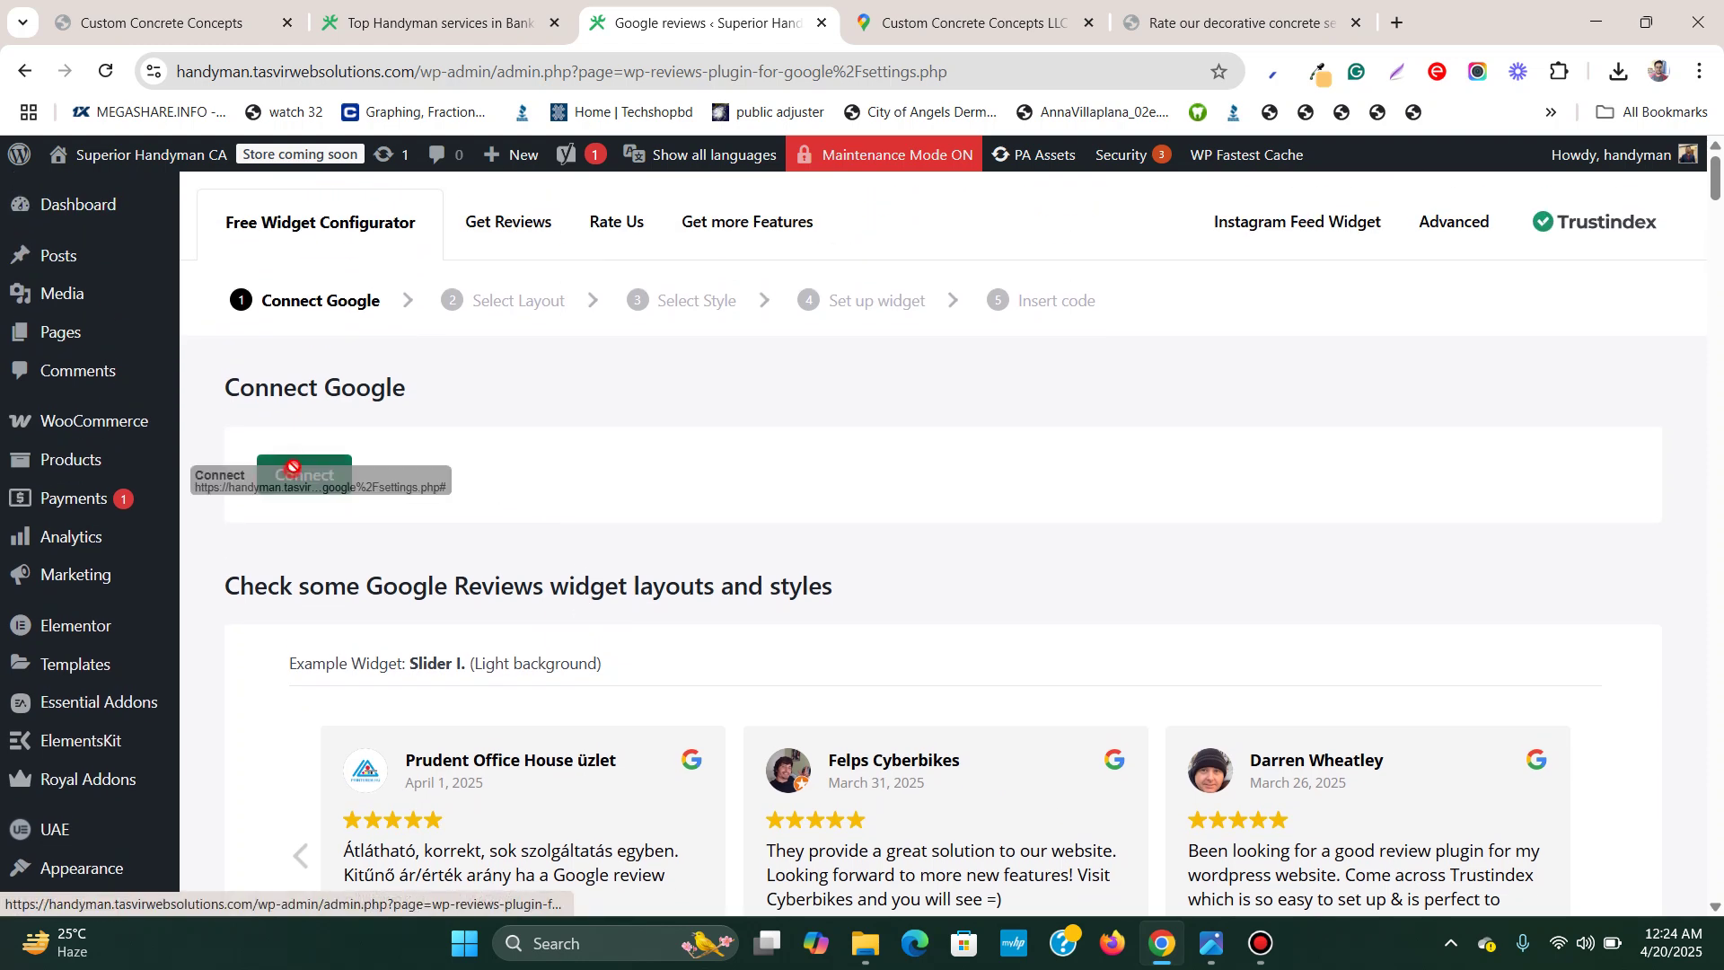
left_click(311, 485)
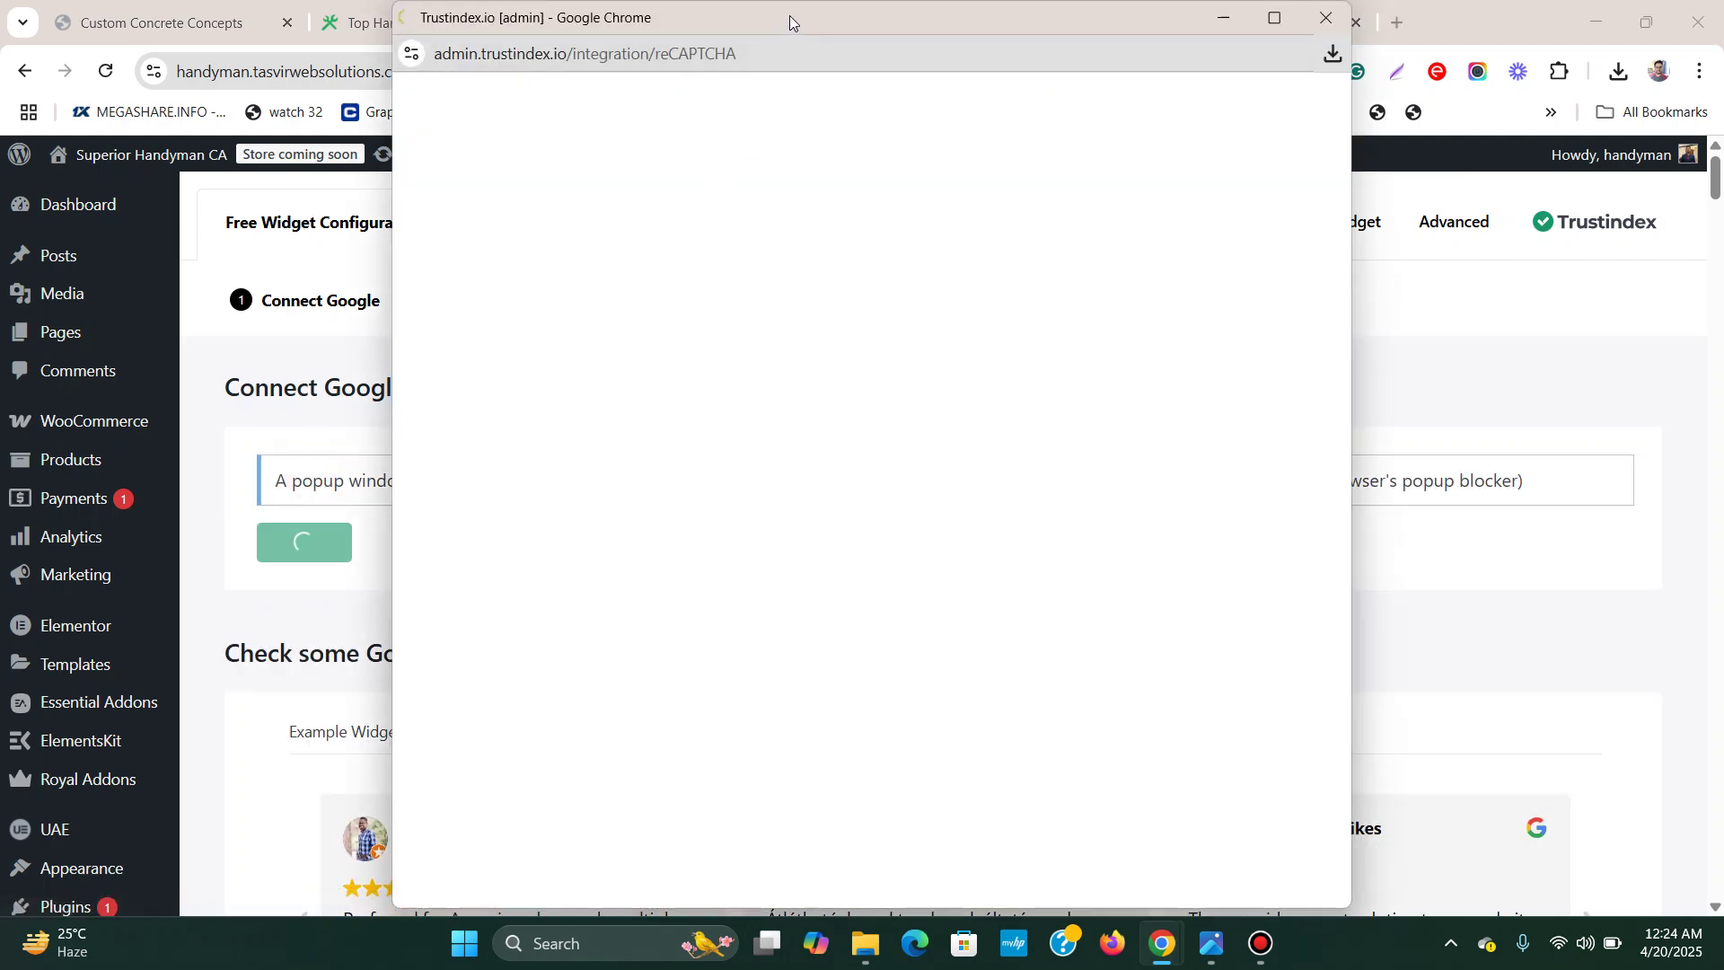
left_click_drag(790, 13, 638, 114)
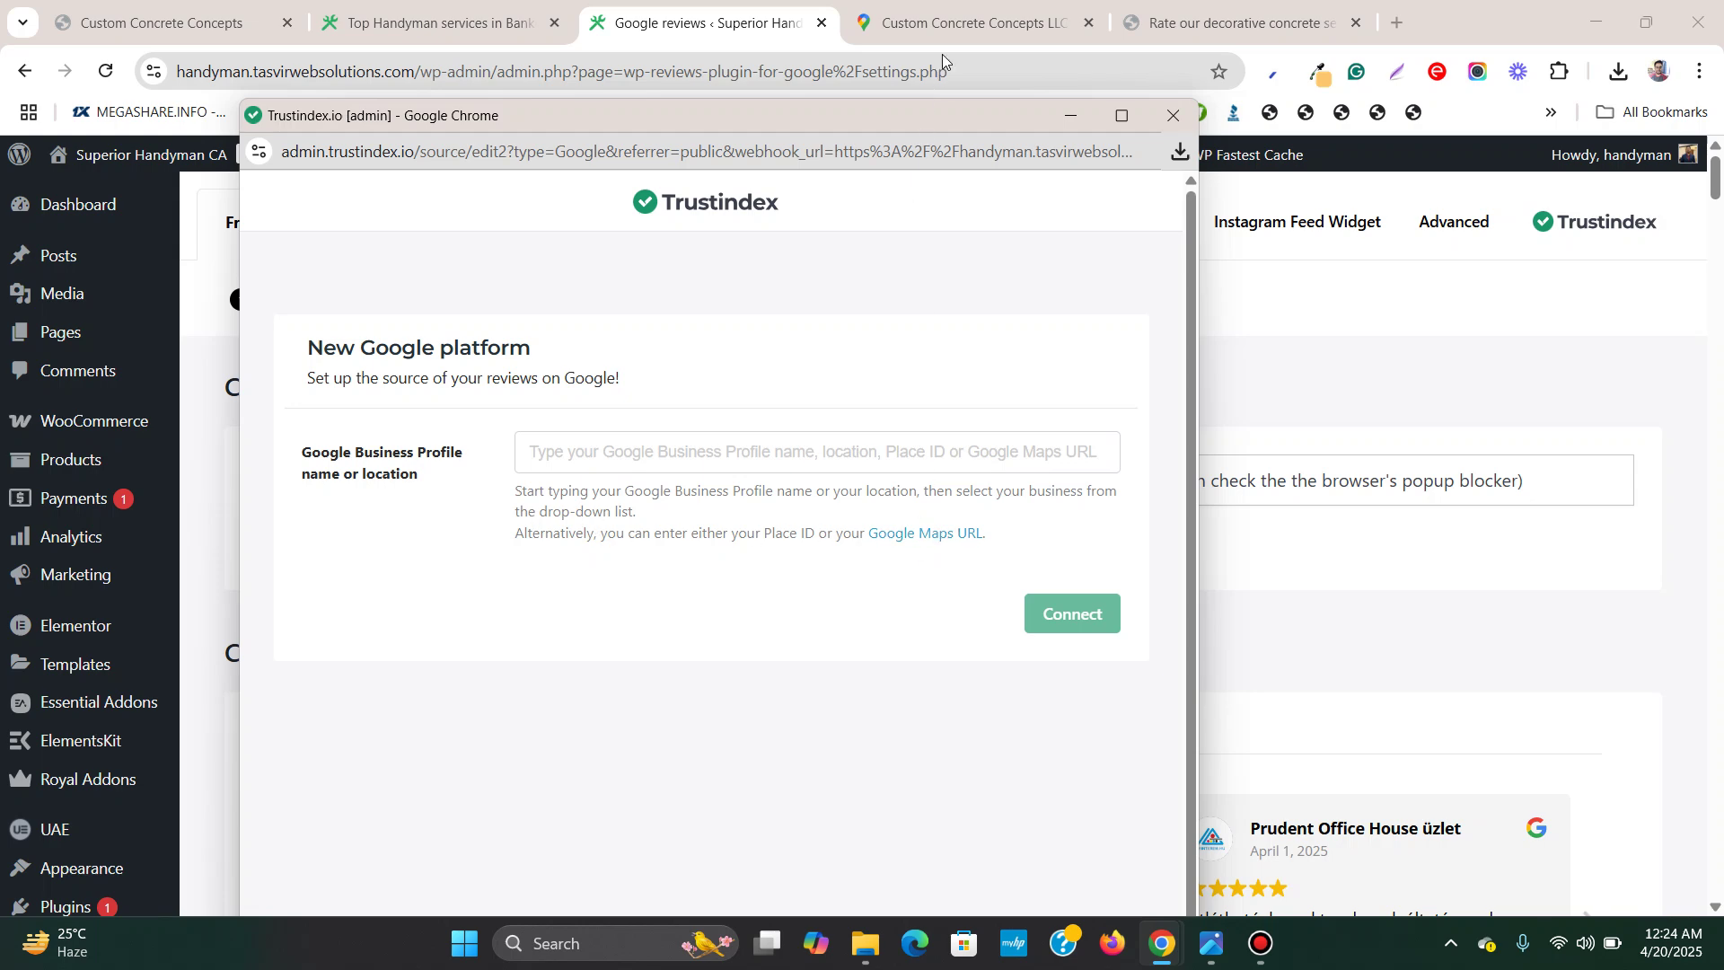
left_click(948, 27)
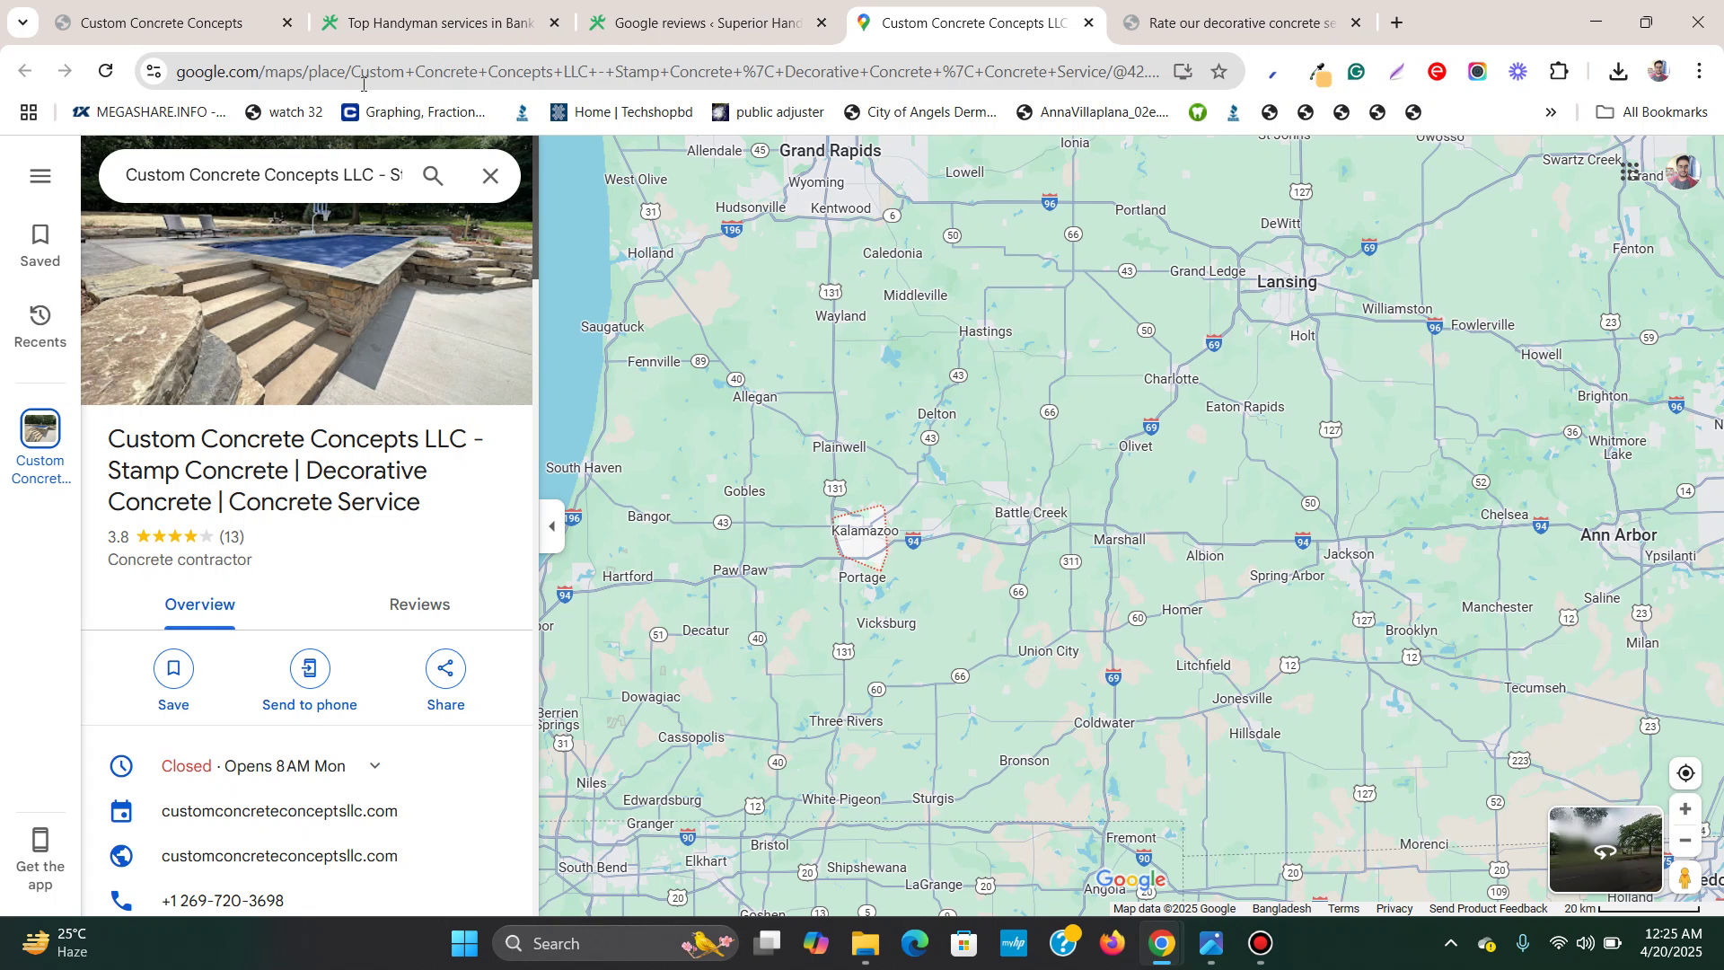
left_click_drag(697, 73, 712, 79)
Copy the Custom Concrete Concepts LLC Google Maps URL from the address bar
left_click(714, 70)
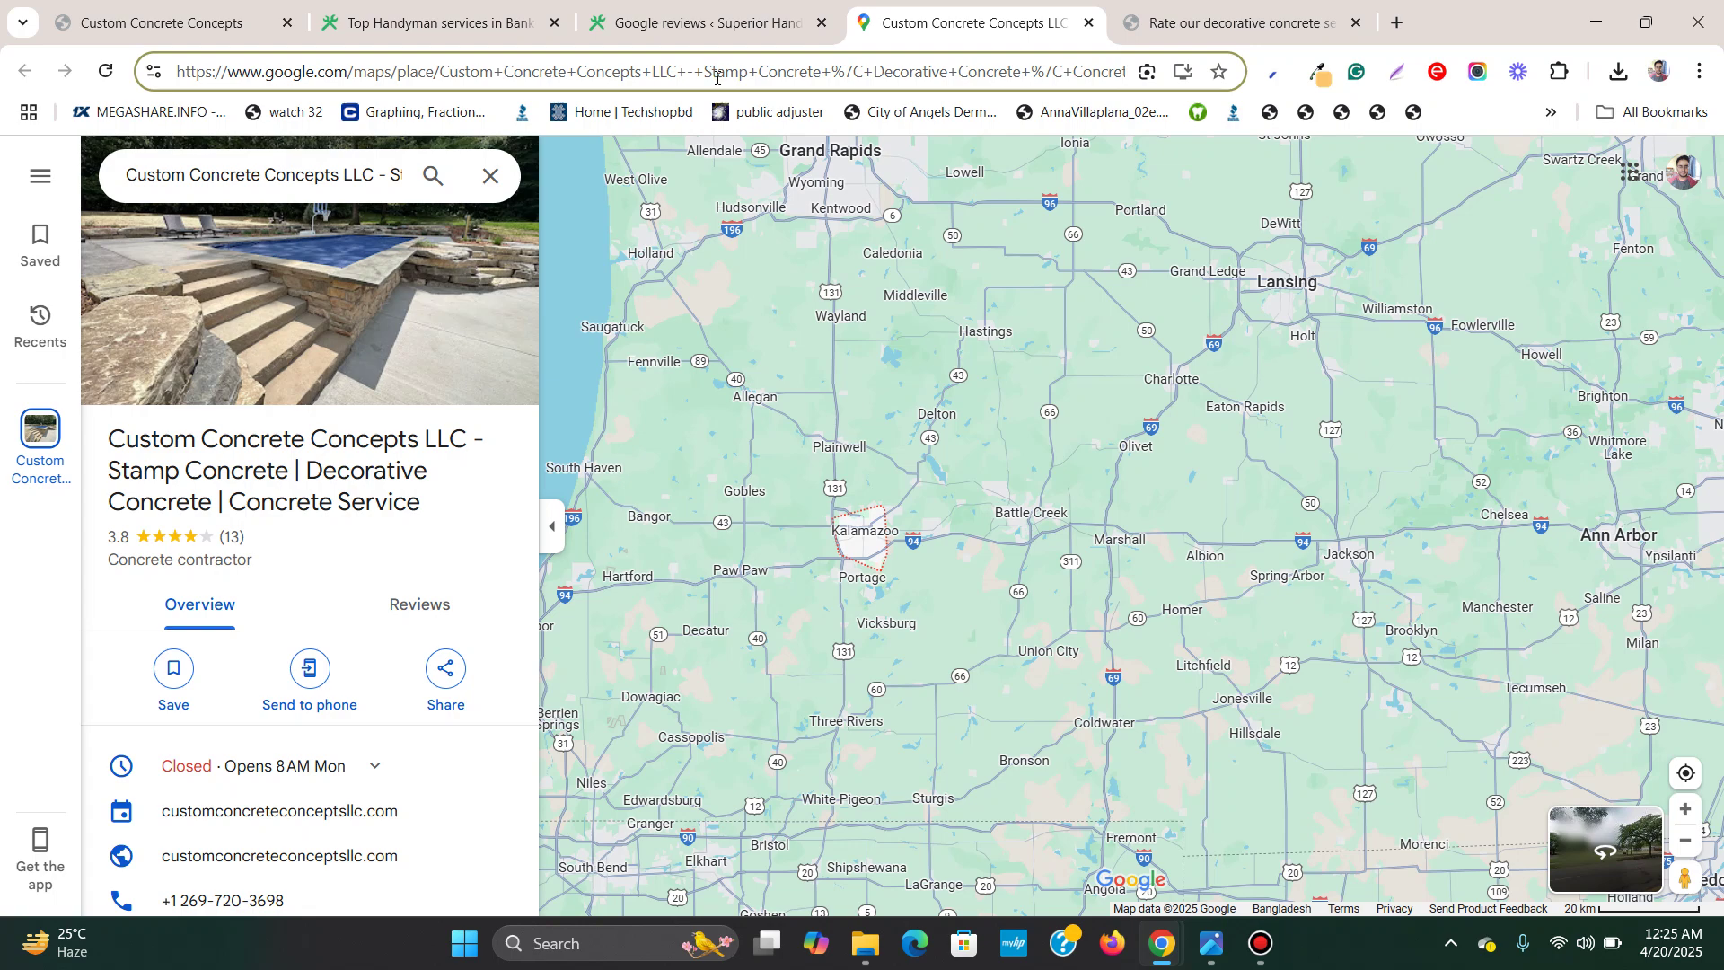
triple_click(715, 77)
right_click(716, 77)
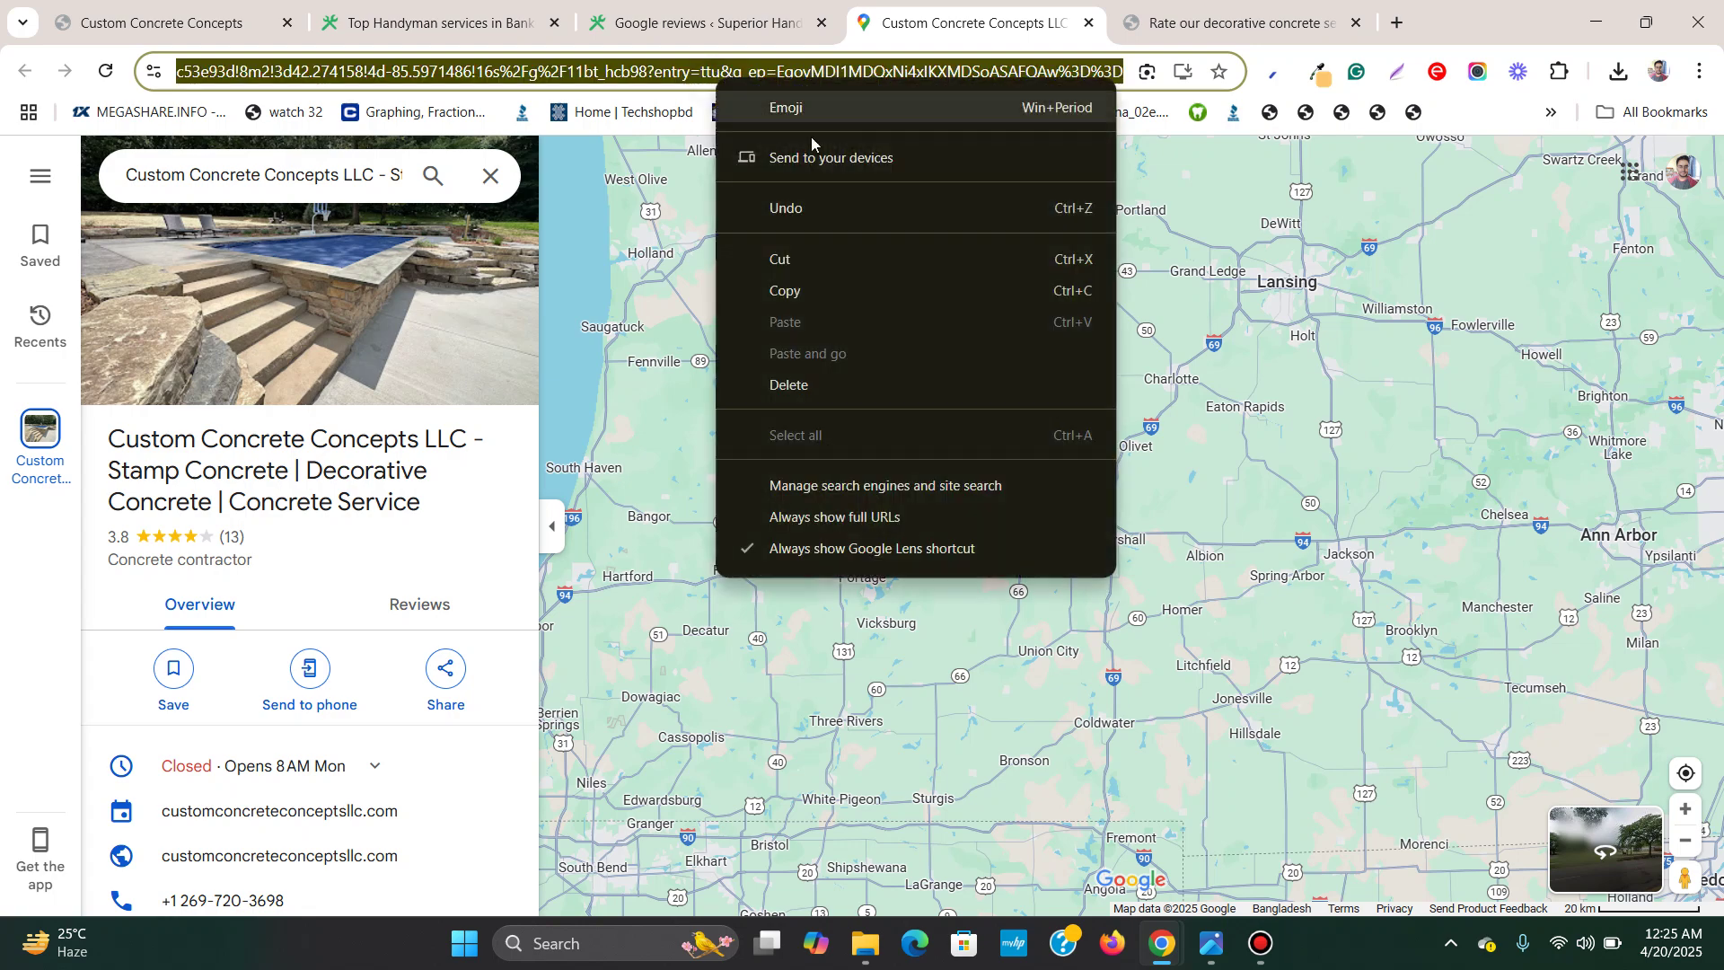
left_click(785, 290)
Paste the Maps URL into Trustindex's business profile field so it finds the listing
left_click(701, 22)
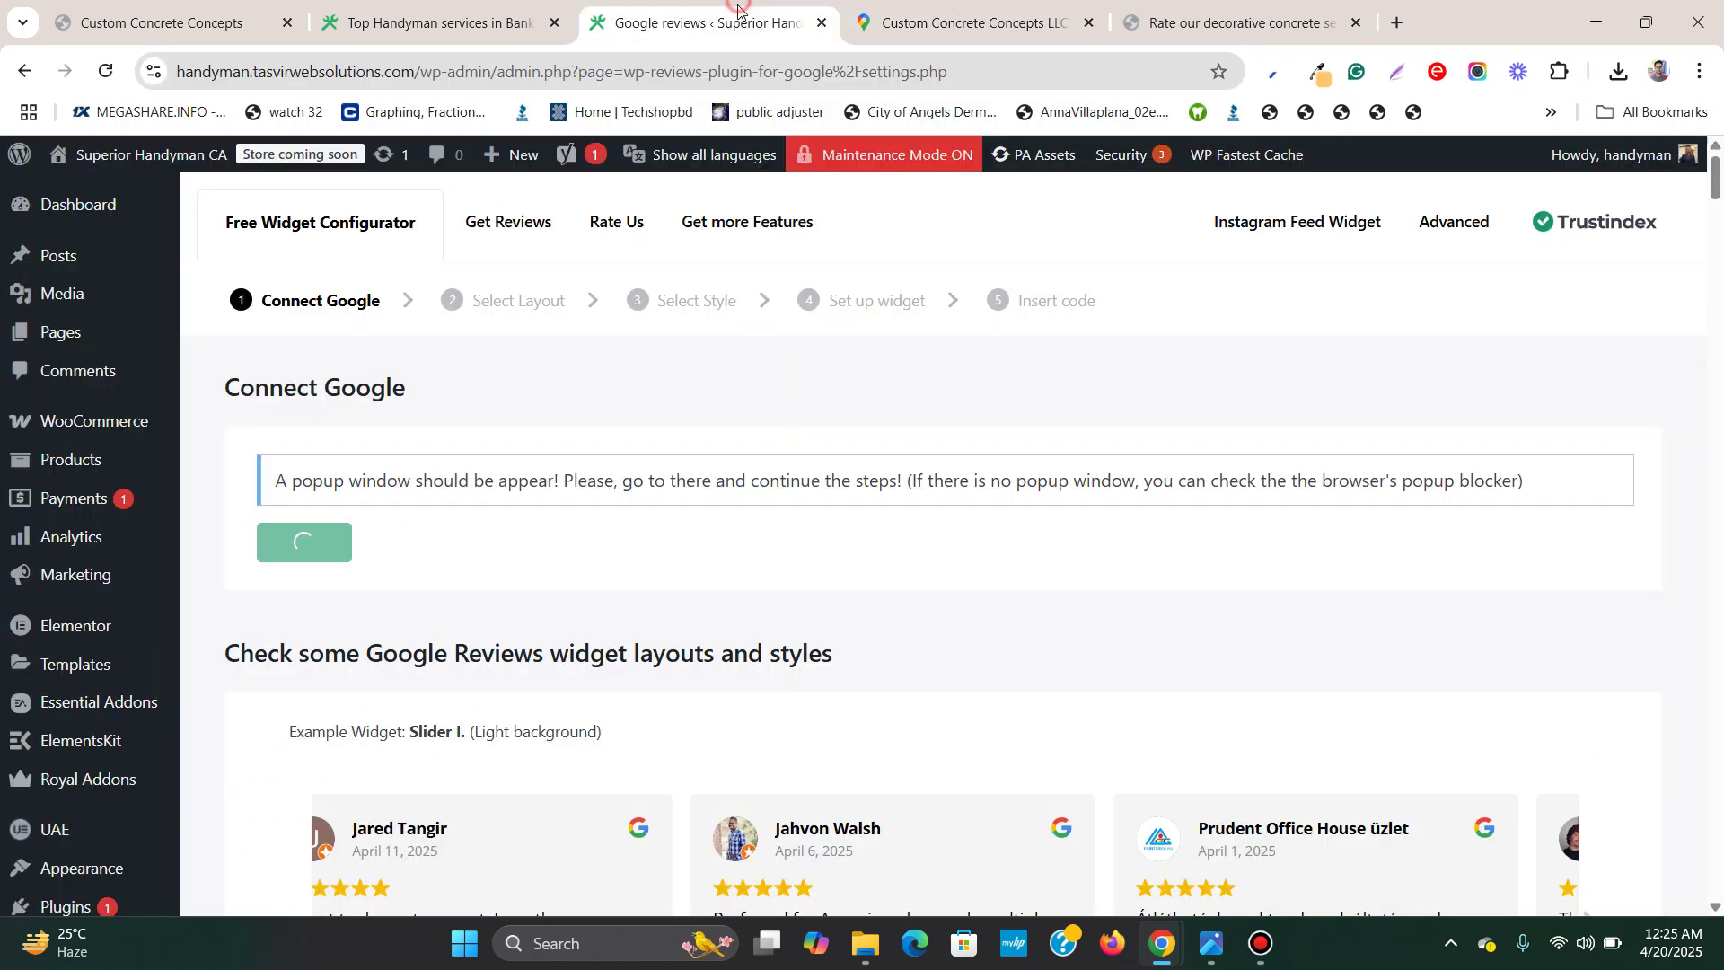
right_click(528, 481)
left_click(449, 537)
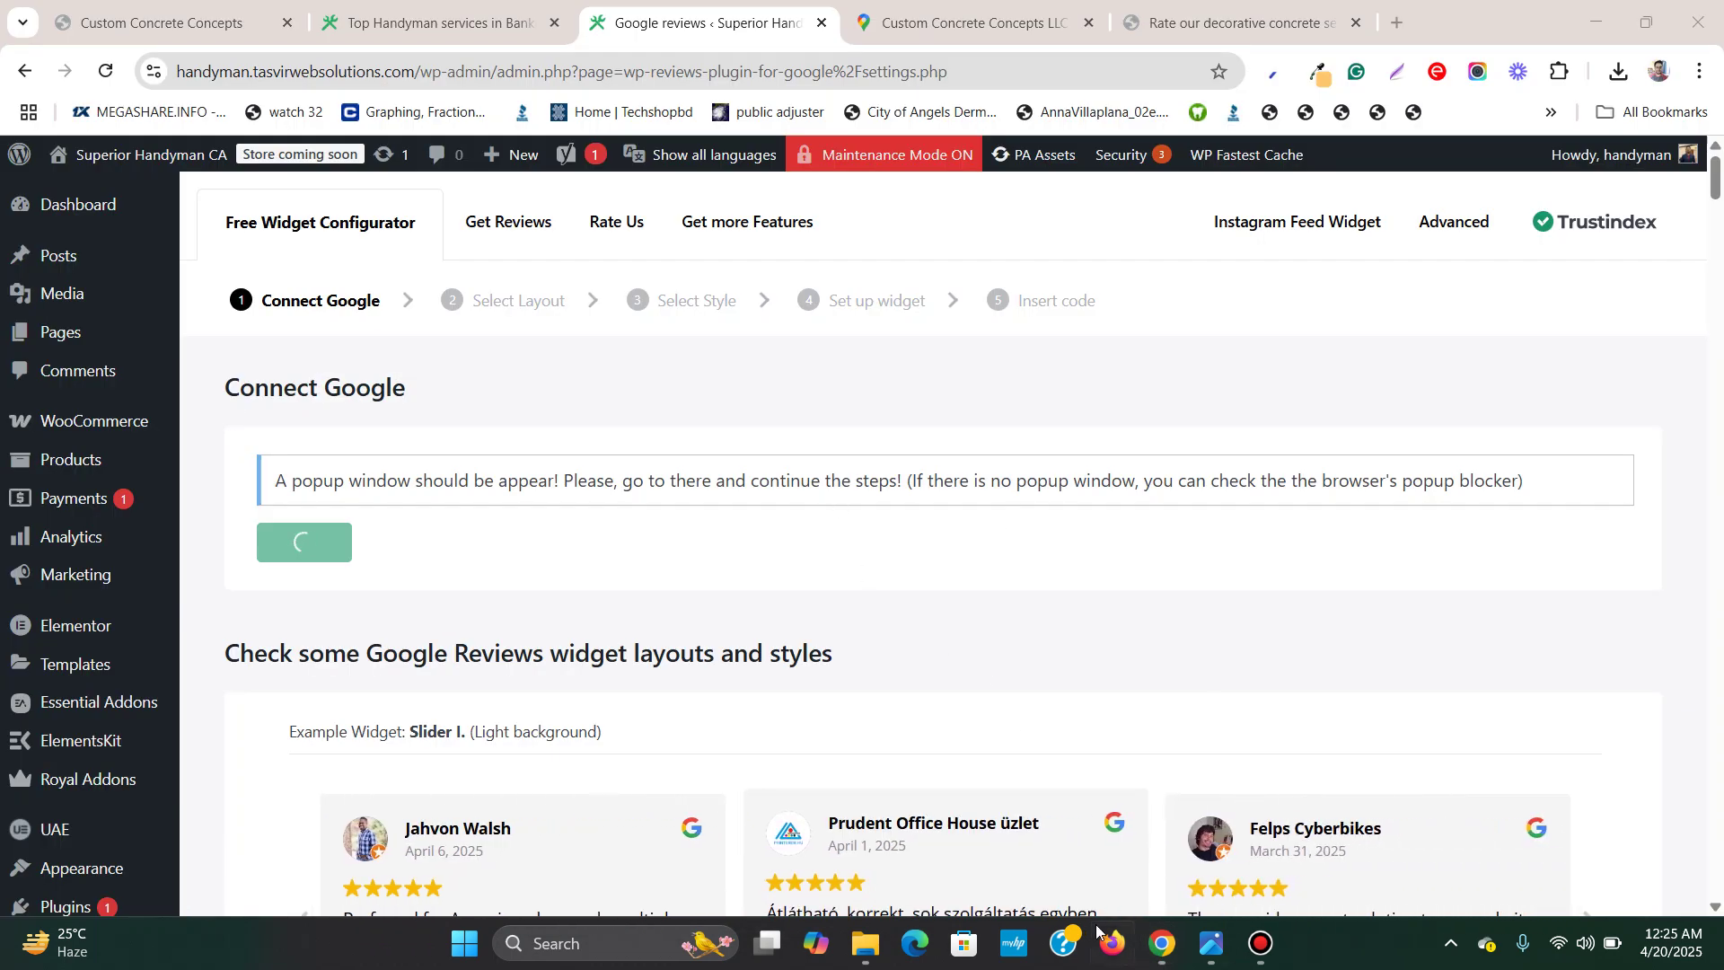
mouse_move(1162, 943)
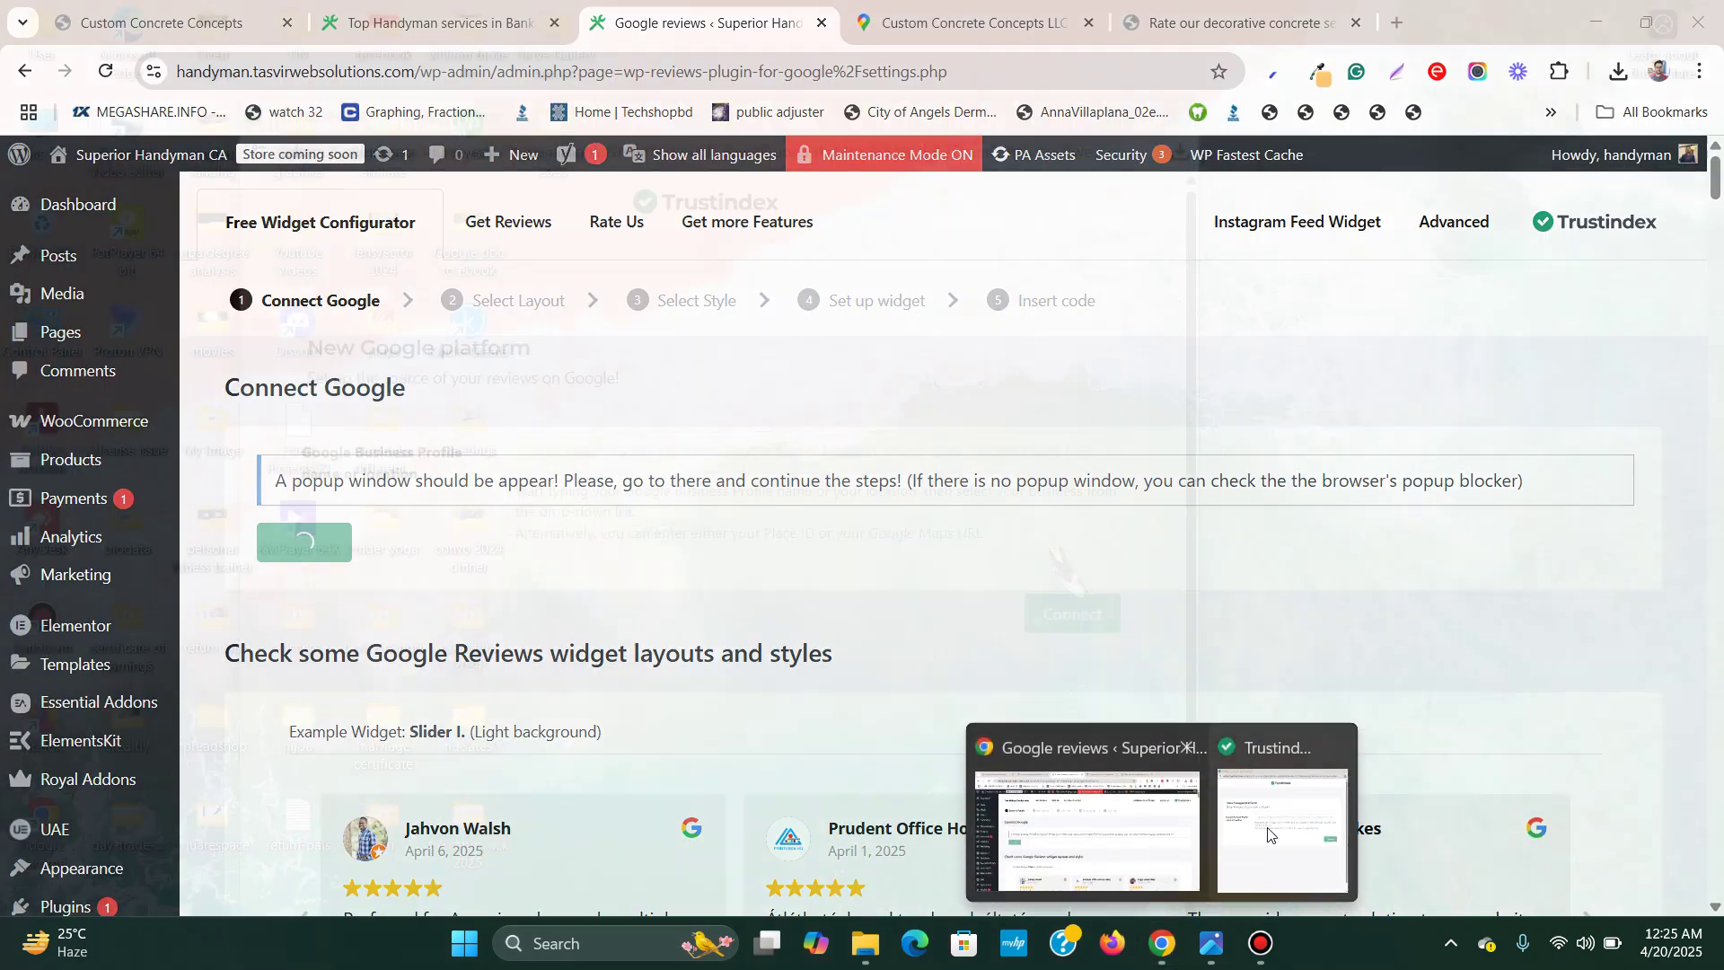
mouse_move(1280, 833)
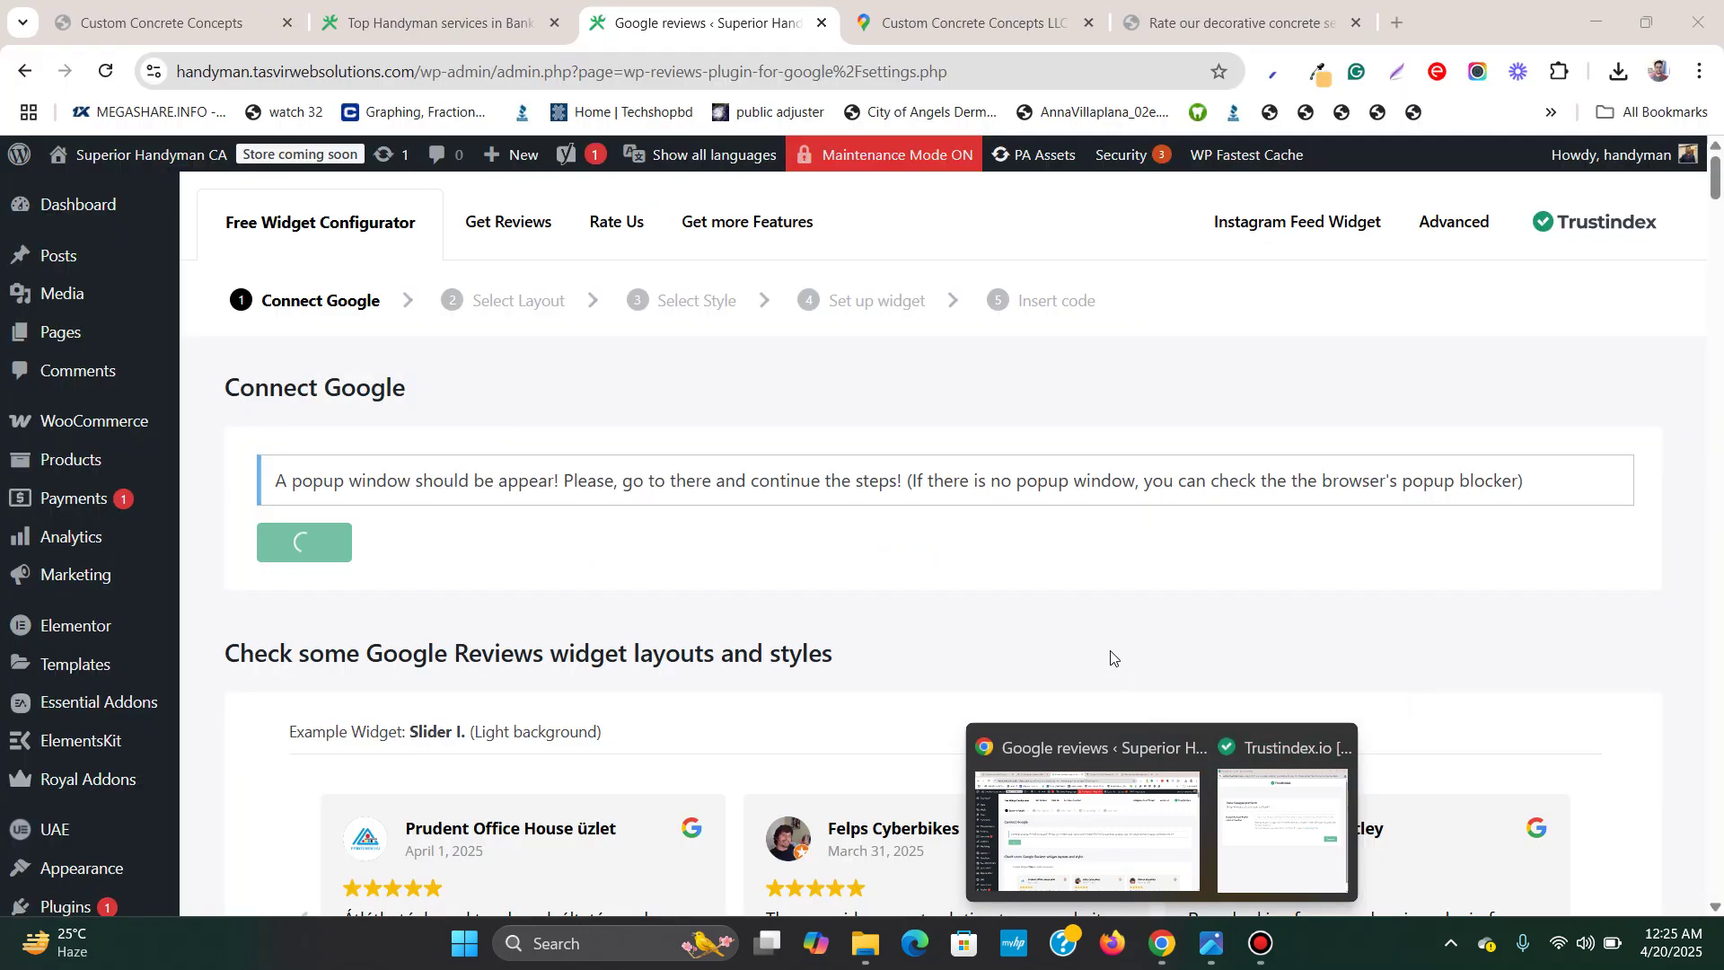
left_click(1598, 22)
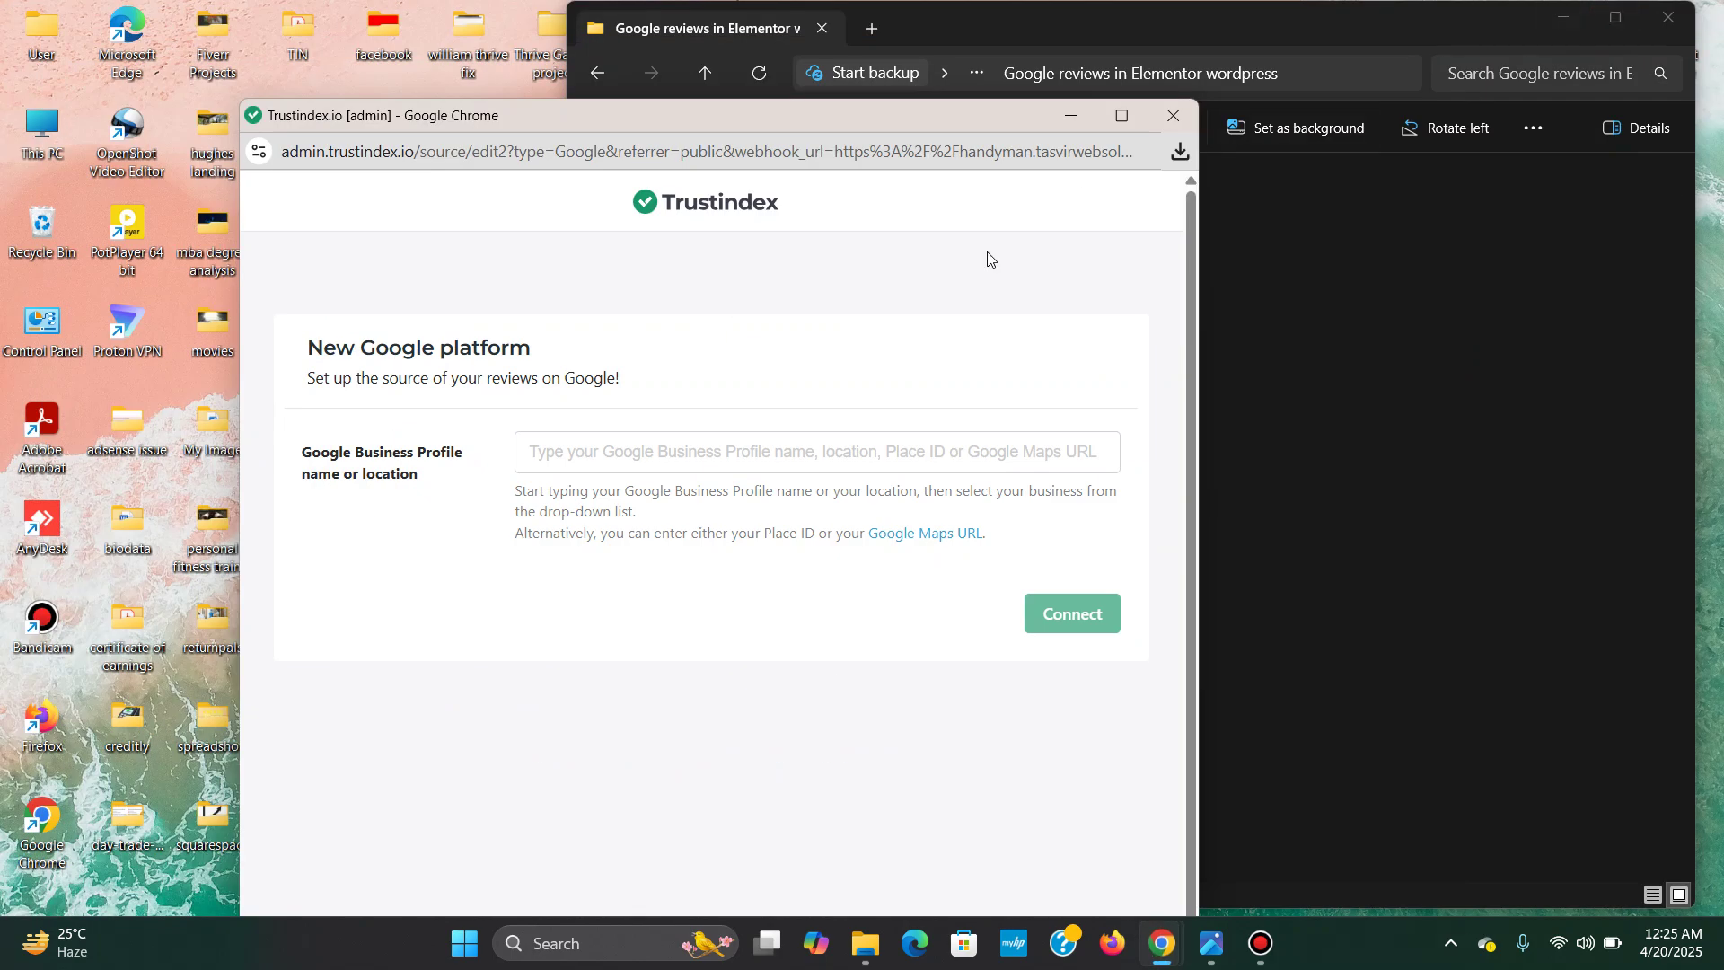
right_click(874, 460)
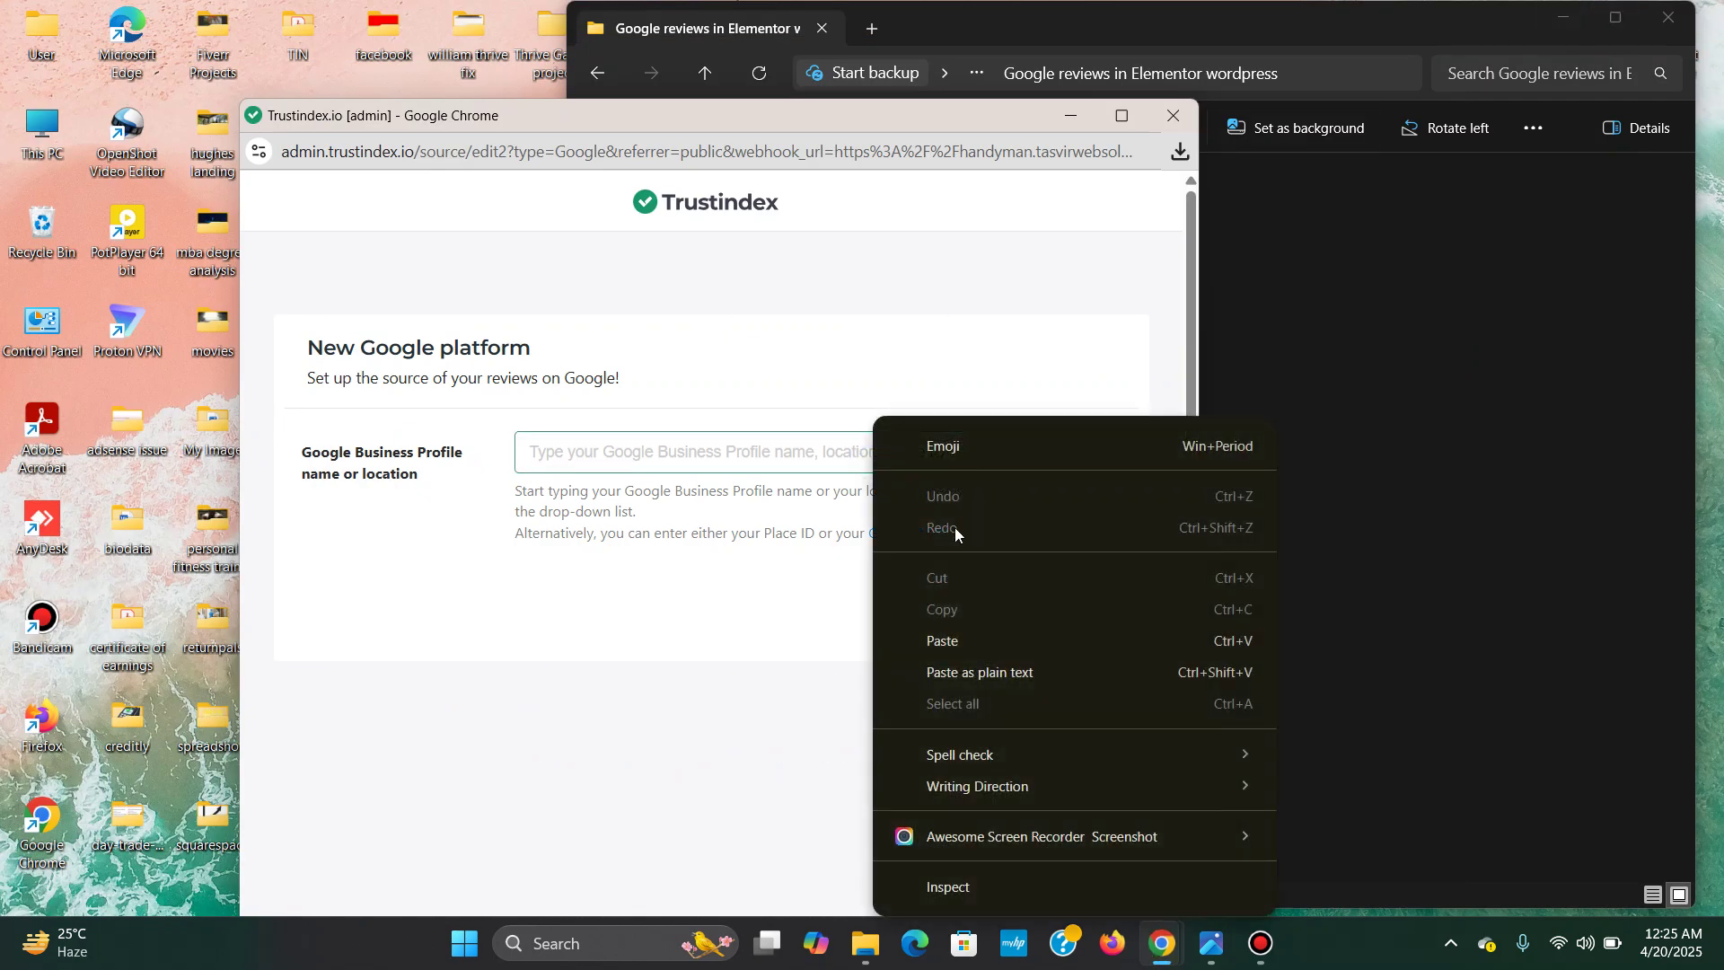
left_click(960, 645)
left_click(954, 559)
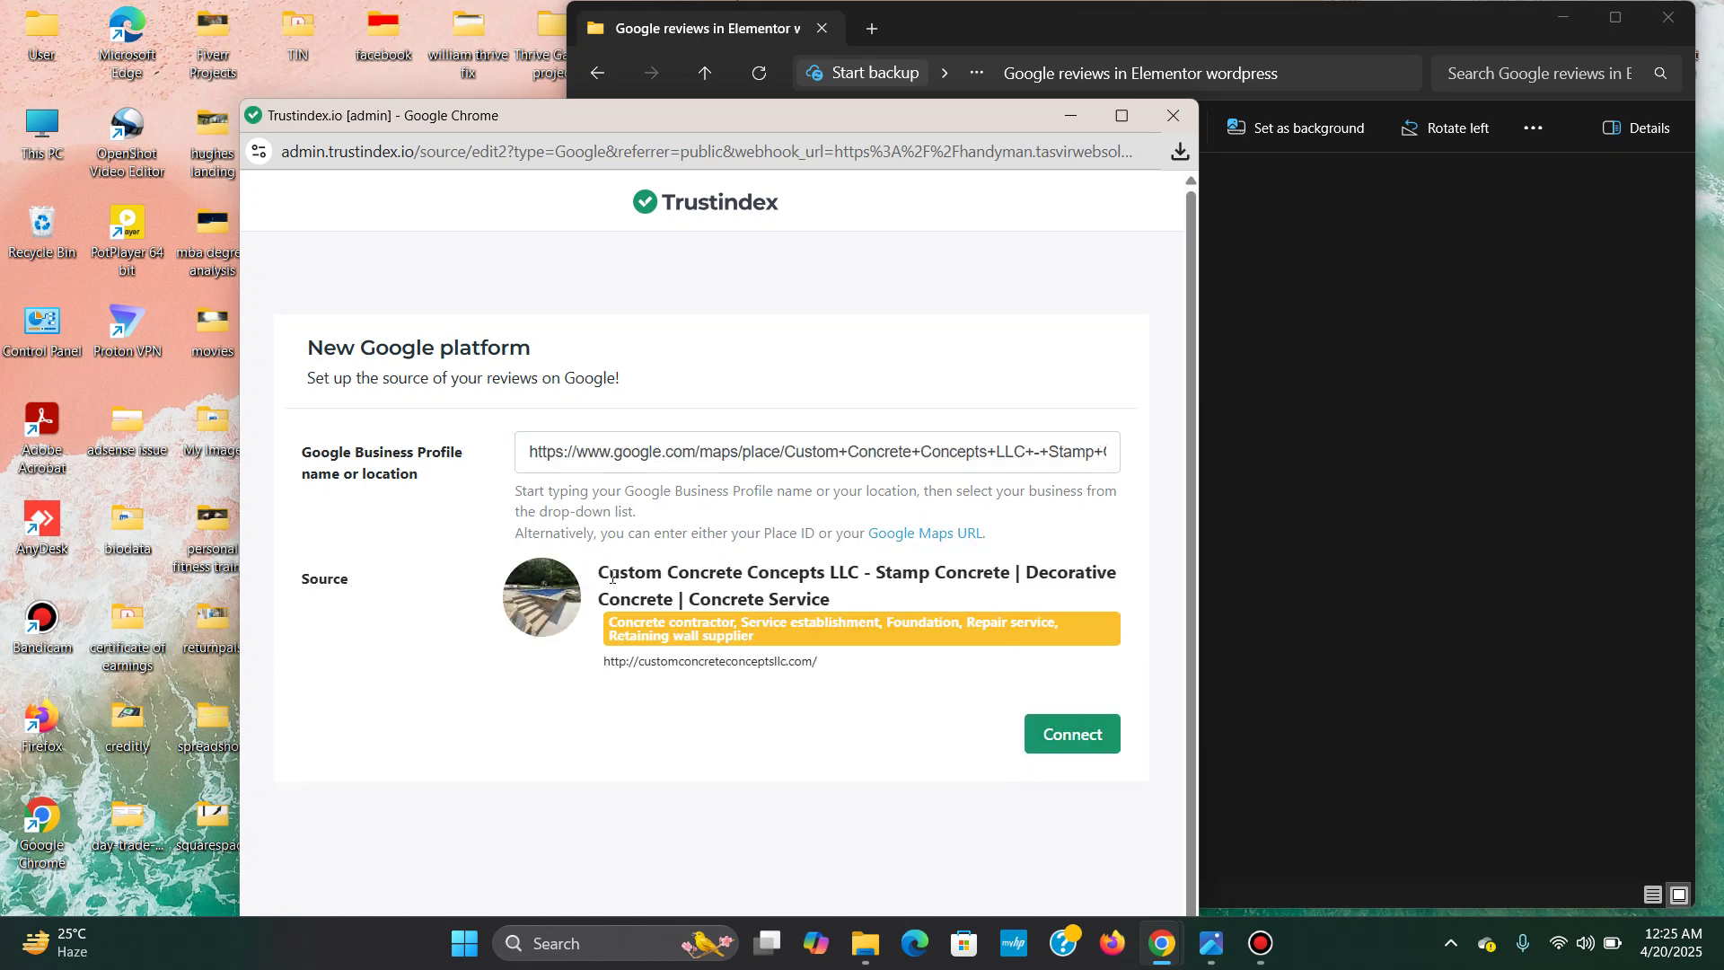
Connect Custom Concrete Concepts LLC as the Trustindex Google review source
left_click(1045, 751)
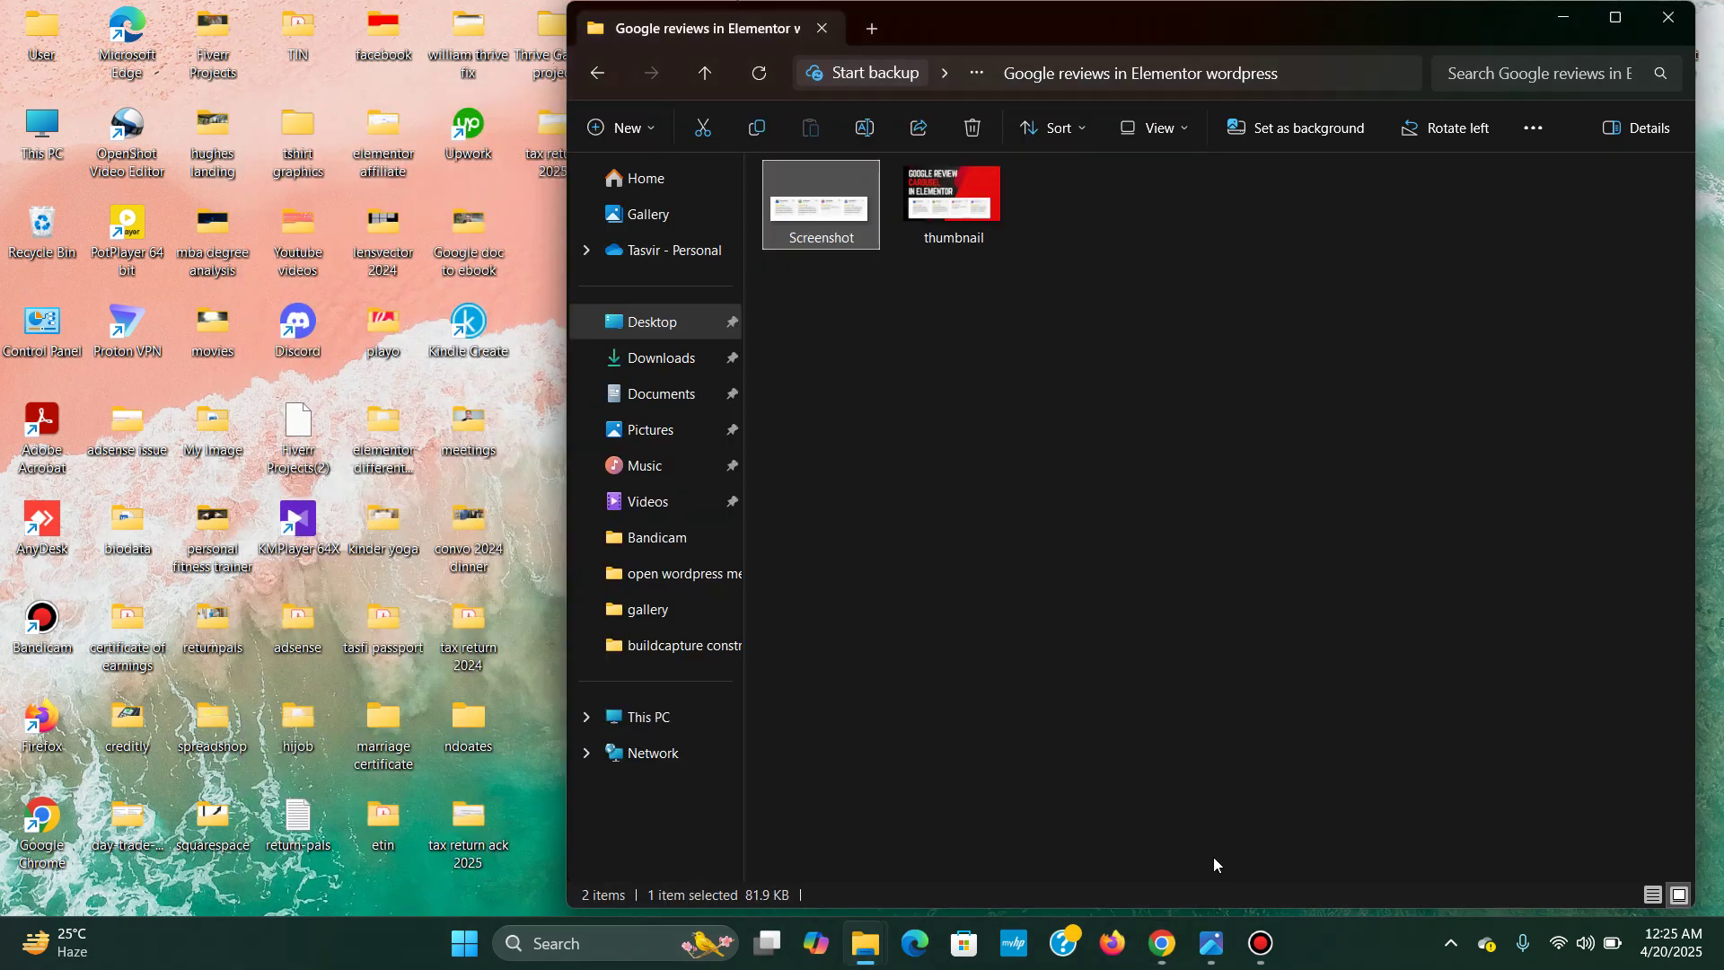
left_click(1158, 956)
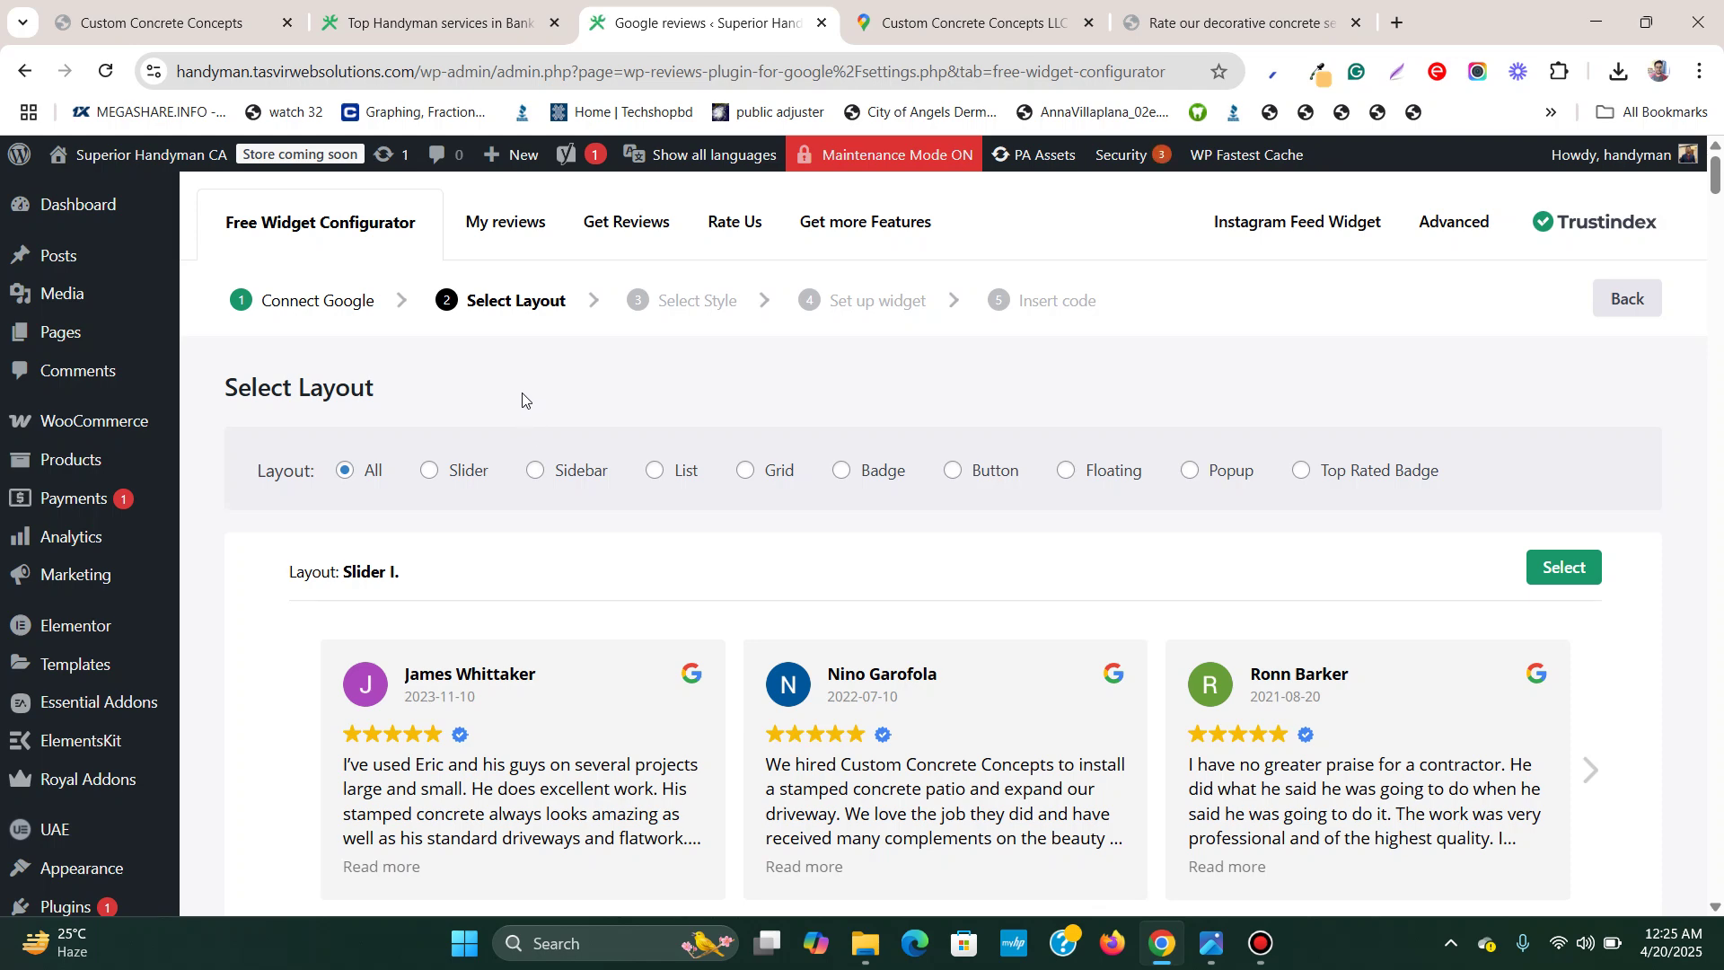
scroll(524, 398, "down", 3)
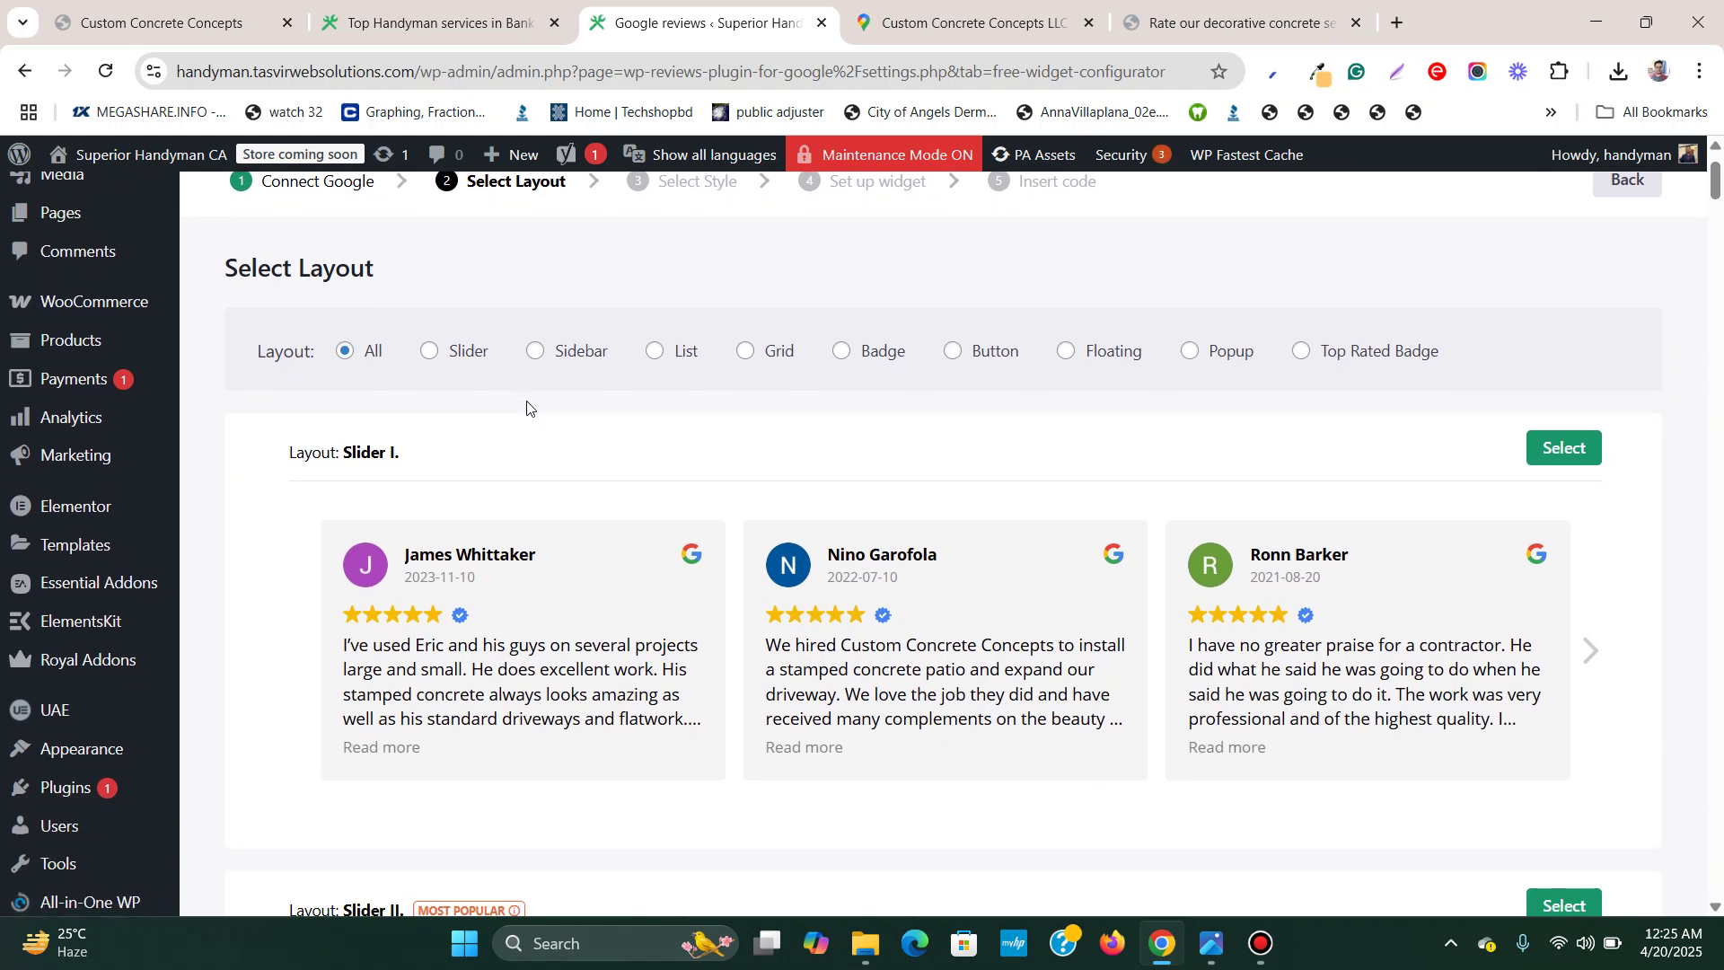
scroll(530, 406, "up", 2)
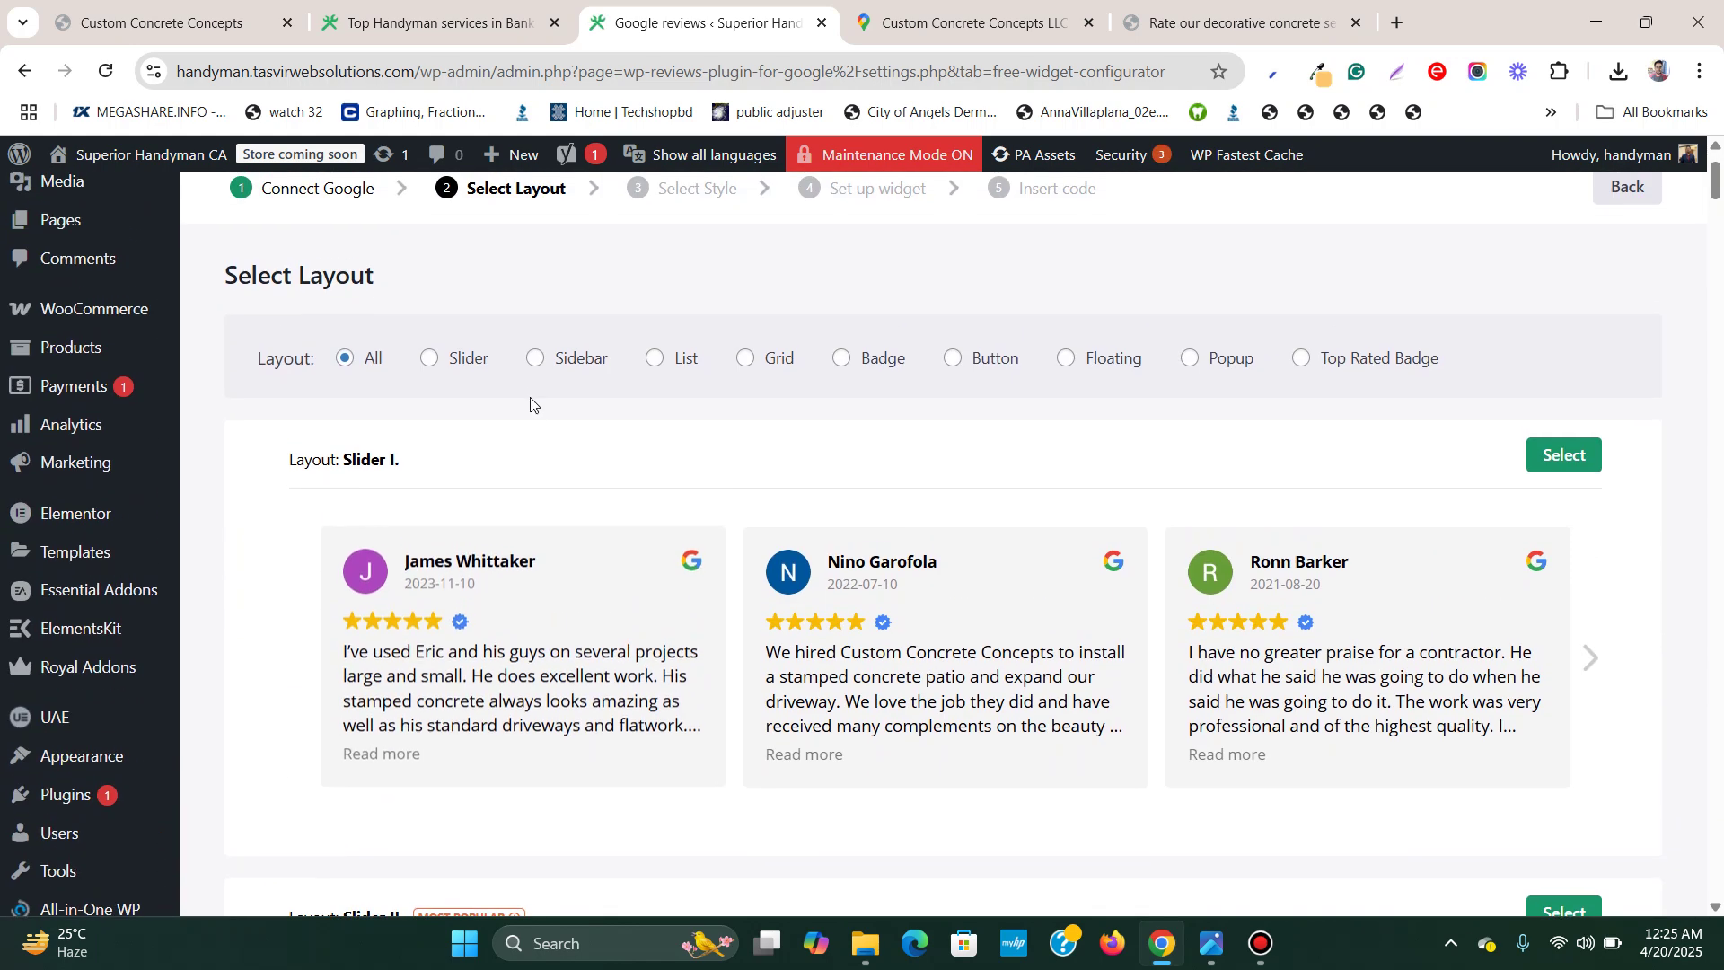
scroll(530, 406, "down", 3)
scroll(530, 406, "up", 2)
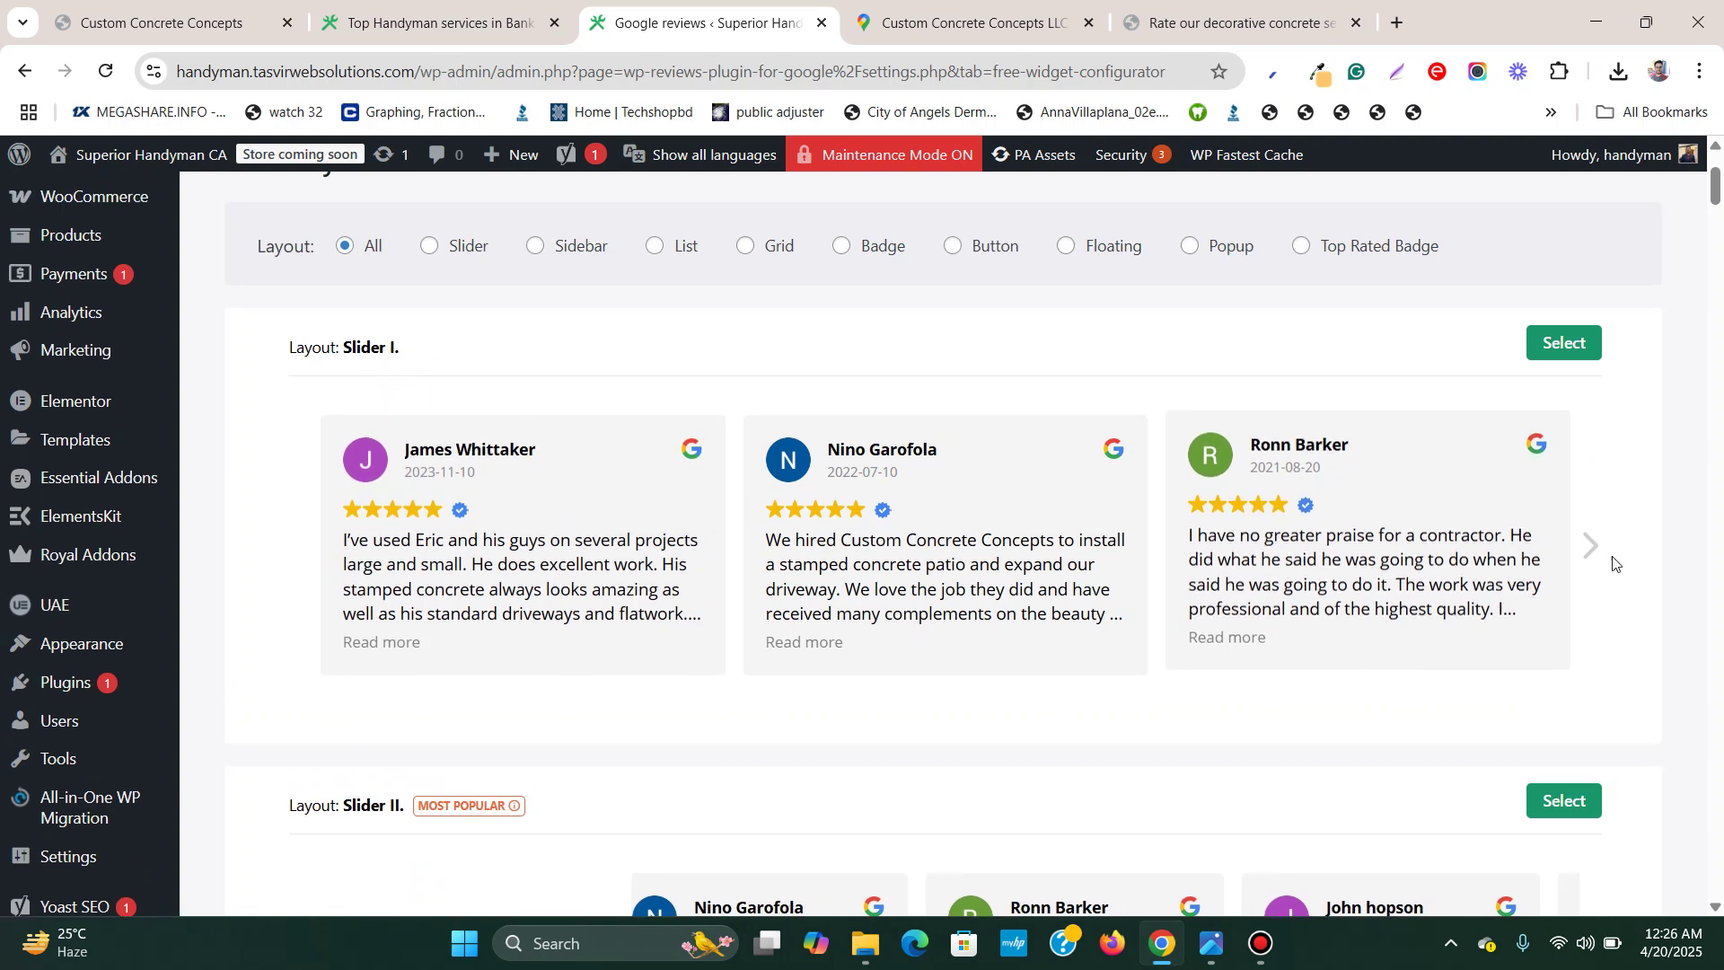
Preview the reviews cycling in the Slider I and Slider III layouts
left_click(1590, 547)
left_click(1588, 546)
left_click(1588, 546)
scroll(1147, 350, "down", 5)
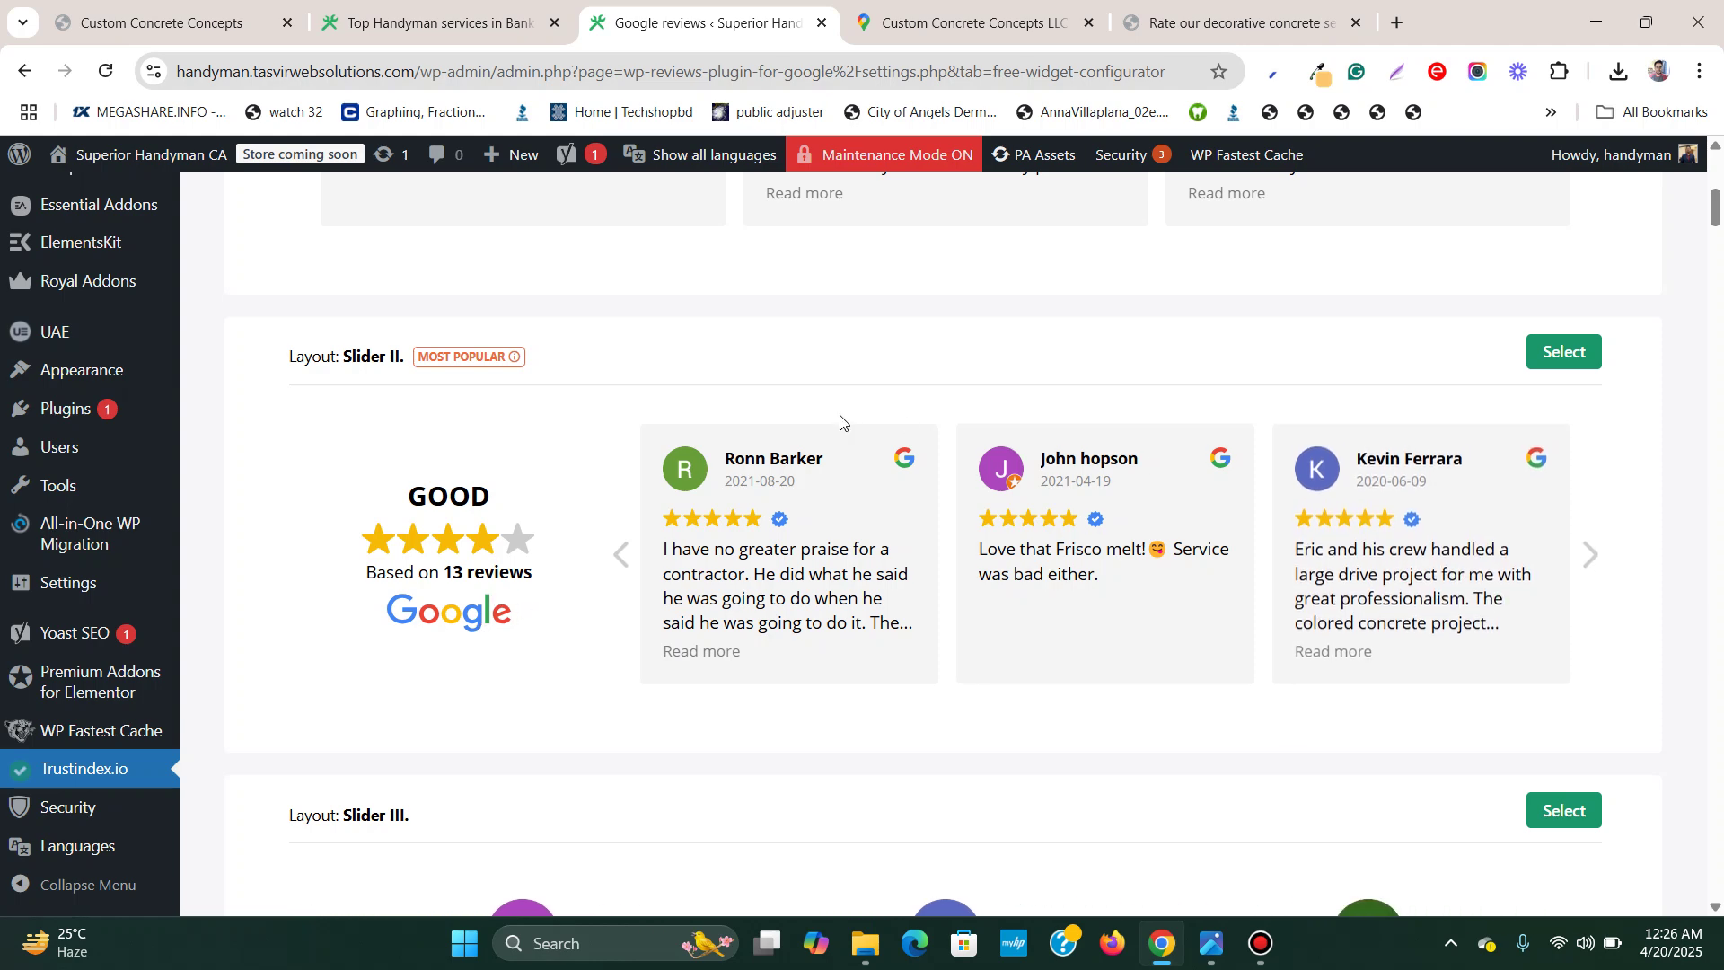
scroll(838, 423, "down", 5)
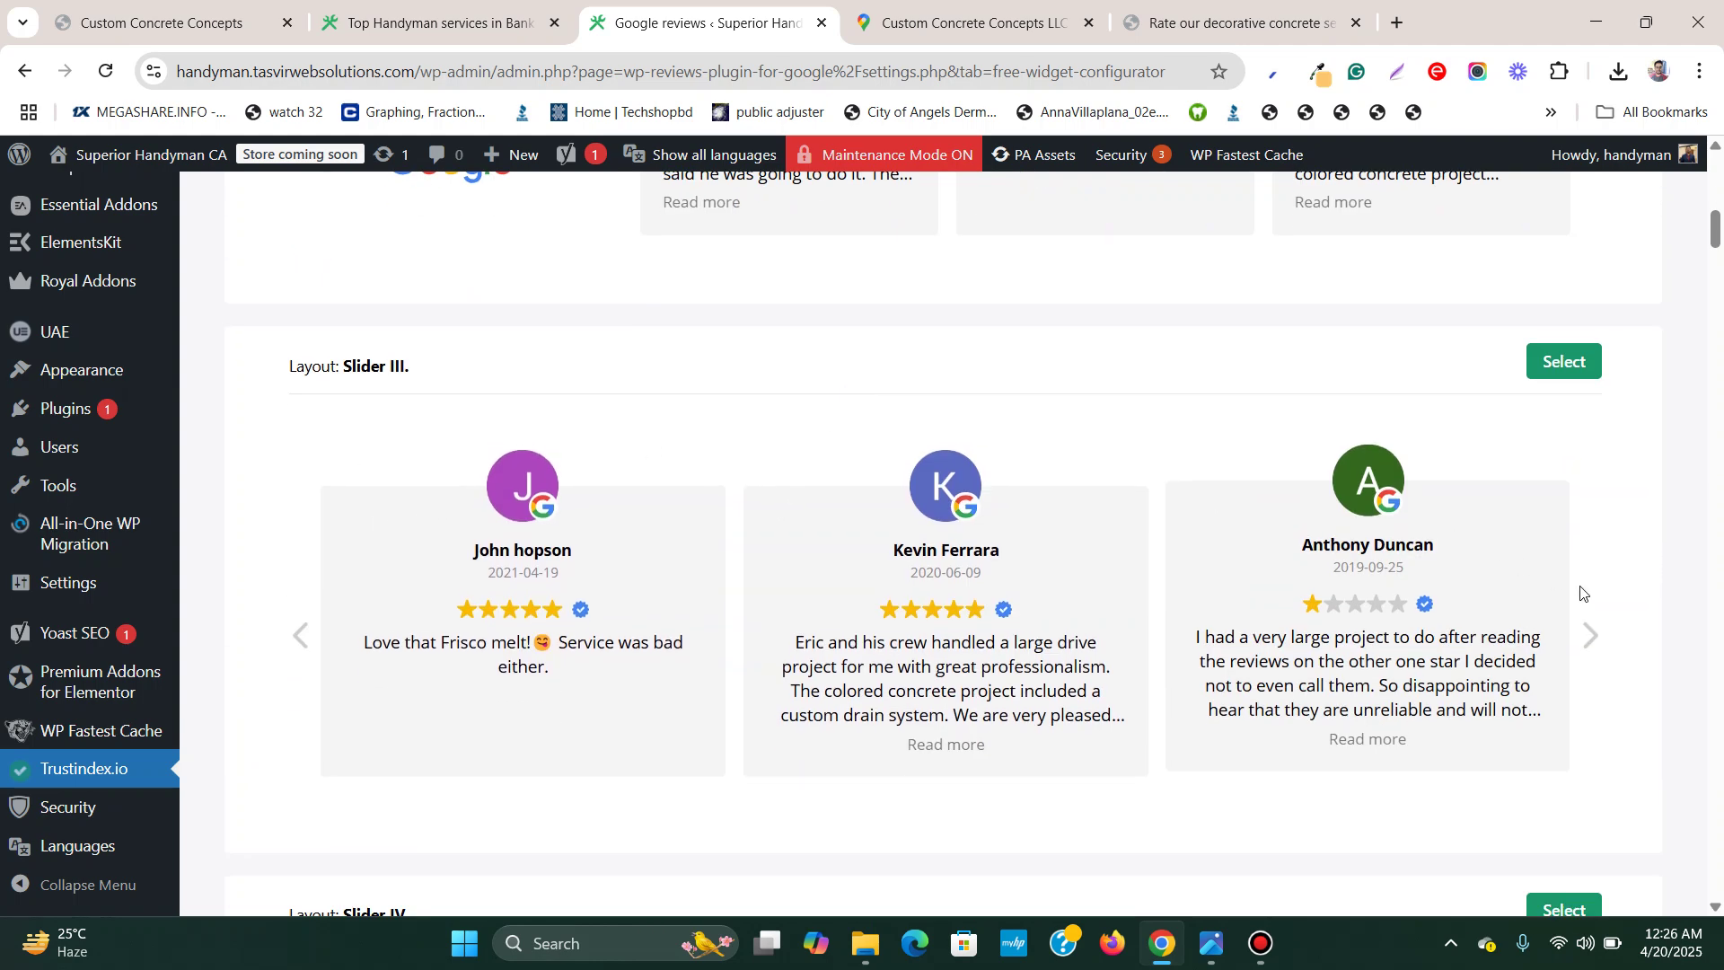
left_click(1590, 636)
scroll(1048, 396, "down", 6)
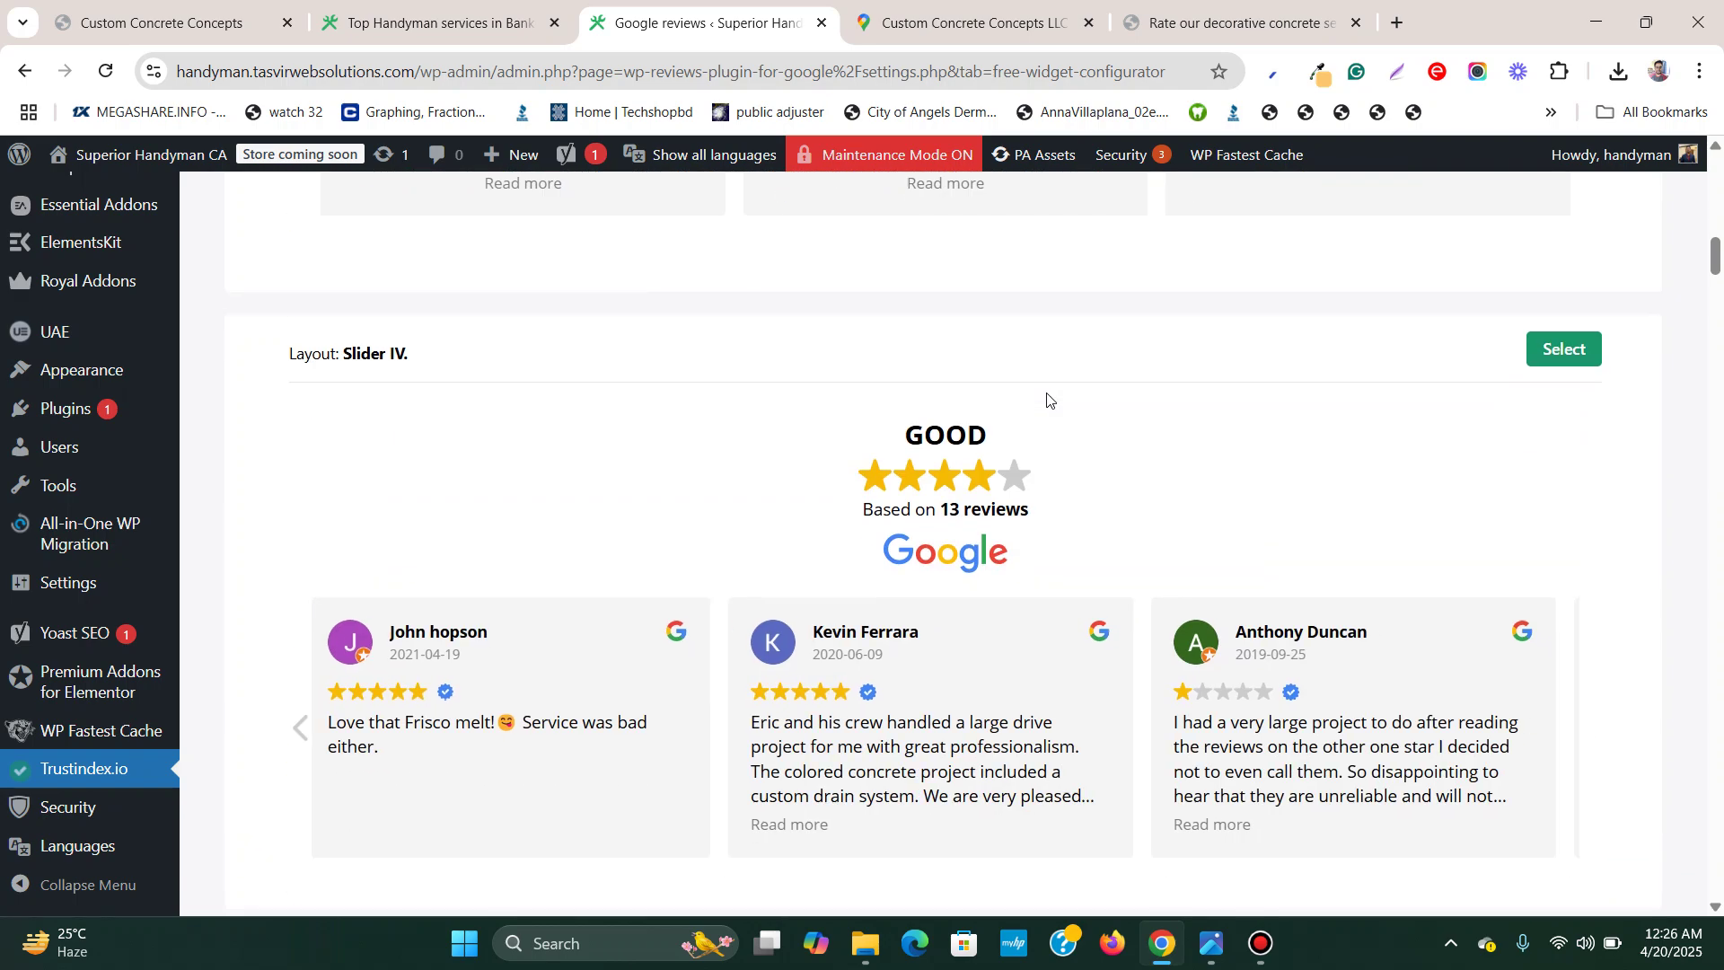
scroll(1048, 398, "down", 5)
scroll(1048, 399, "down", 4)
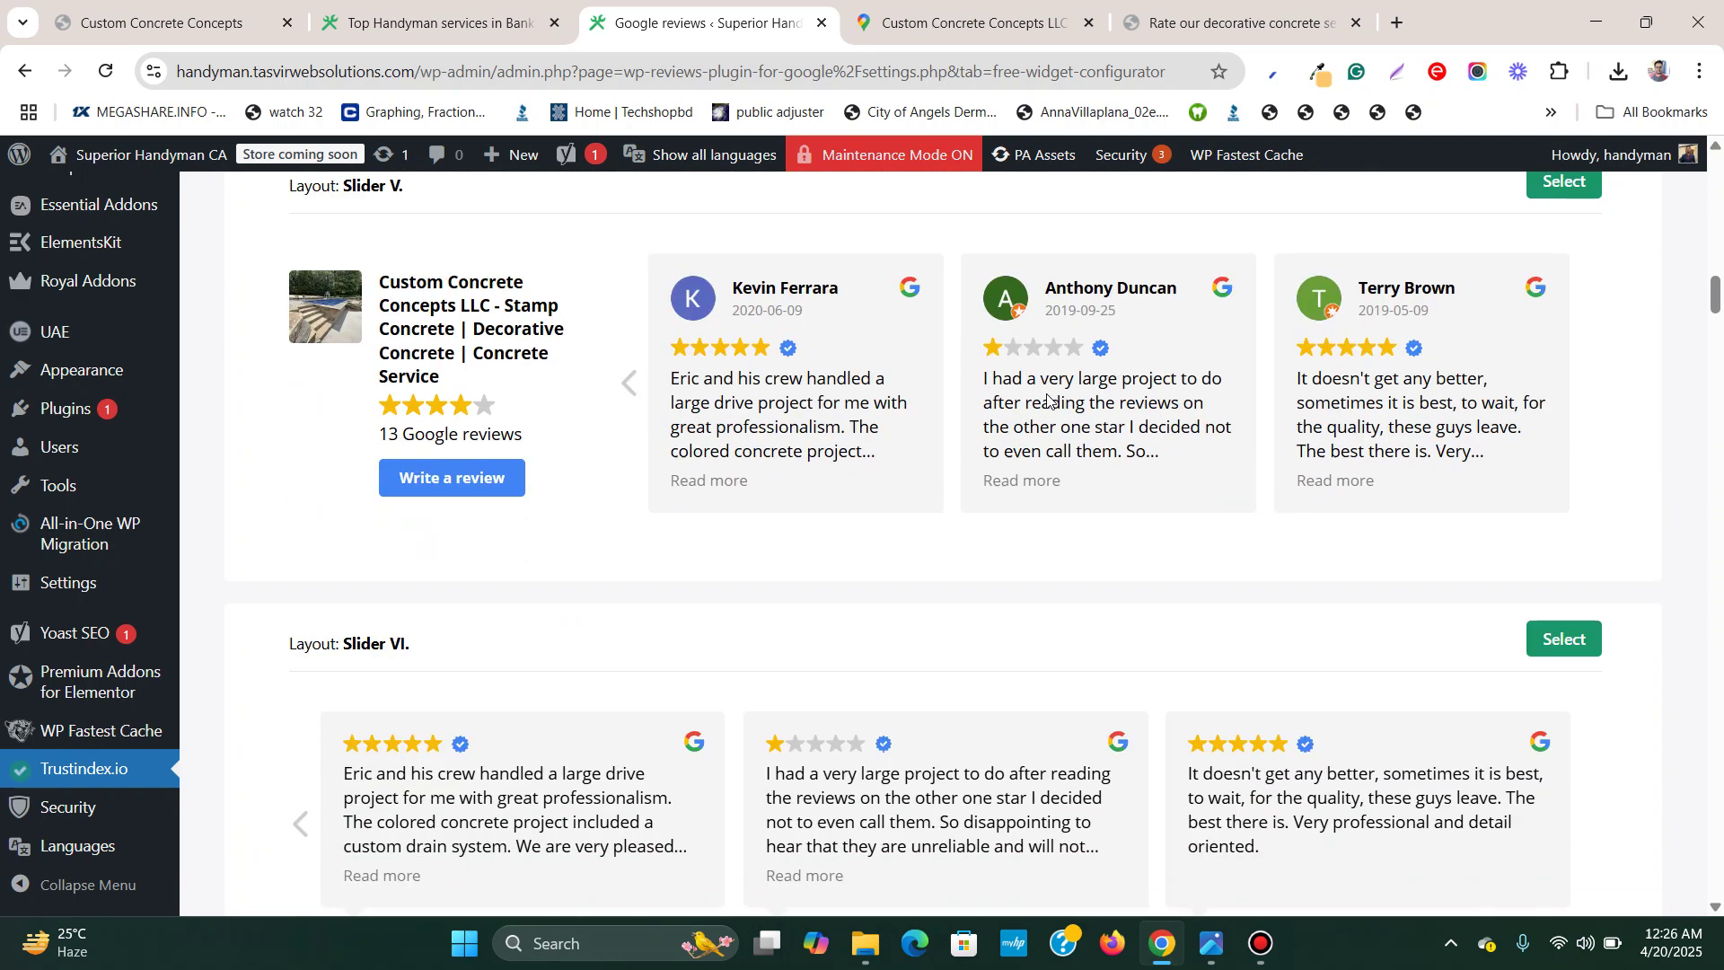
scroll(1043, 401, "down", 5)
scroll(1047, 397, "down", 9)
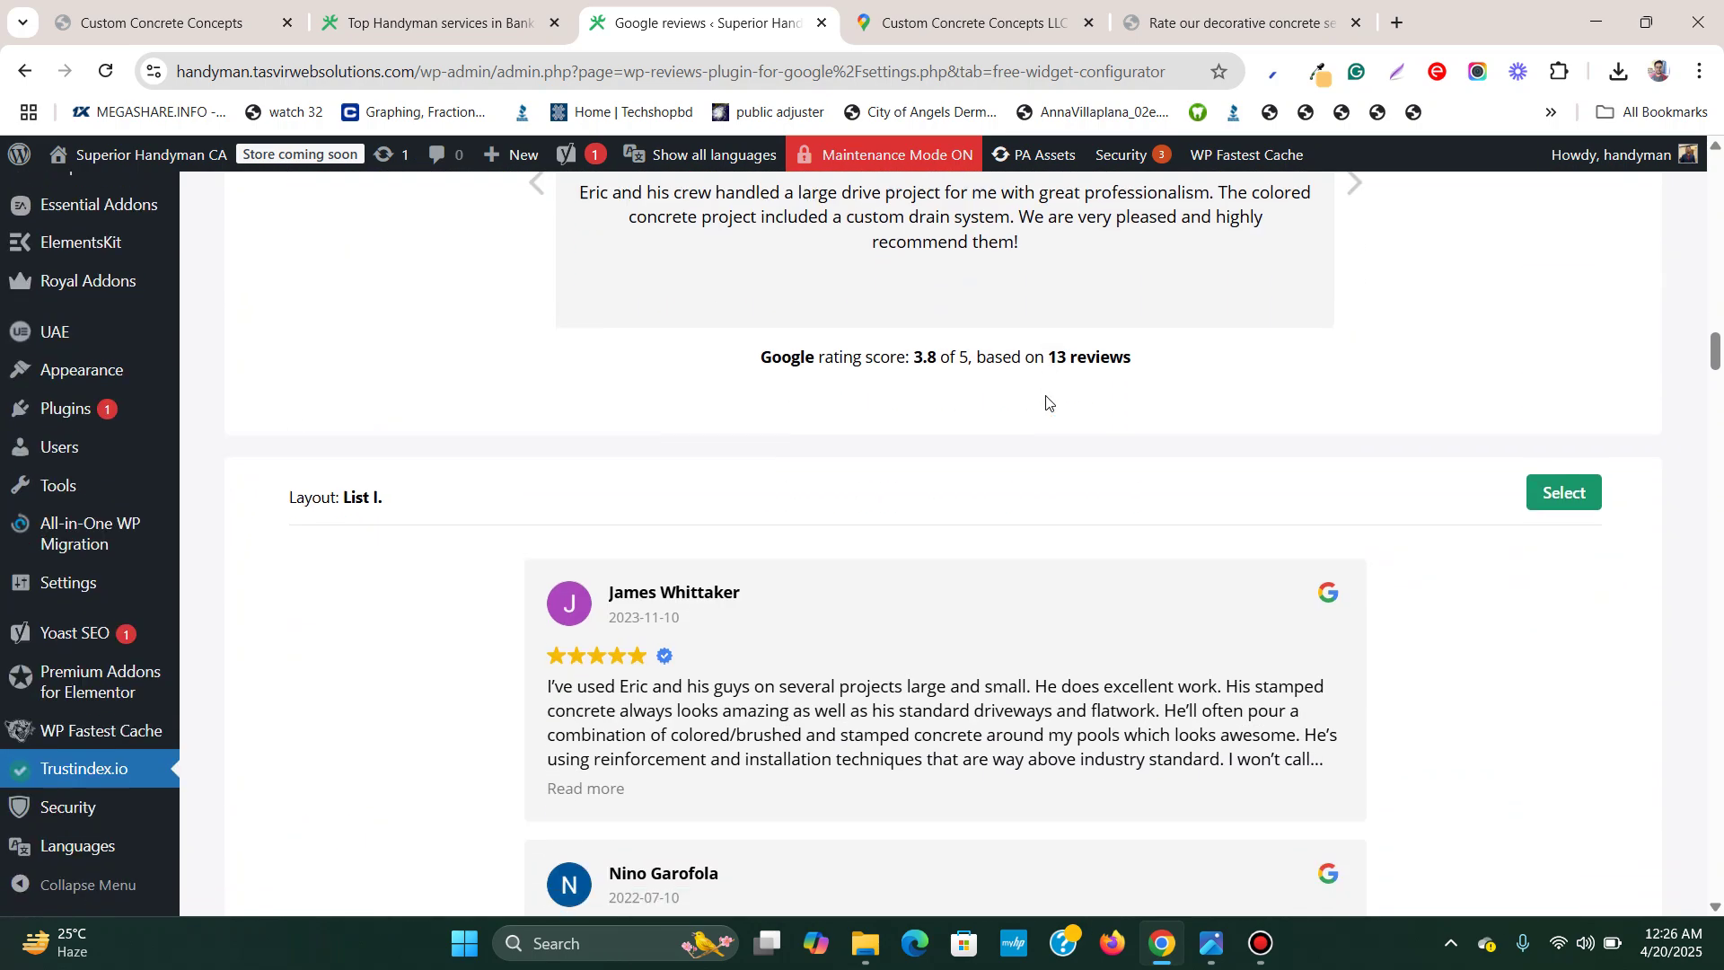
scroll(1042, 402, "up", 3)
scroll(1366, 339, "up", 1)
Preview Slider VII and scroll through the remaining layout options
left_click(1356, 470)
left_click(1356, 472)
left_click(1357, 471)
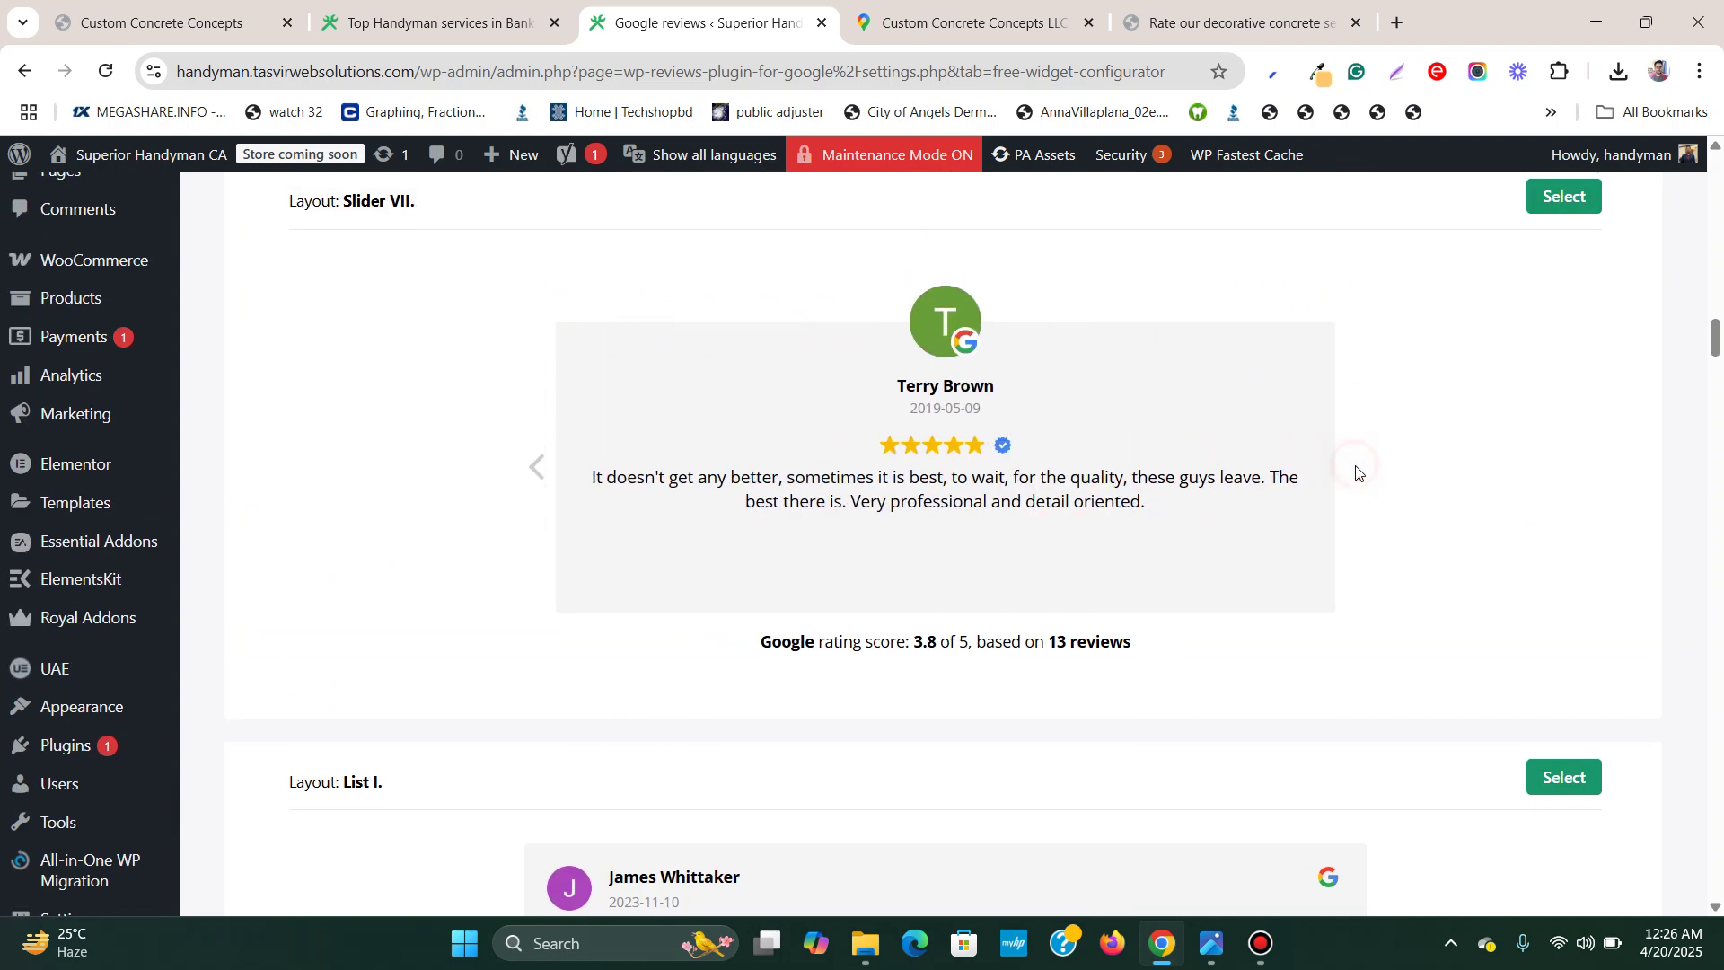
scroll(1332, 423, "down", 6)
scroll(1324, 428, "down", 5)
scroll(1323, 428, "up", 5)
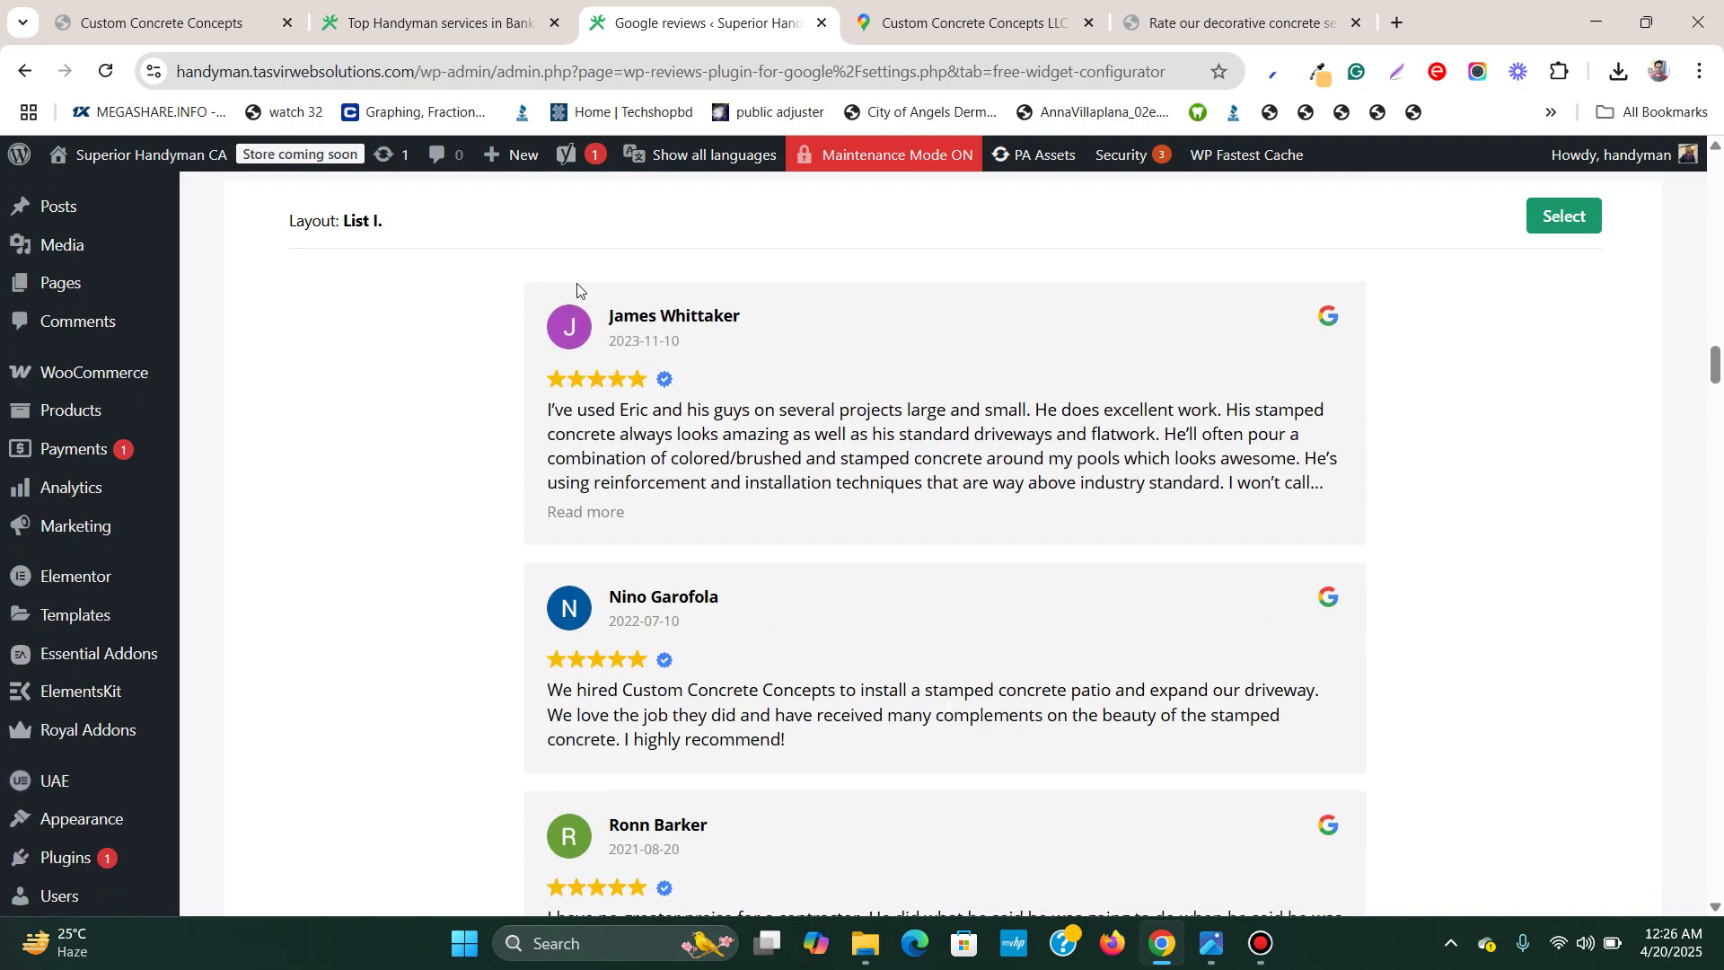
scroll(631, 314, "down", 1)
scroll(633, 319, "down", 12)
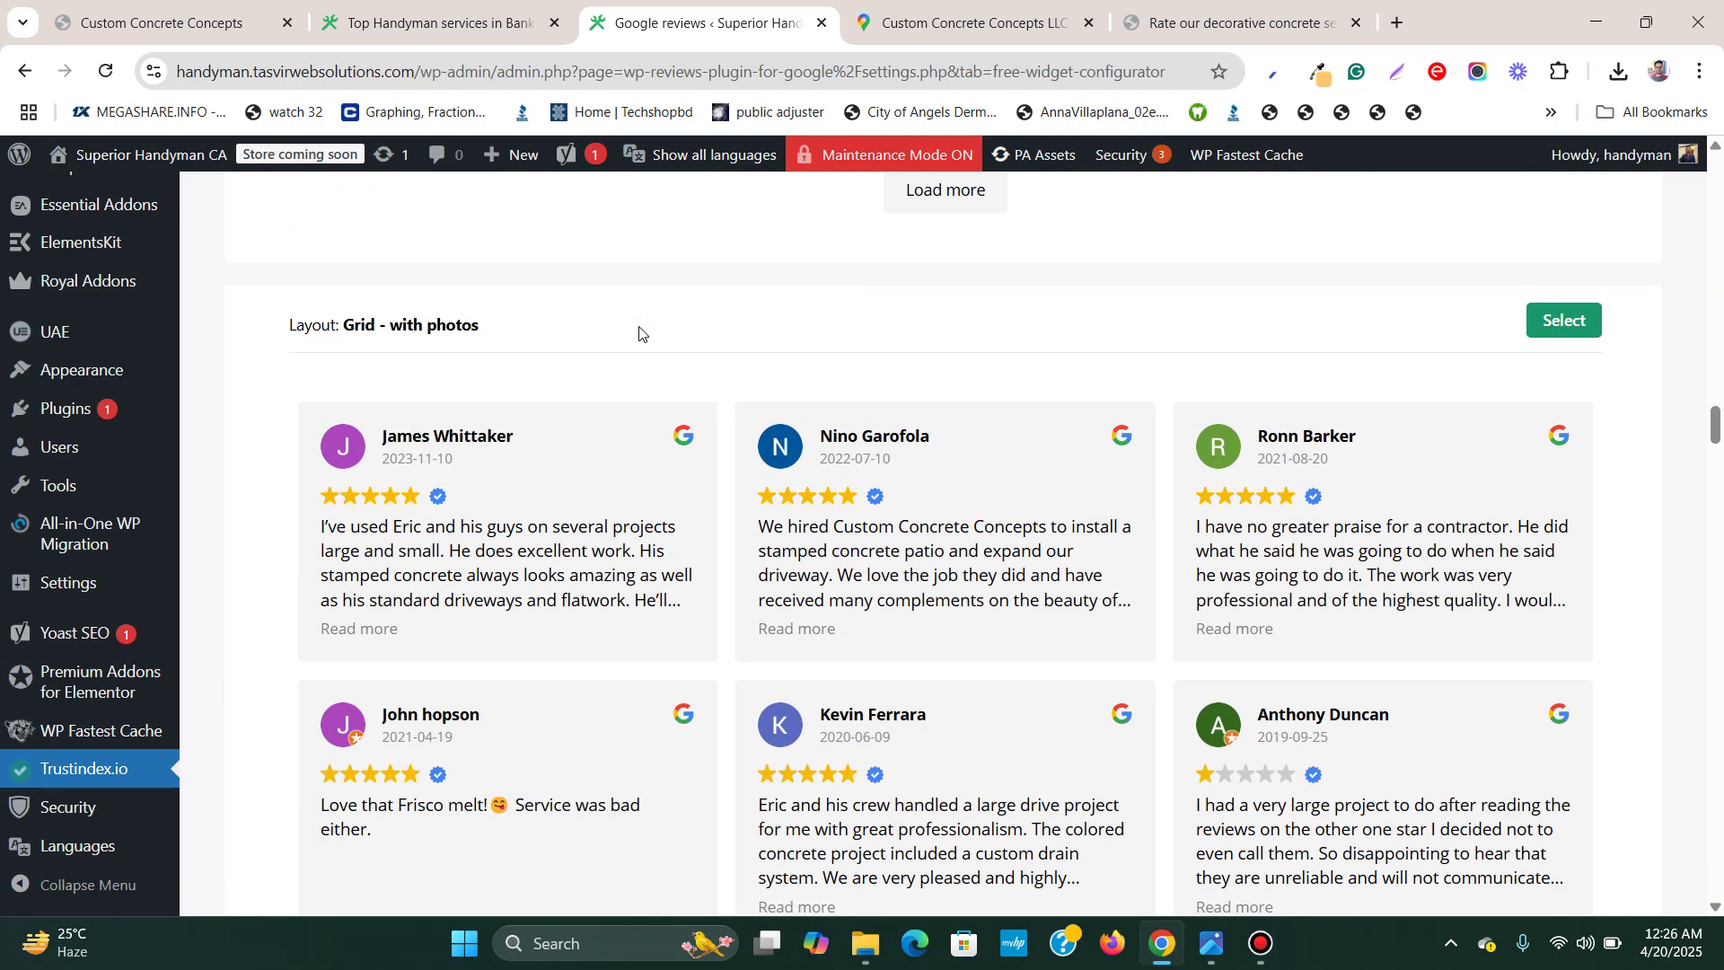
scroll(640, 332, "down", 2)
scroll(641, 332, "up", 2)
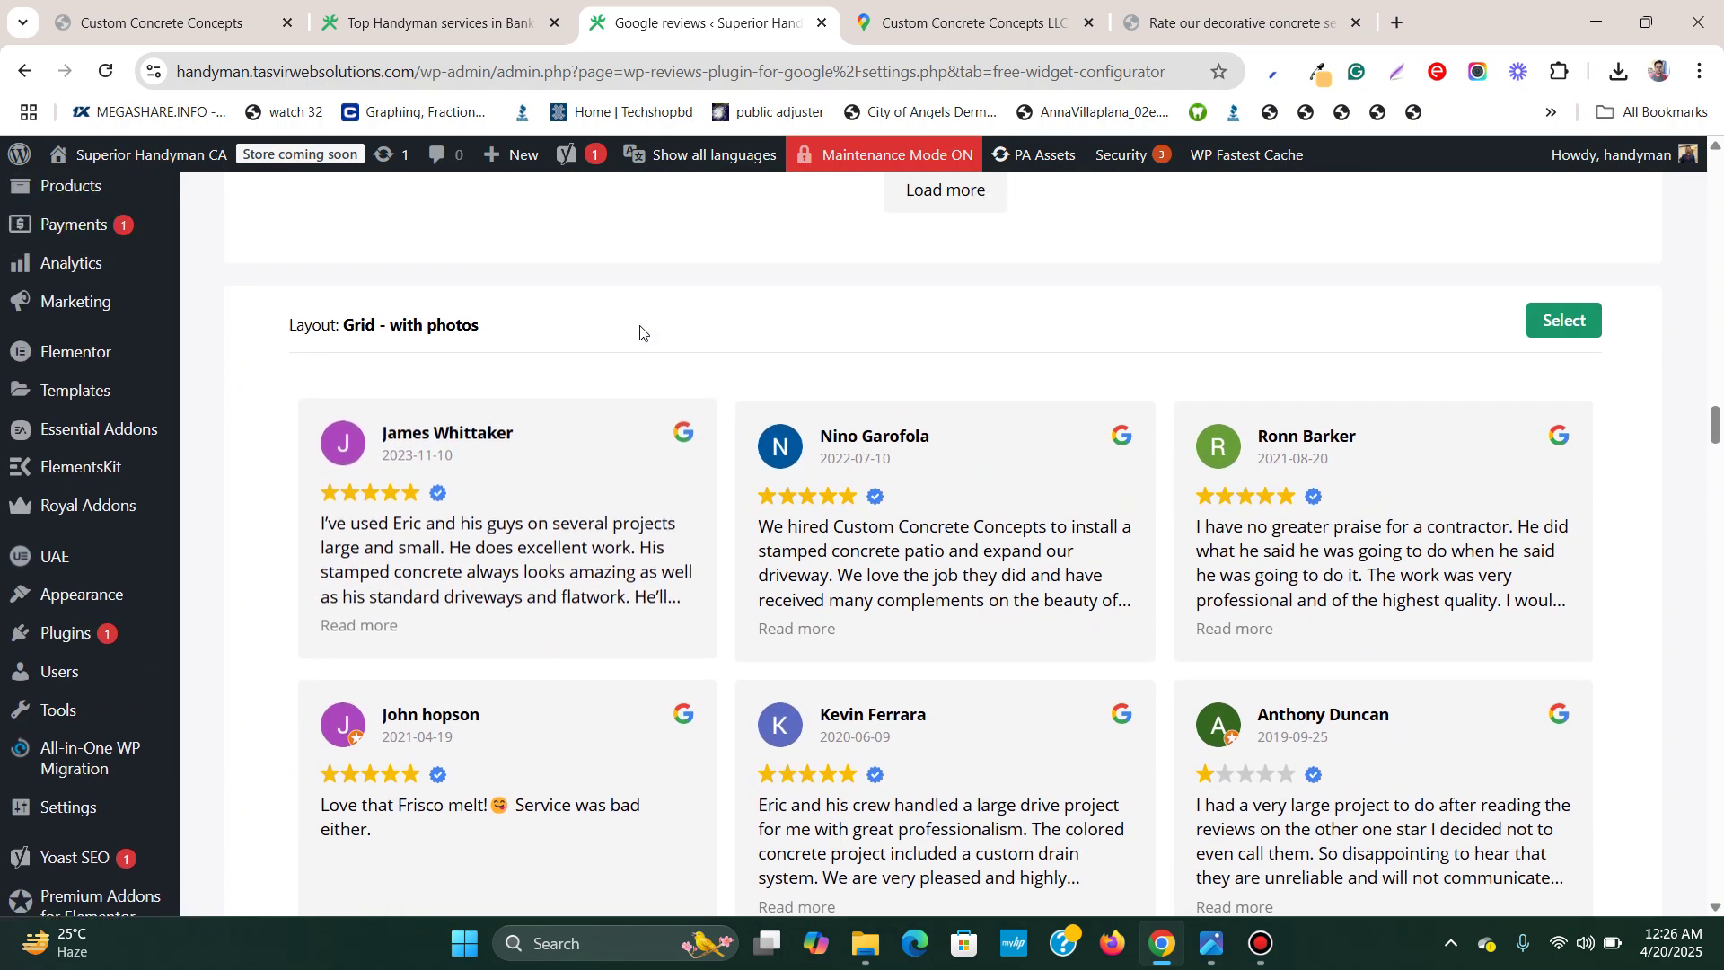
scroll(640, 333, "down", 11)
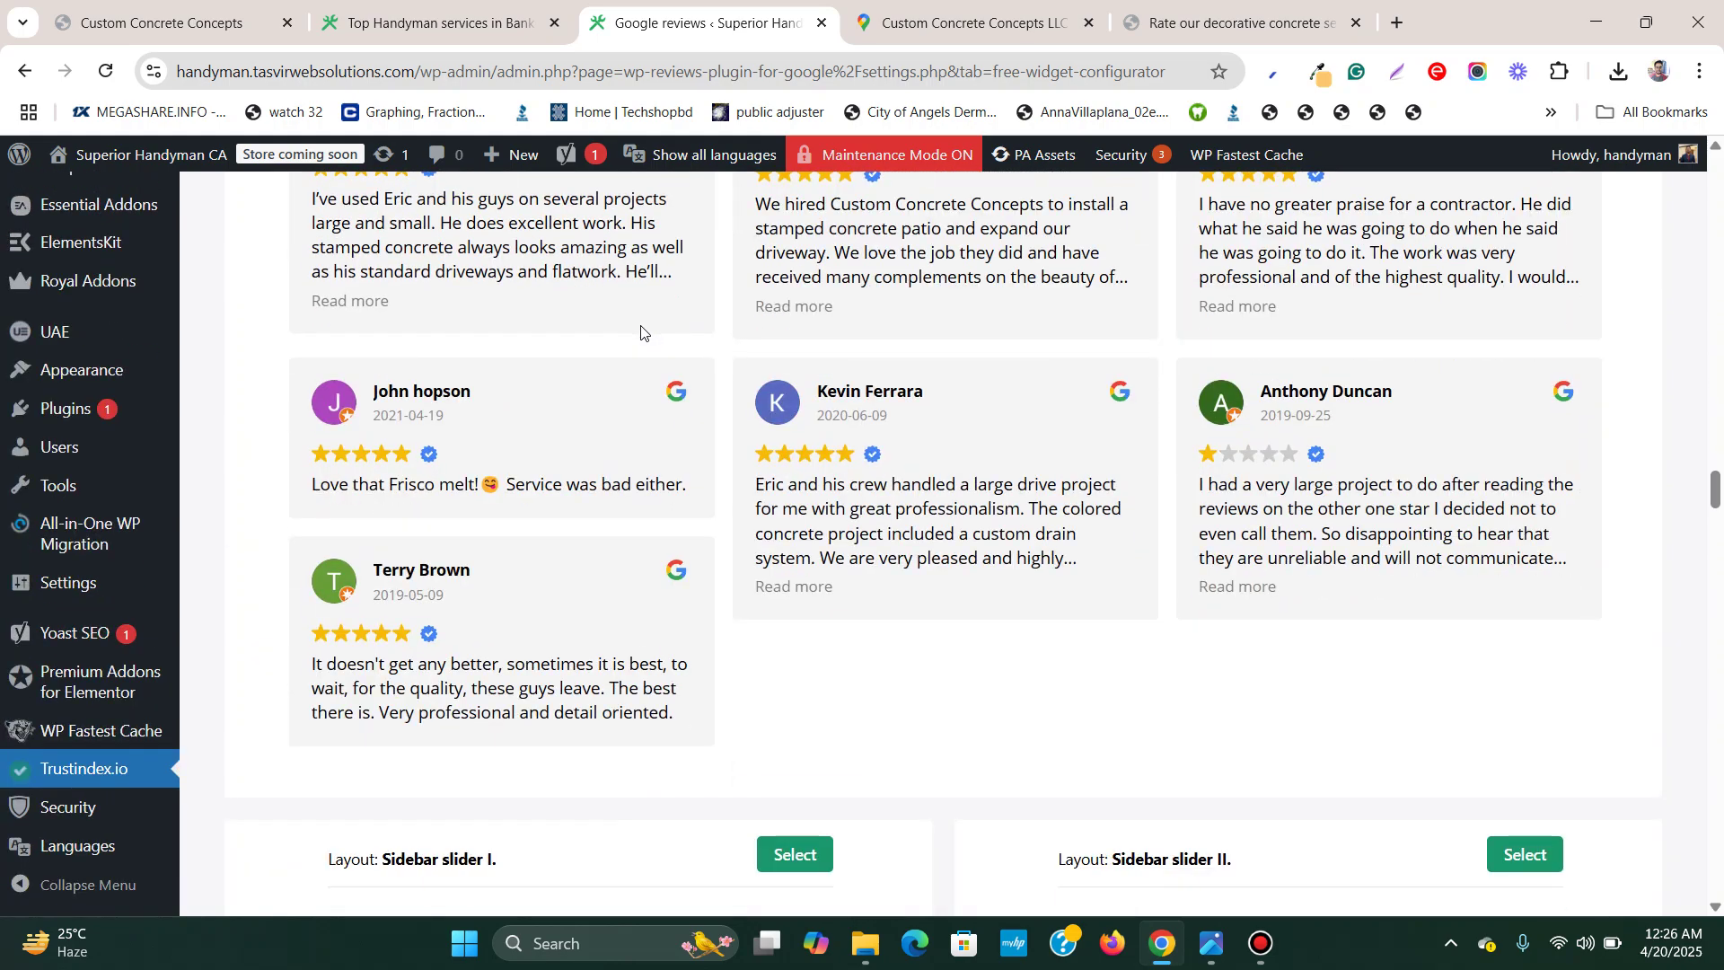
scroll(642, 332, "down", 6)
left_click_drag(1715, 514, 1714, 152)
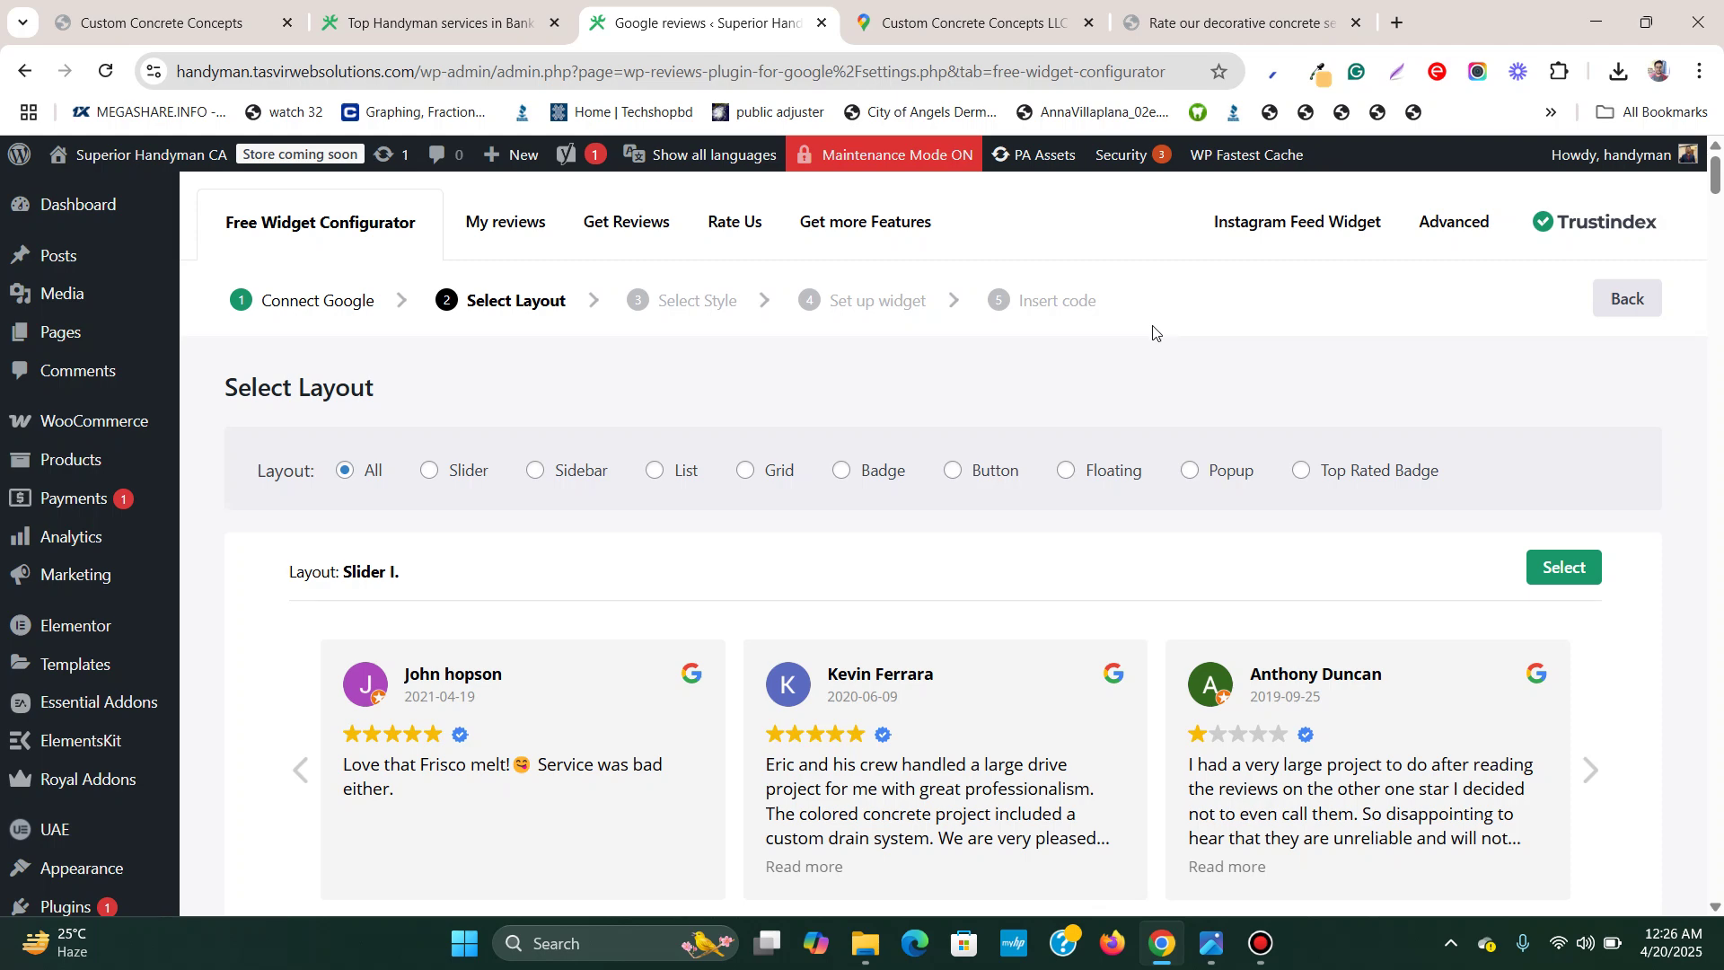
scroll(1154, 333, "down", 2)
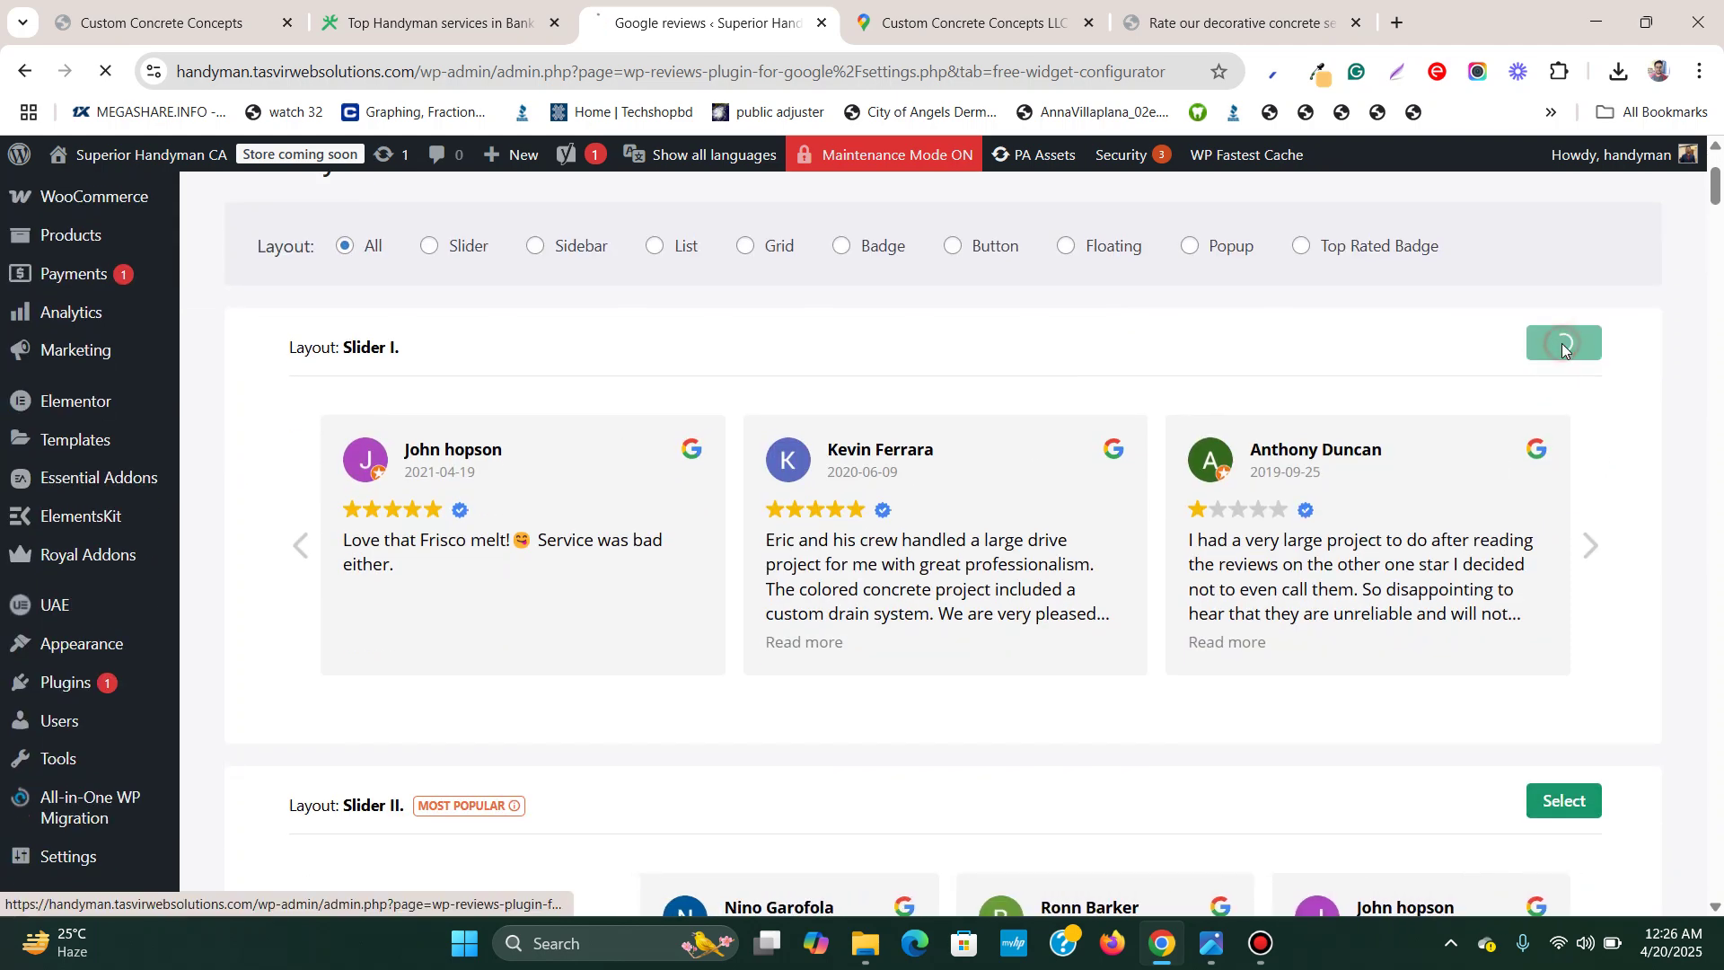
Scroll through the Slider I style options to compare them, including Light background
scroll(1112, 425, "up", 1)
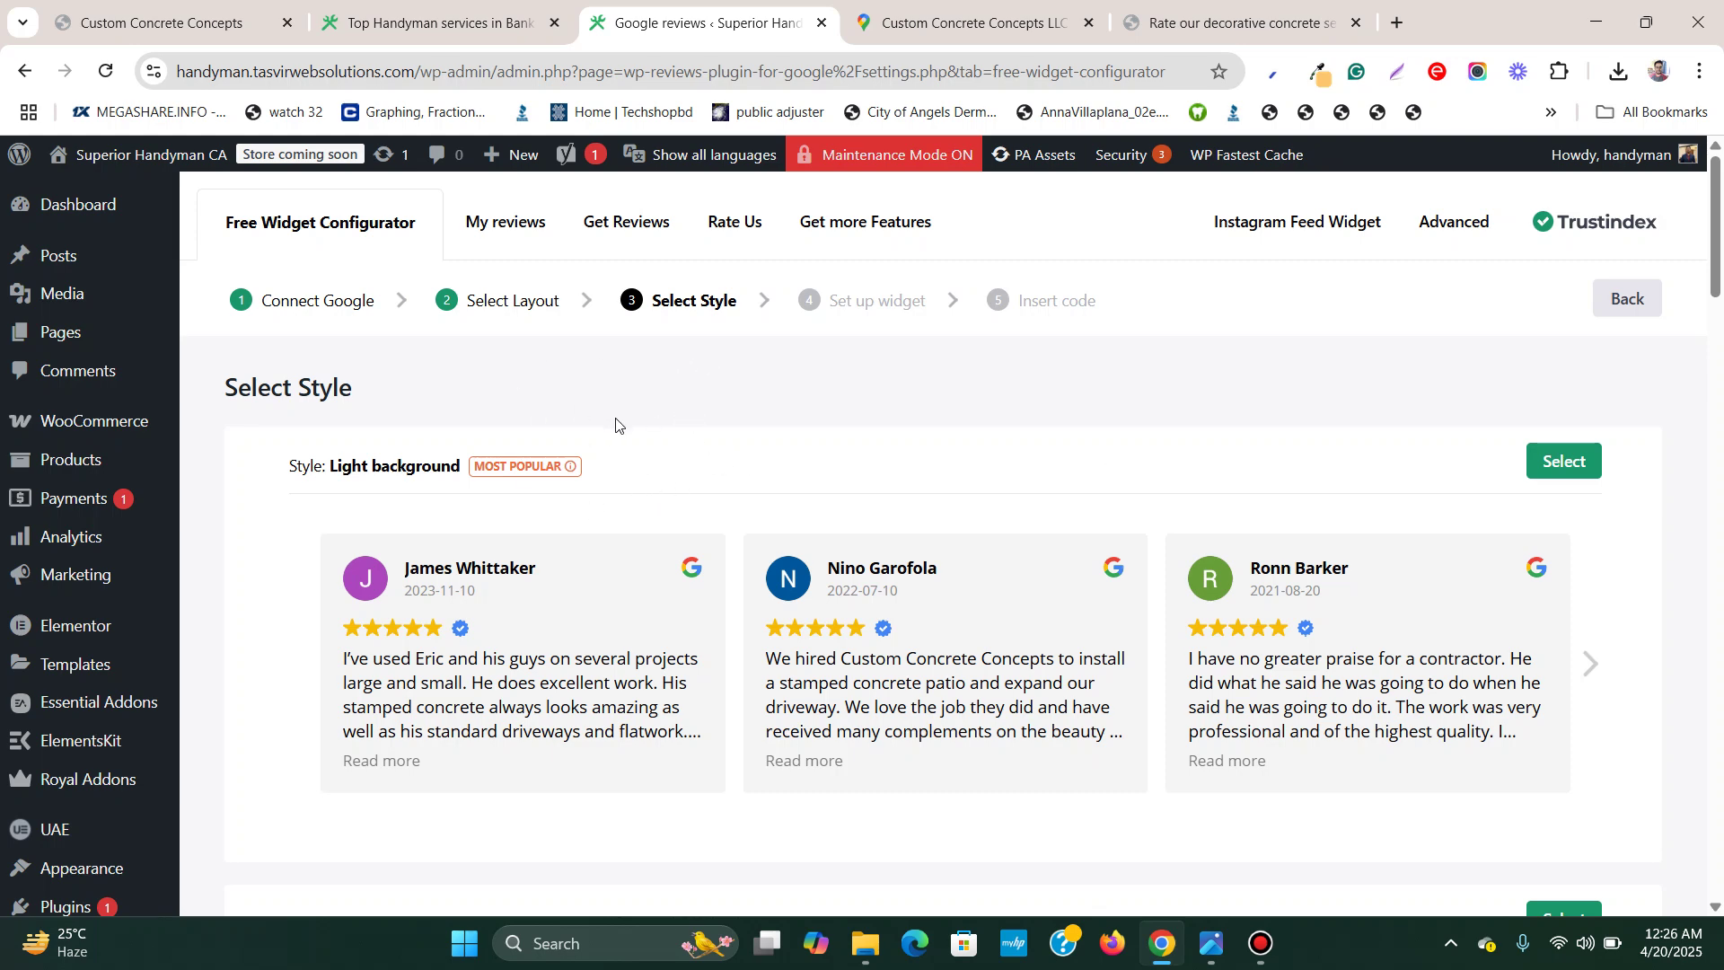
scroll(720, 439, "down", 2)
scroll(575, 458, "down", 4)
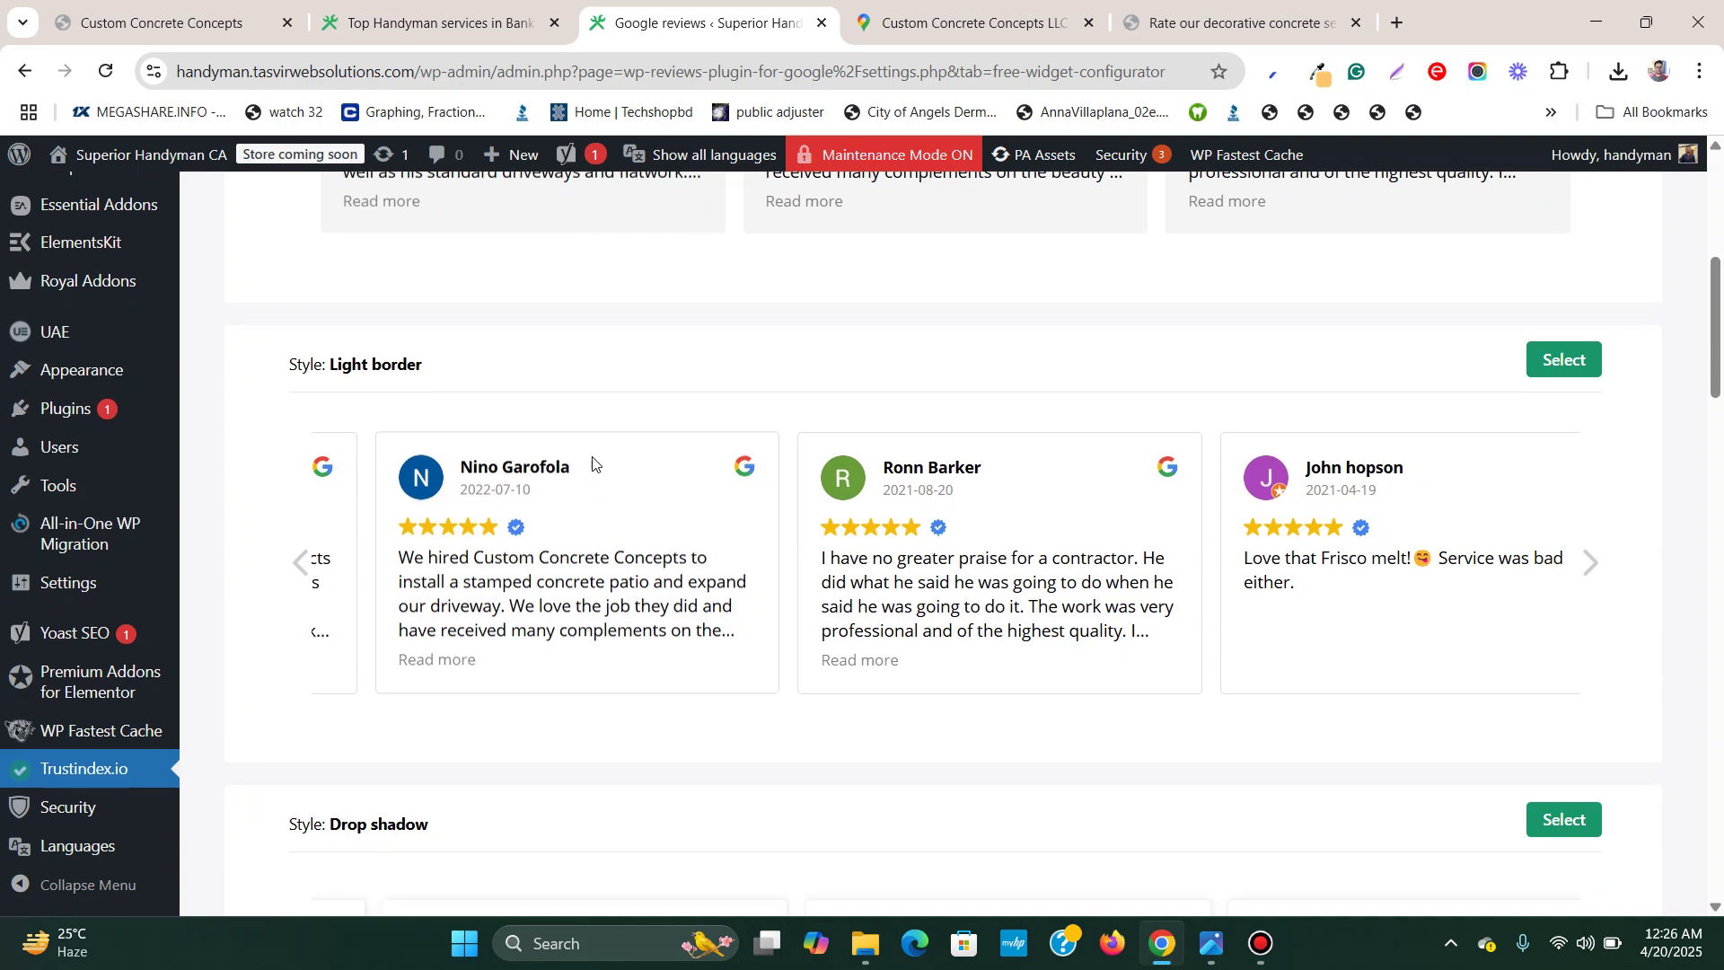
scroll(583, 466, "down", 6)
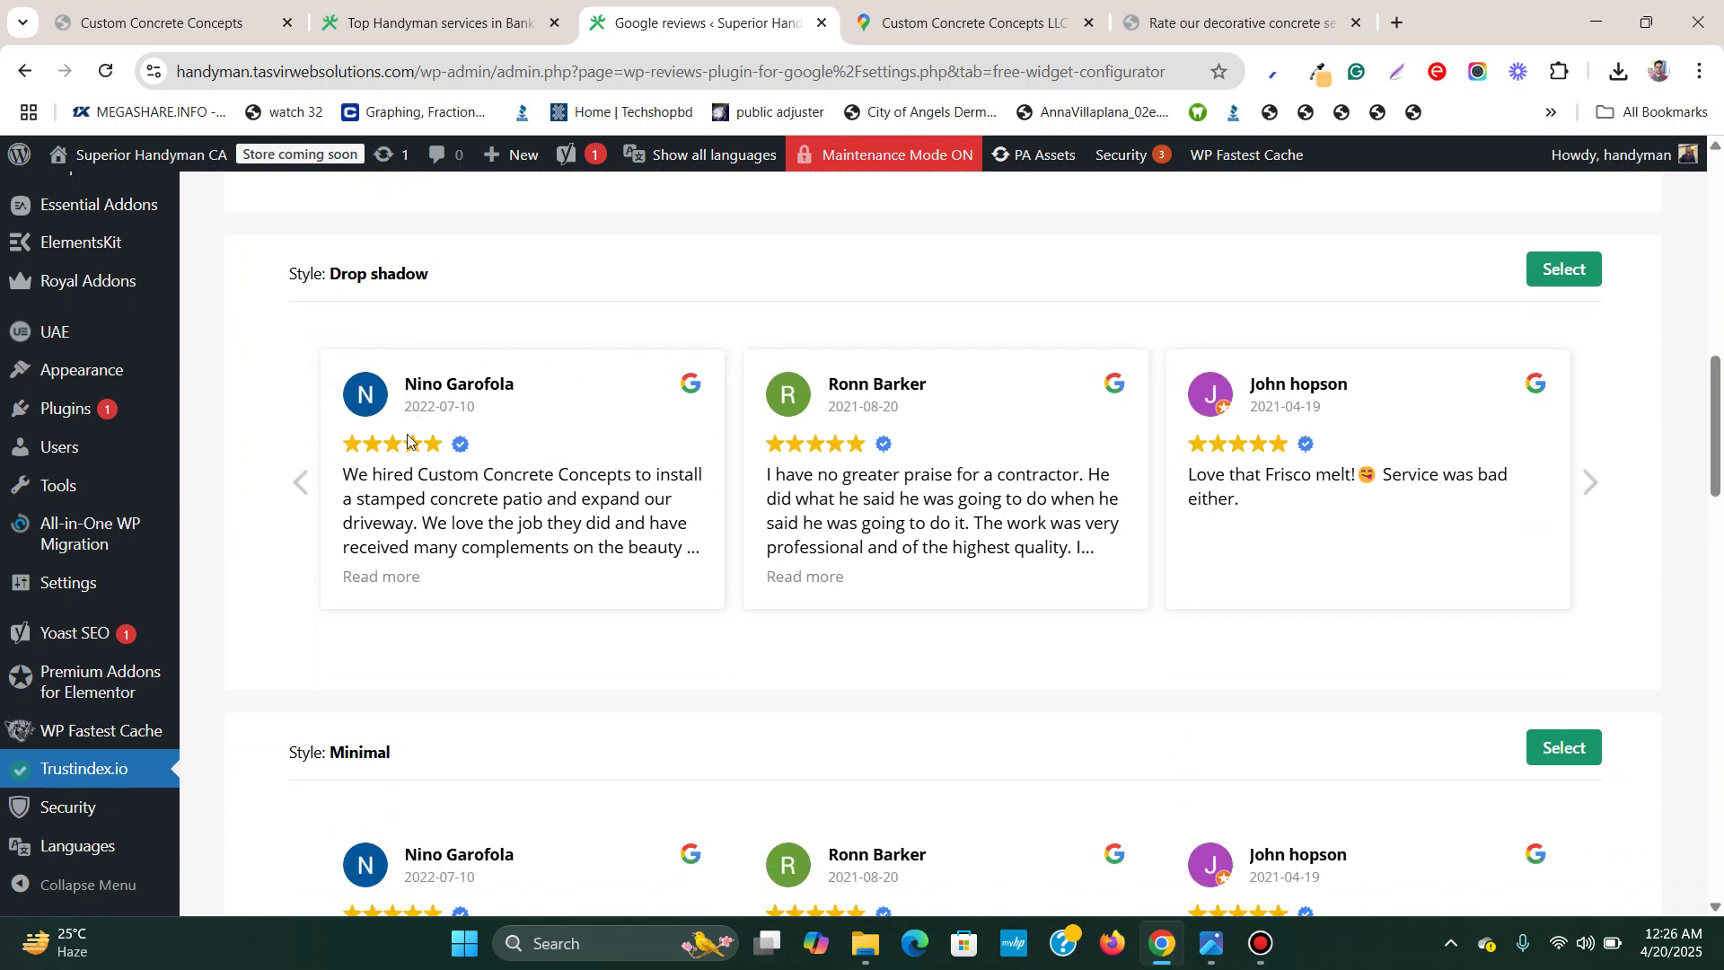
scroll(662, 462, "down", 5)
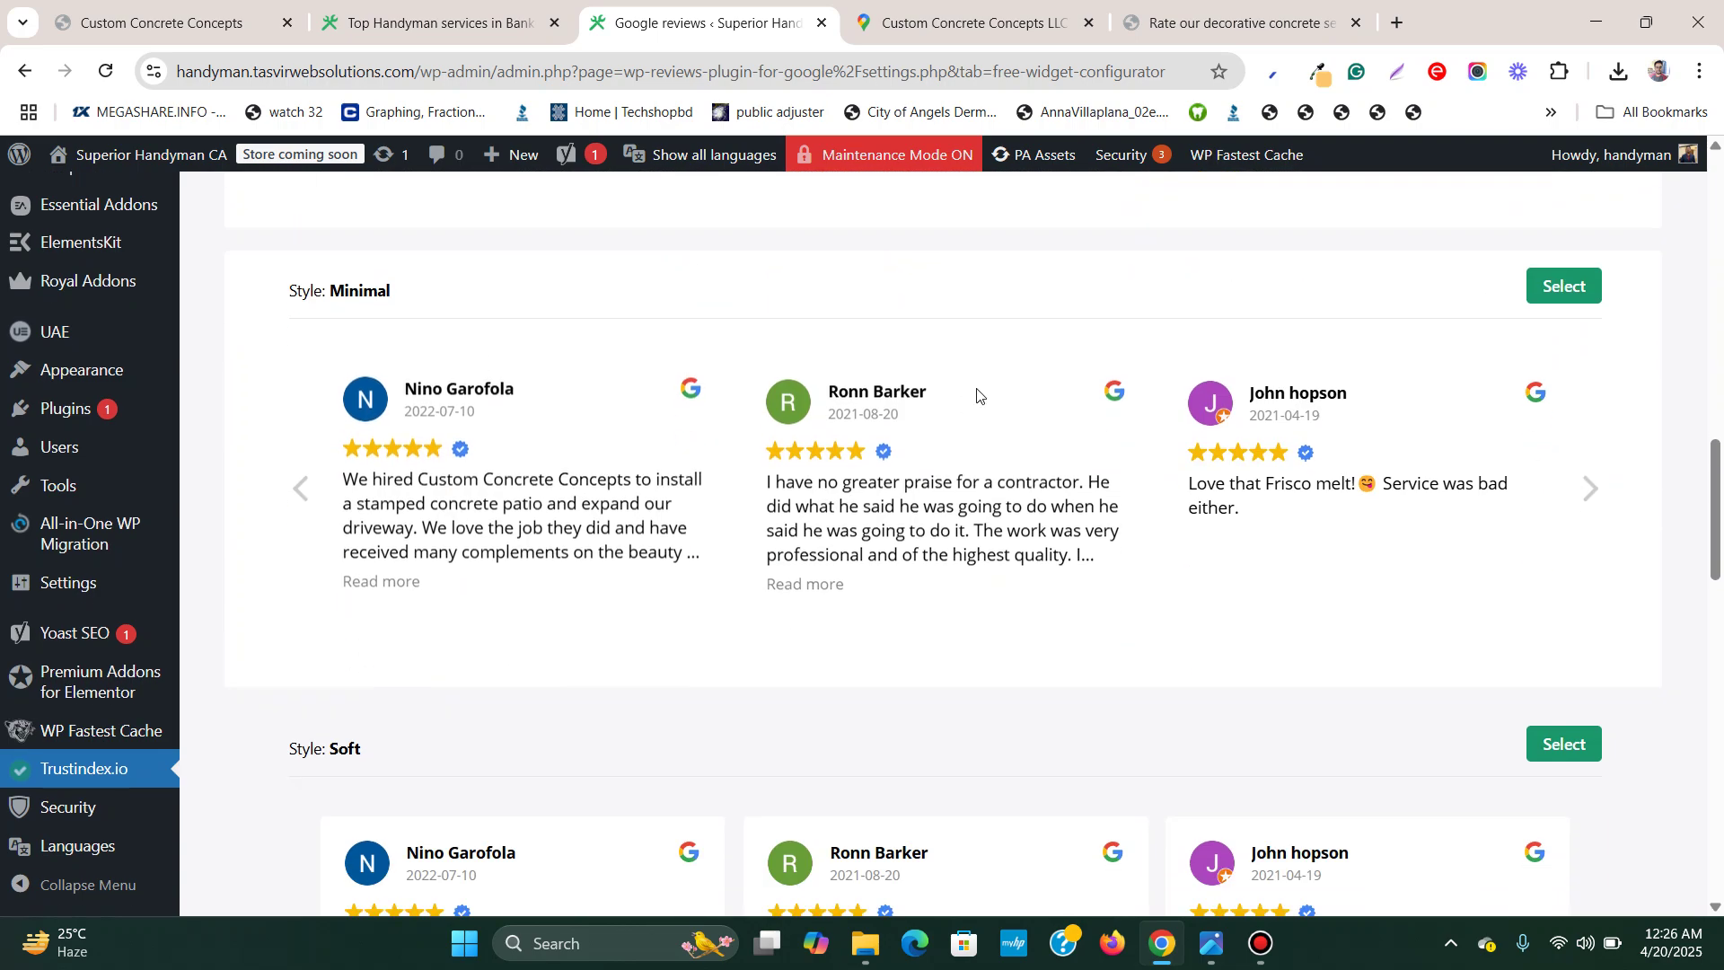
scroll(848, 404, "down", 4)
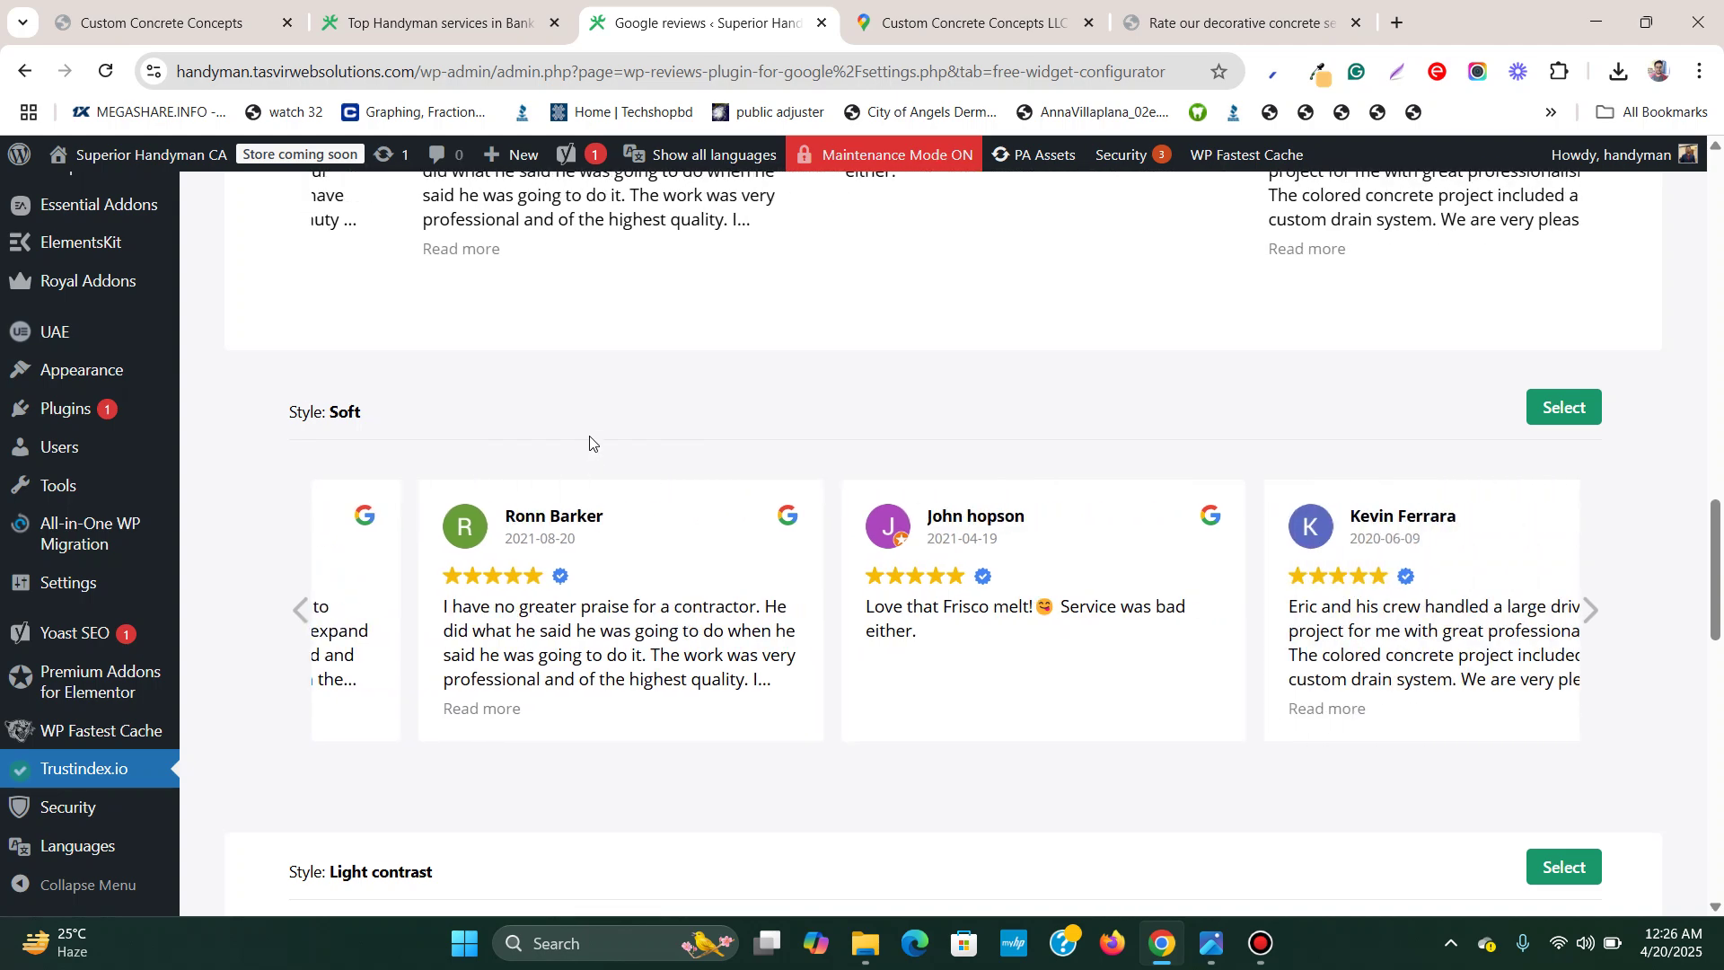
scroll(593, 446, "down", 6)
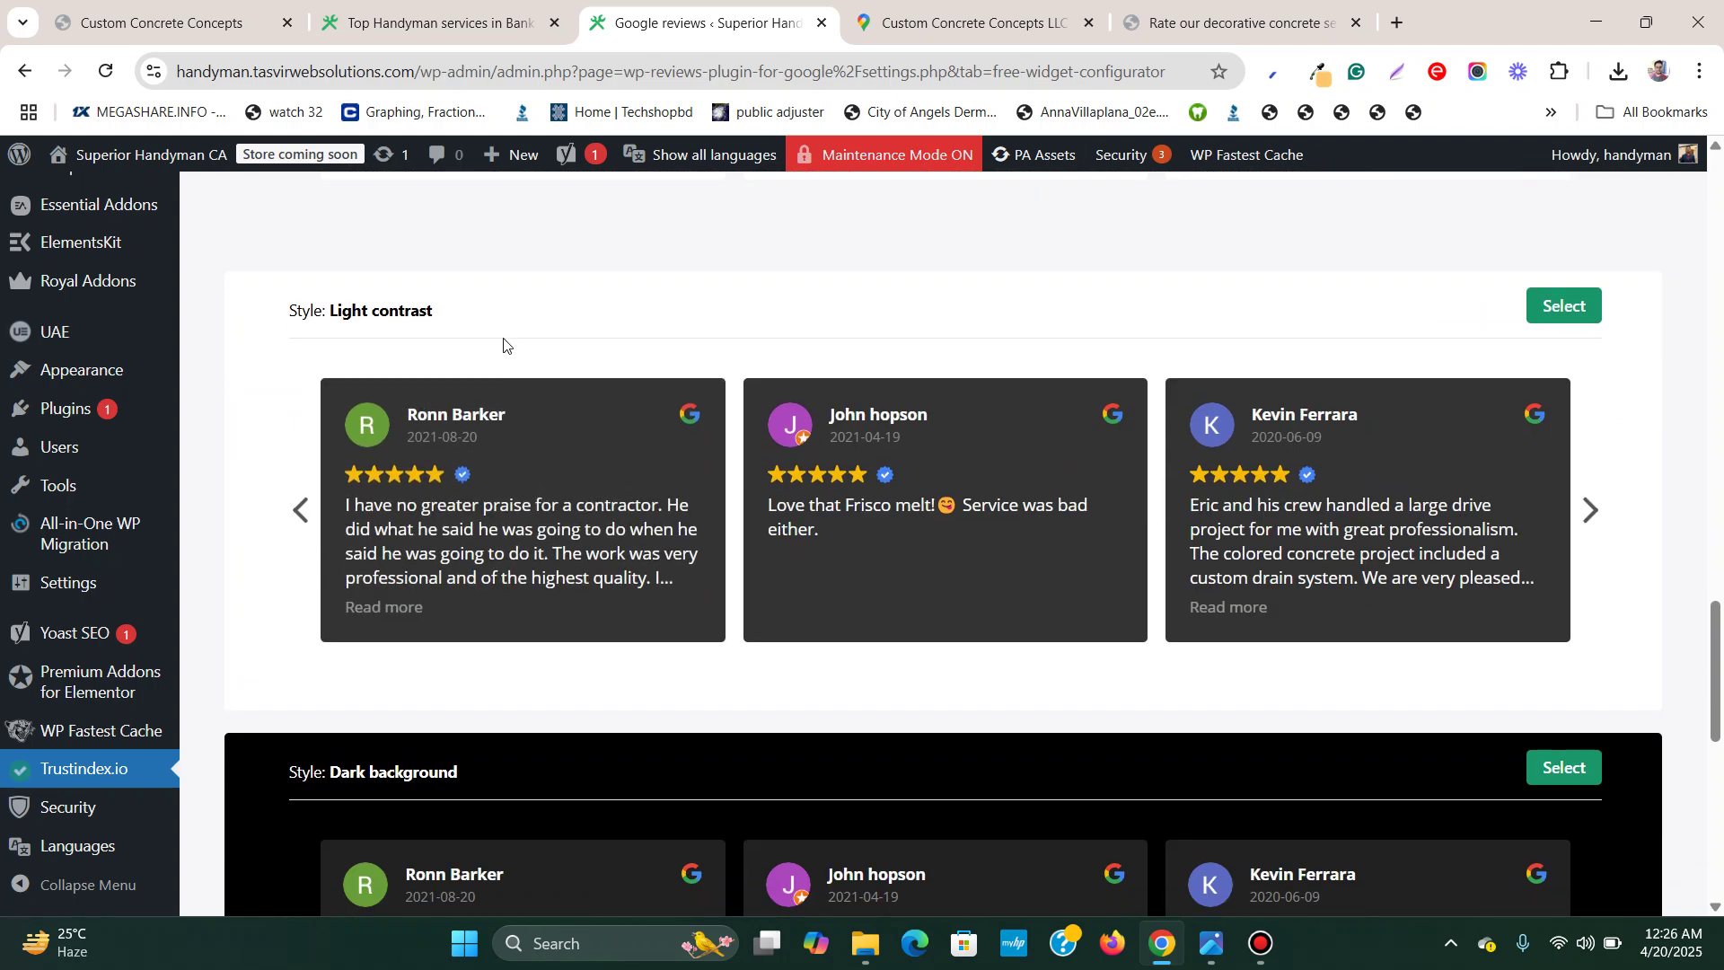
scroll(517, 388, "down", 6)
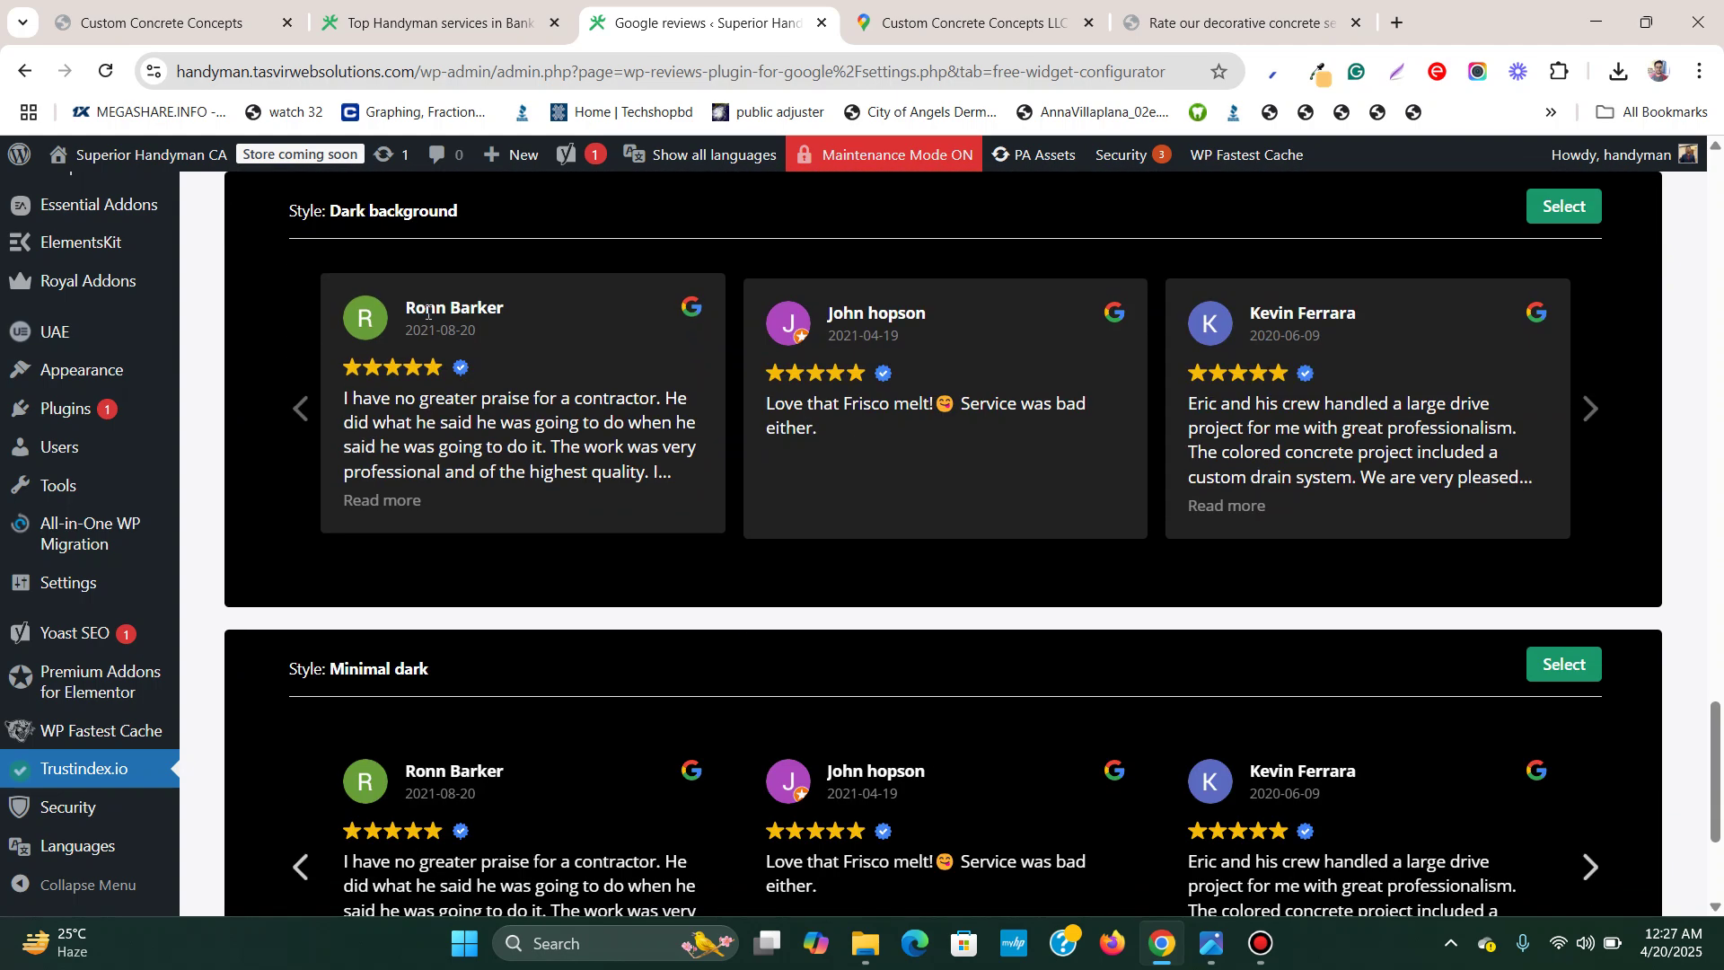
scroll(446, 311, "down", 3)
scroll(465, 331, "up", 2)
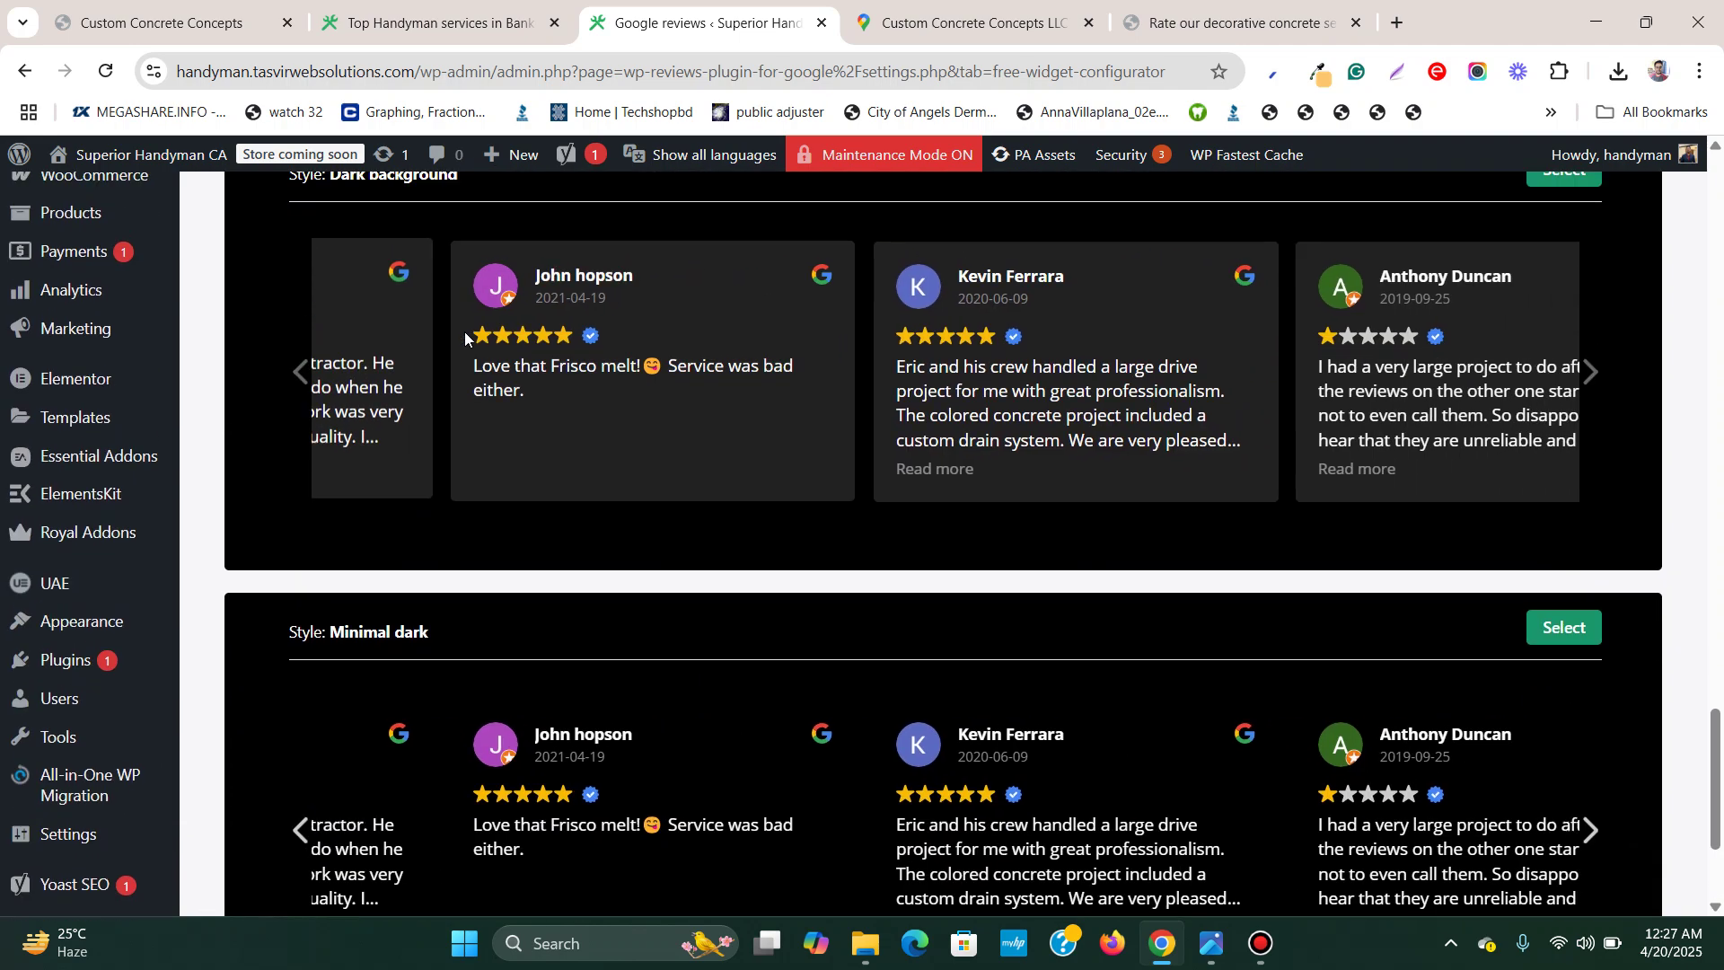
scroll(465, 332, "up", 1)
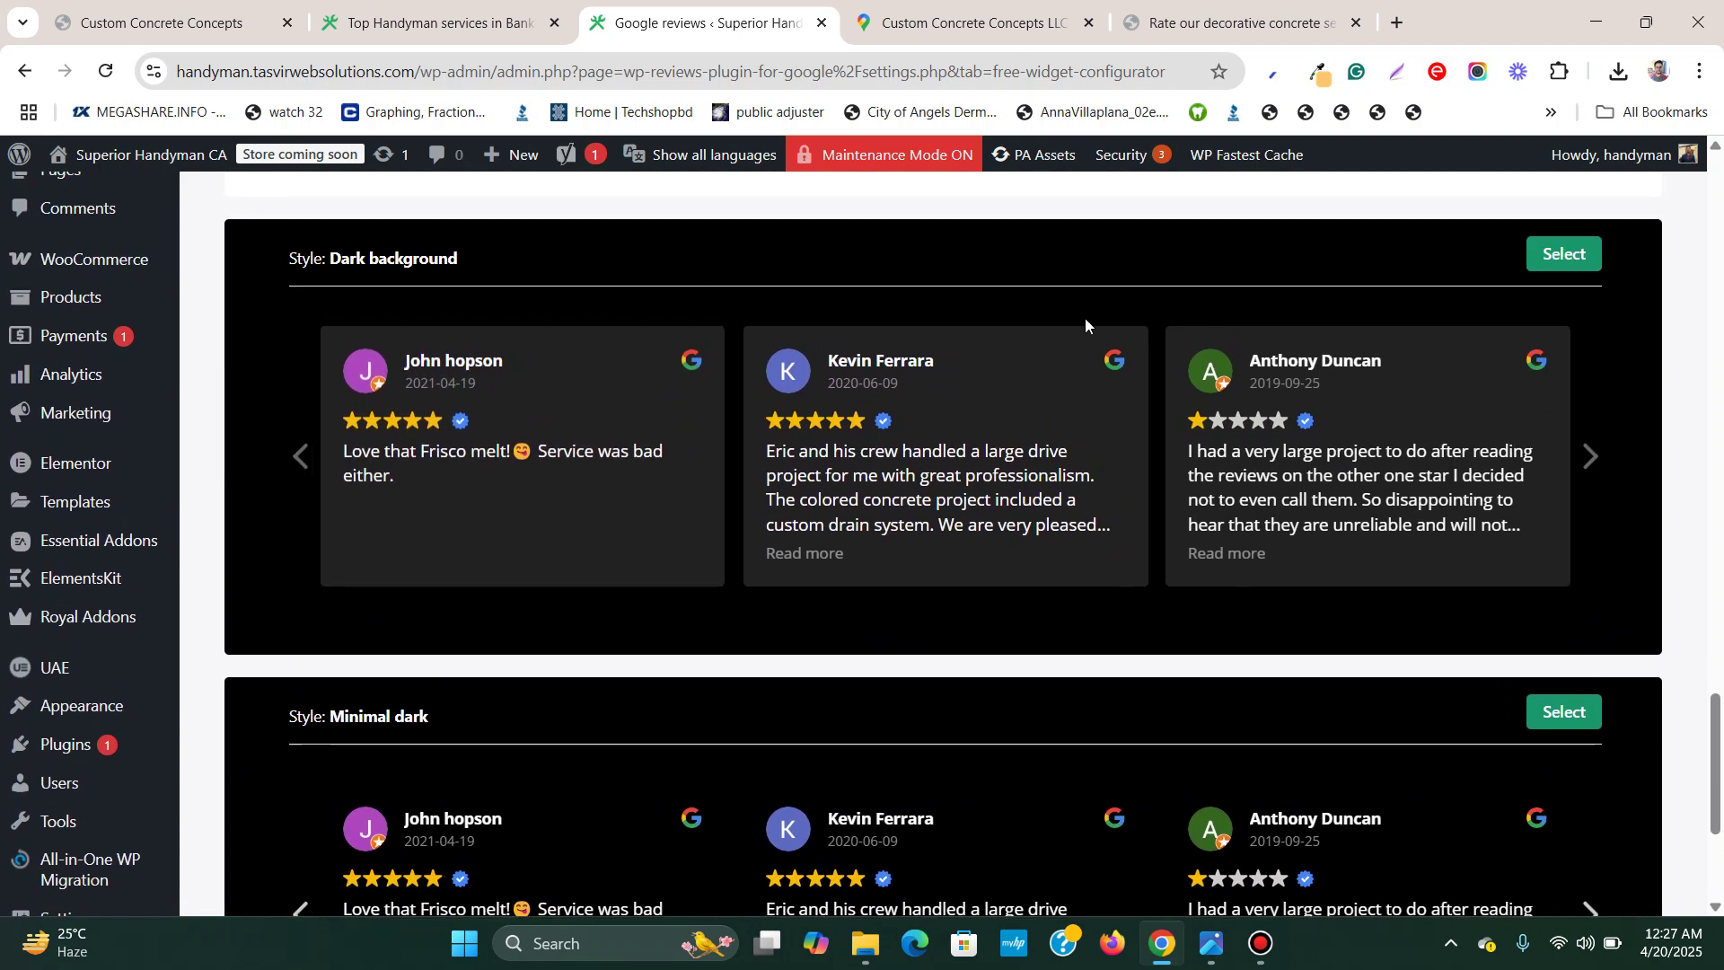
scroll(1085, 324, "down", 4)
scroll(876, 343, "up", 8)
scroll(875, 350, "up", 10)
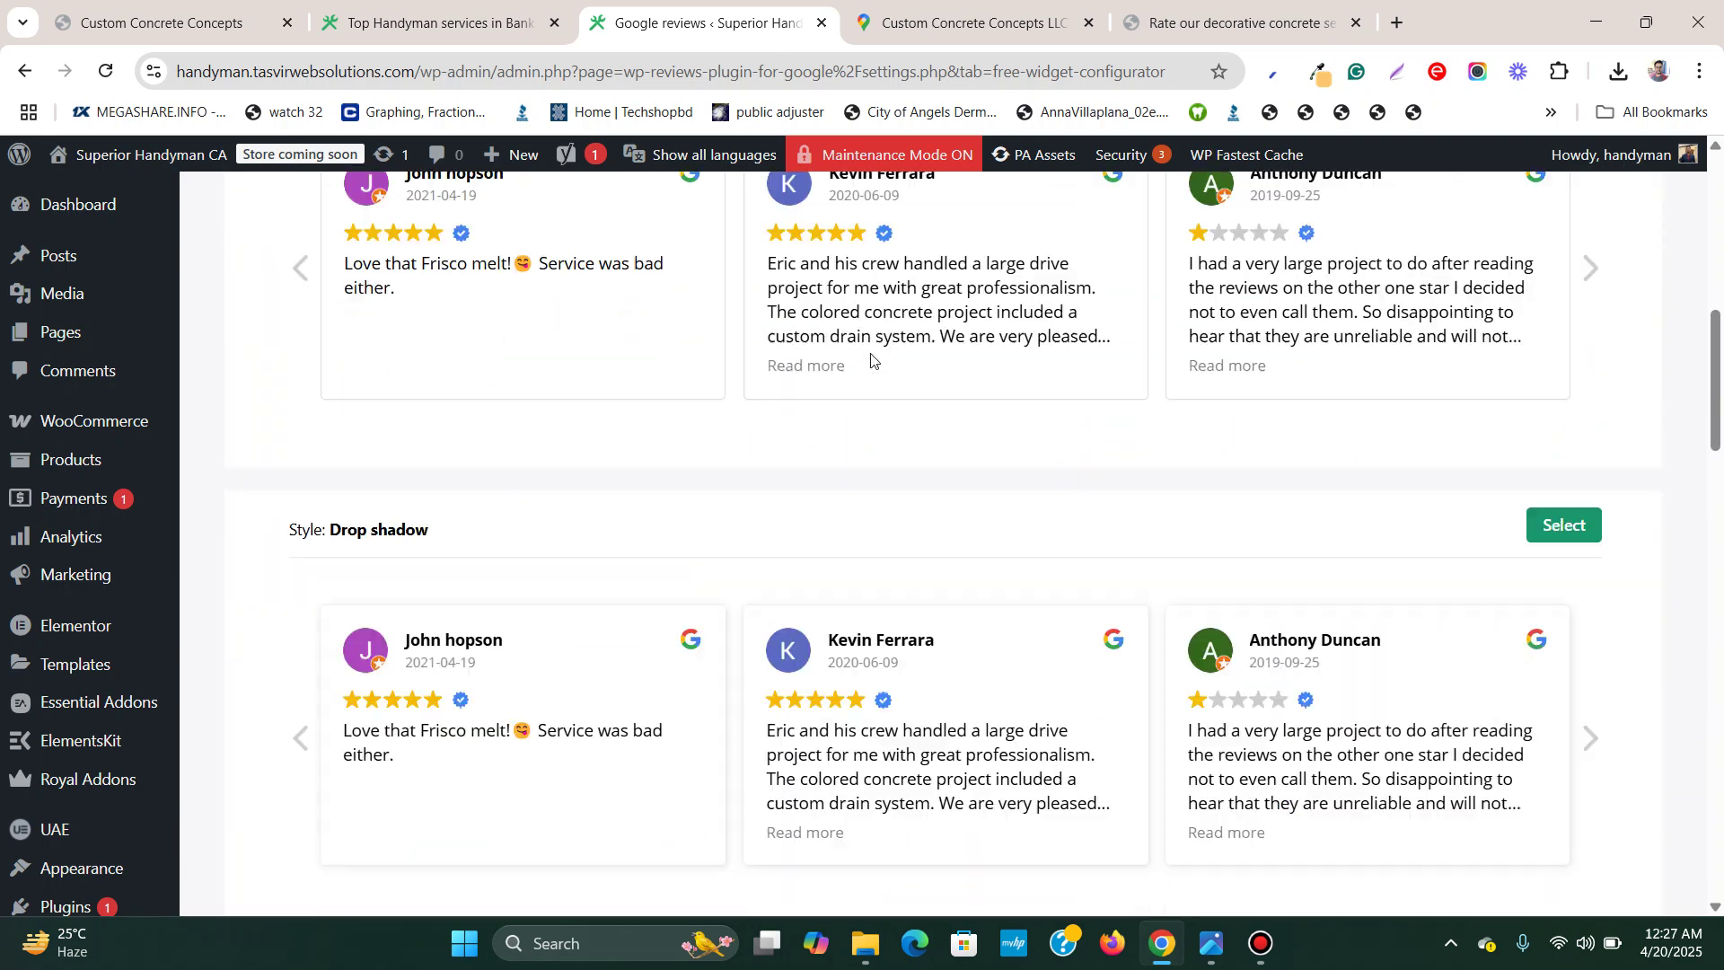
scroll(567, 335, "down", 3)
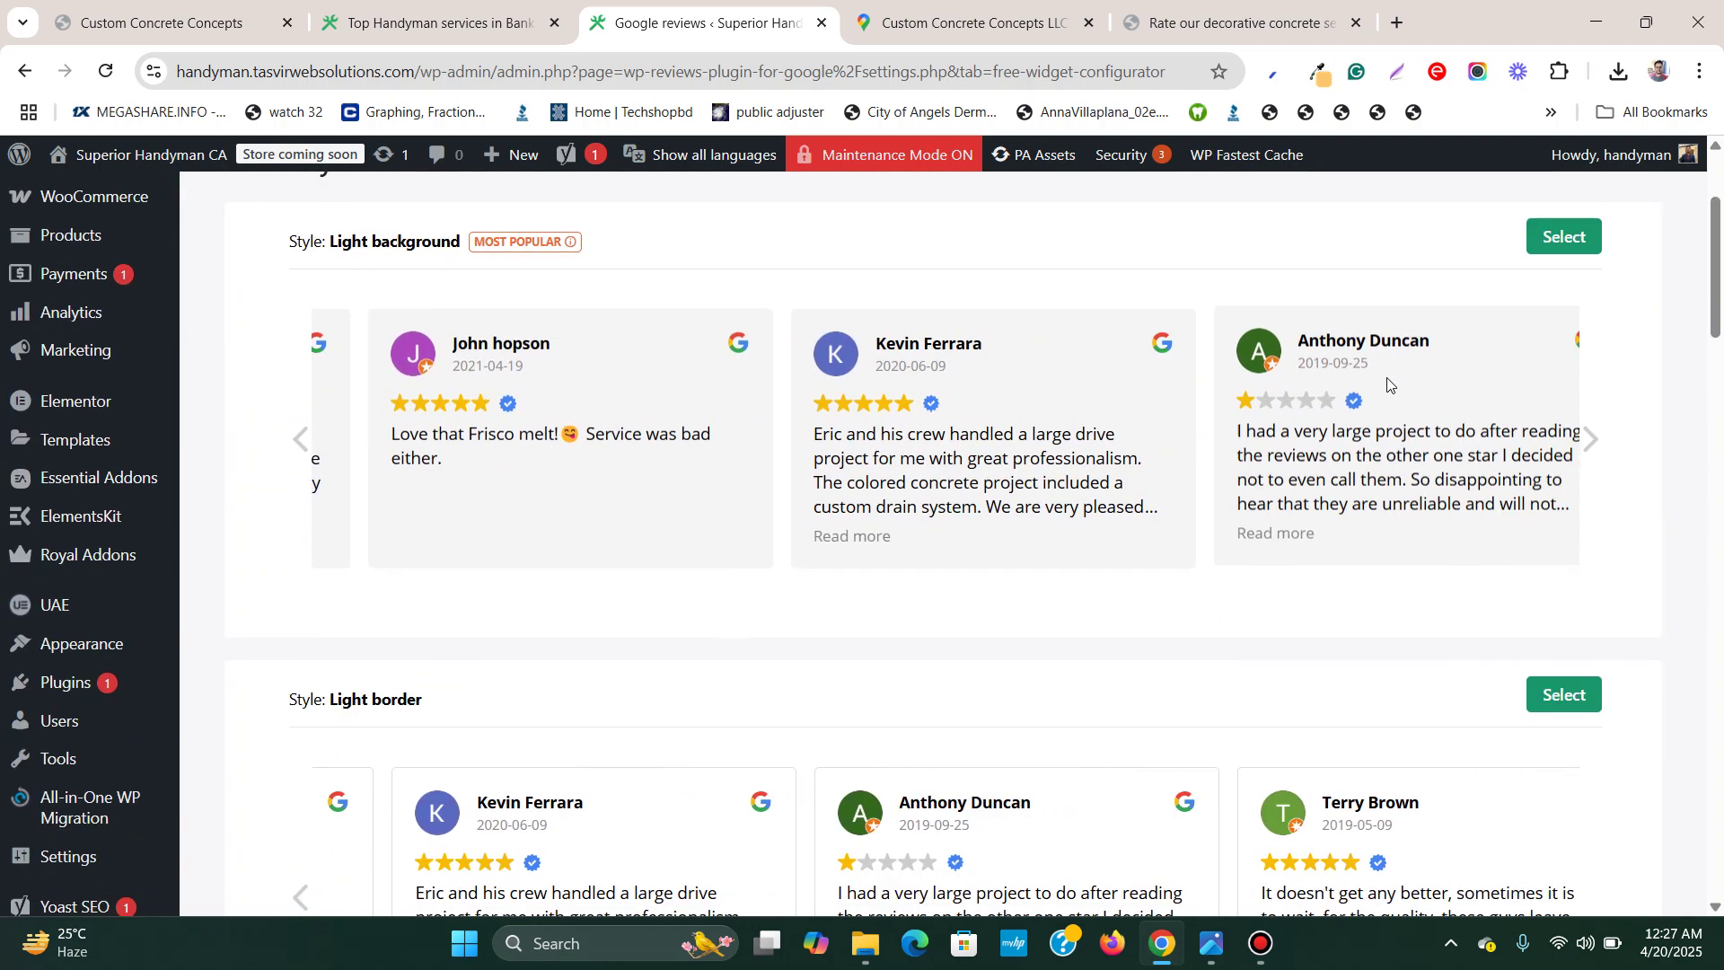
scroll(1437, 413, "up", 3)
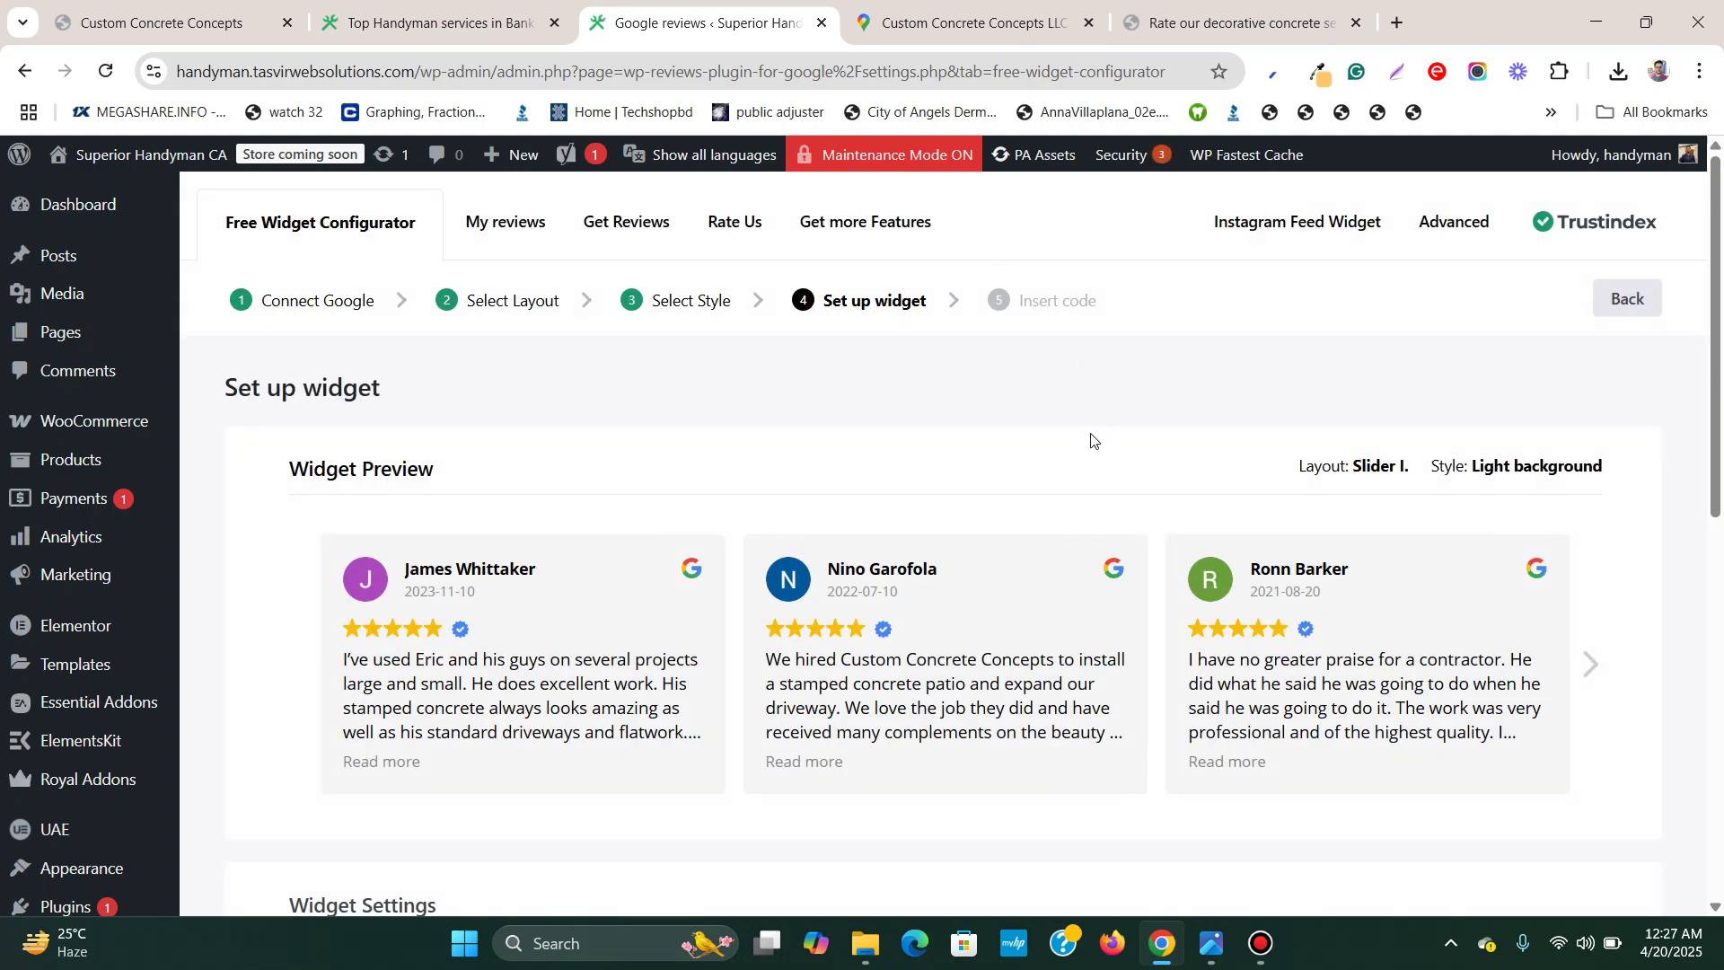
scroll(1091, 440, "down", 3)
scroll(1091, 437, "down", 5)
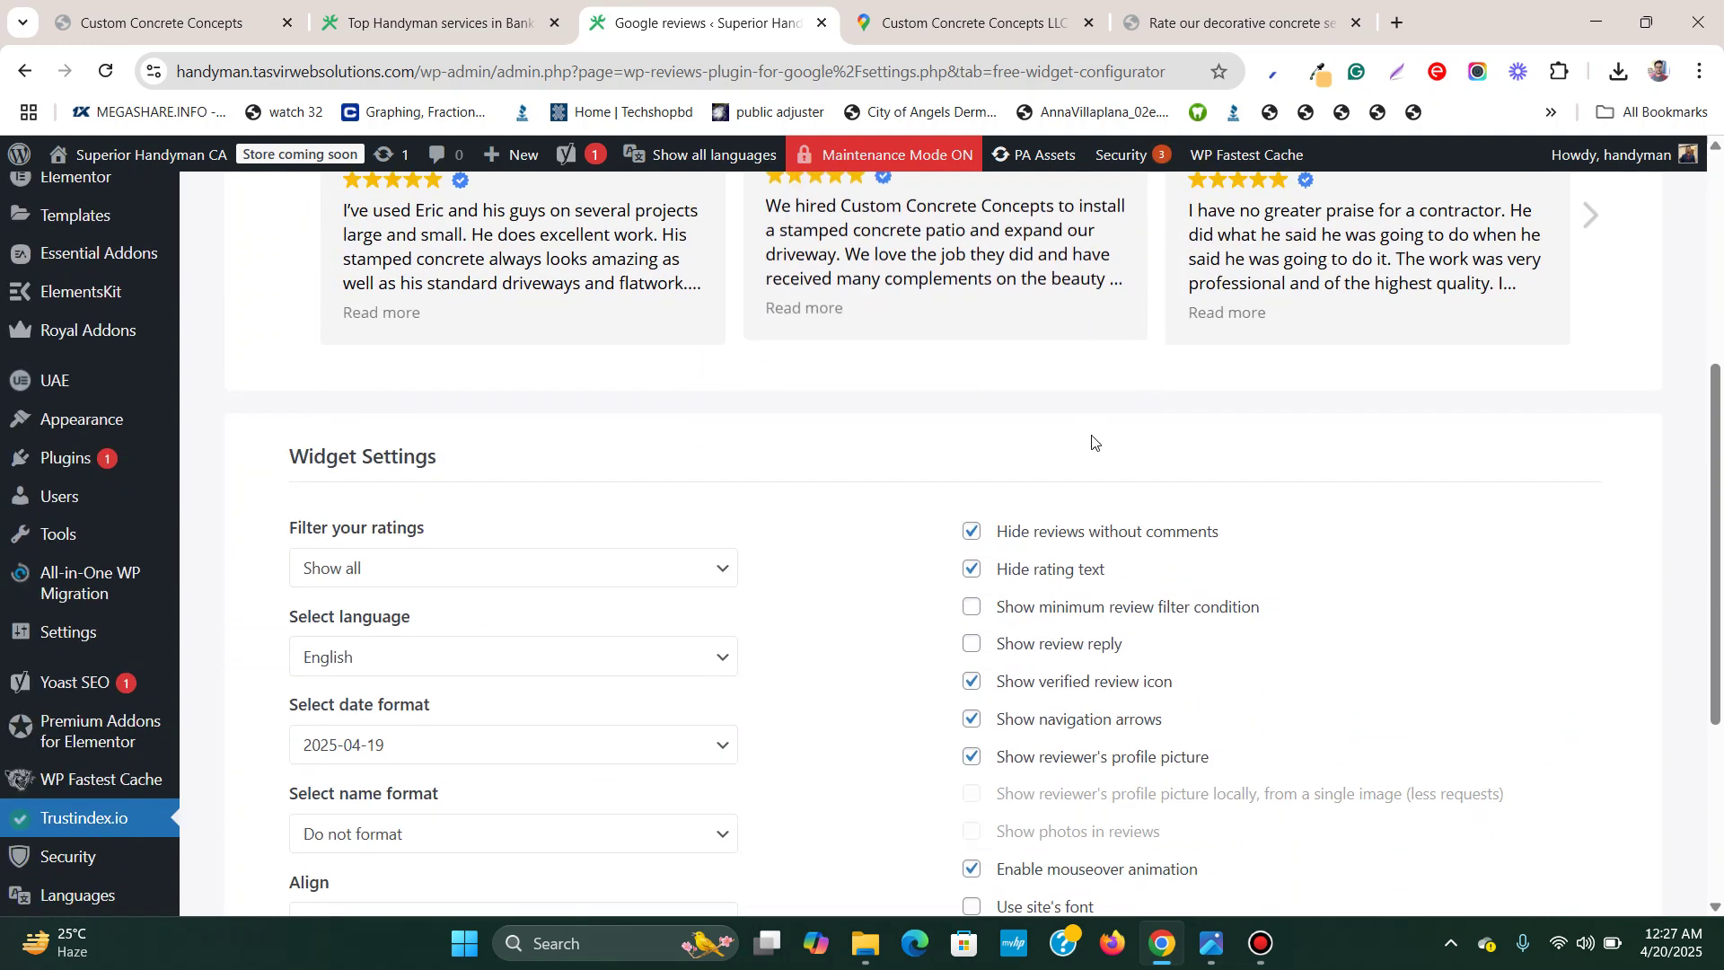
scroll(1083, 453, "up", 7)
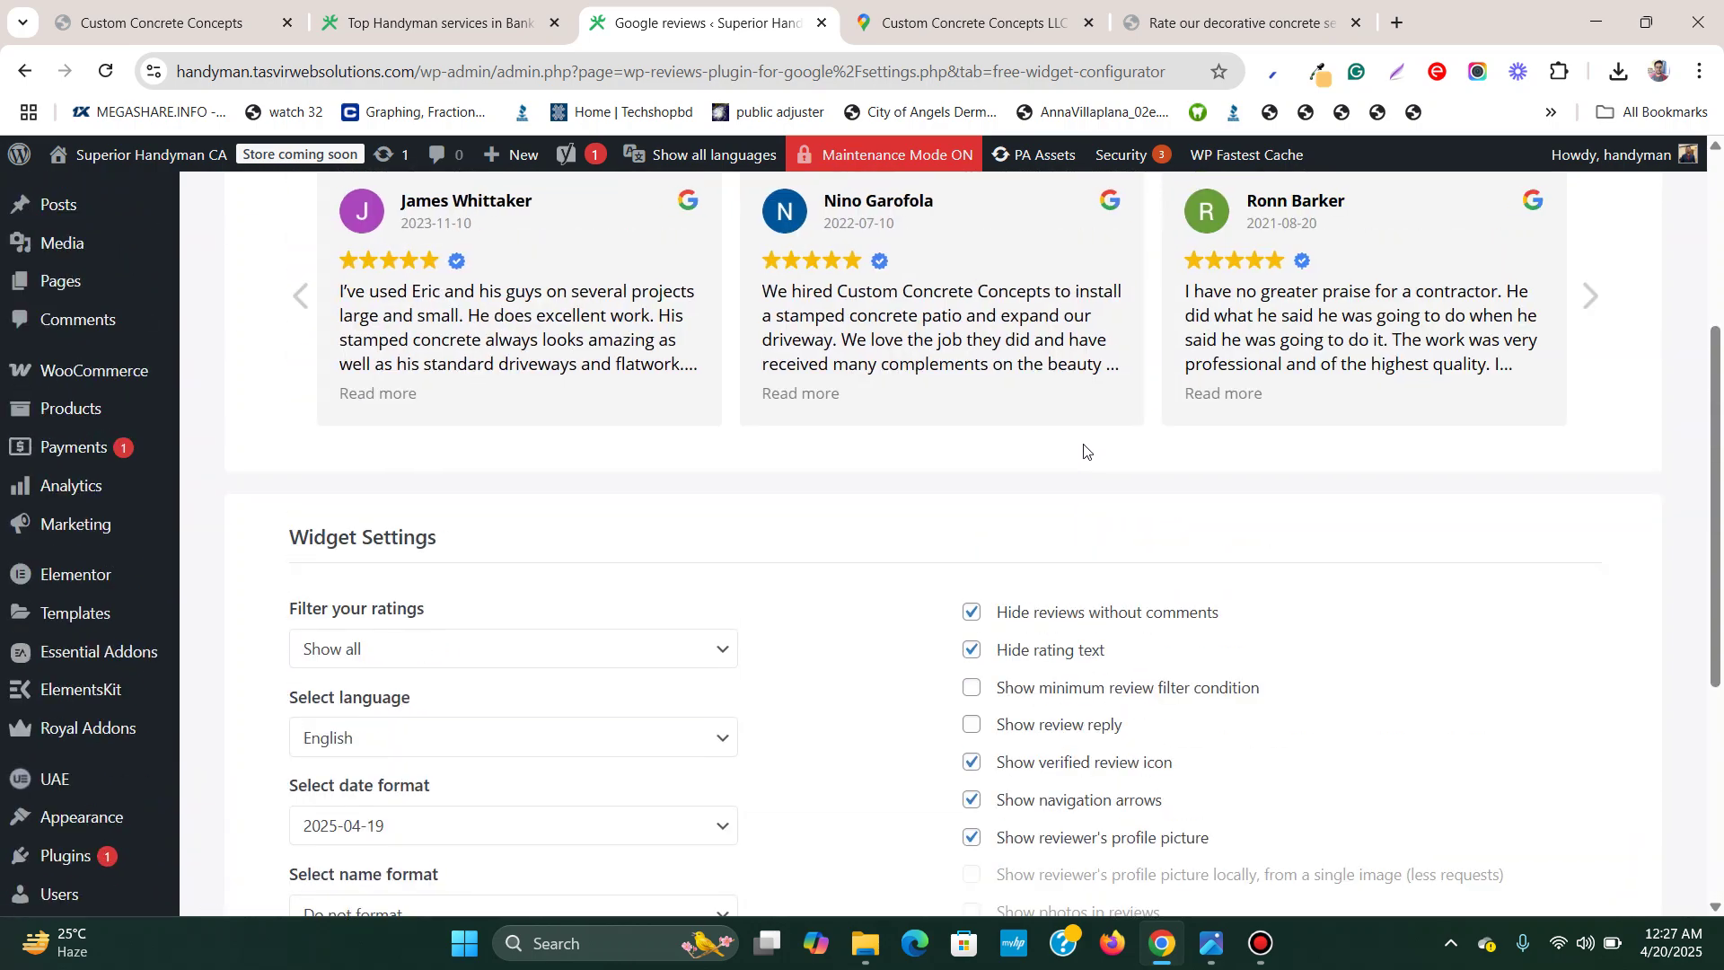
scroll(1081, 454, "down", 5)
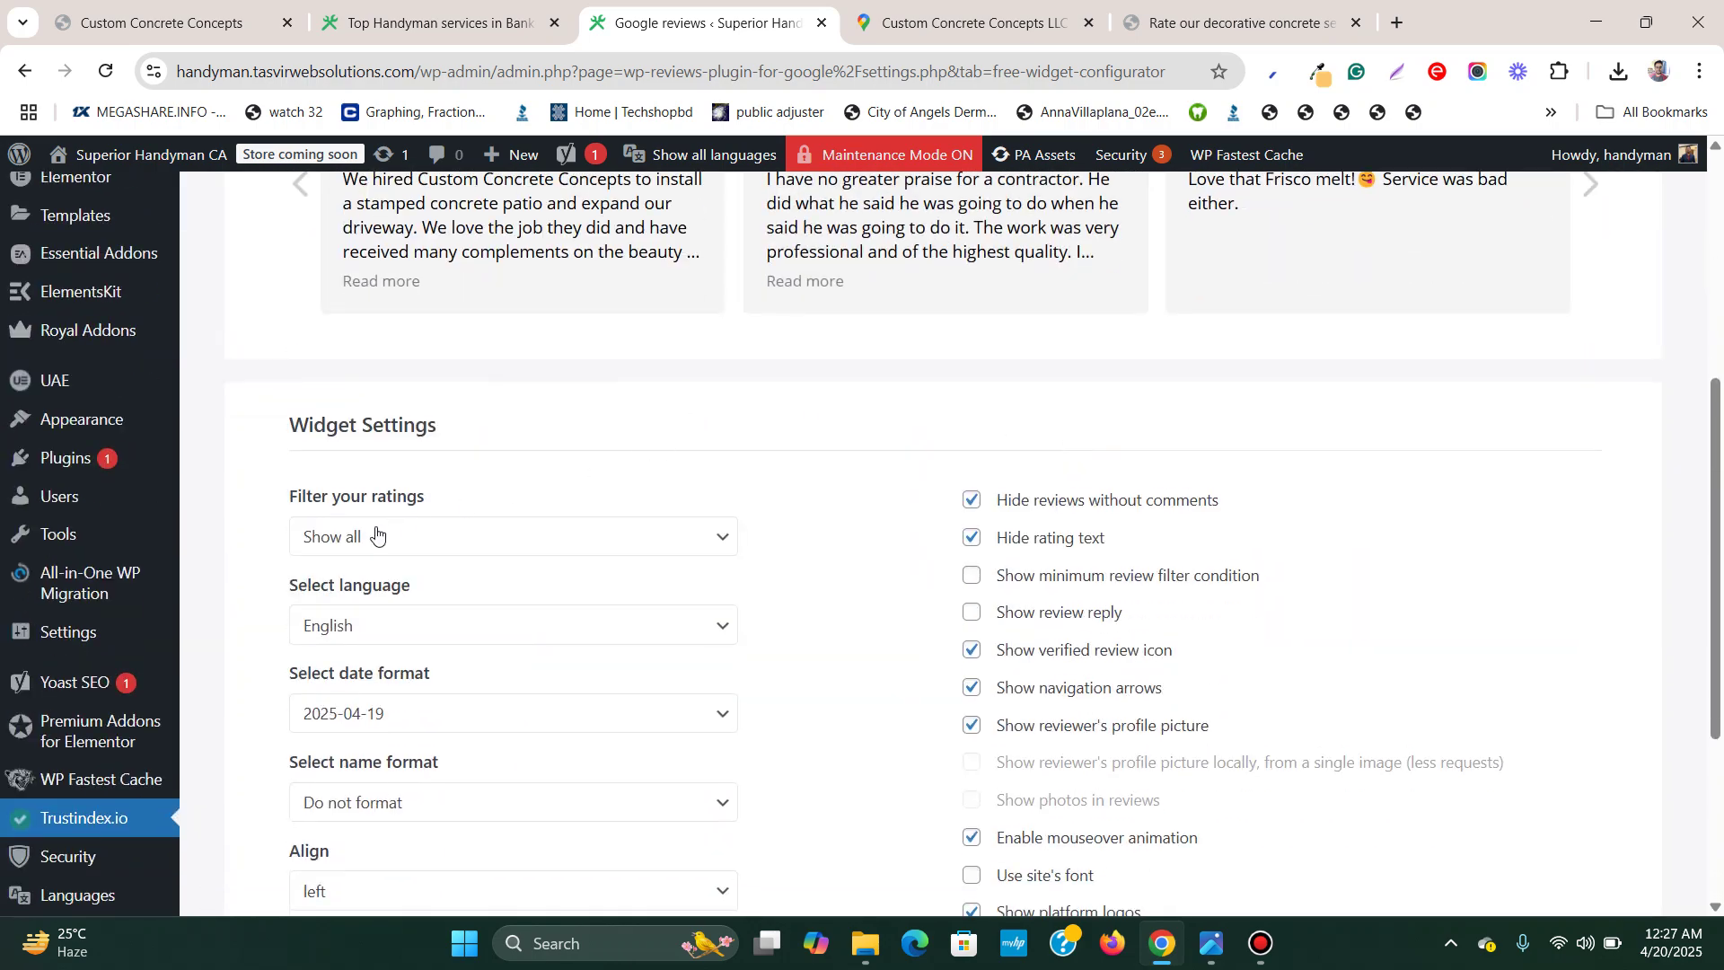
scroll(530, 550, "up", 3)
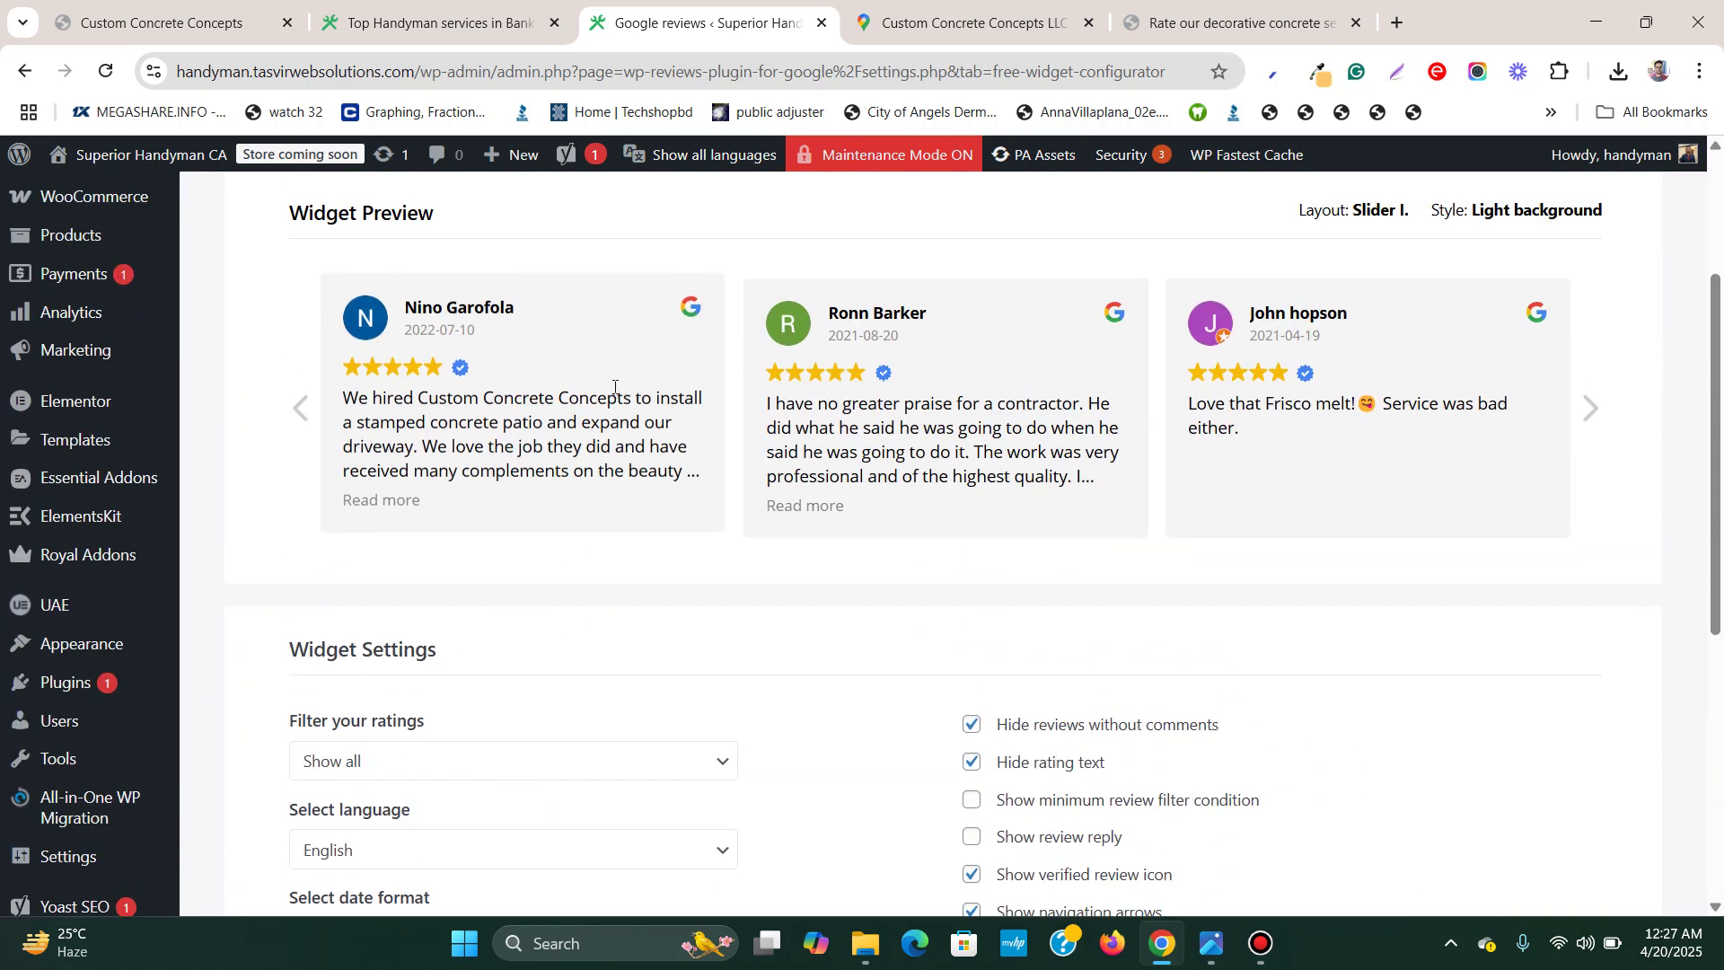
scroll(572, 547, "down", 3)
left_click(596, 549)
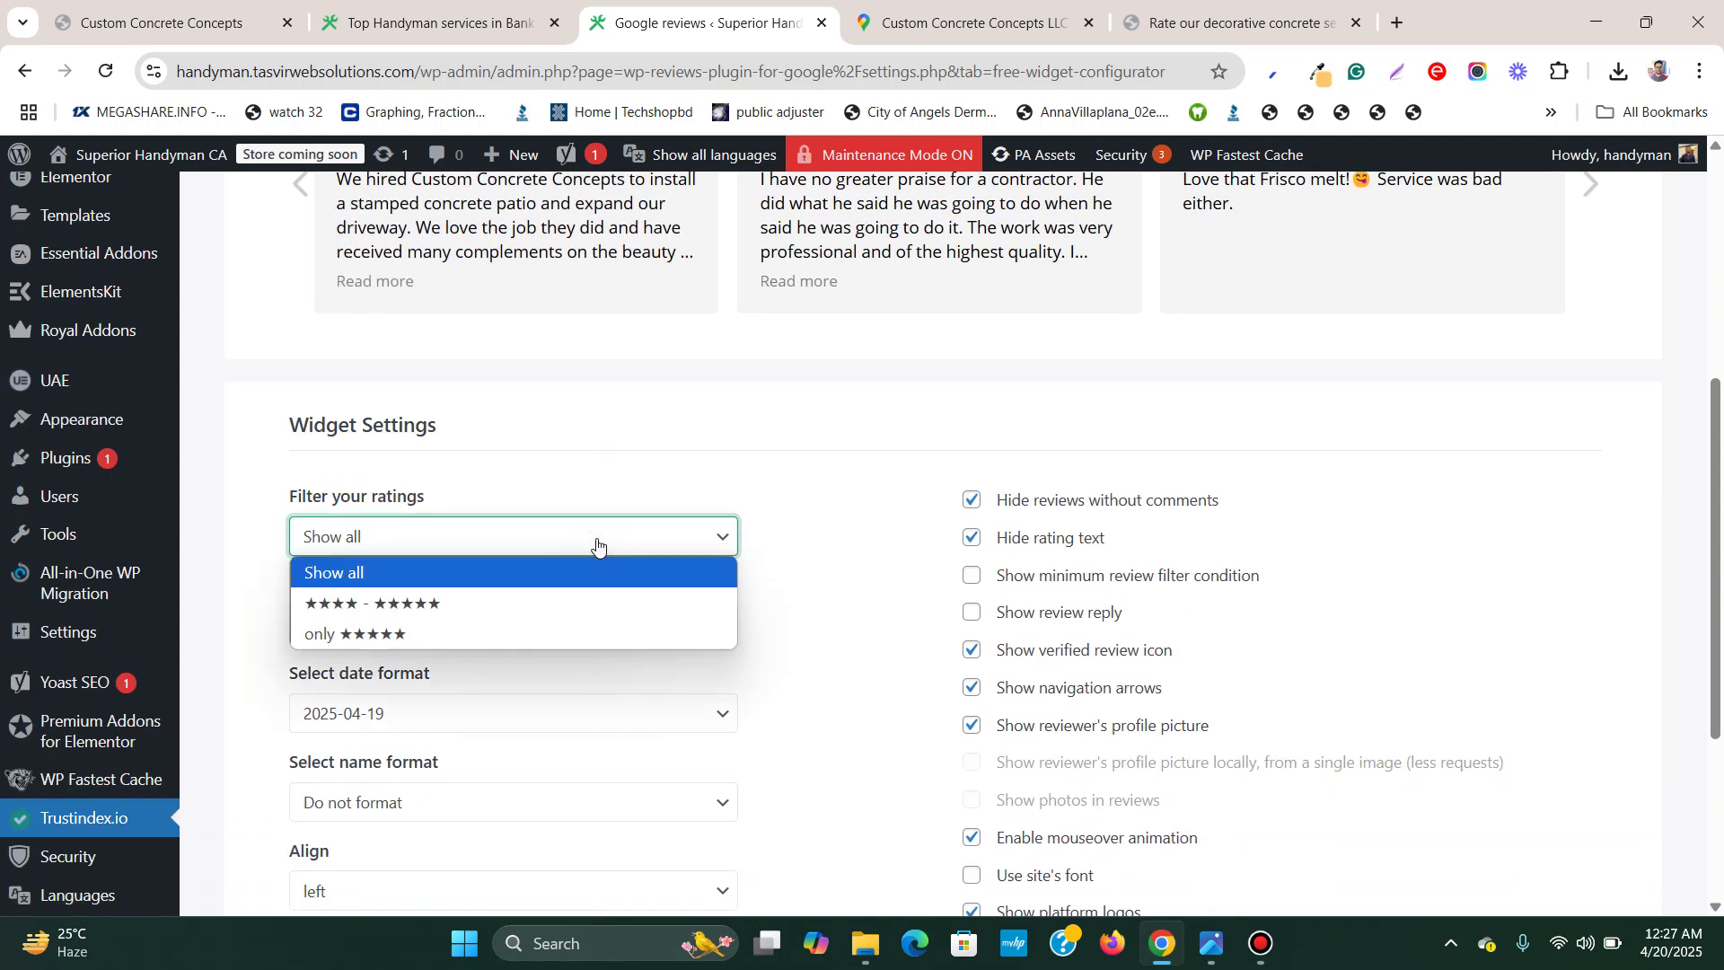
left_click(598, 550)
left_click(598, 551)
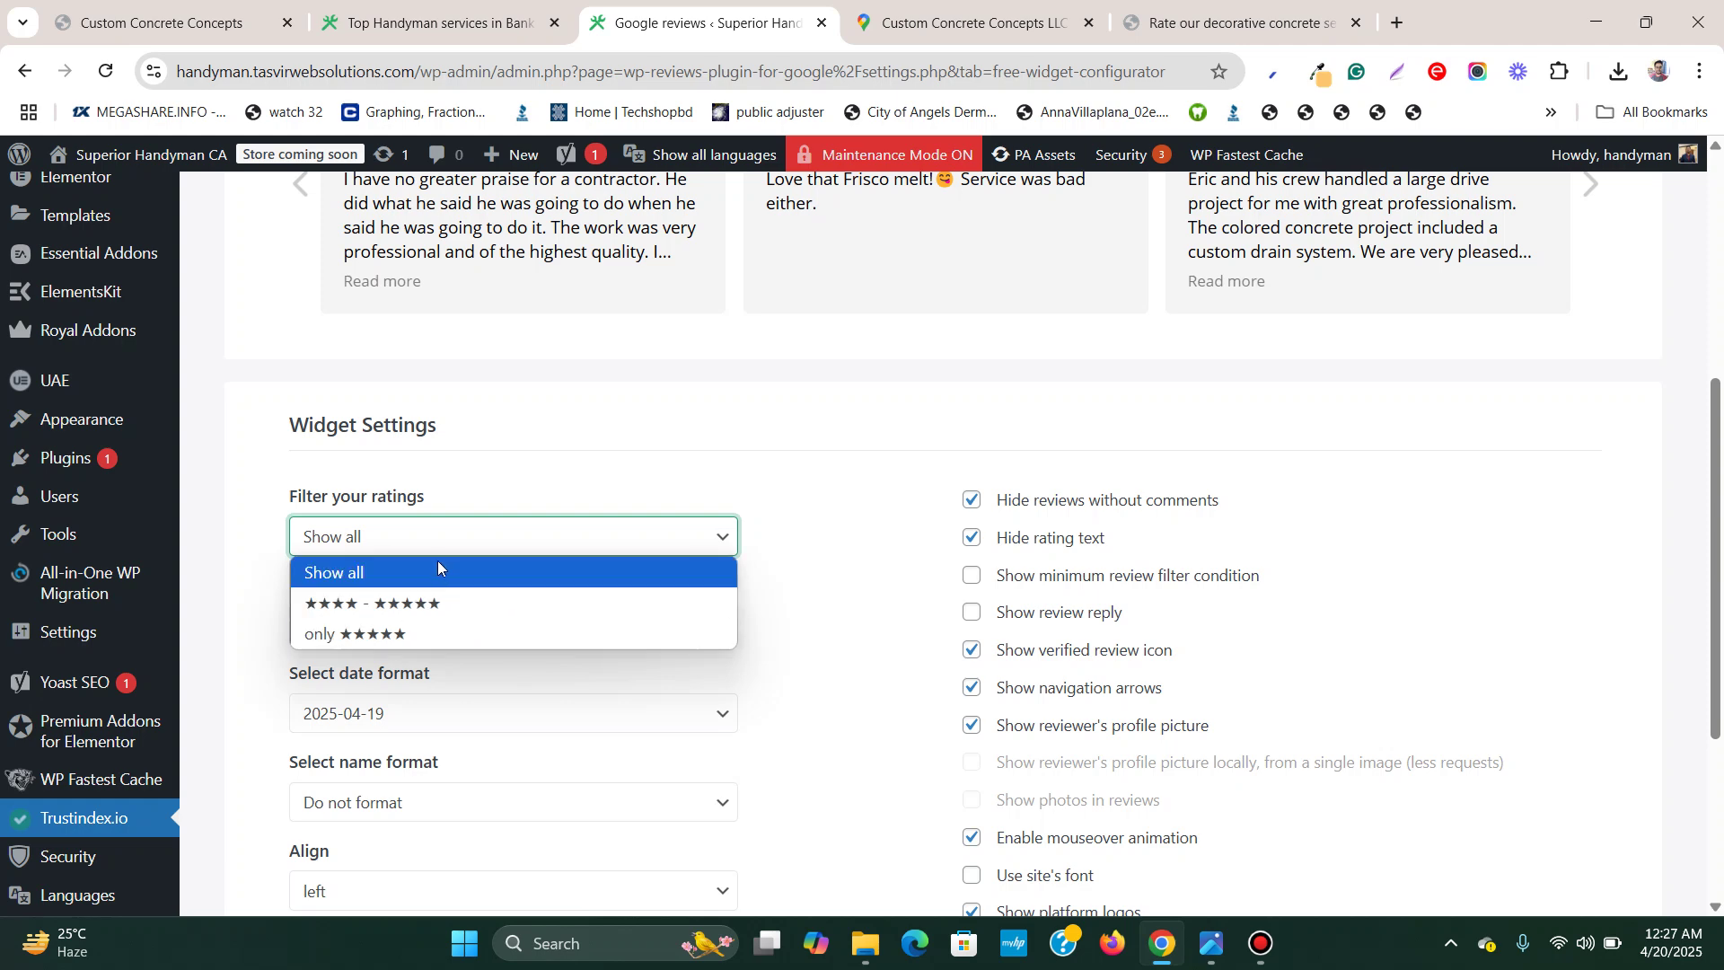
left_click(460, 540)
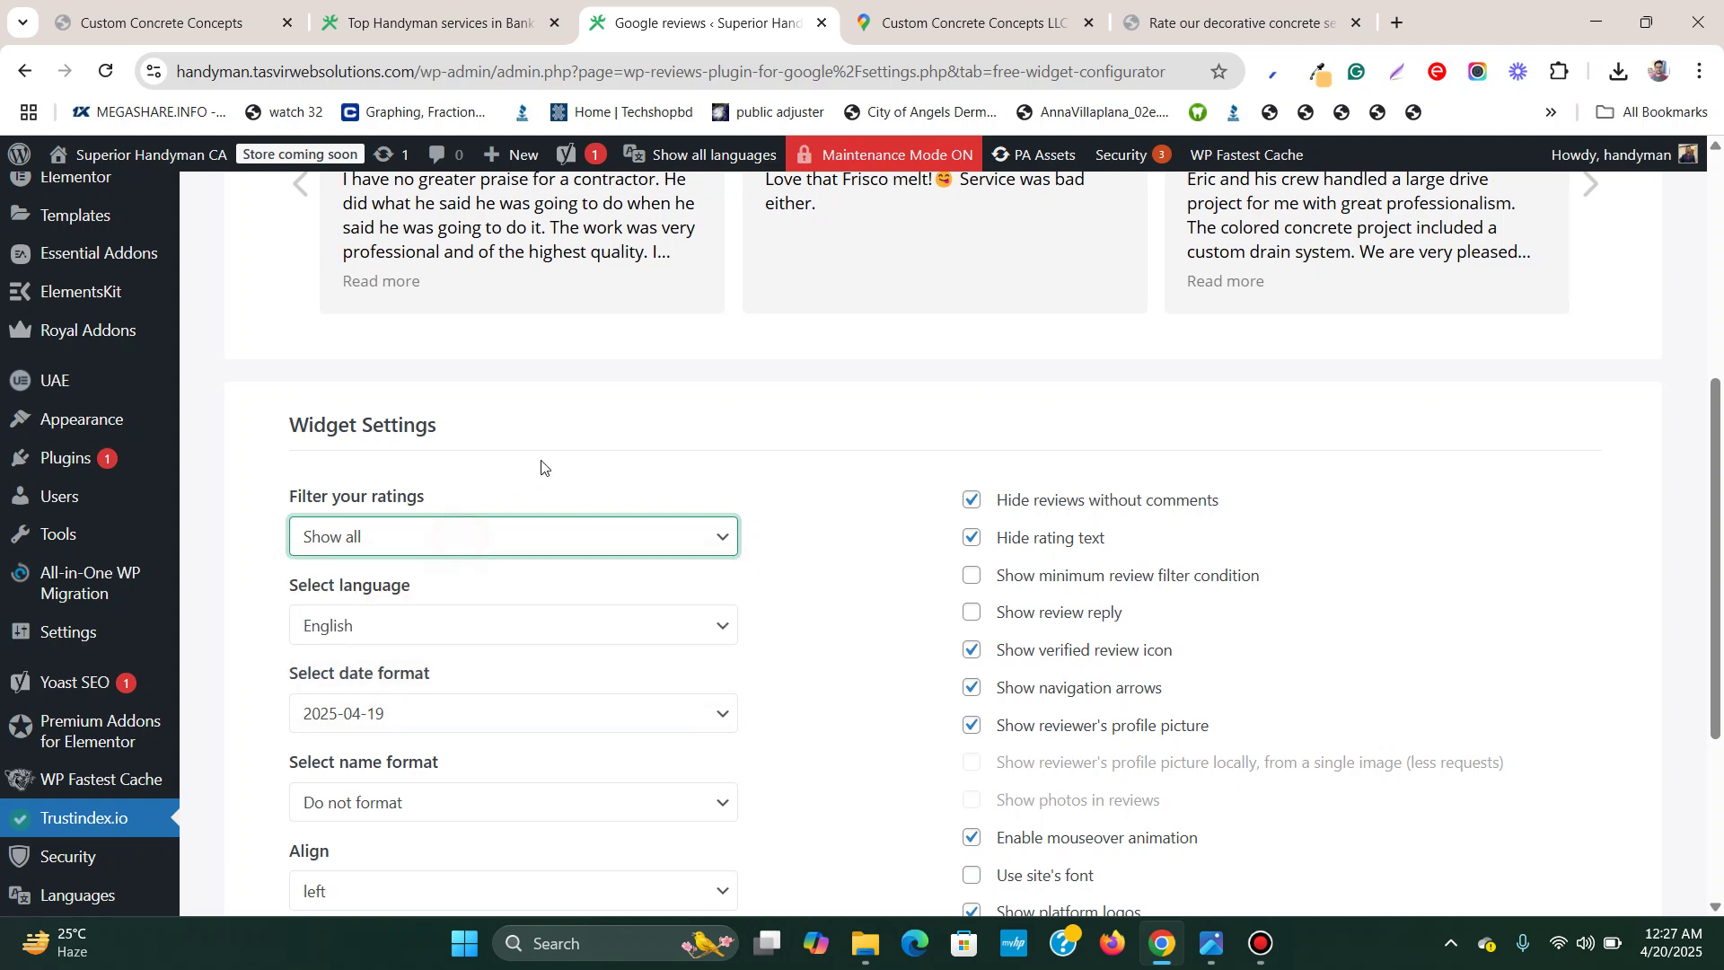
scroll(539, 466, "up", 4)
scroll(544, 439, "down", 5)
scroll(544, 439, "up", 4)
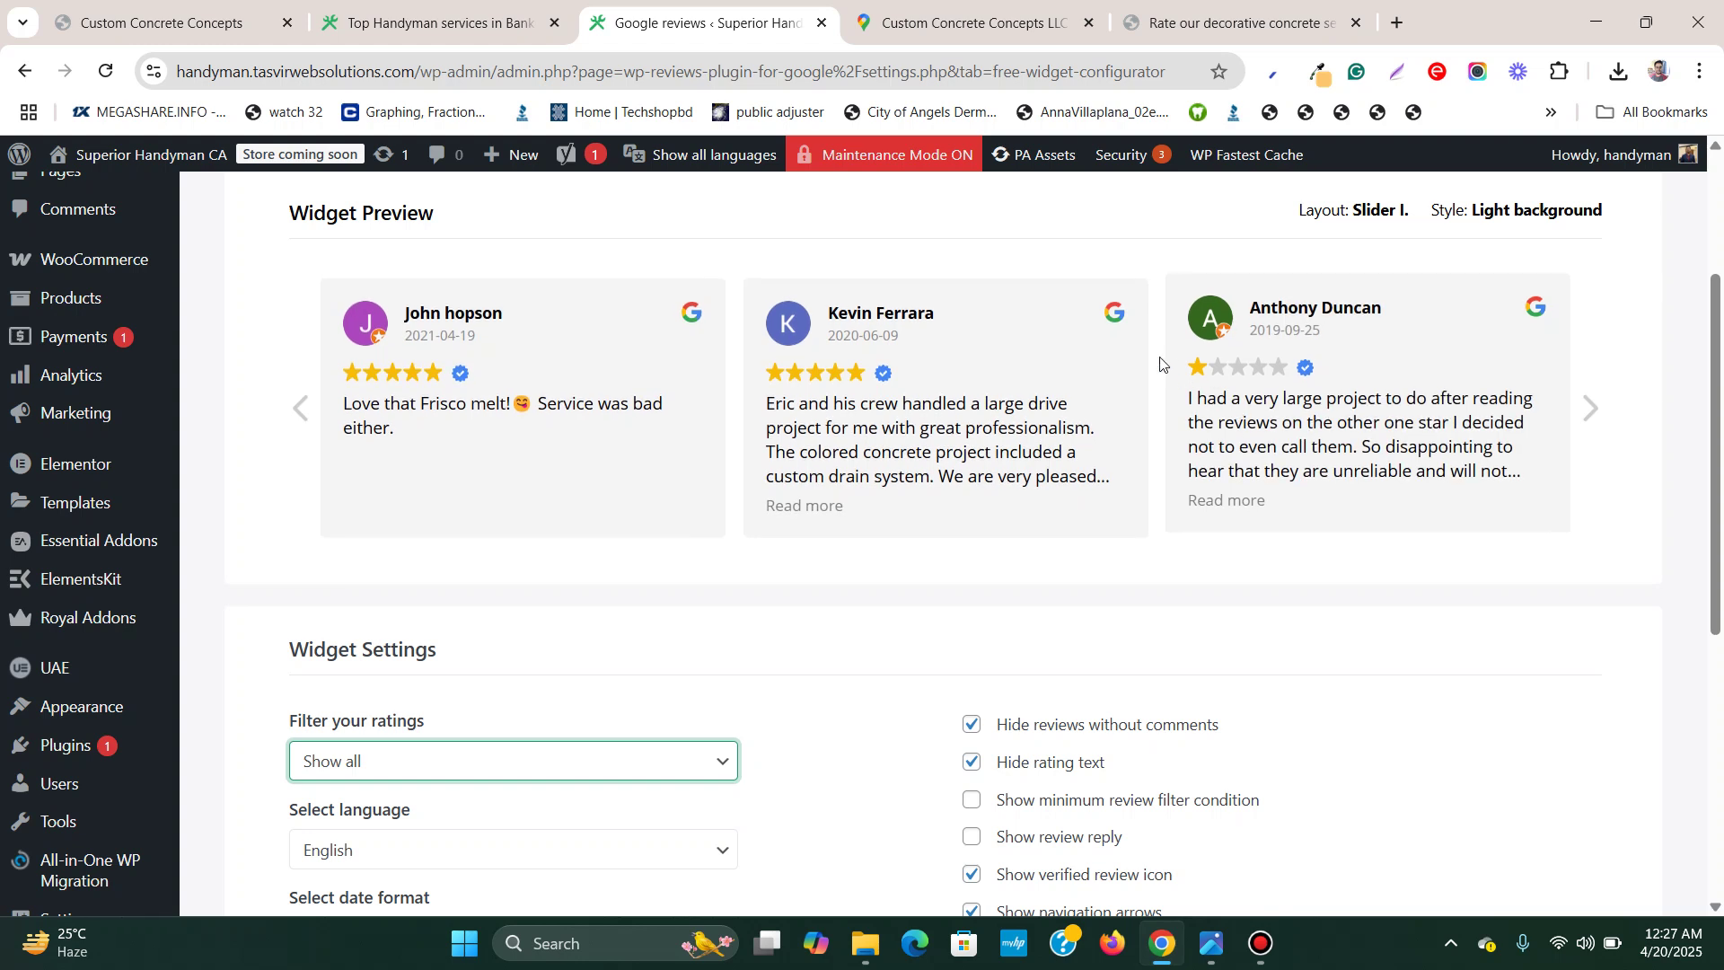
scroll(693, 604, "down", 1)
left_click(499, 662)
left_click(499, 663)
left_click(494, 656)
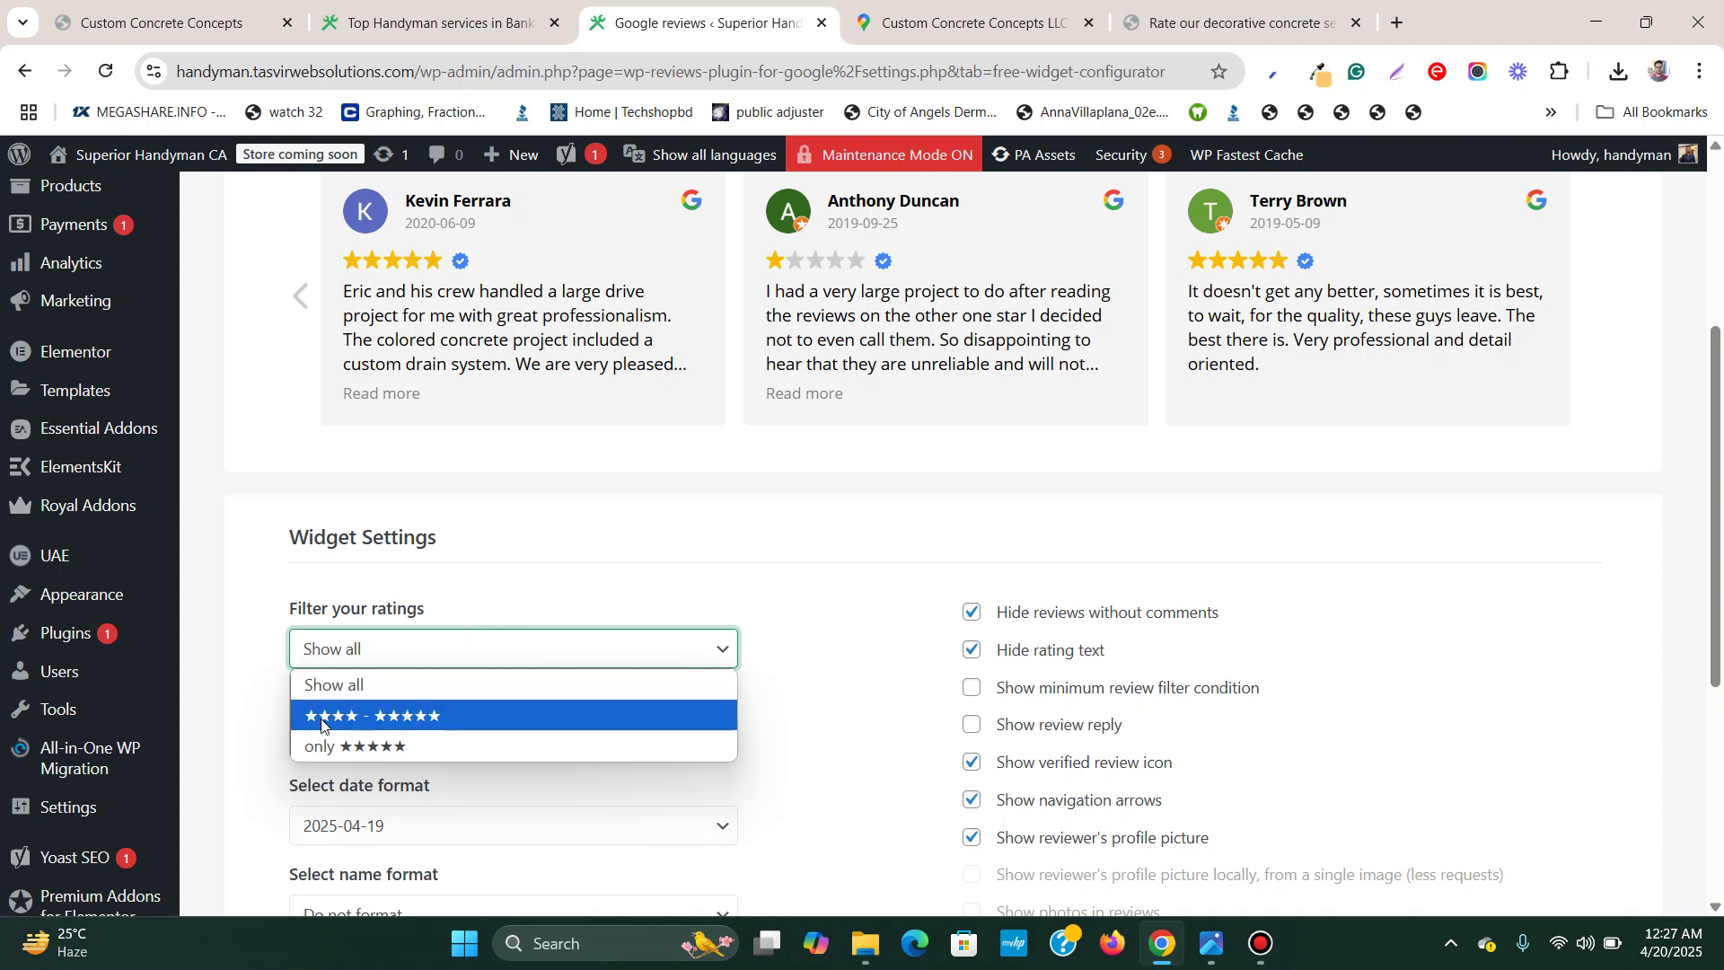
Keep the widget showing all ratings with review language set to English
left_click(493, 655)
scroll(531, 623, "down", 4)
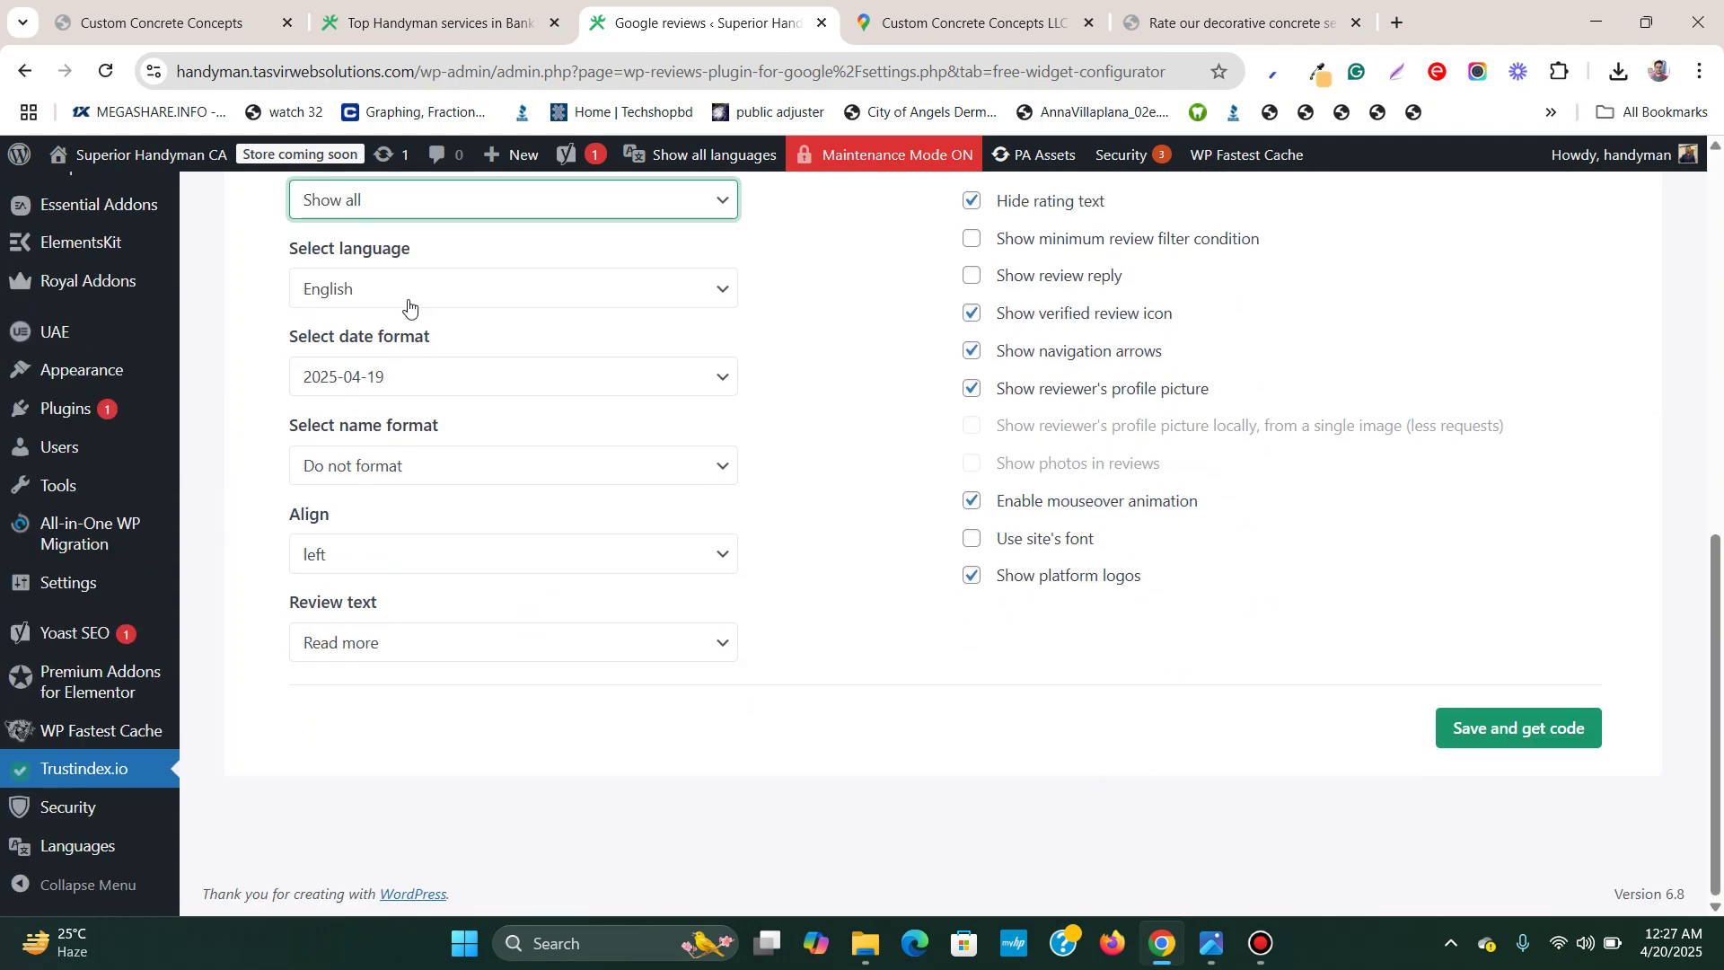
left_click(419, 305)
left_click(418, 308)
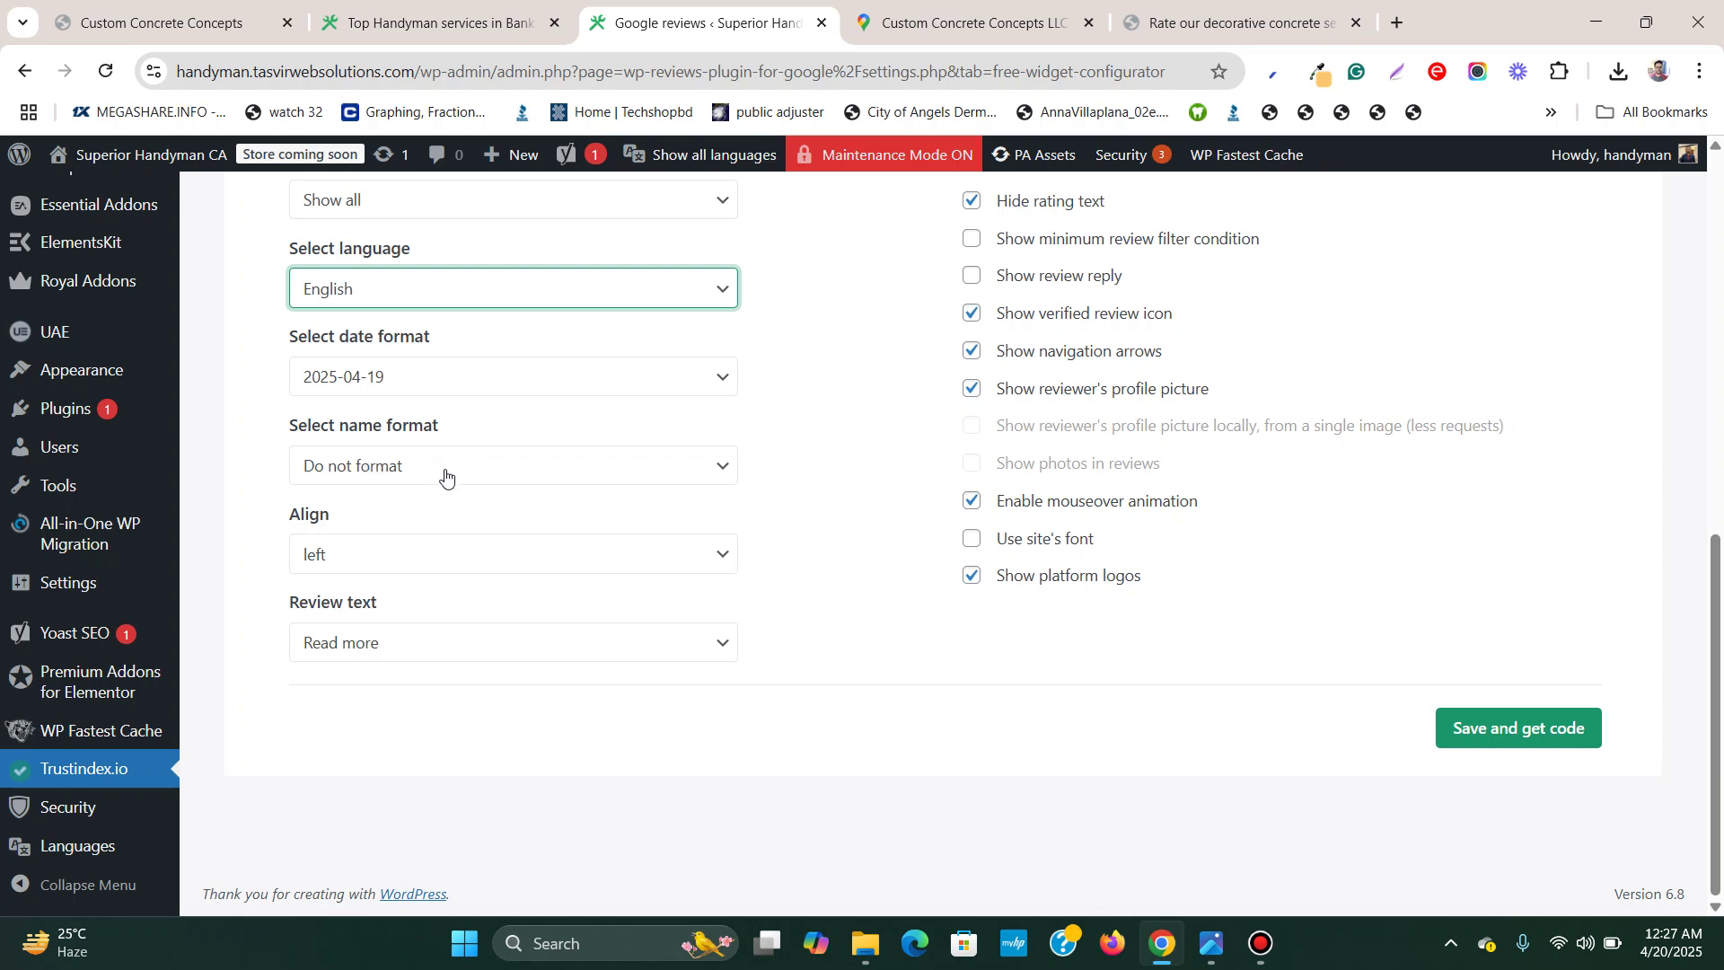
scroll(428, 531, "up", 6)
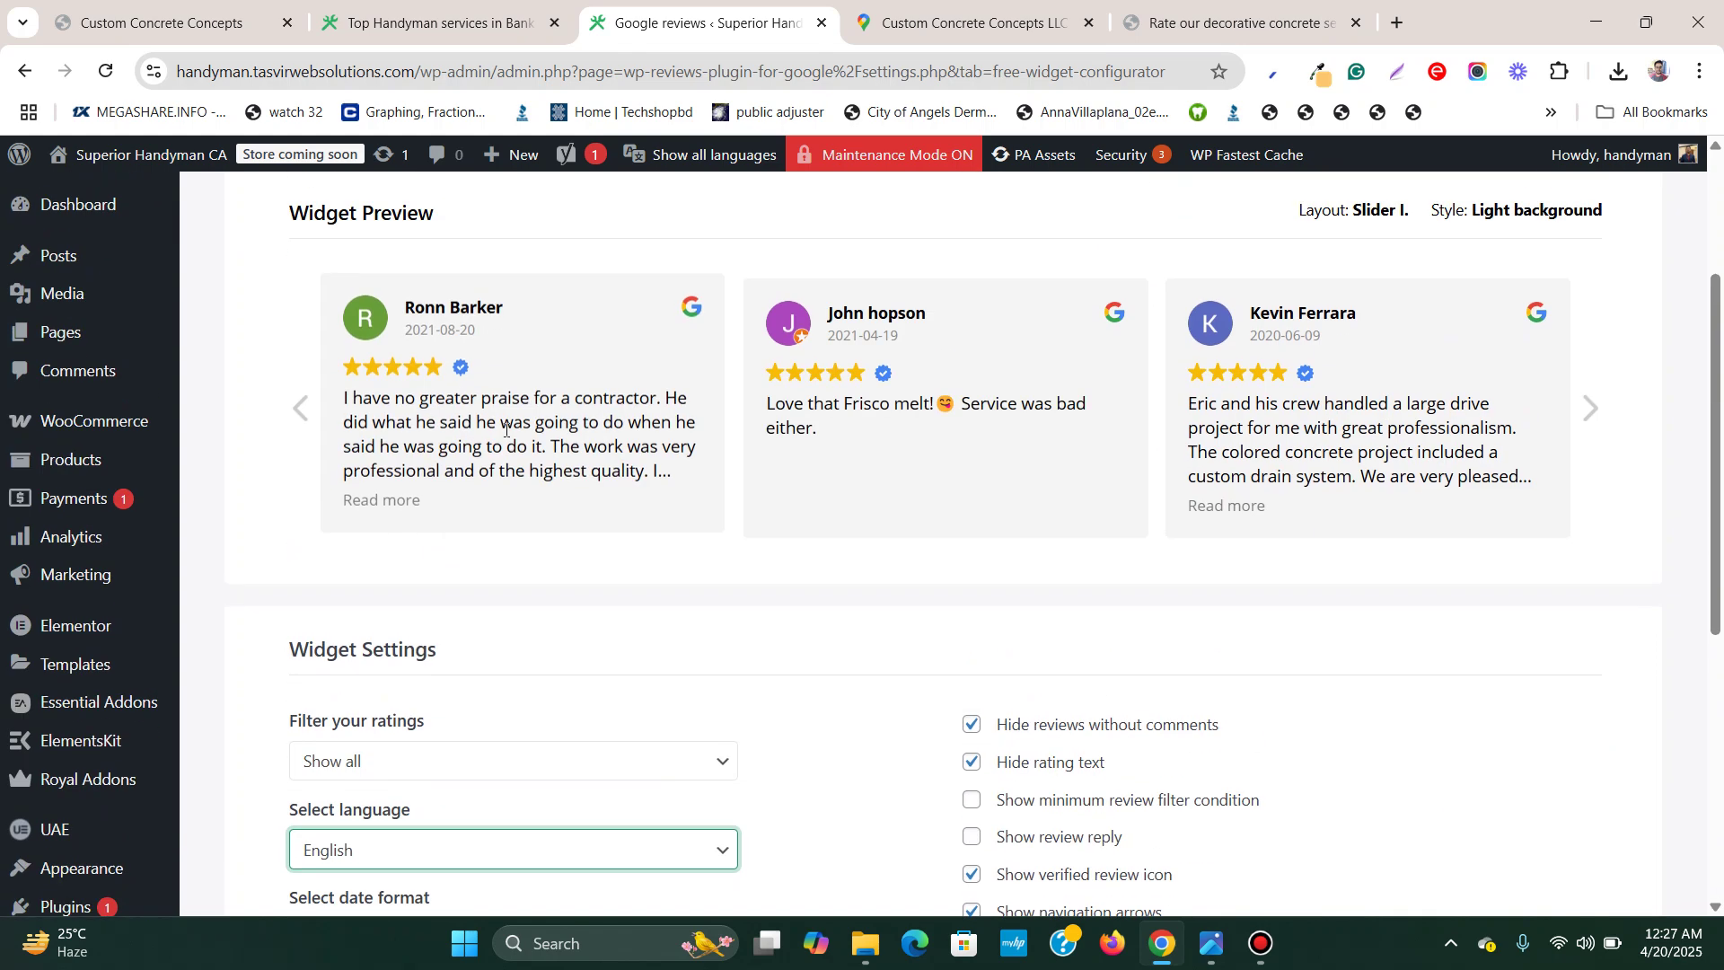
scroll(493, 490, "down", 6)
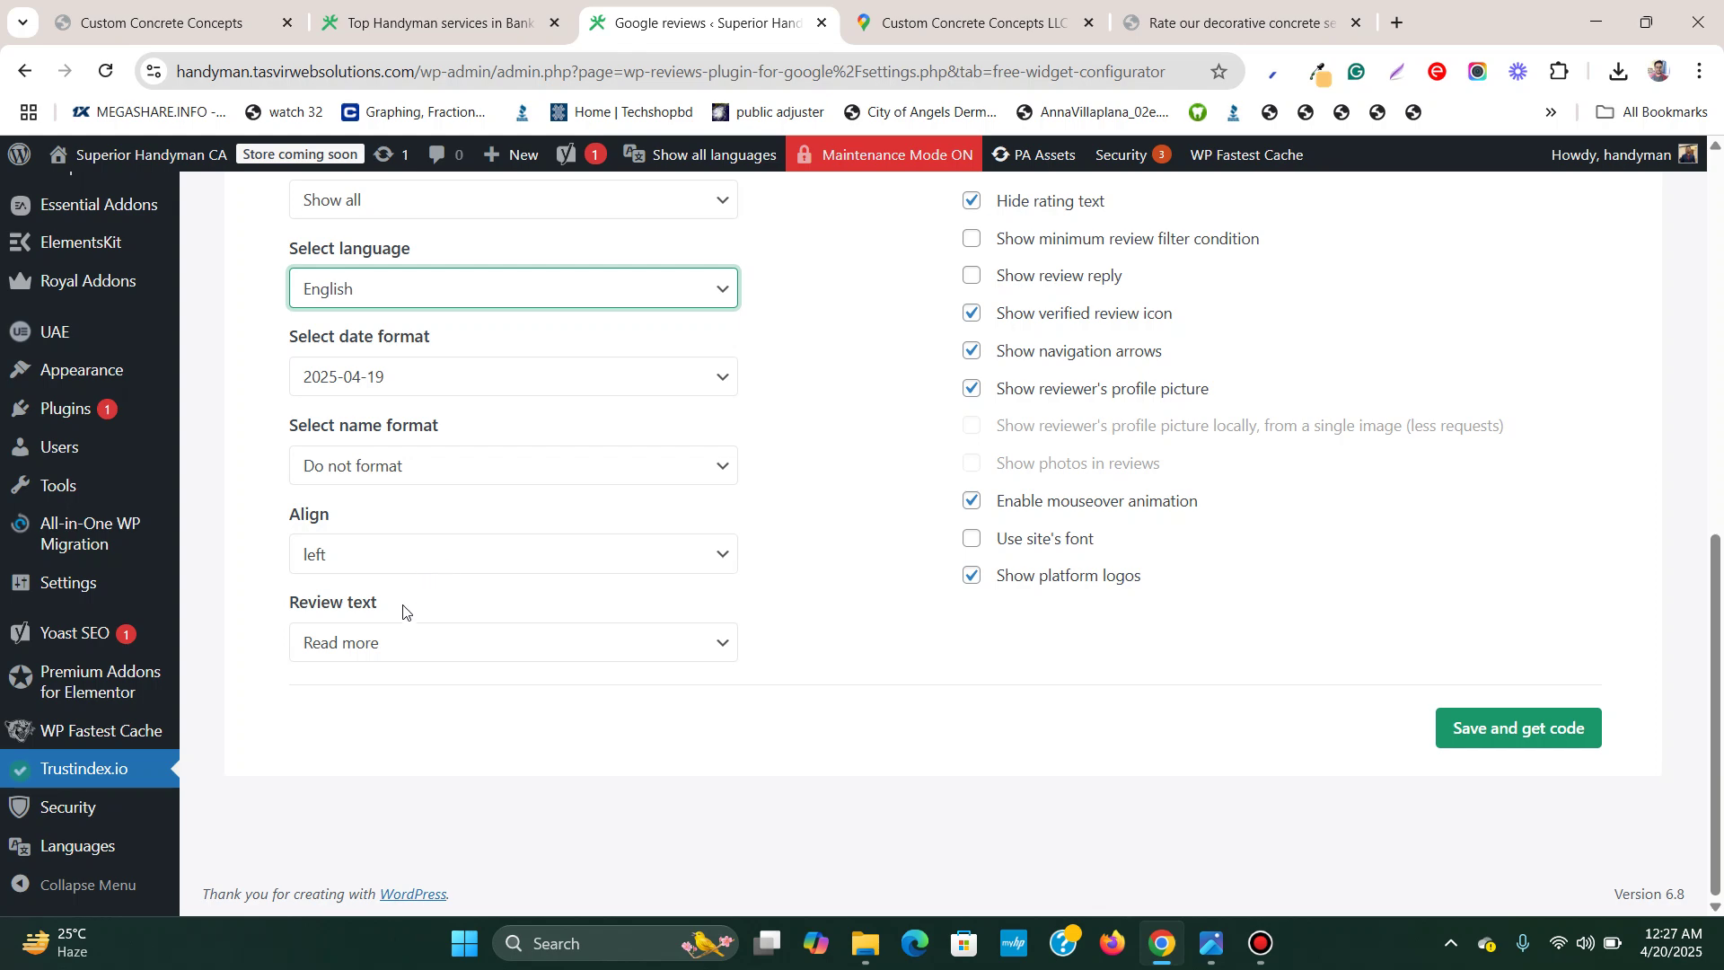
scroll(373, 610, "up", 6)
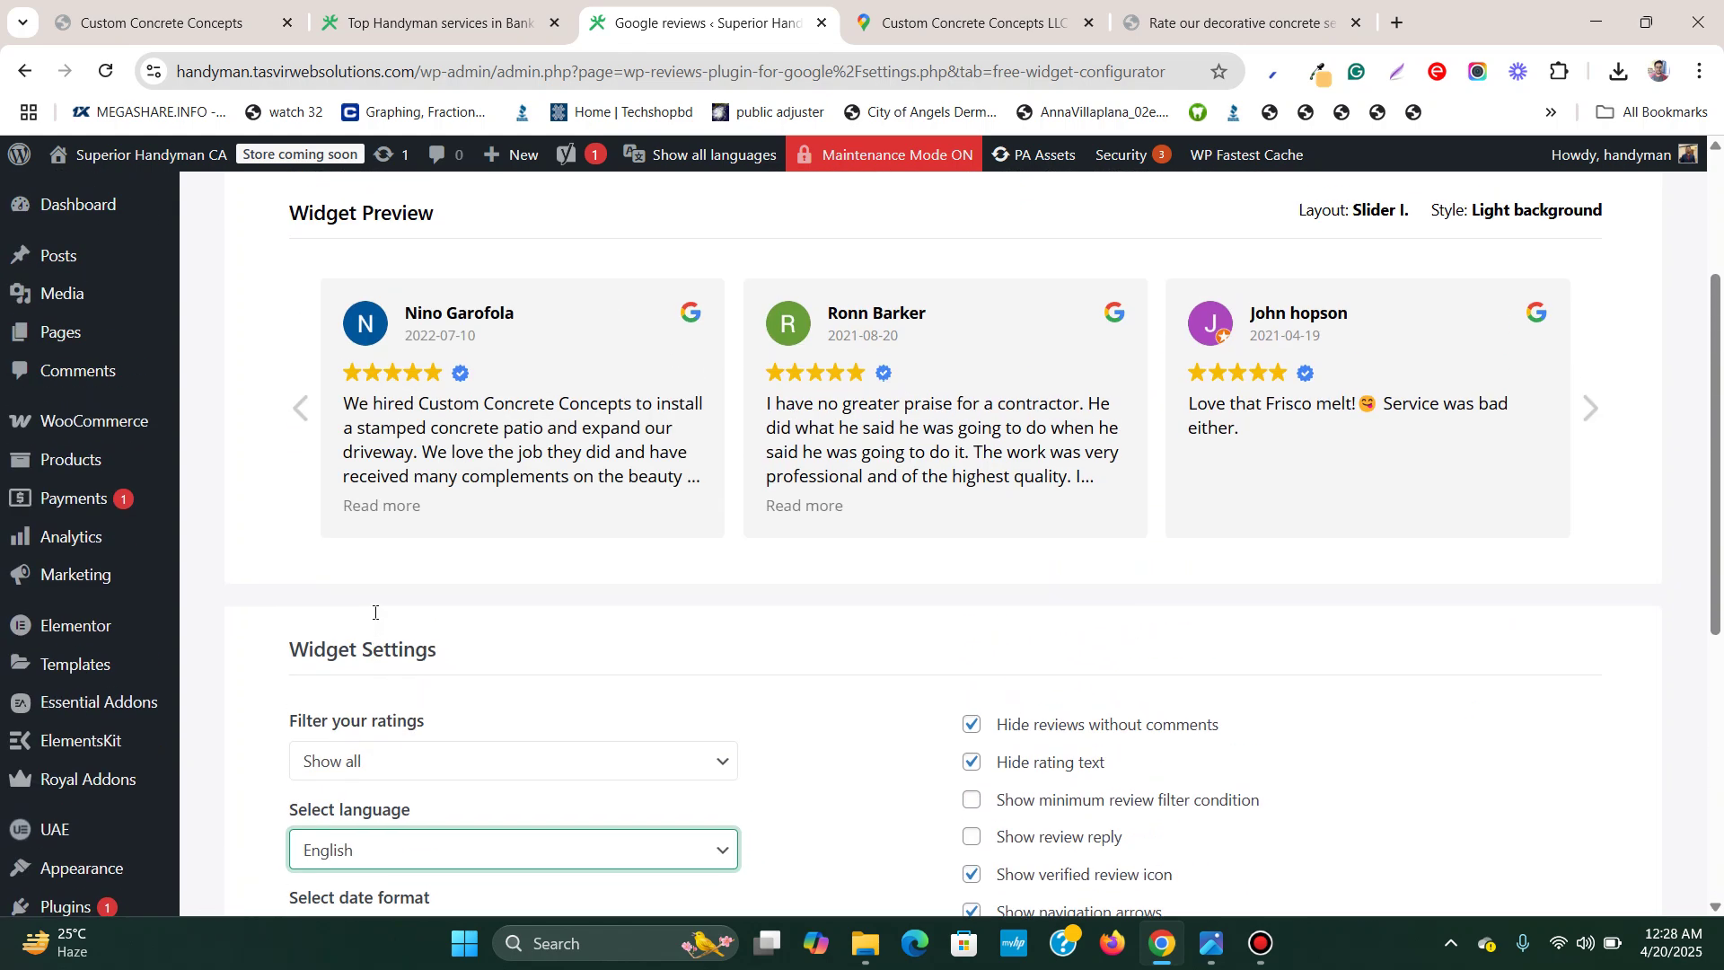
Expand the first two reviews in the preview, then save and get the widget code
left_click(384, 505)
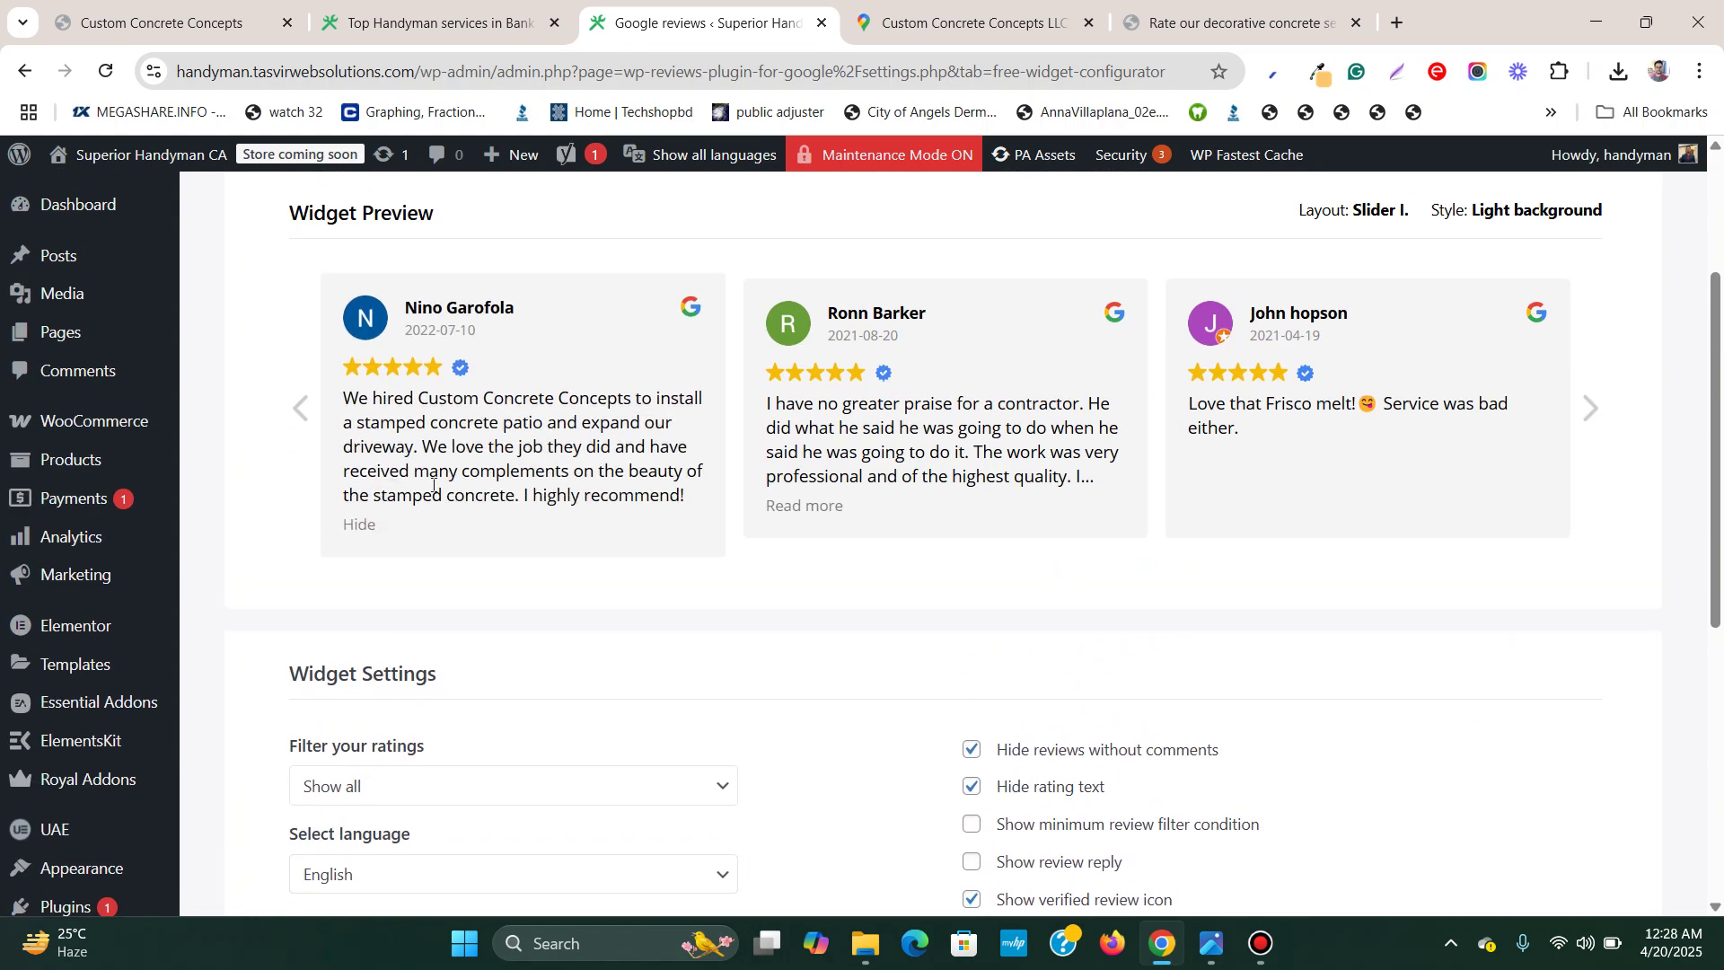
left_click(799, 506)
scroll(1240, 493, "down", 4)
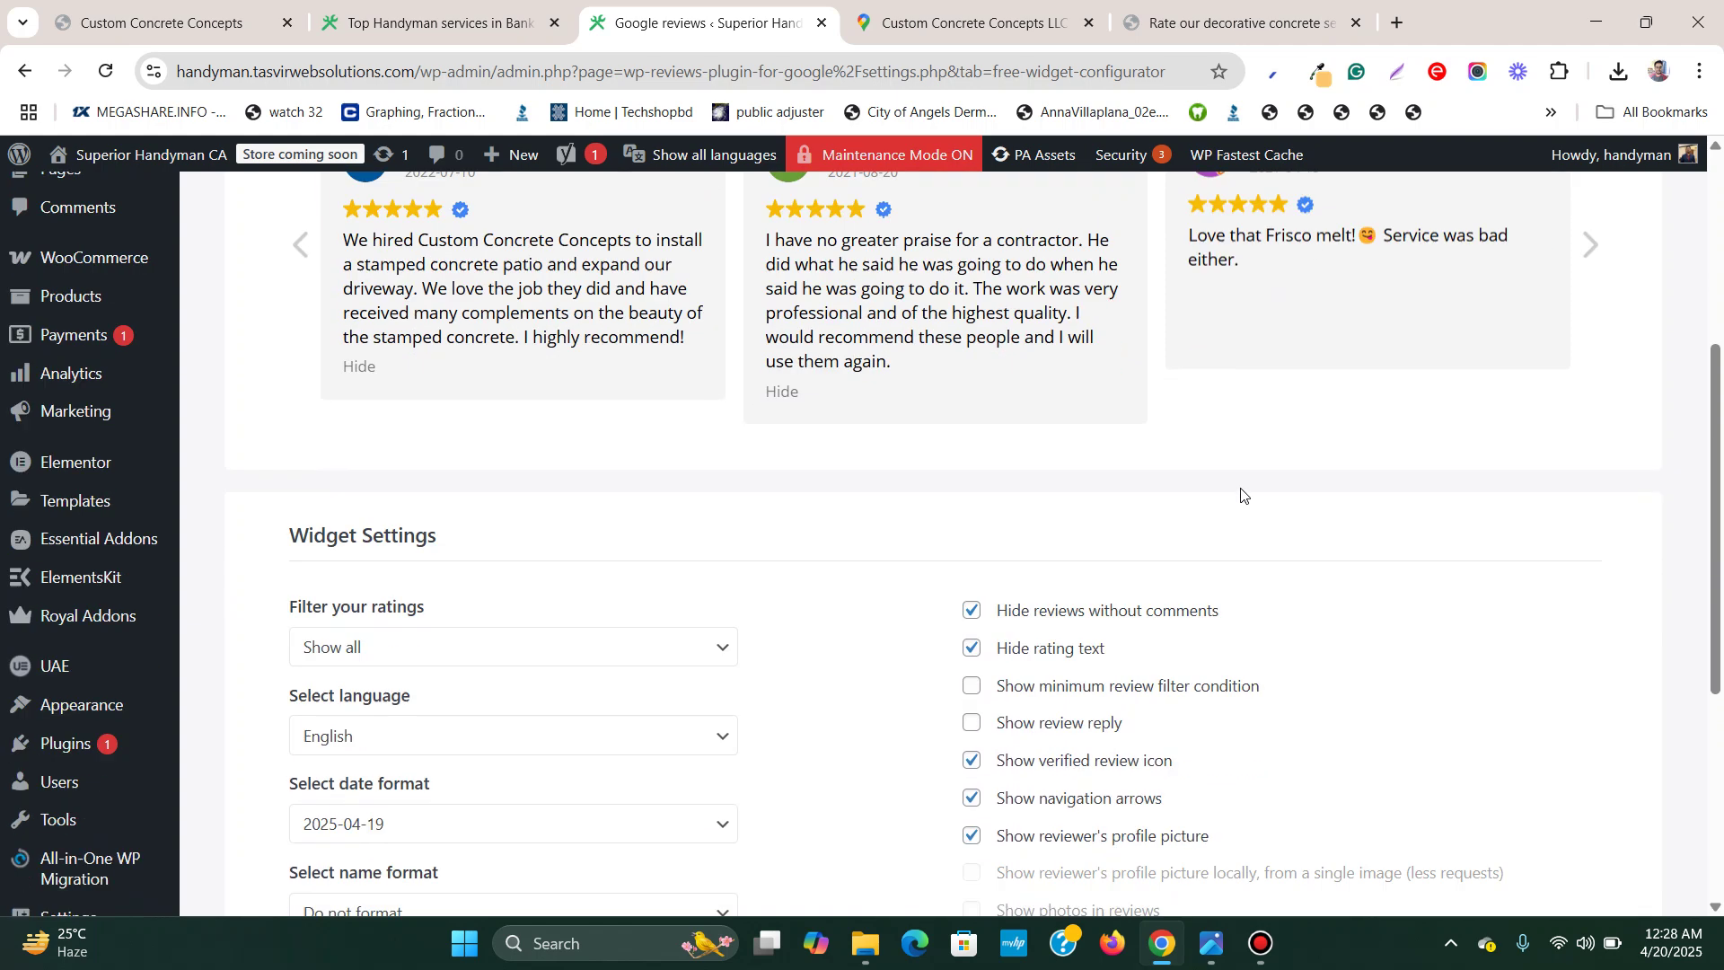
scroll(1224, 501, "up", 2)
scroll(885, 454, "down", 7)
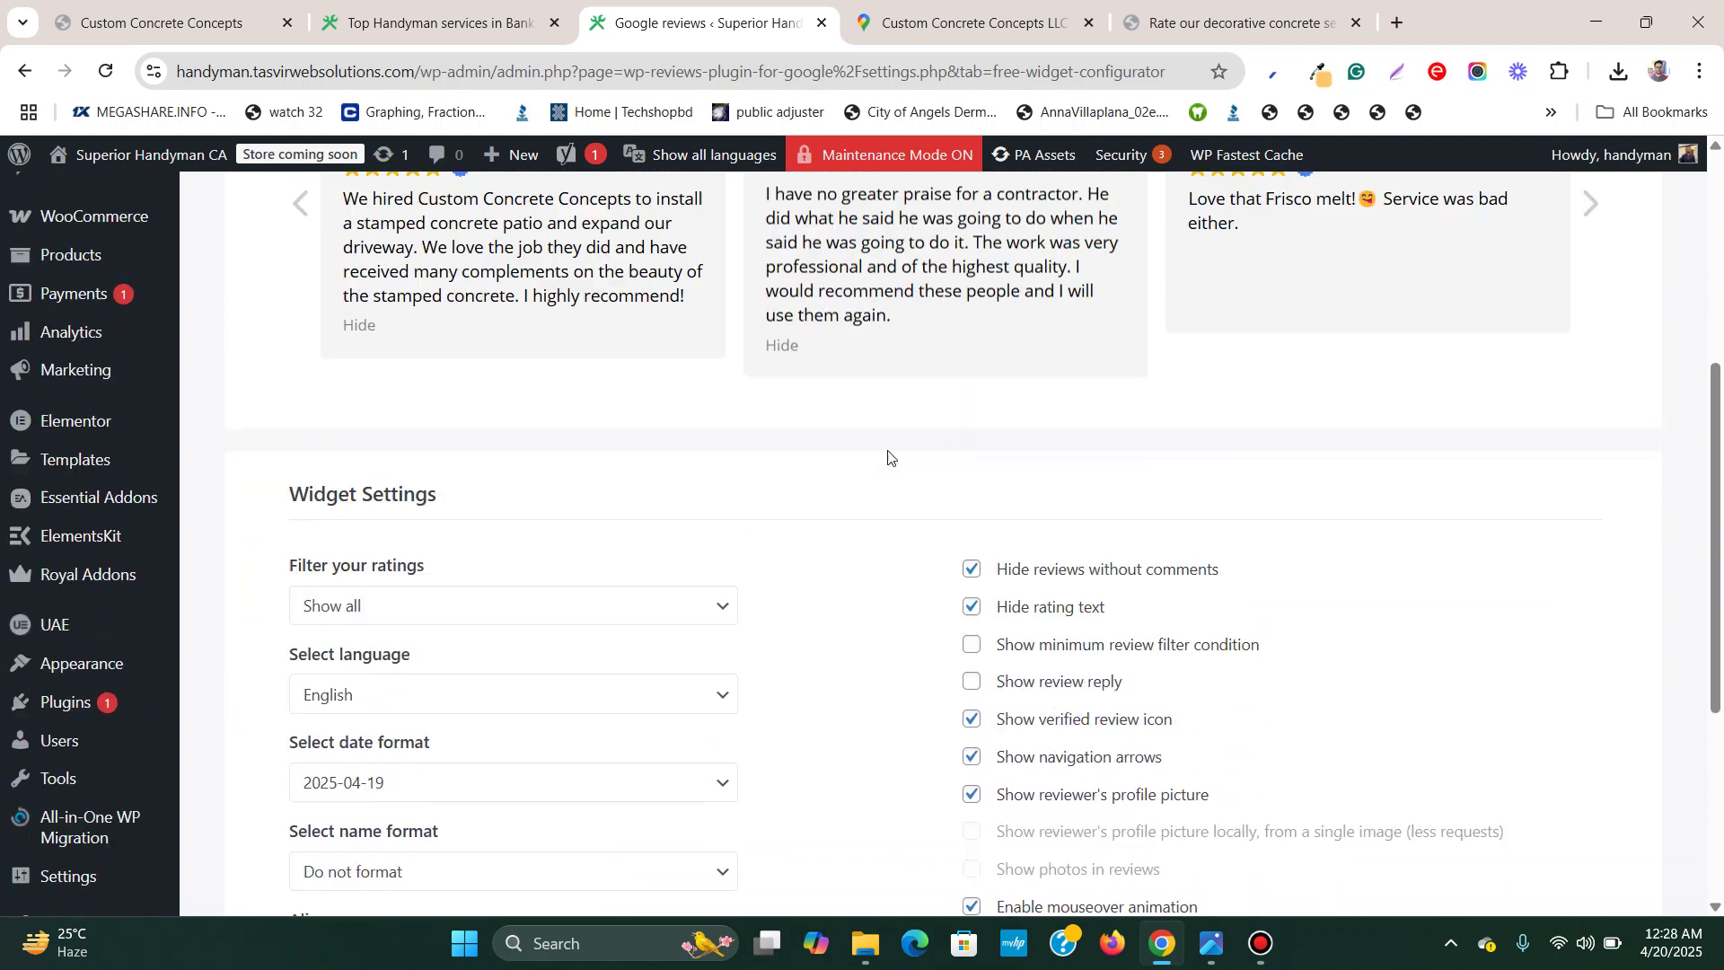
scroll(943, 422, "up", 2)
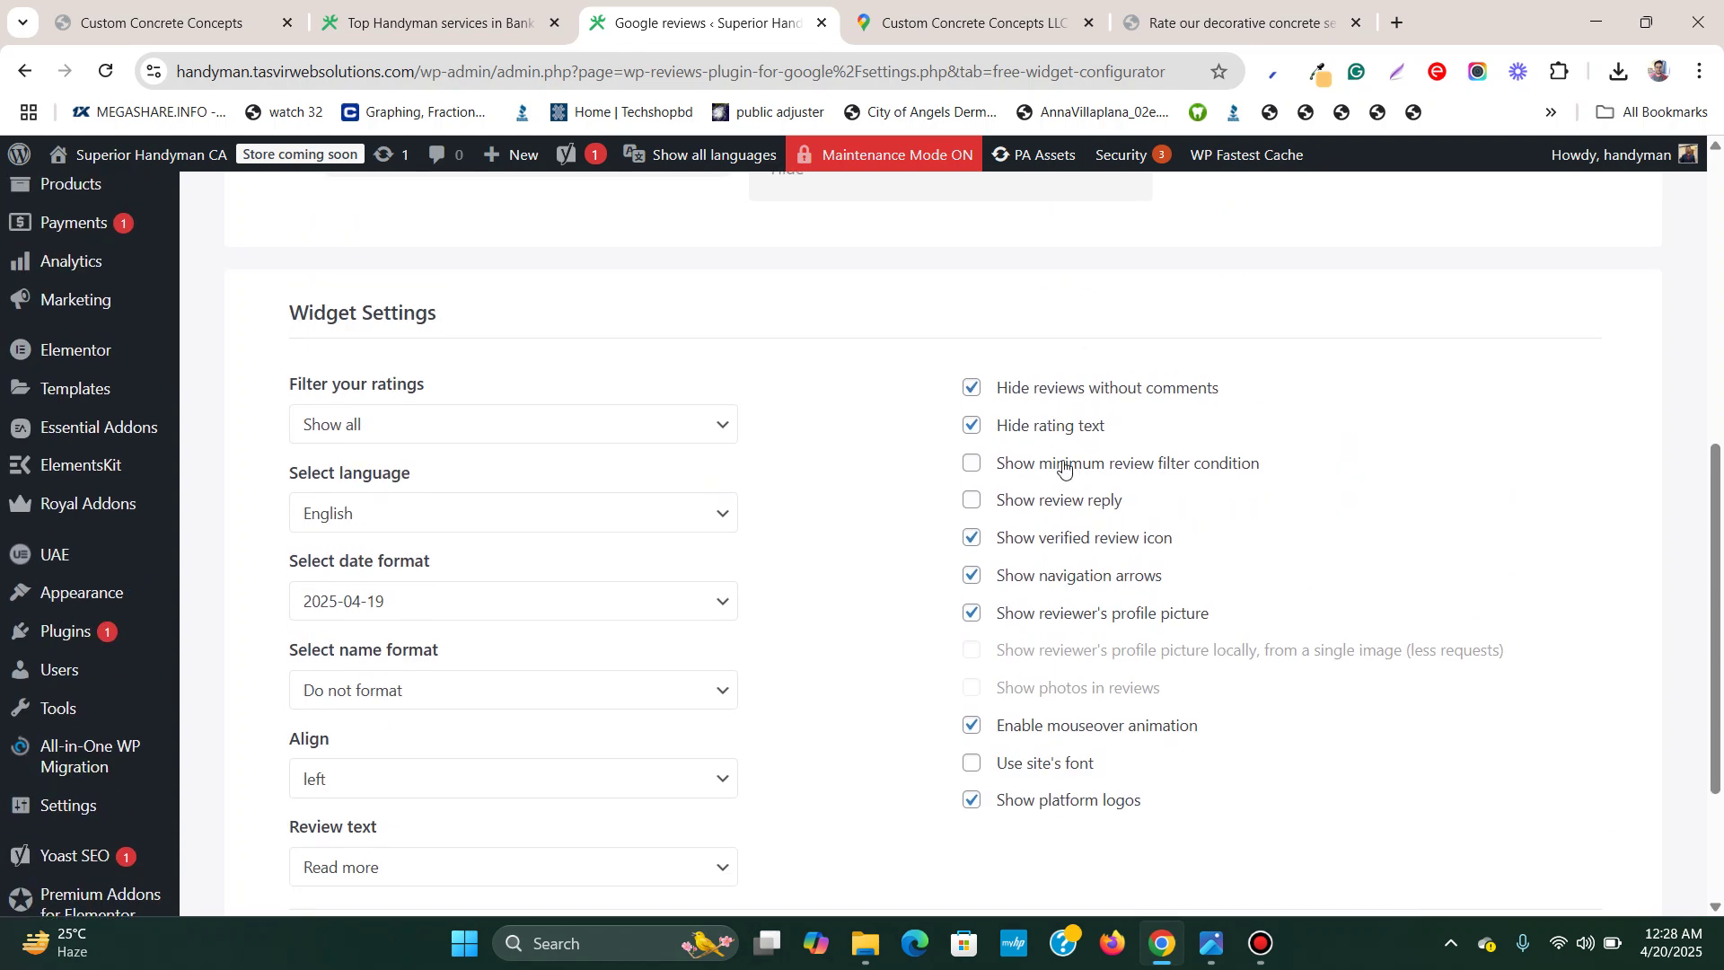
scroll(1120, 567, "down", 2)
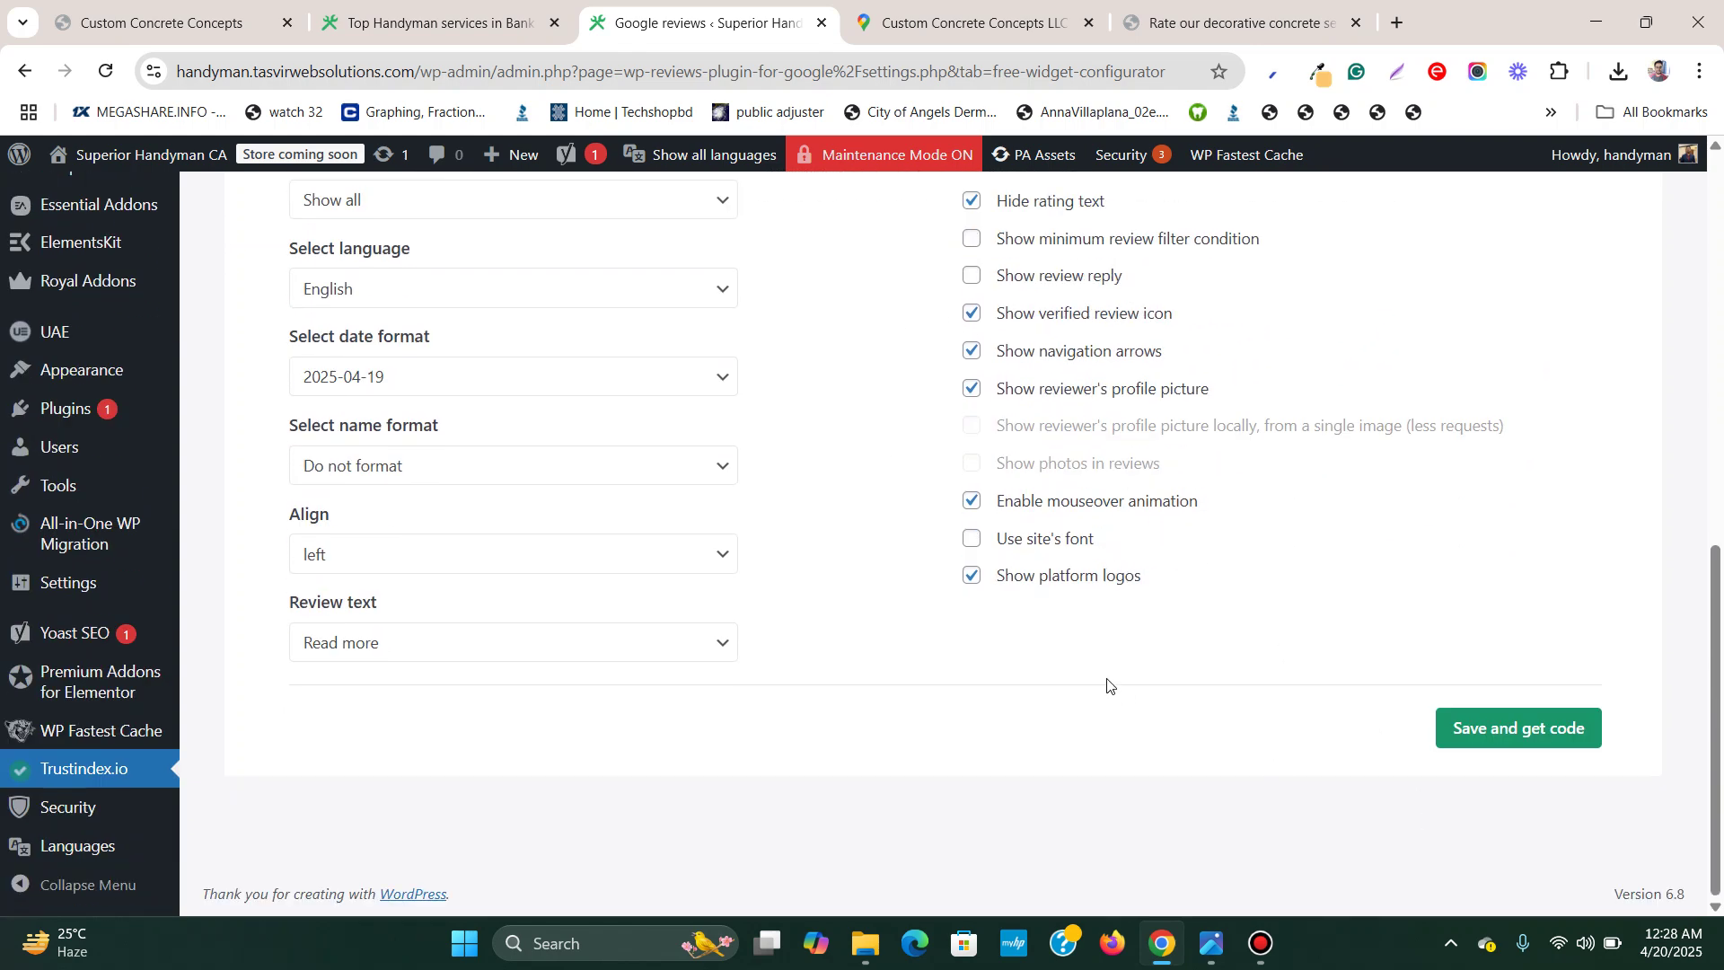
scroll(1111, 686, "up", 1)
scroll(1109, 681, "down", 1)
scroll(1127, 640, "up", 5)
scroll(1132, 645, "down", 4)
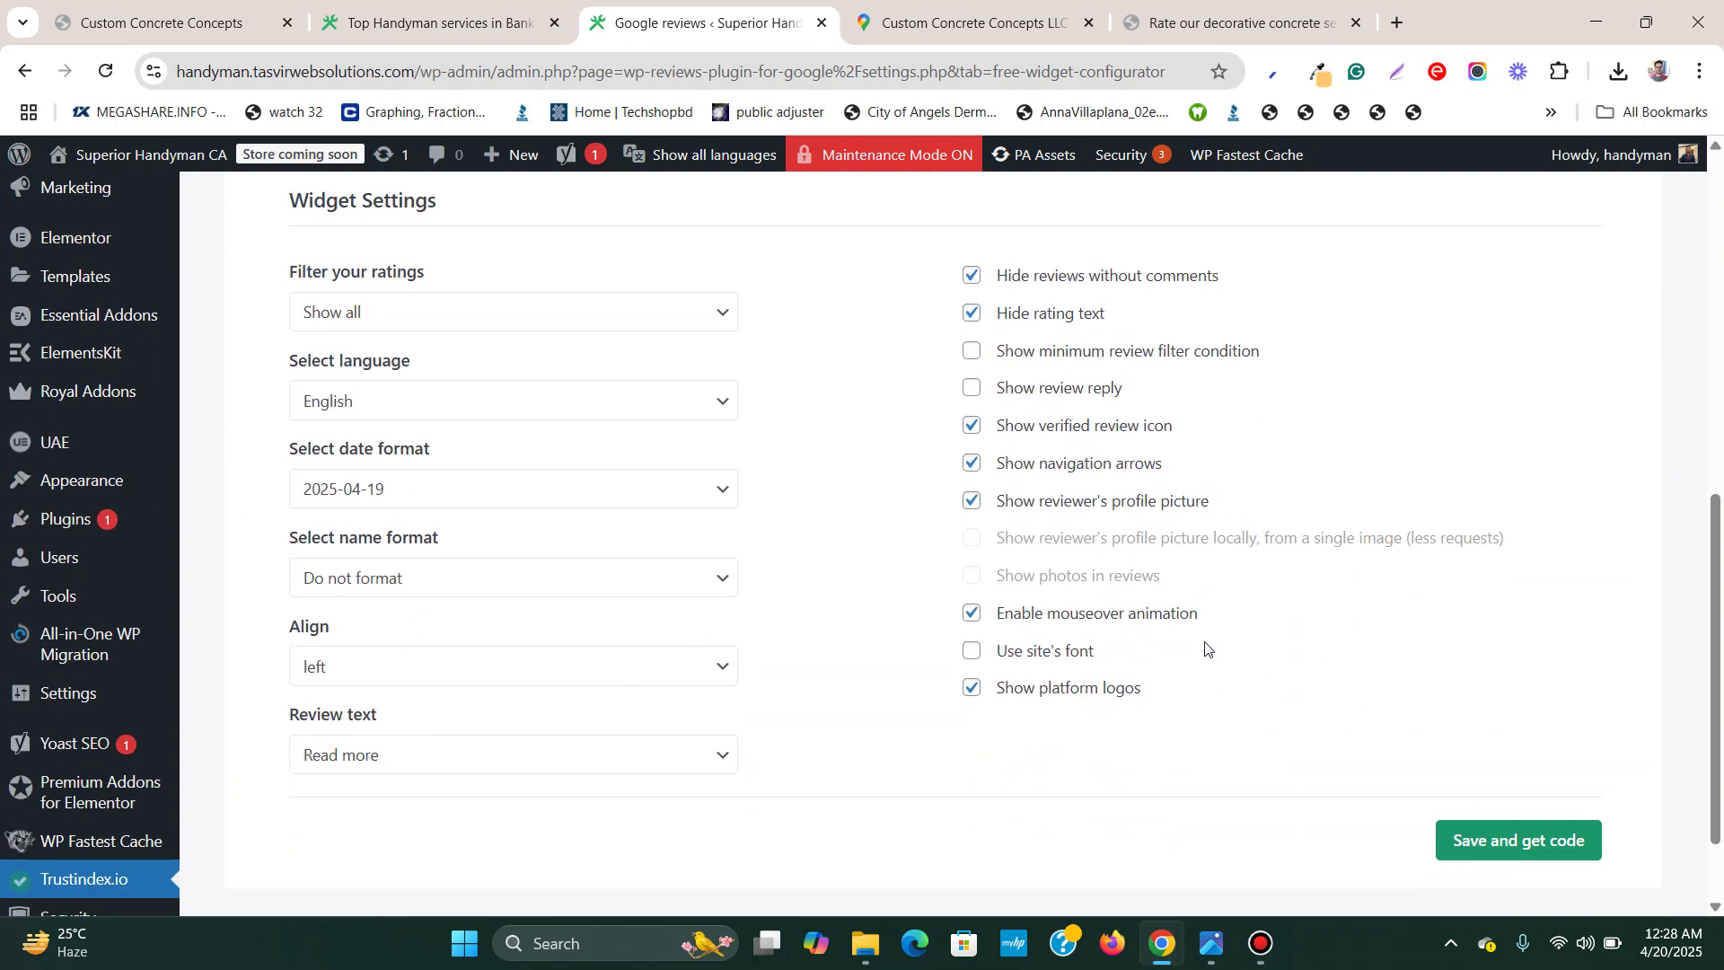
left_click(1494, 850)
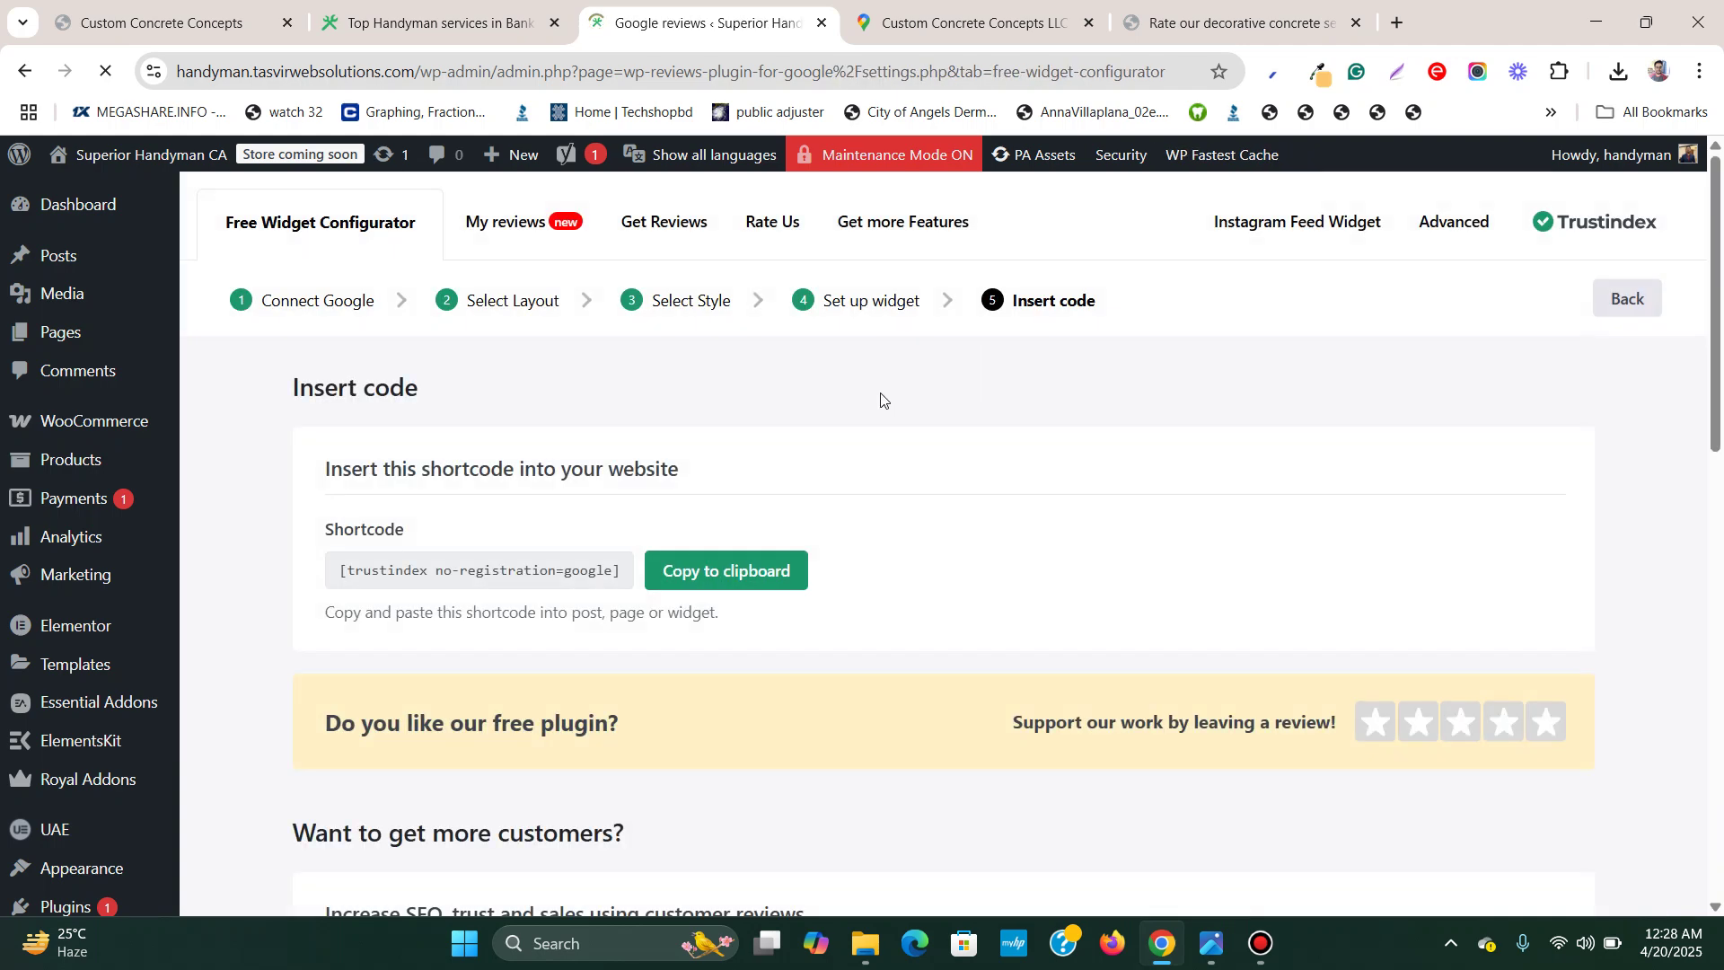
Check the [trustindex no-registration=google] shortcode, then return to the top of the live homepage tab
scroll(514, 392, "down", 1)
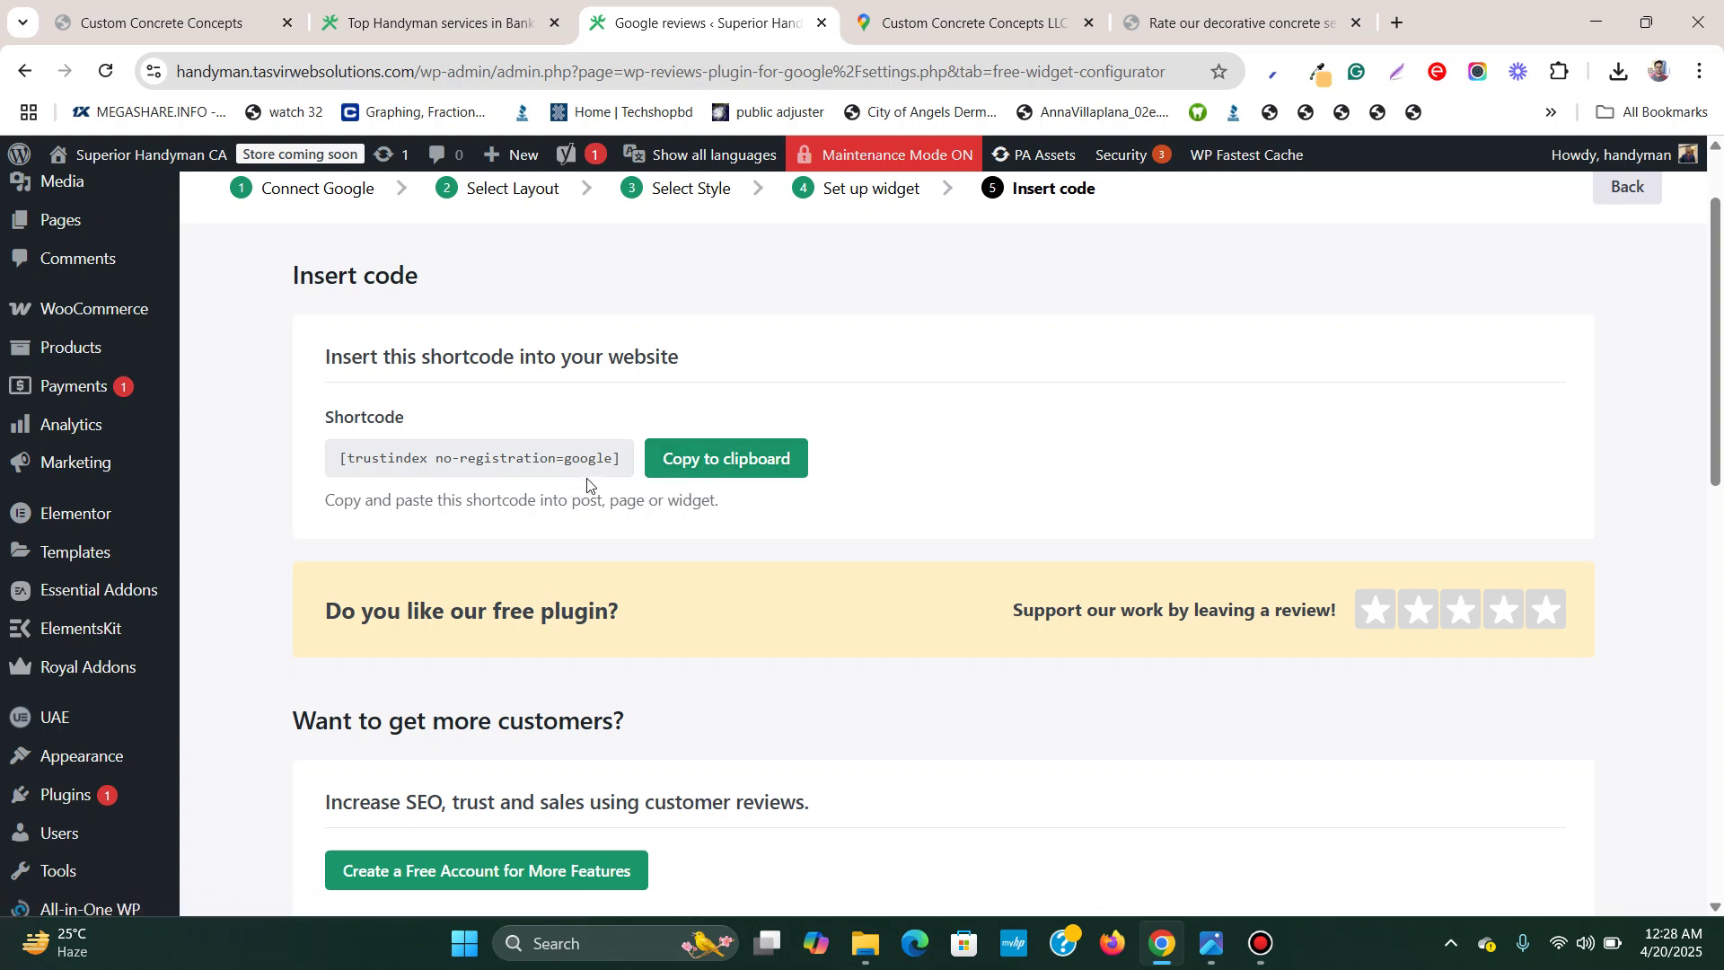
scroll(565, 463, "down", 1)
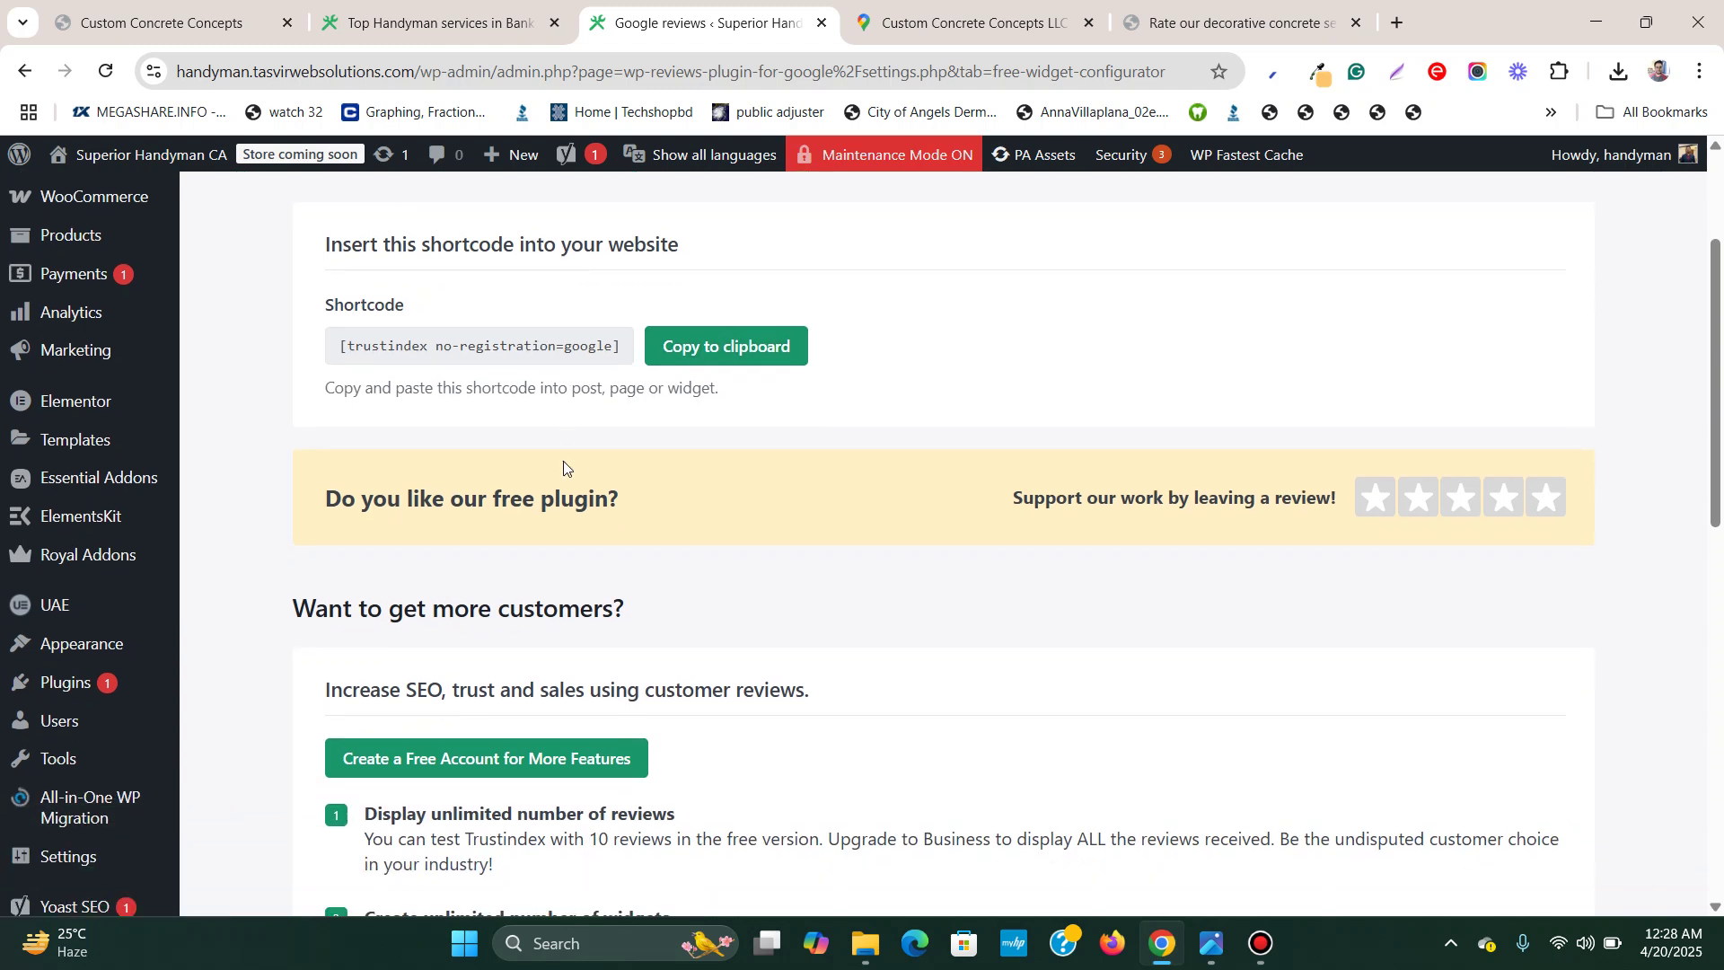
scroll(564, 467, "up", 1)
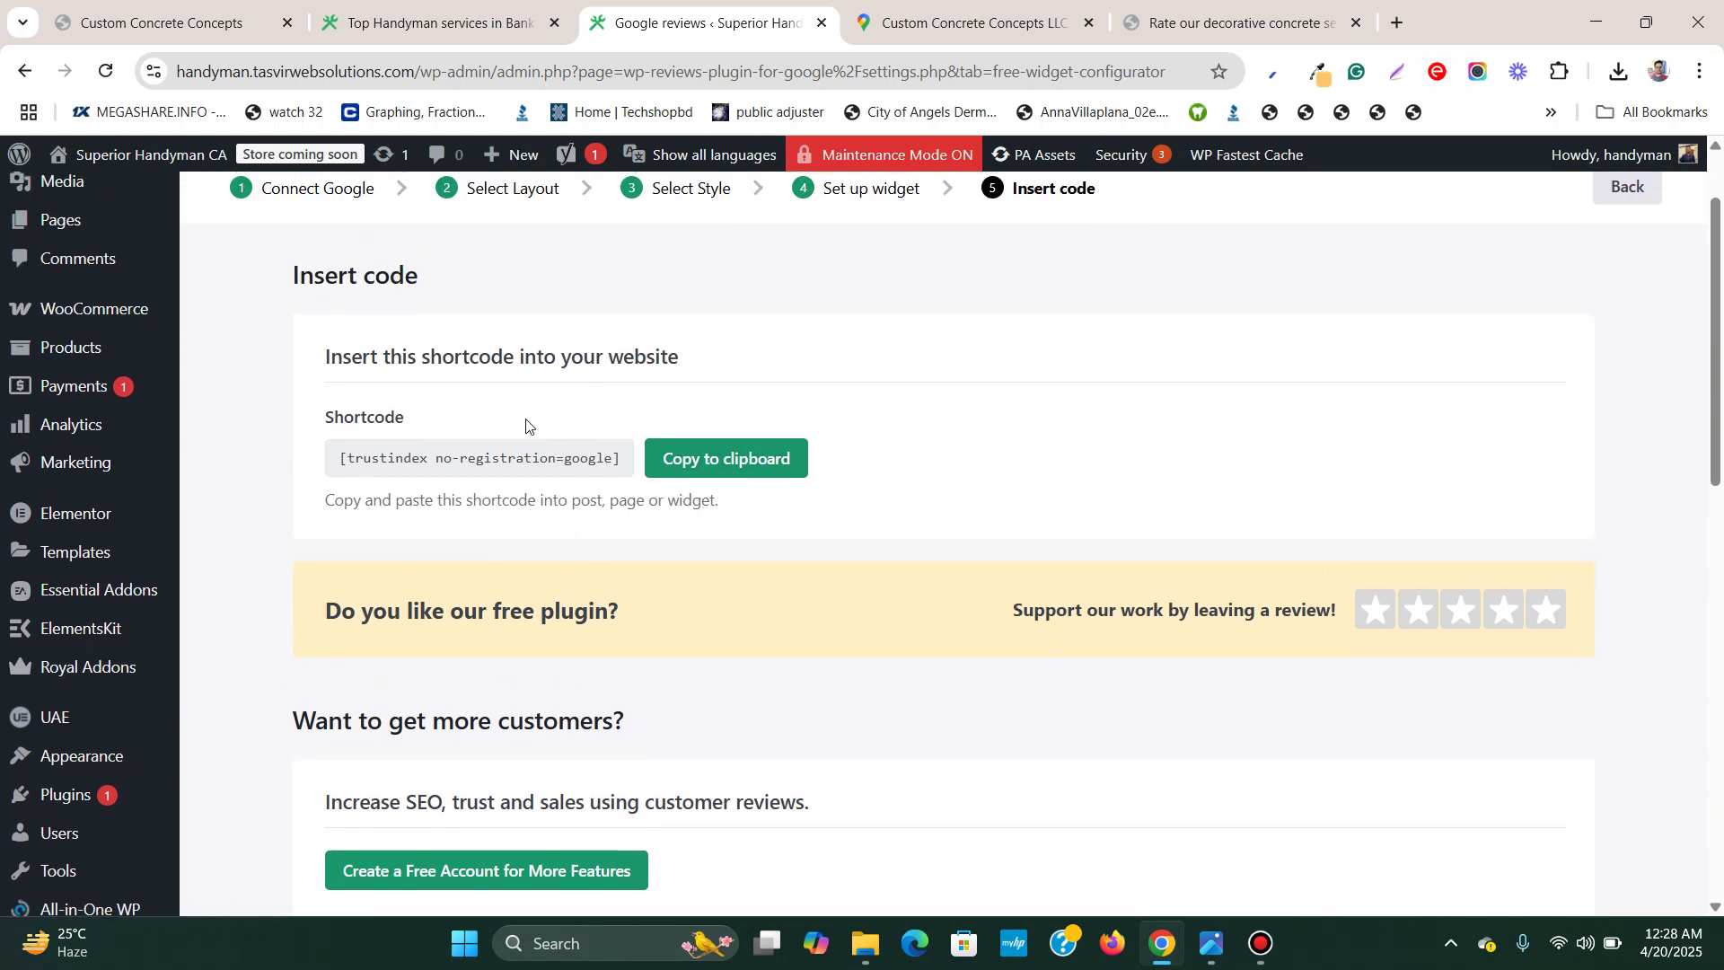
left_click(474, 22)
scroll(634, 360, "up", 20)
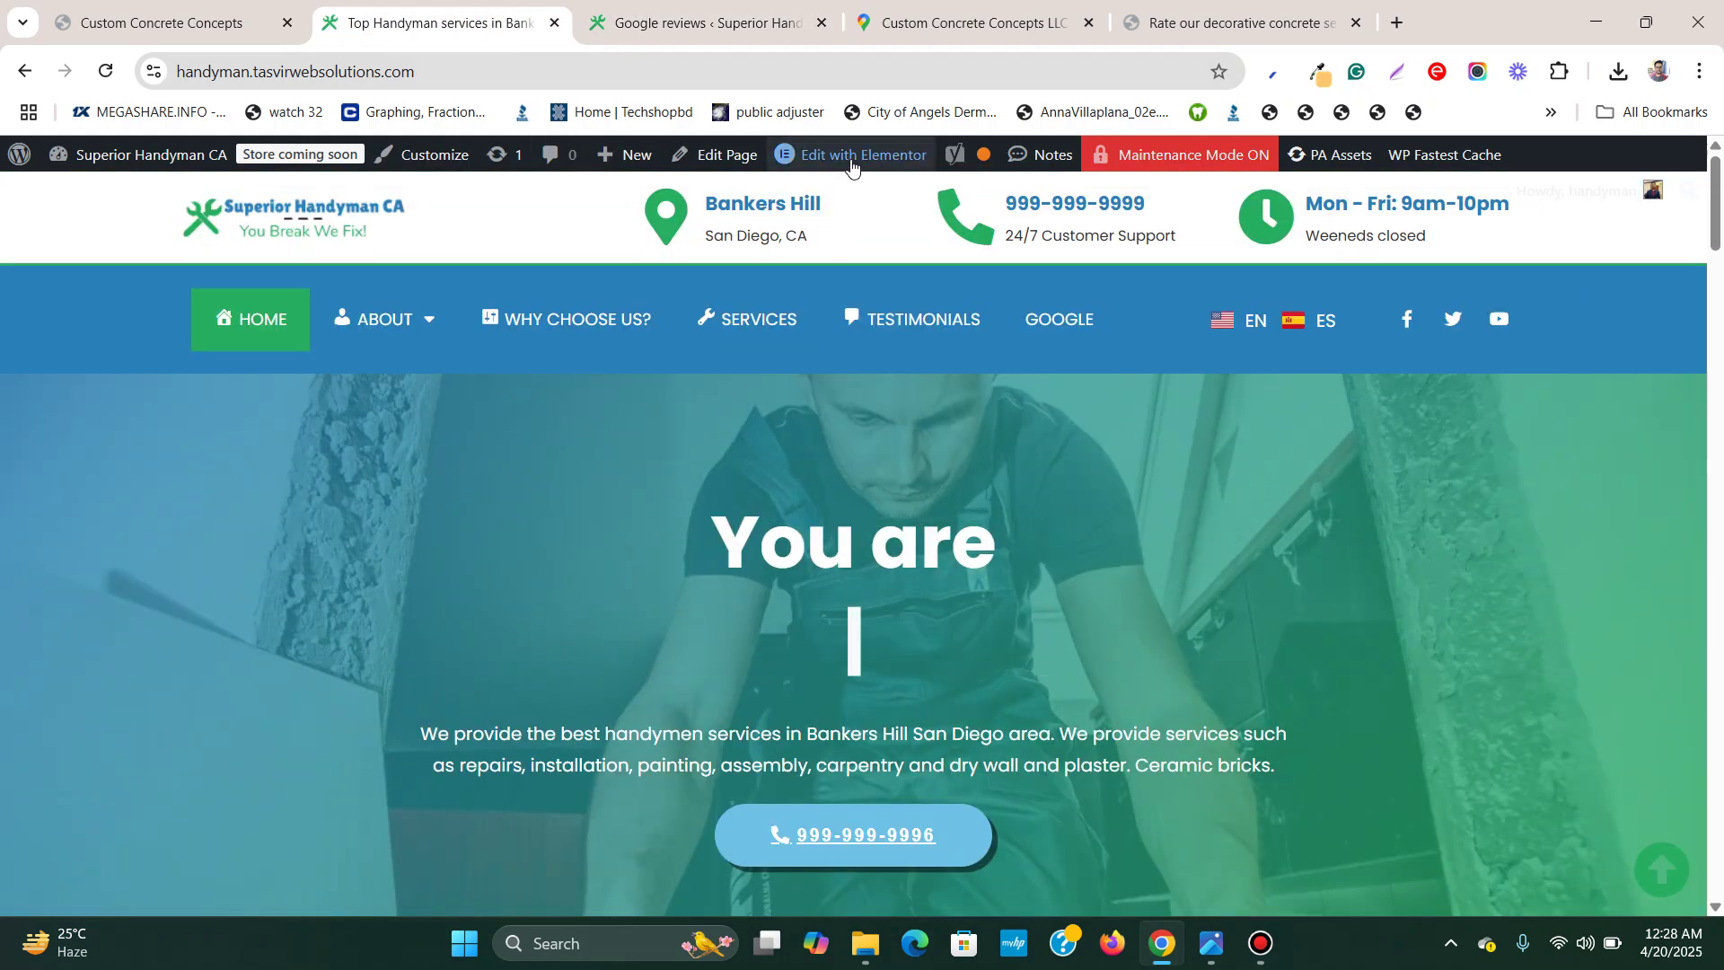
Open the homepage's Elementor editor in a new tab, then return to the Trustindex shortcode page
right_click(892, 154)
left_click(952, 175)
left_click(656, 9)
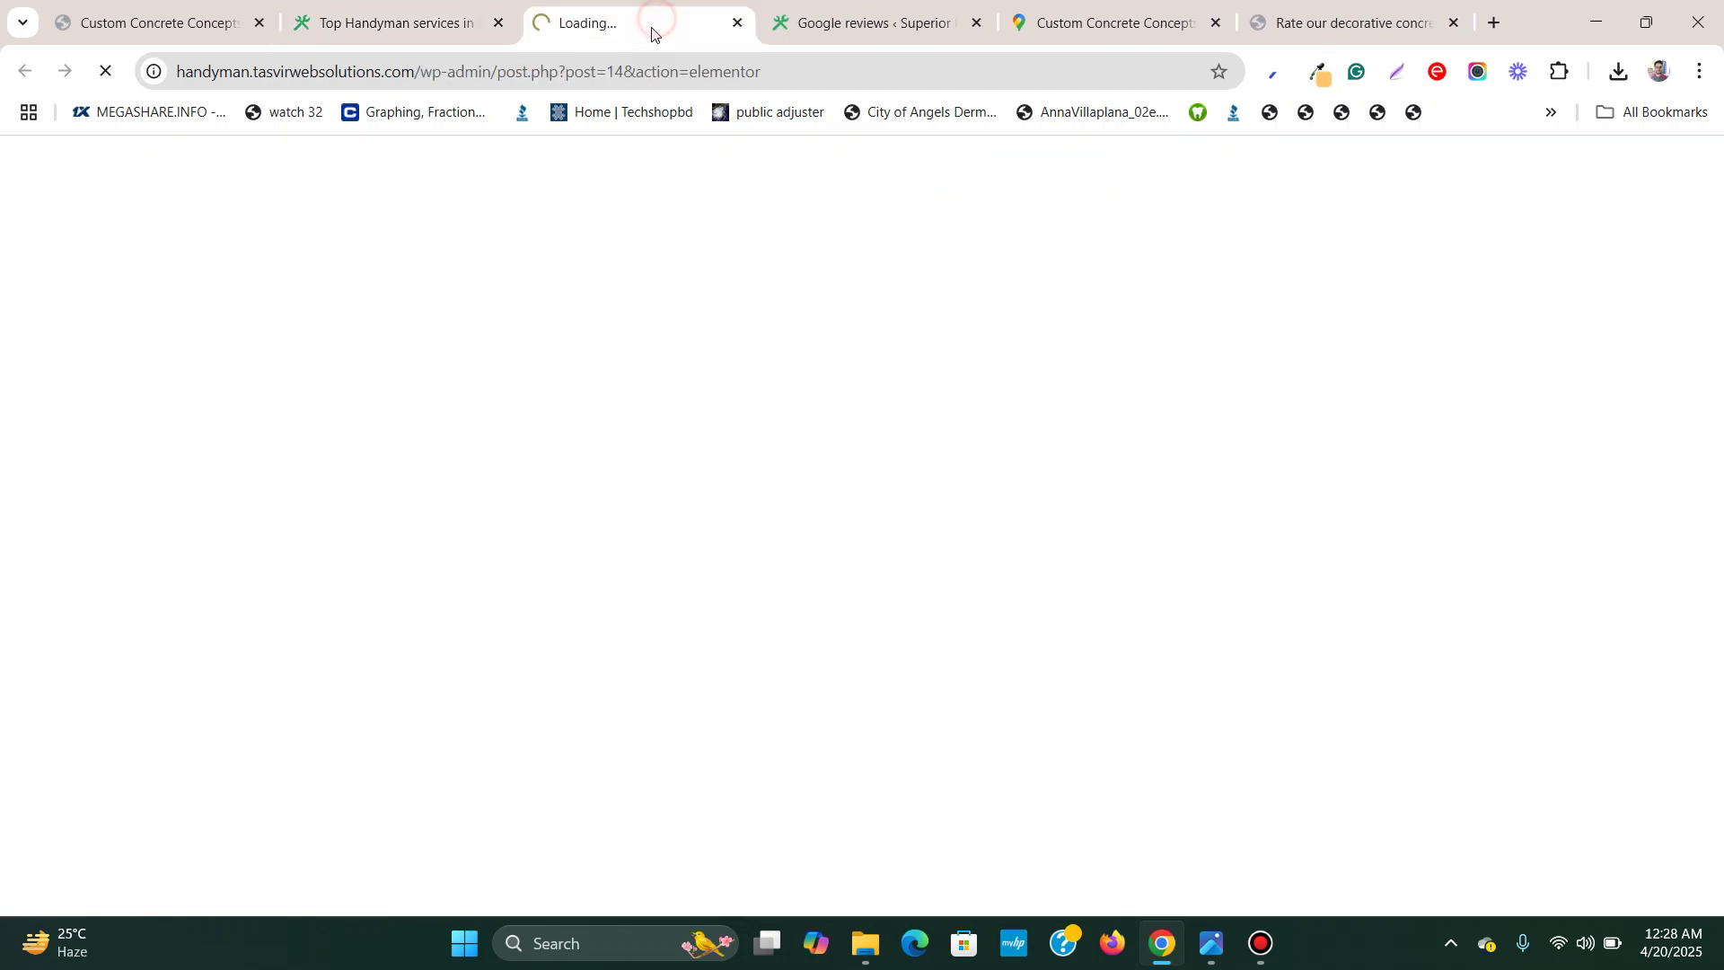
left_click(846, 29)
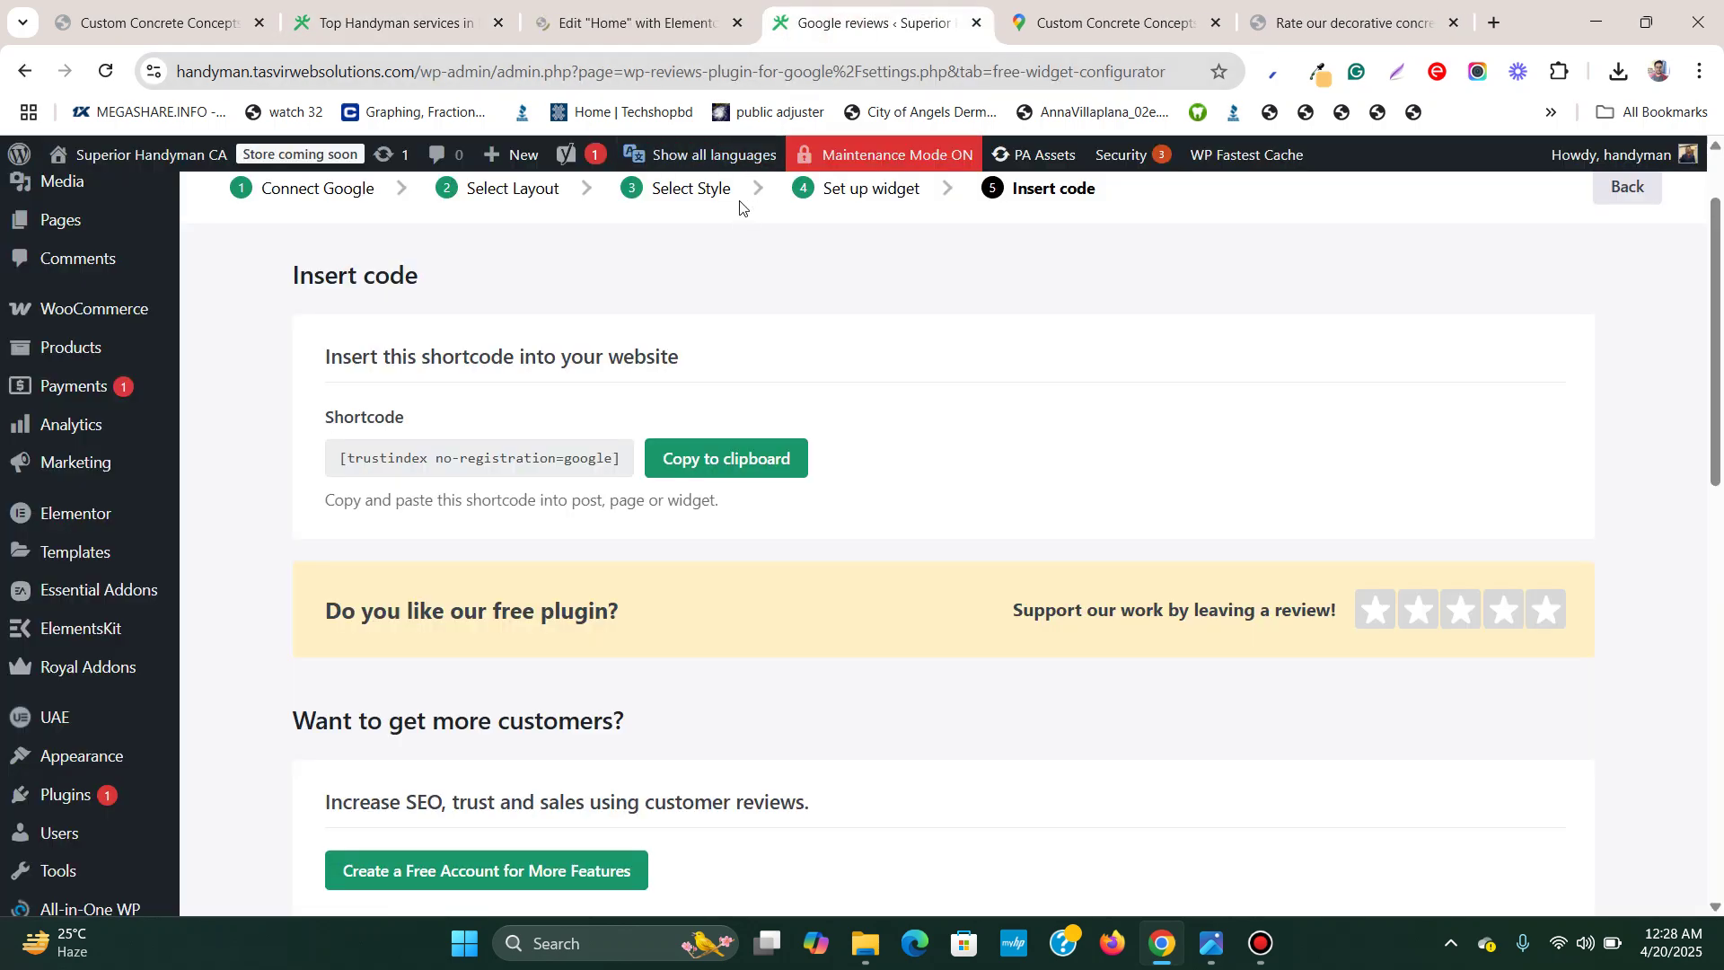
left_click(601, 23)
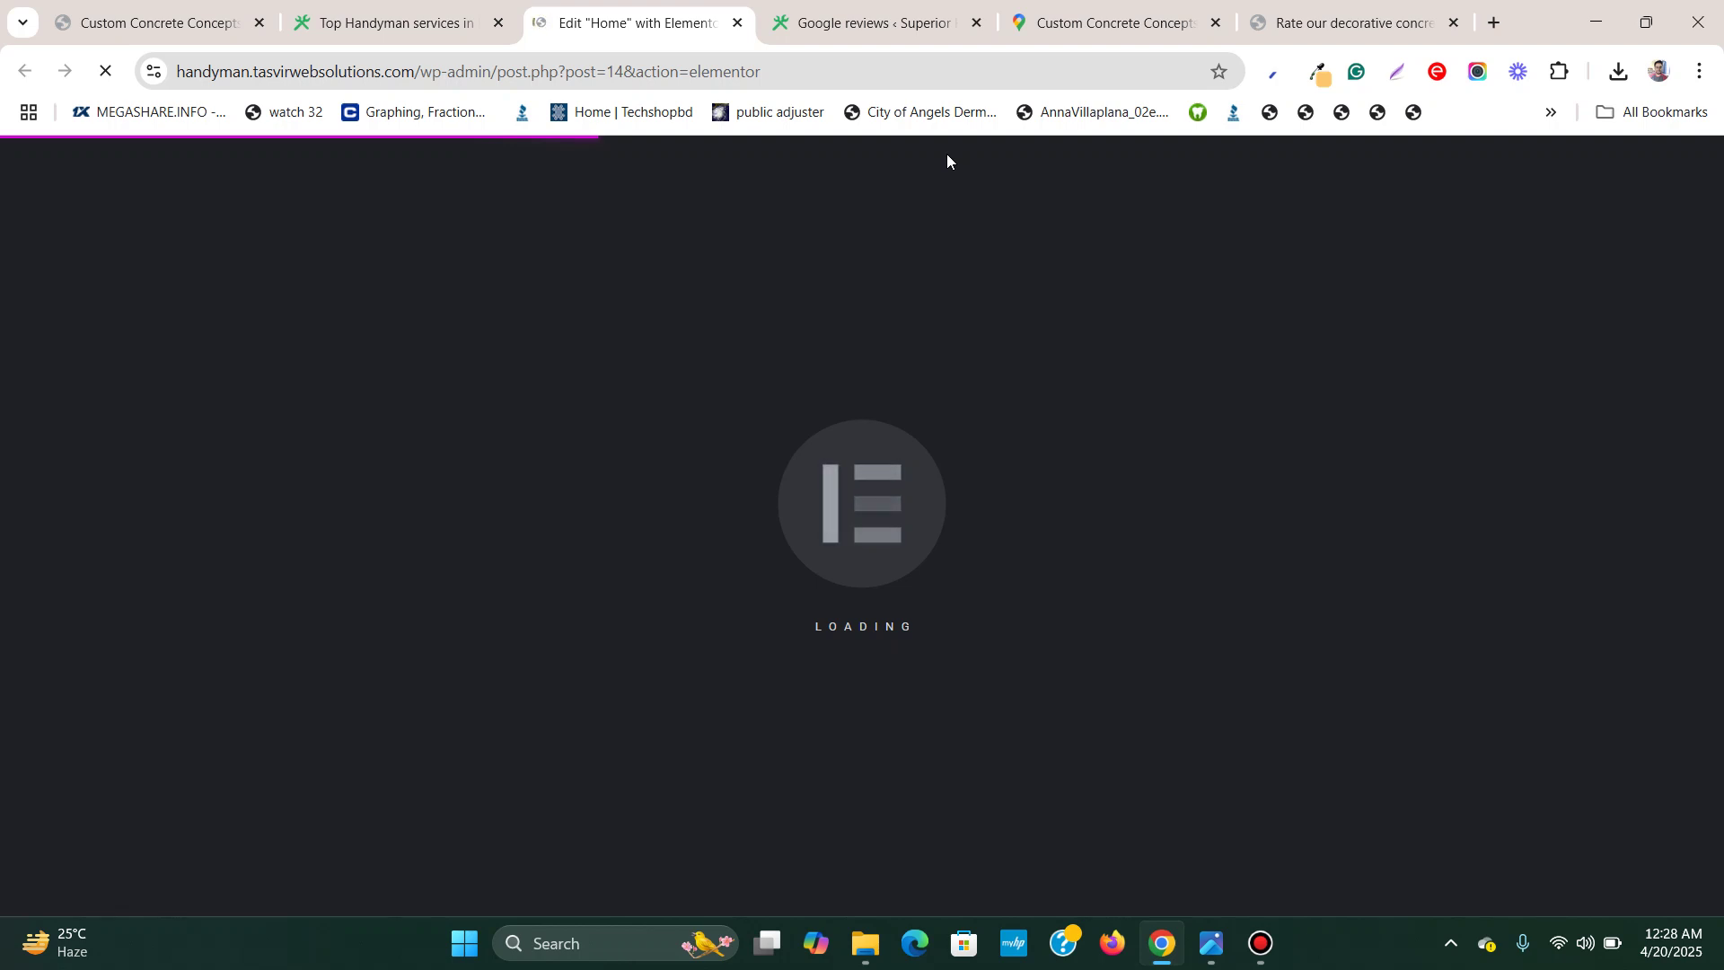
left_click(869, 36)
scroll(1027, 303, "up", 1)
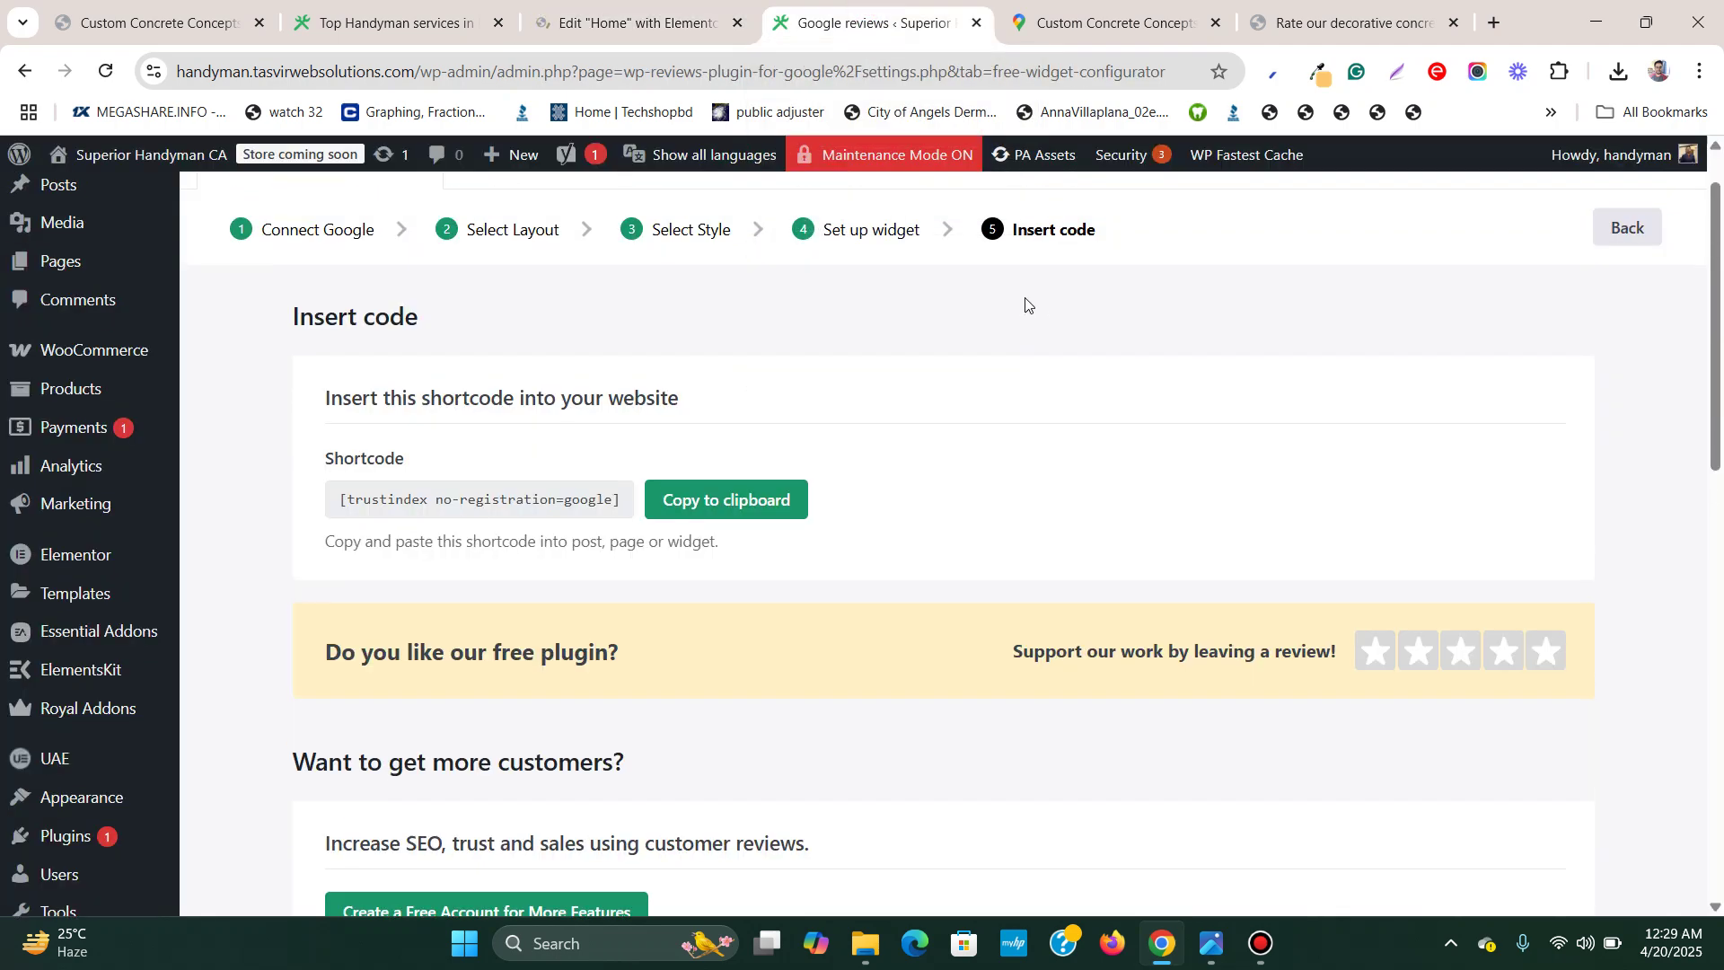
scroll(1024, 307, "down", 2)
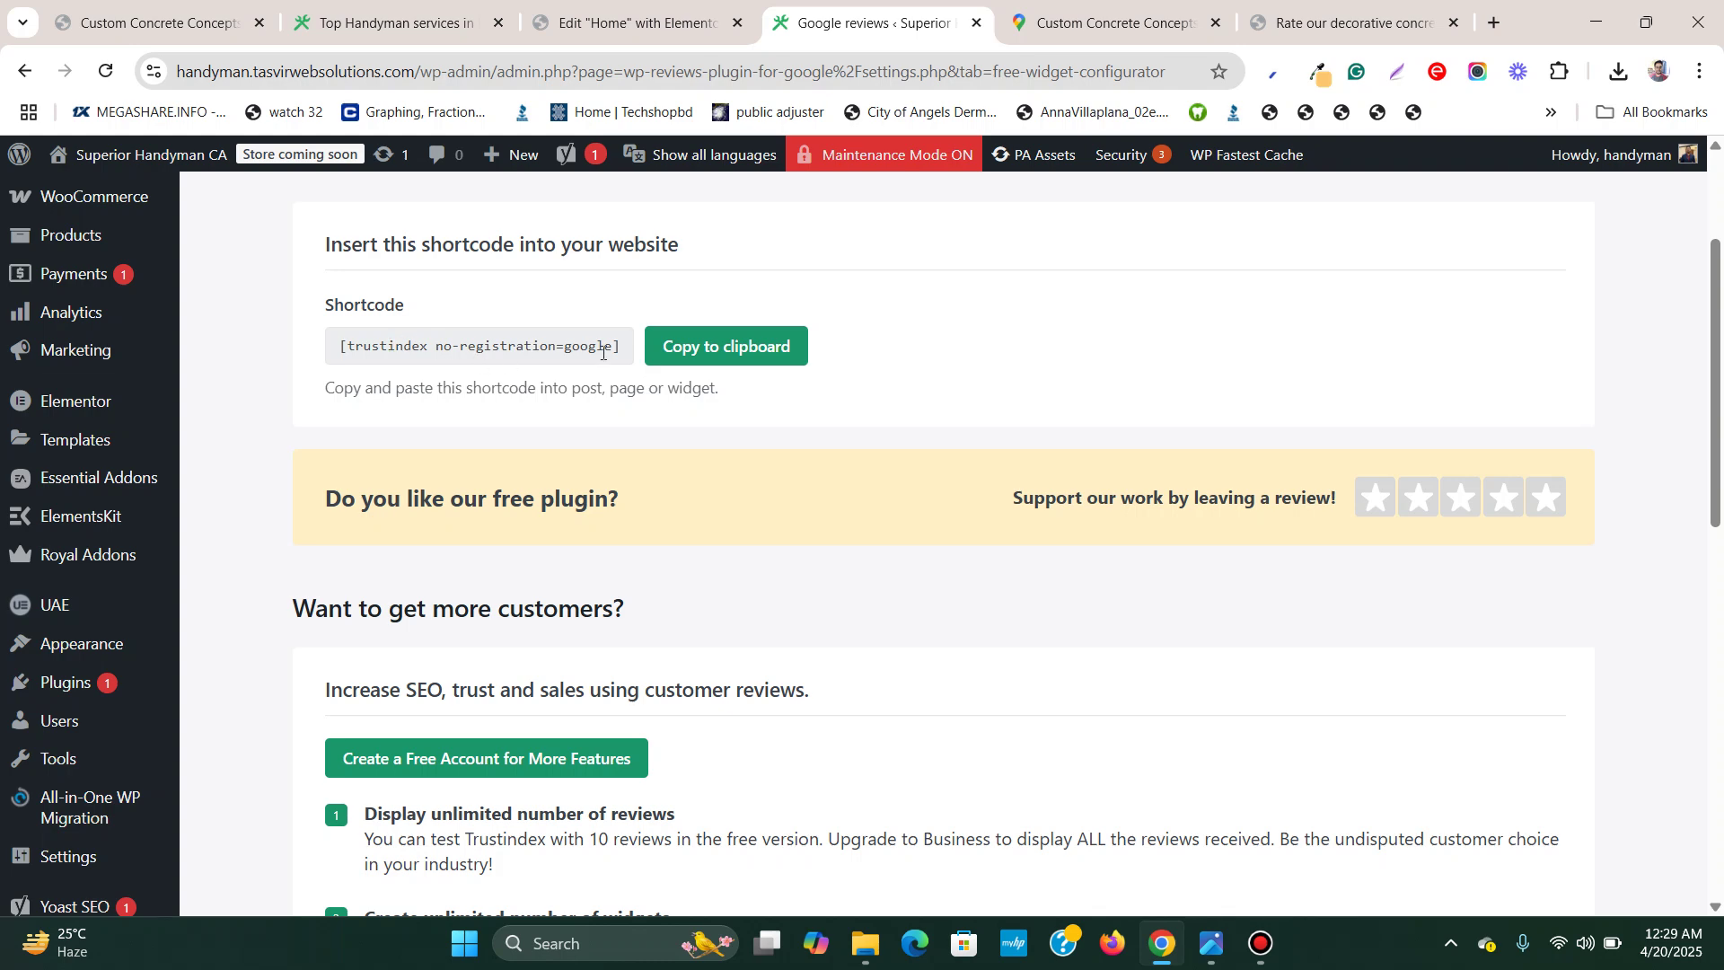
Copy the Trustindex shortcode, find 'What our clients are saying' in Elementor, and search widgets for 'sh'
left_click(793, 351)
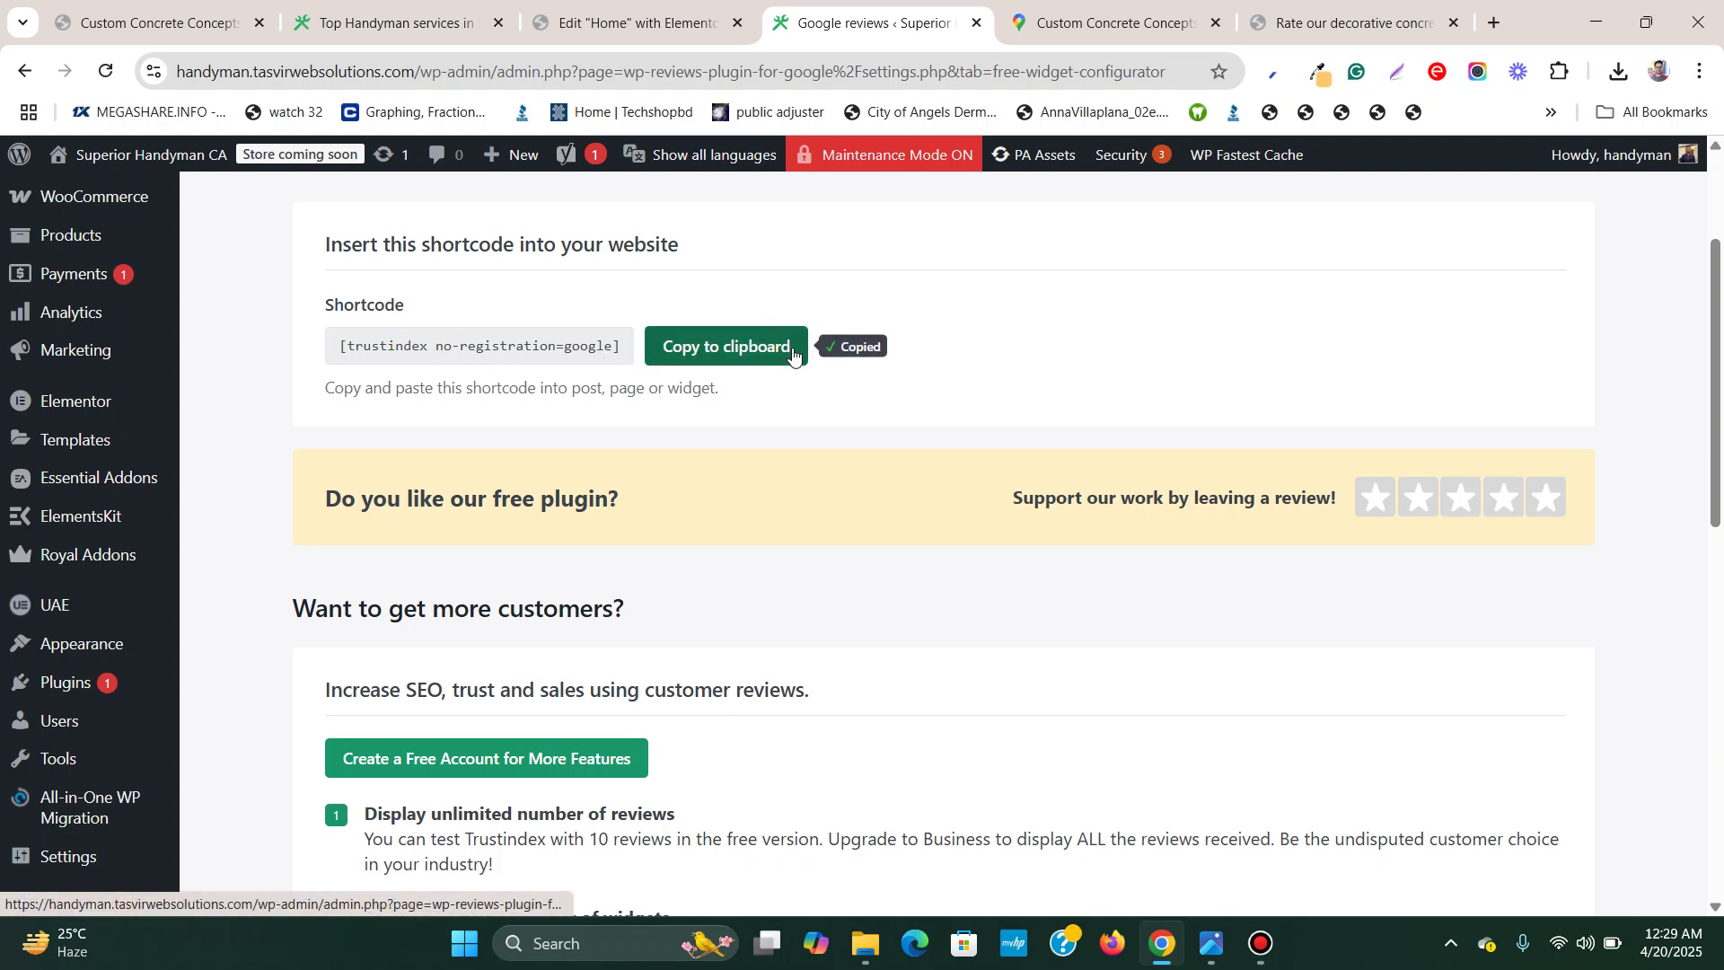
left_click(697, 21)
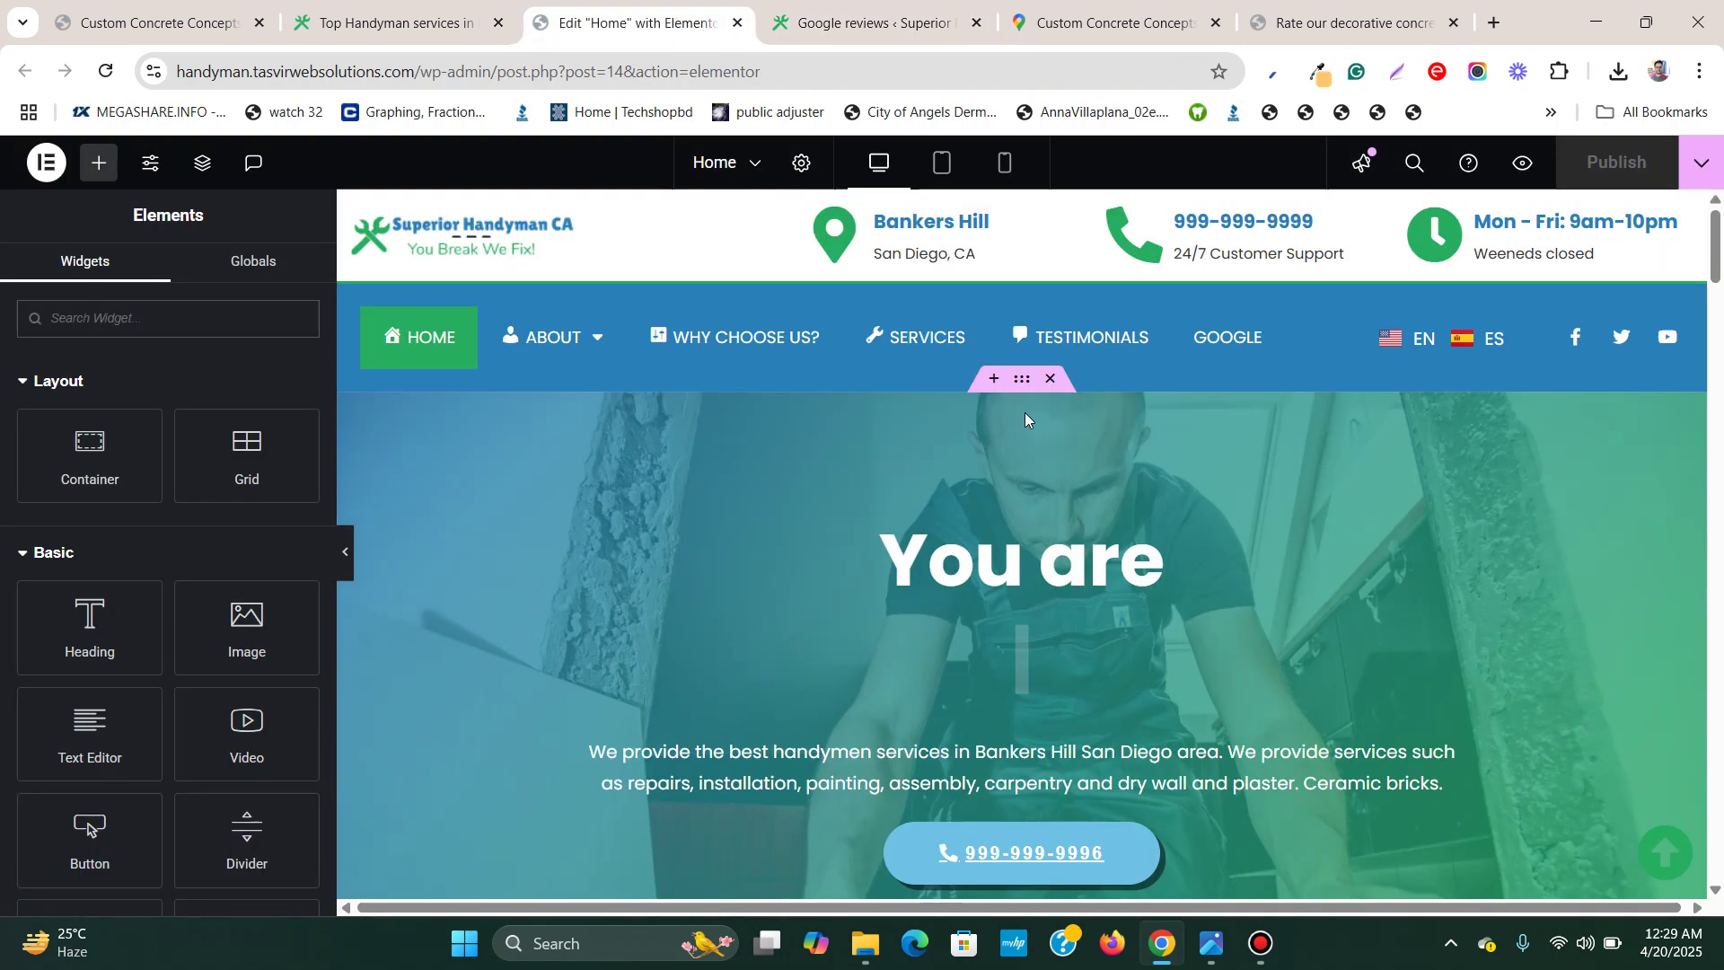
scroll(1023, 426, "down", 20)
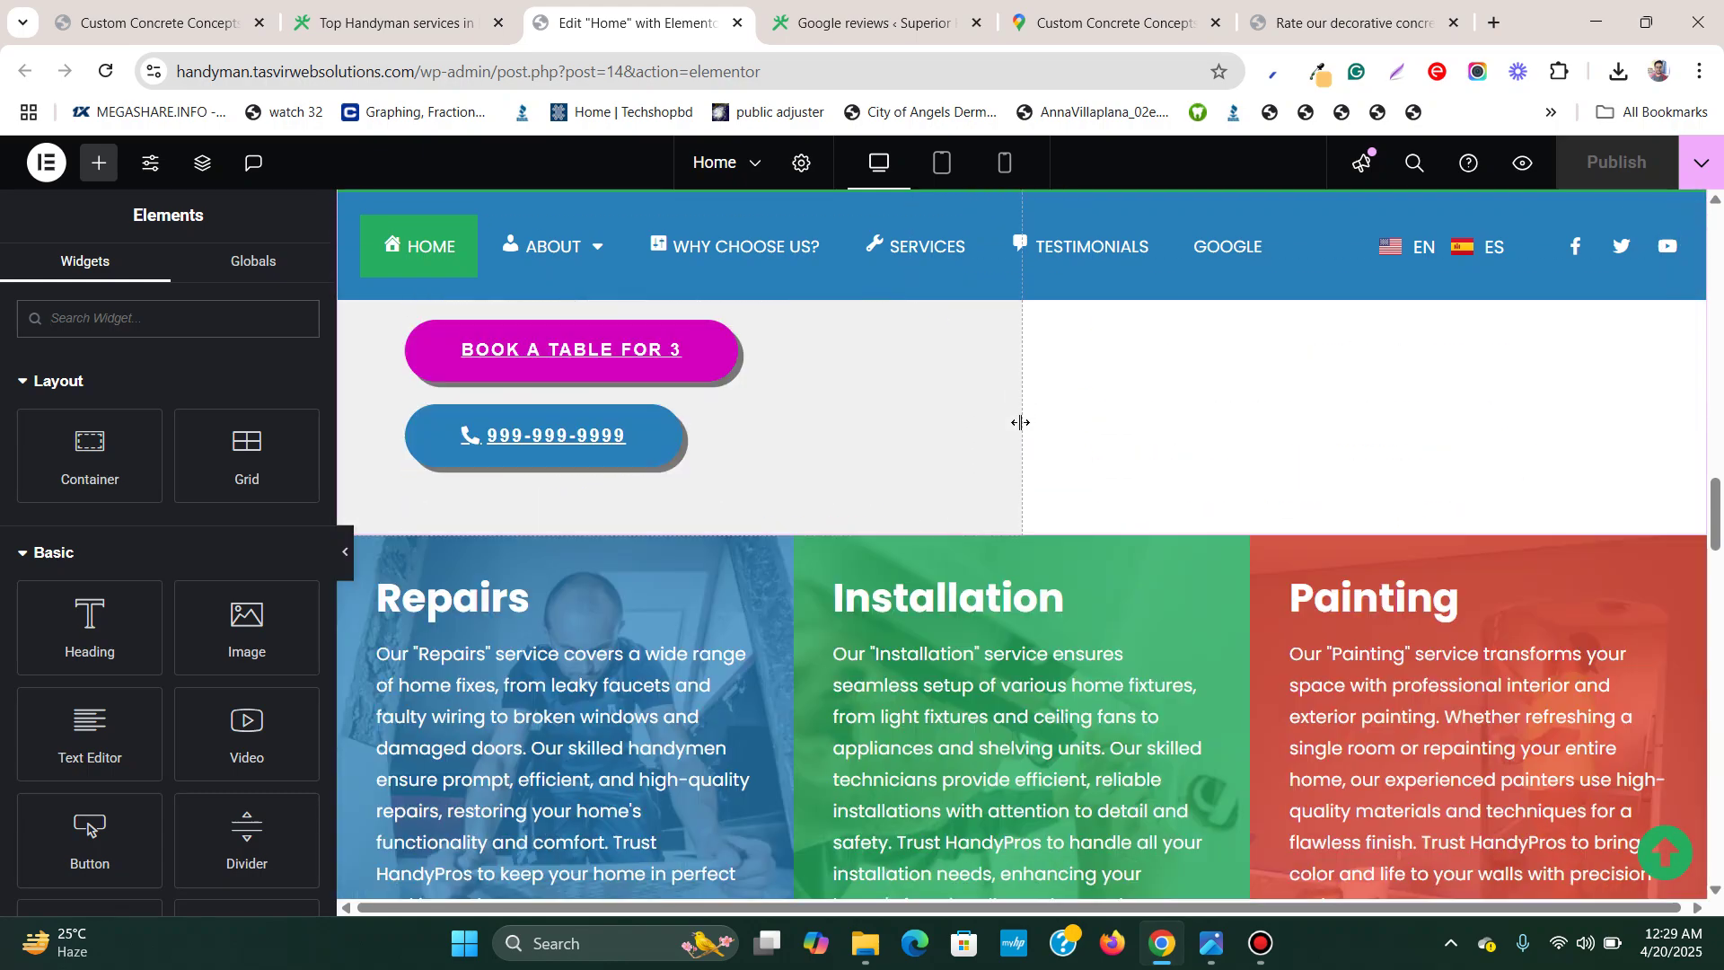
scroll(1013, 418, "down", 8)
scroll(1042, 557, "up", 4)
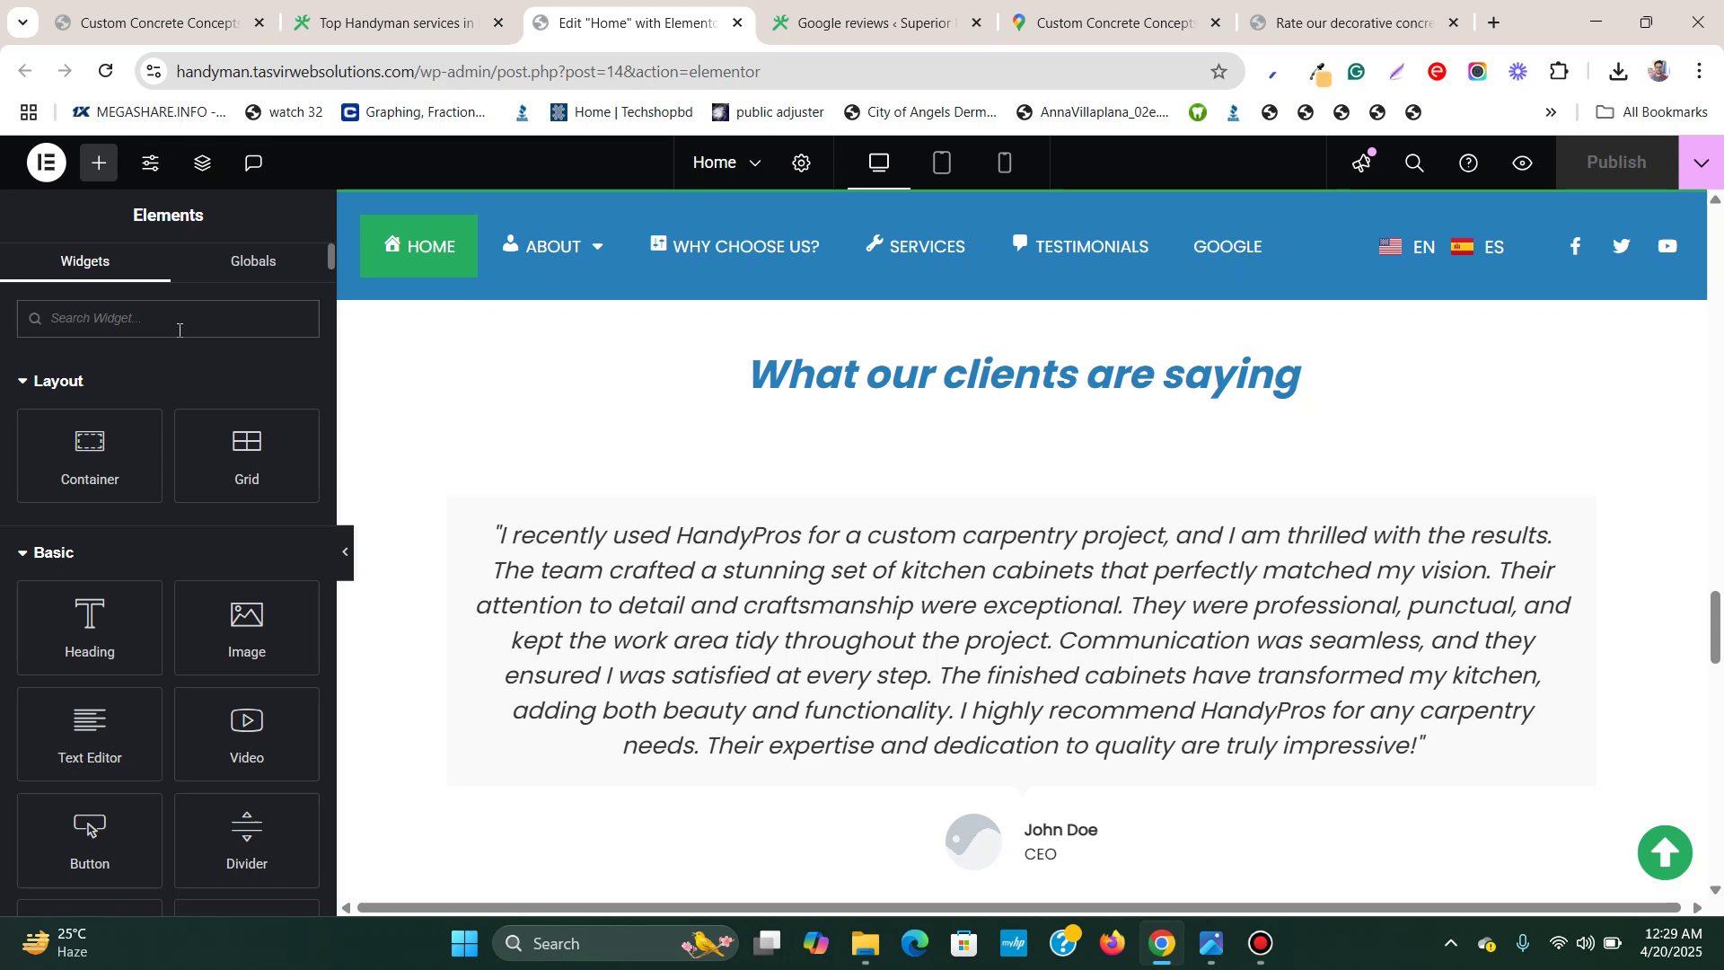
type("s")
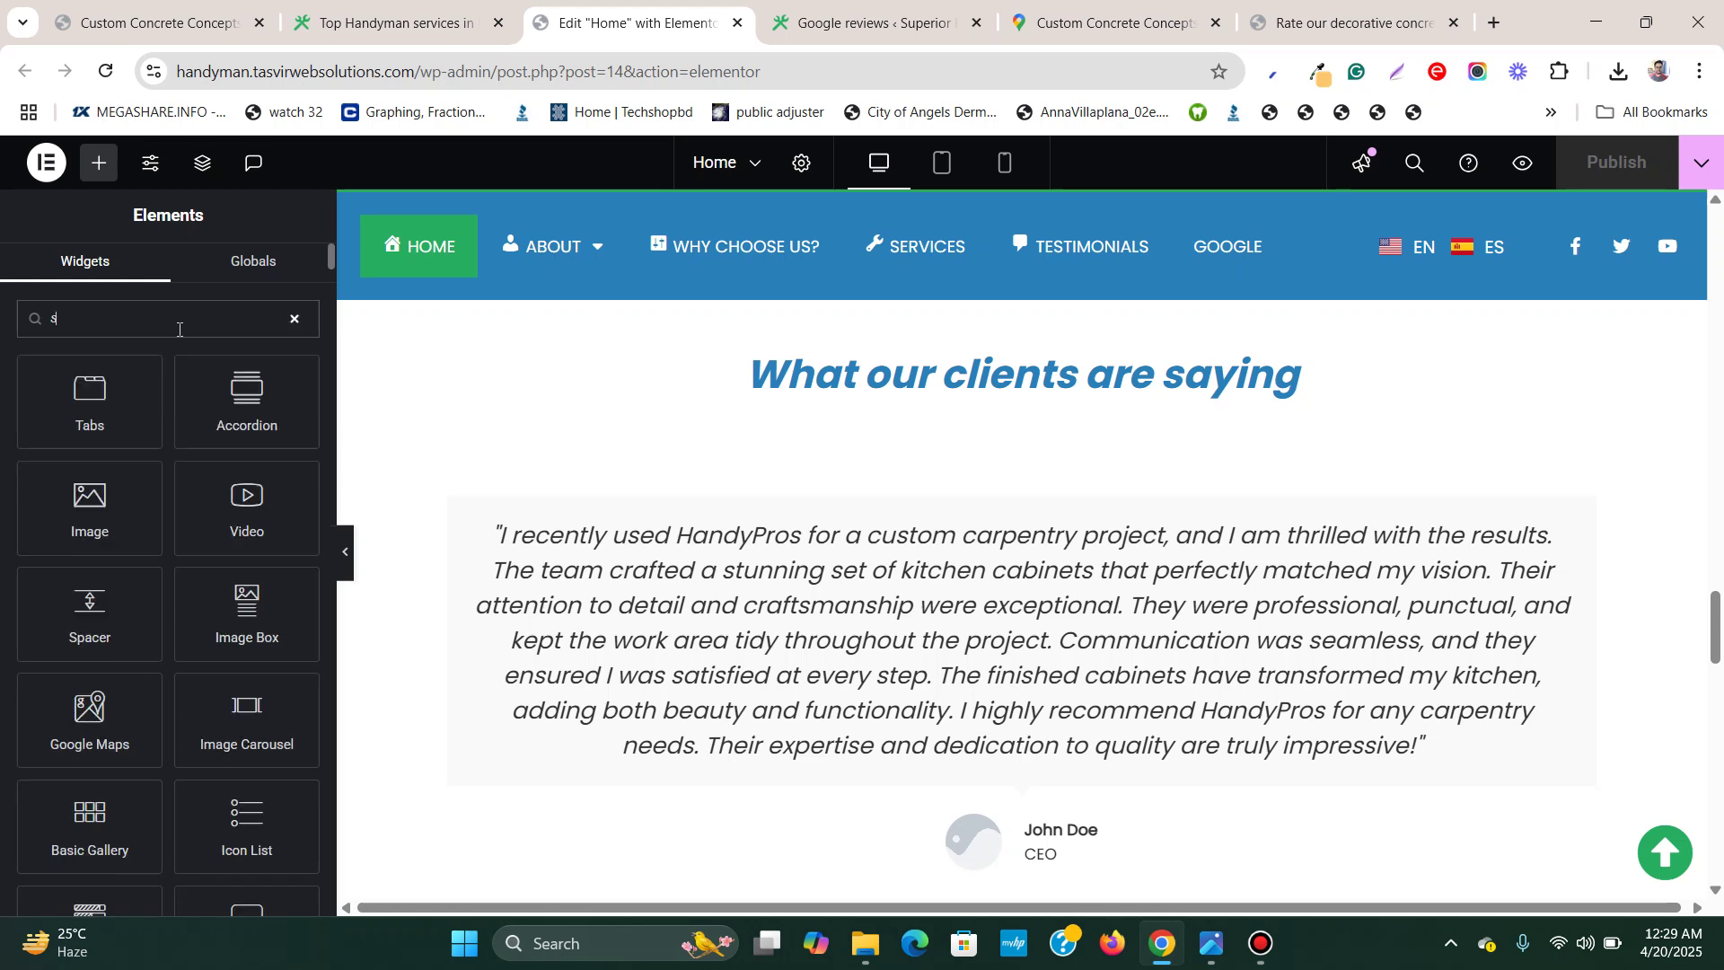
type("h")
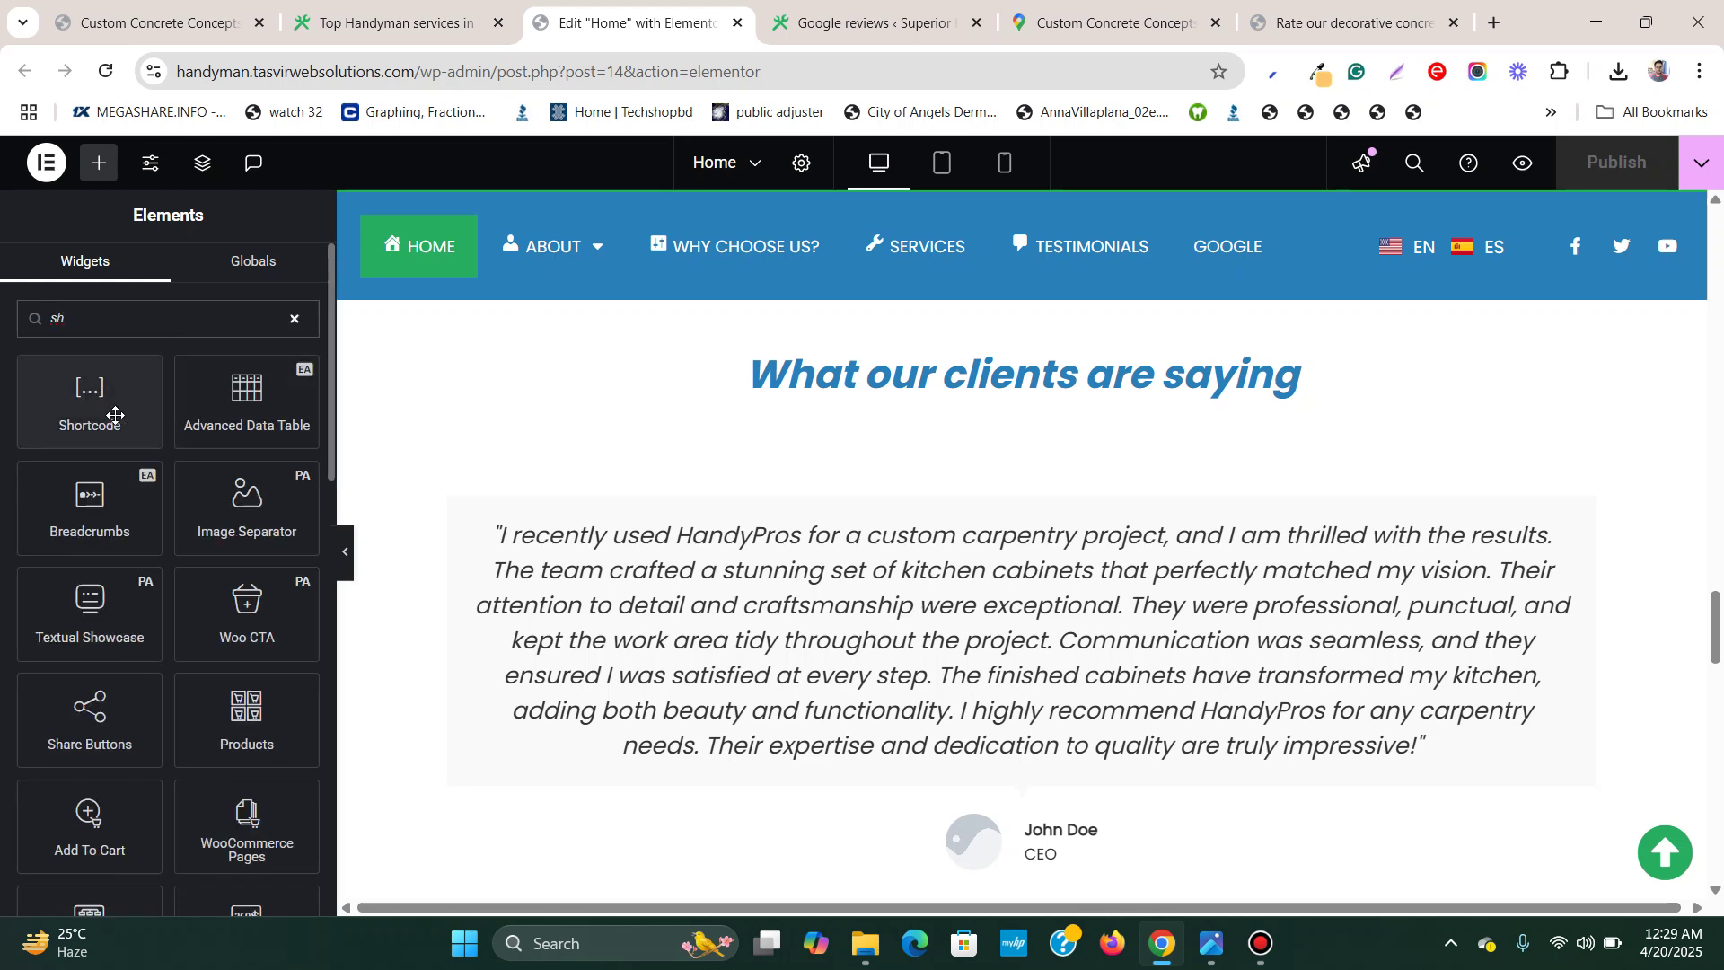
Add a Shortcode widget under the heading containing [trustindex no-registration=google] and apply it
left_click_drag(103, 407, 1020, 542)
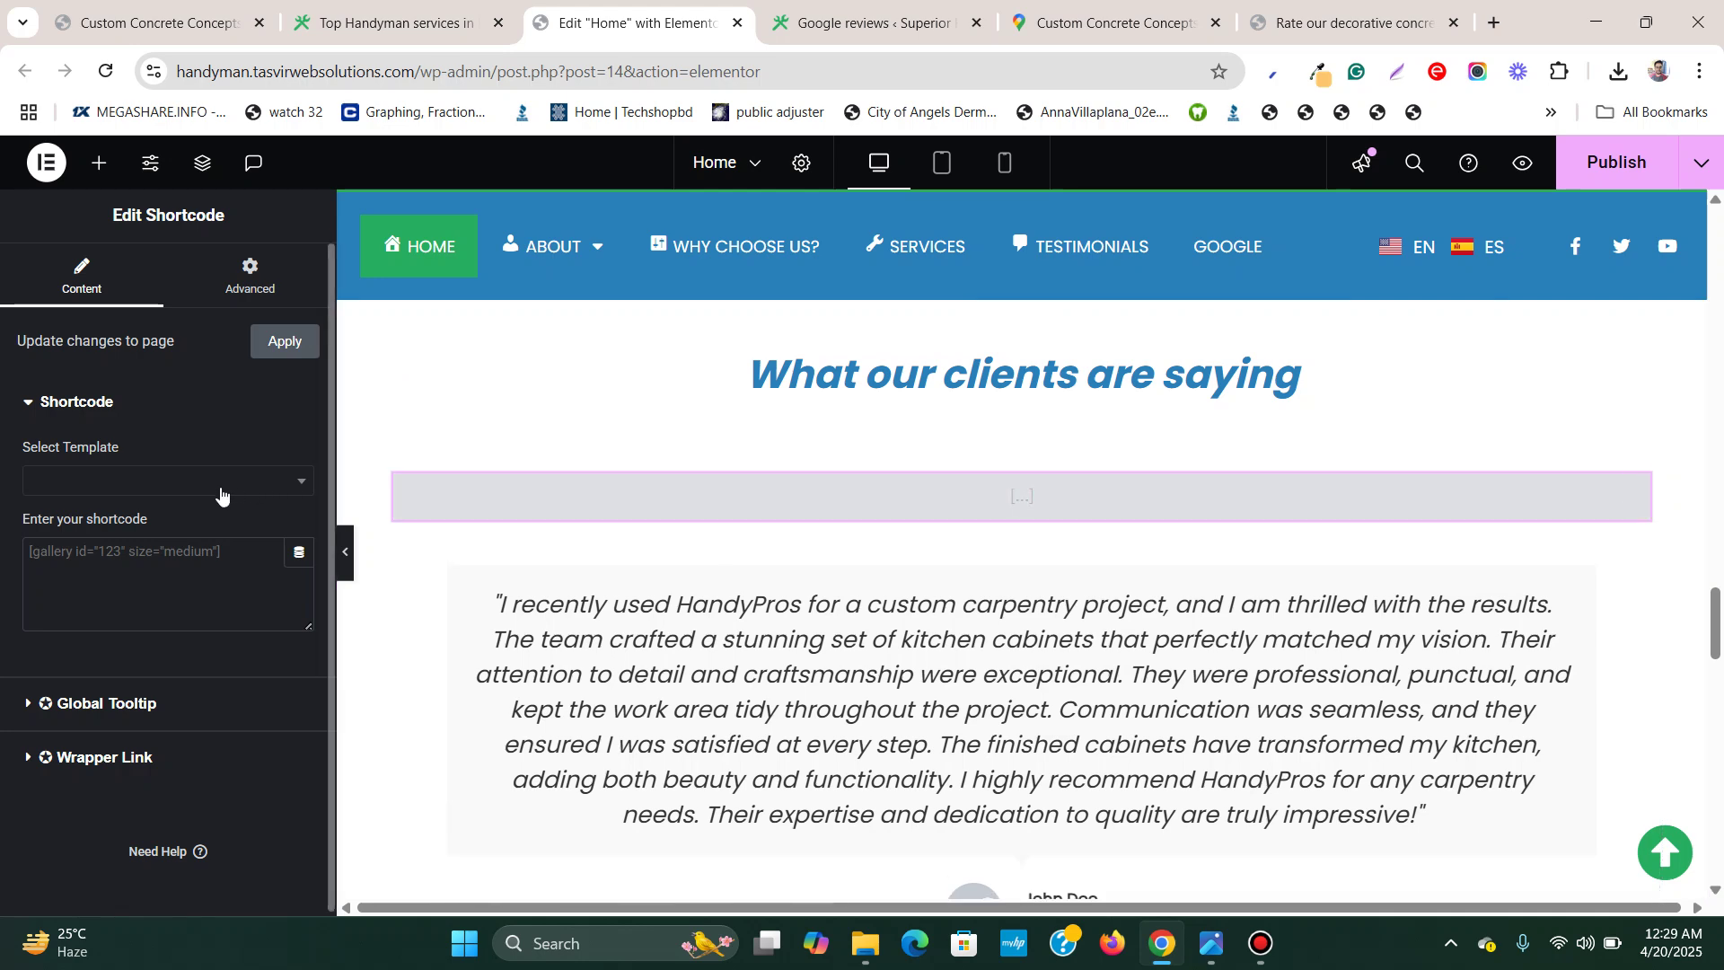
right_click(203, 558)
left_click(278, 601)
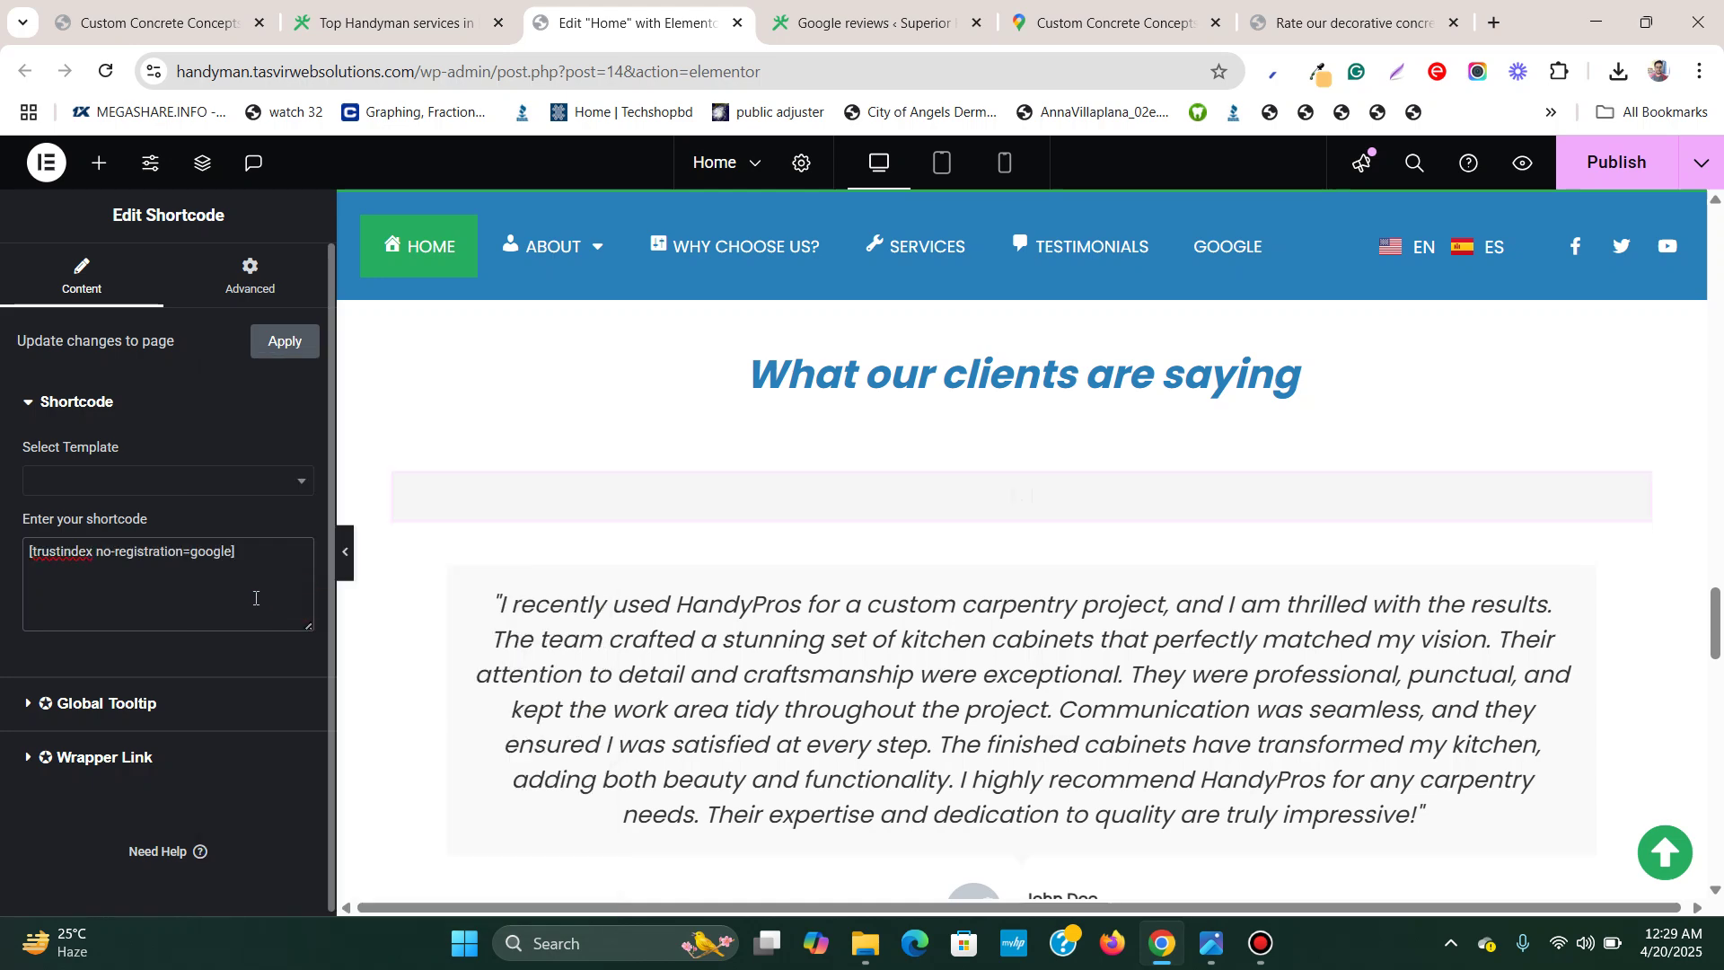
left_click(300, 345)
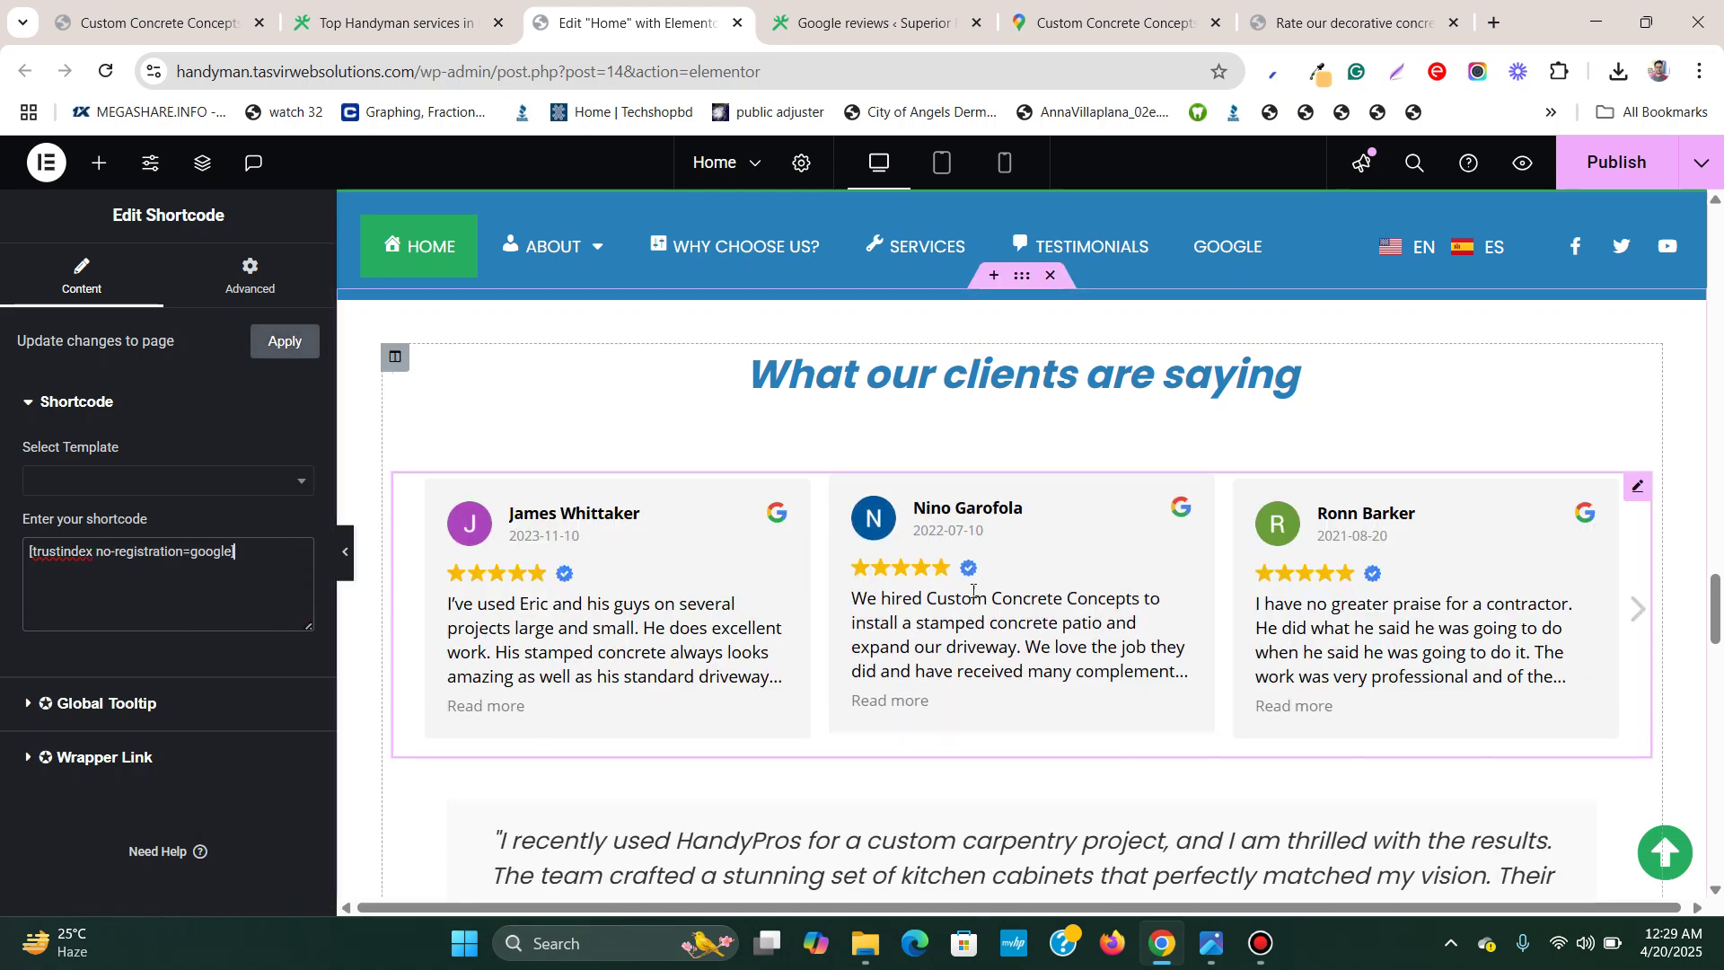
left_click(287, 356)
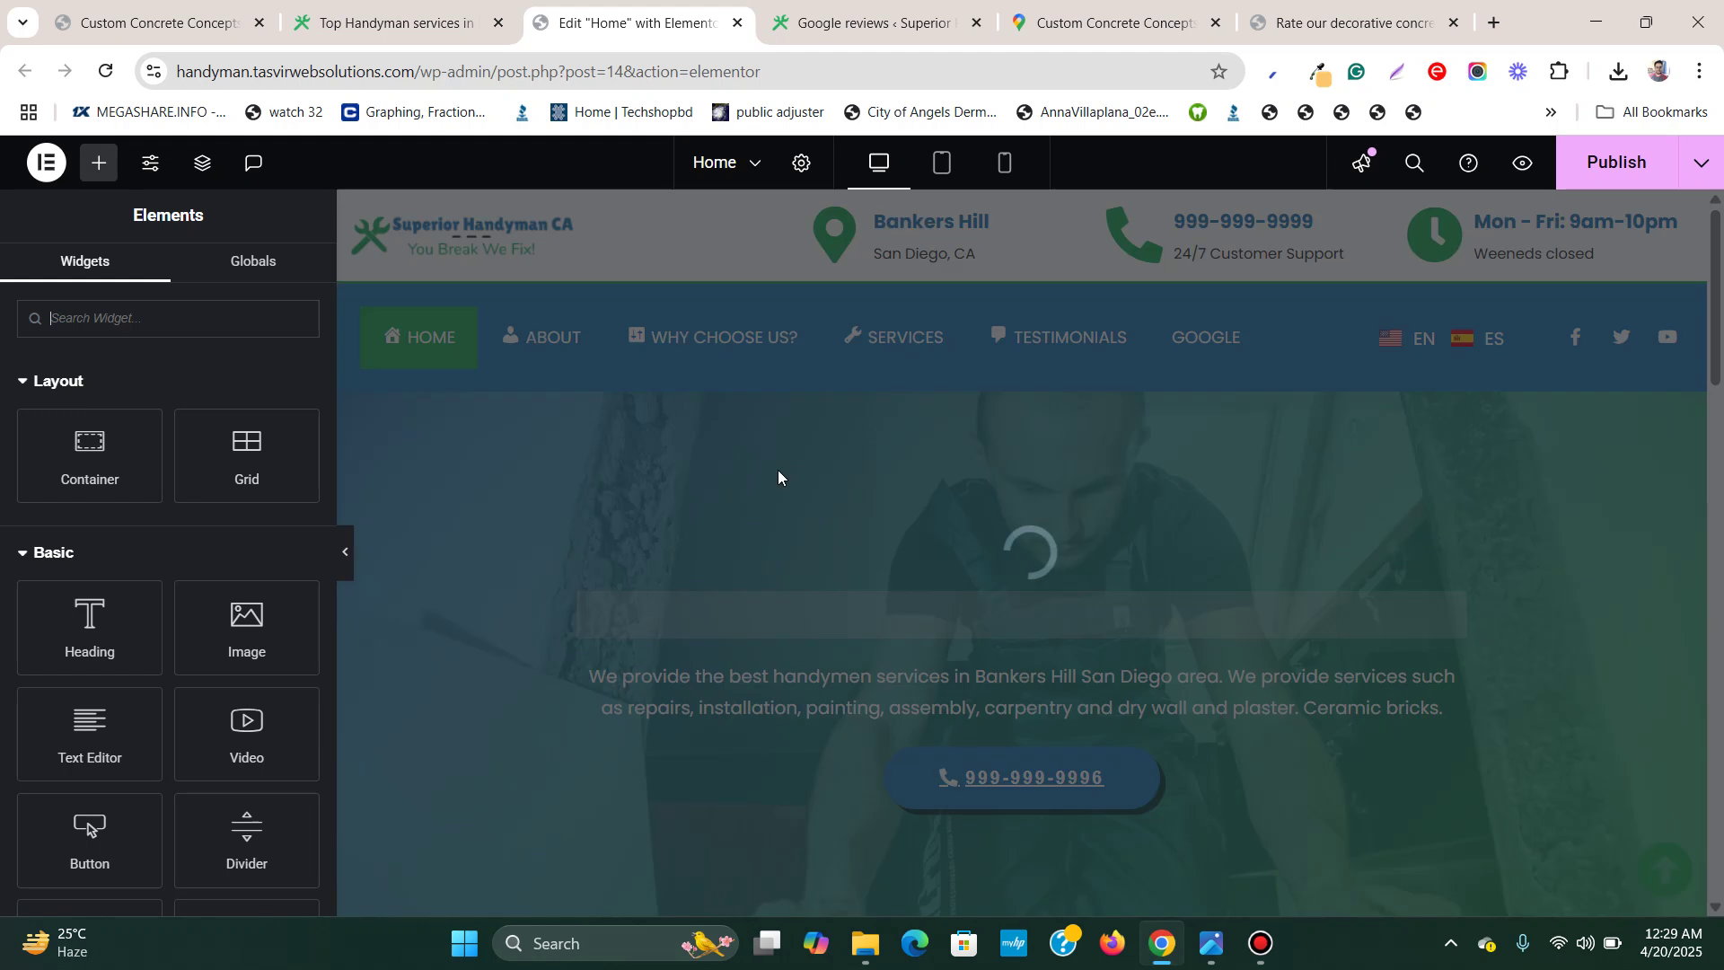
Scroll the homepage and select the Trustindex review slider widget to check its shortcode
scroll(793, 512, "down", 10)
scroll(792, 515, "down", 8)
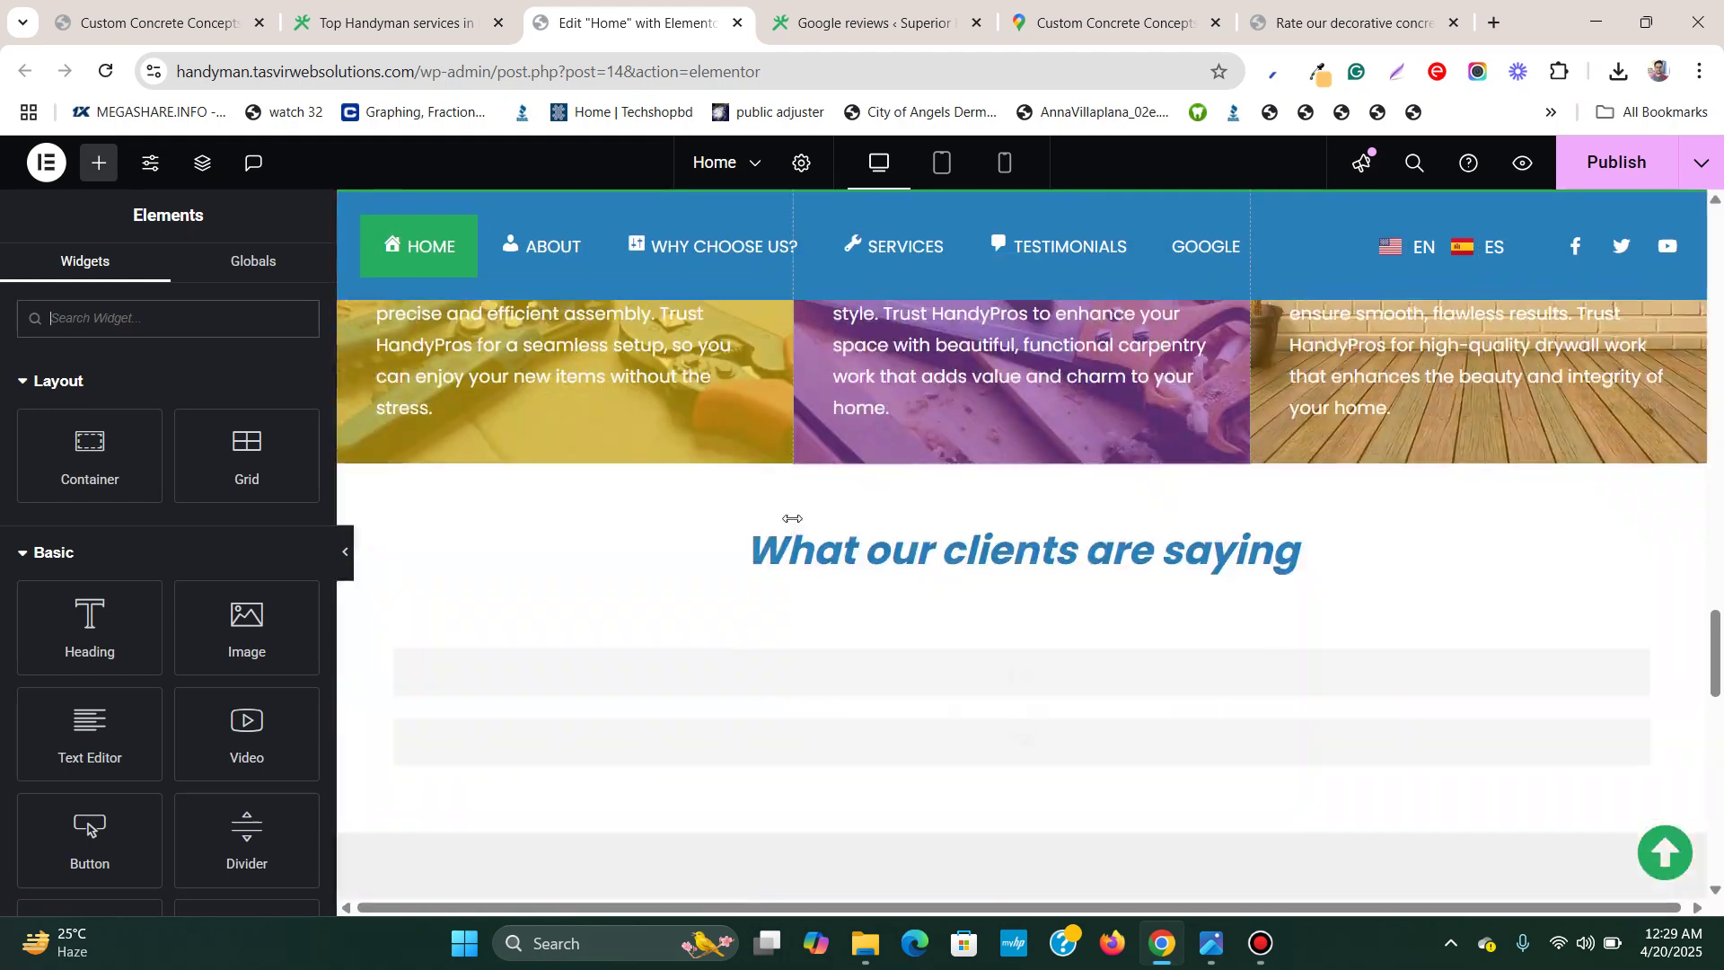
scroll(961, 626, "up", 5)
scroll(961, 626, "up", 10)
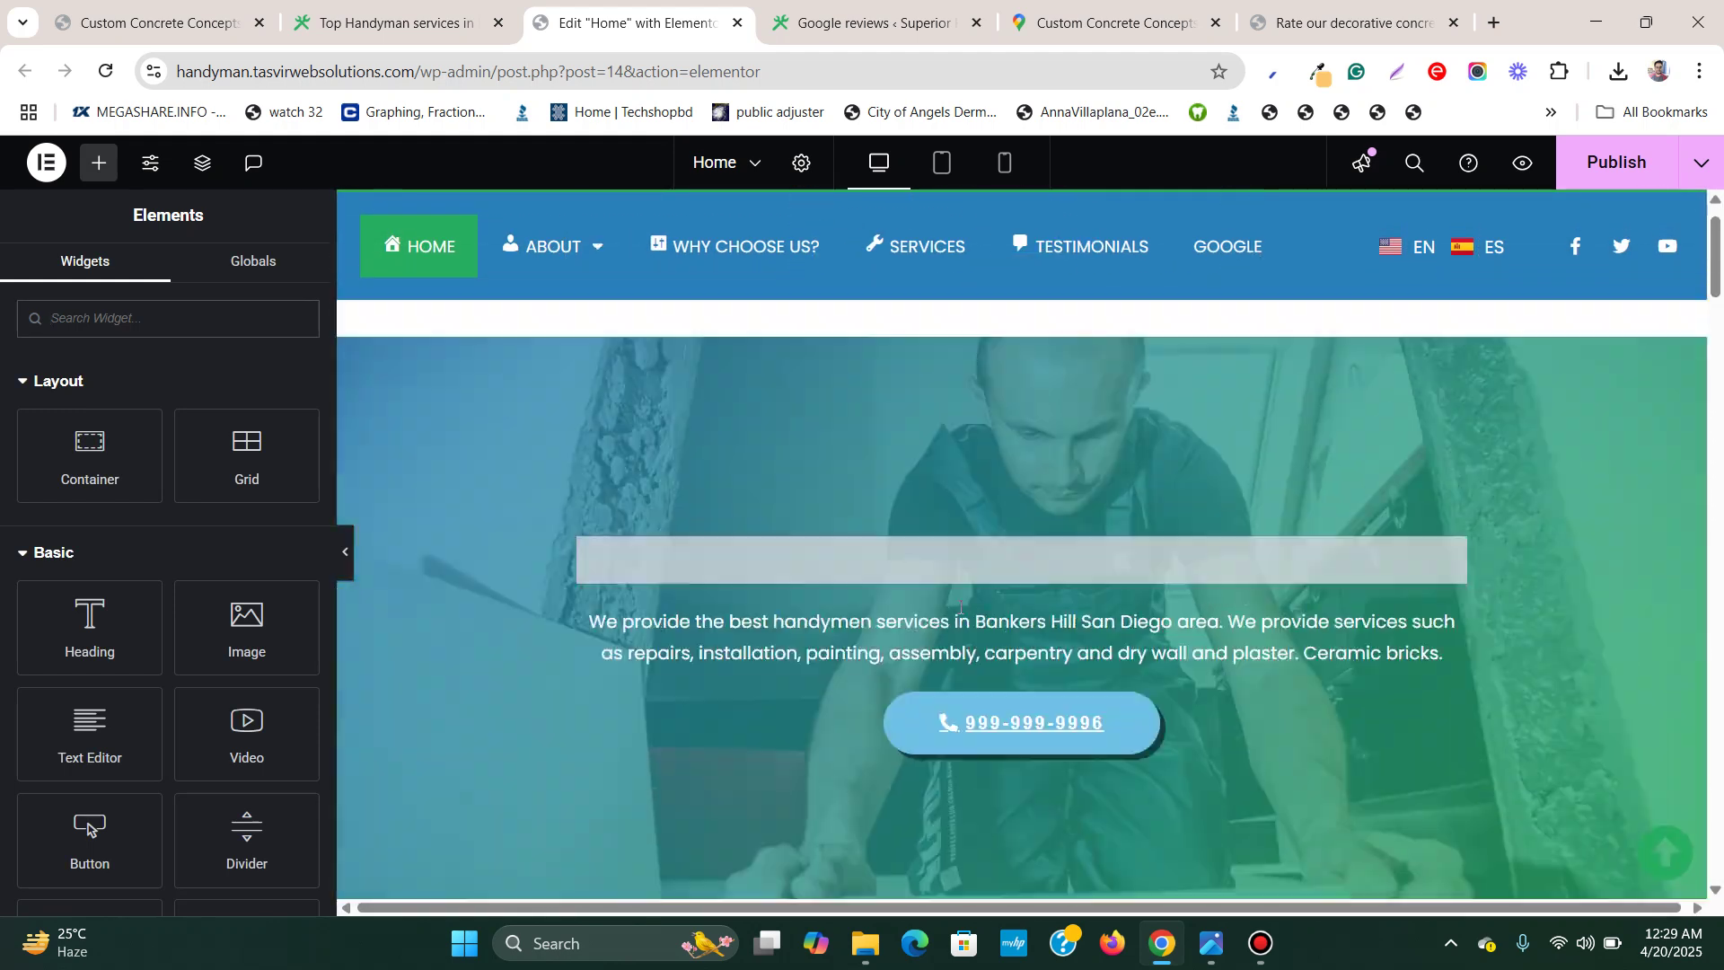
scroll(952, 623, "down", 11)
scroll(952, 623, "down", 6)
scroll(1020, 589, "up", 3)
scroll(1238, 548, "down", 4)
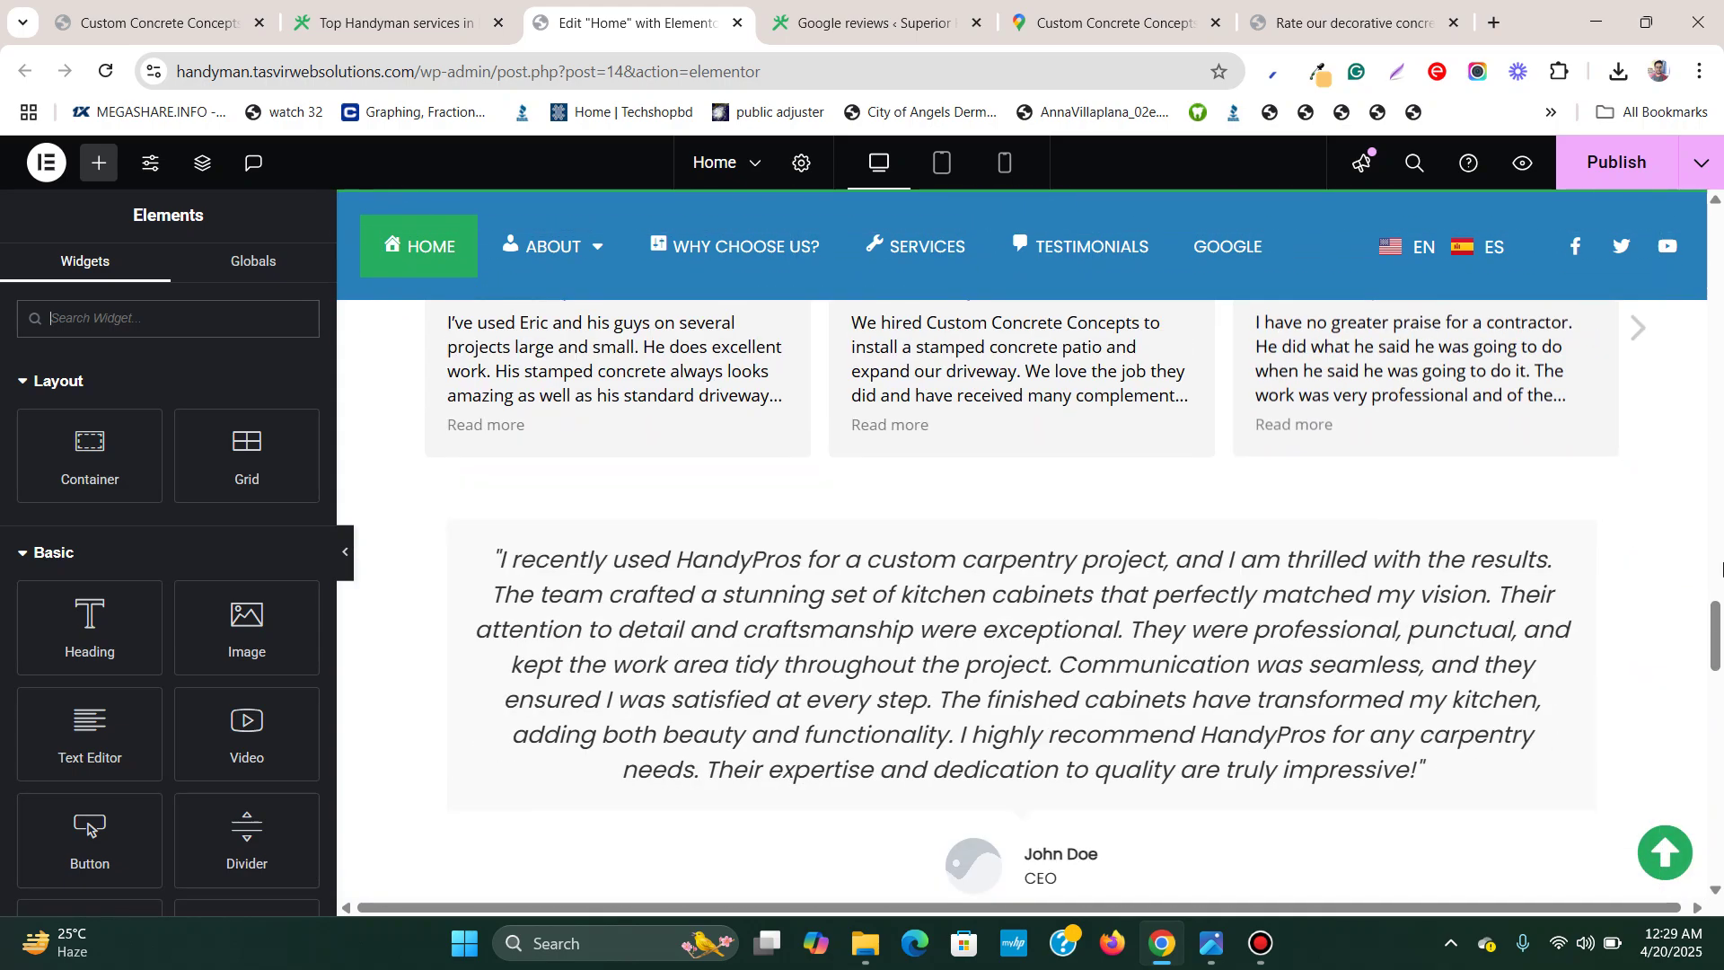
scroll(1511, 601, "up", 3)
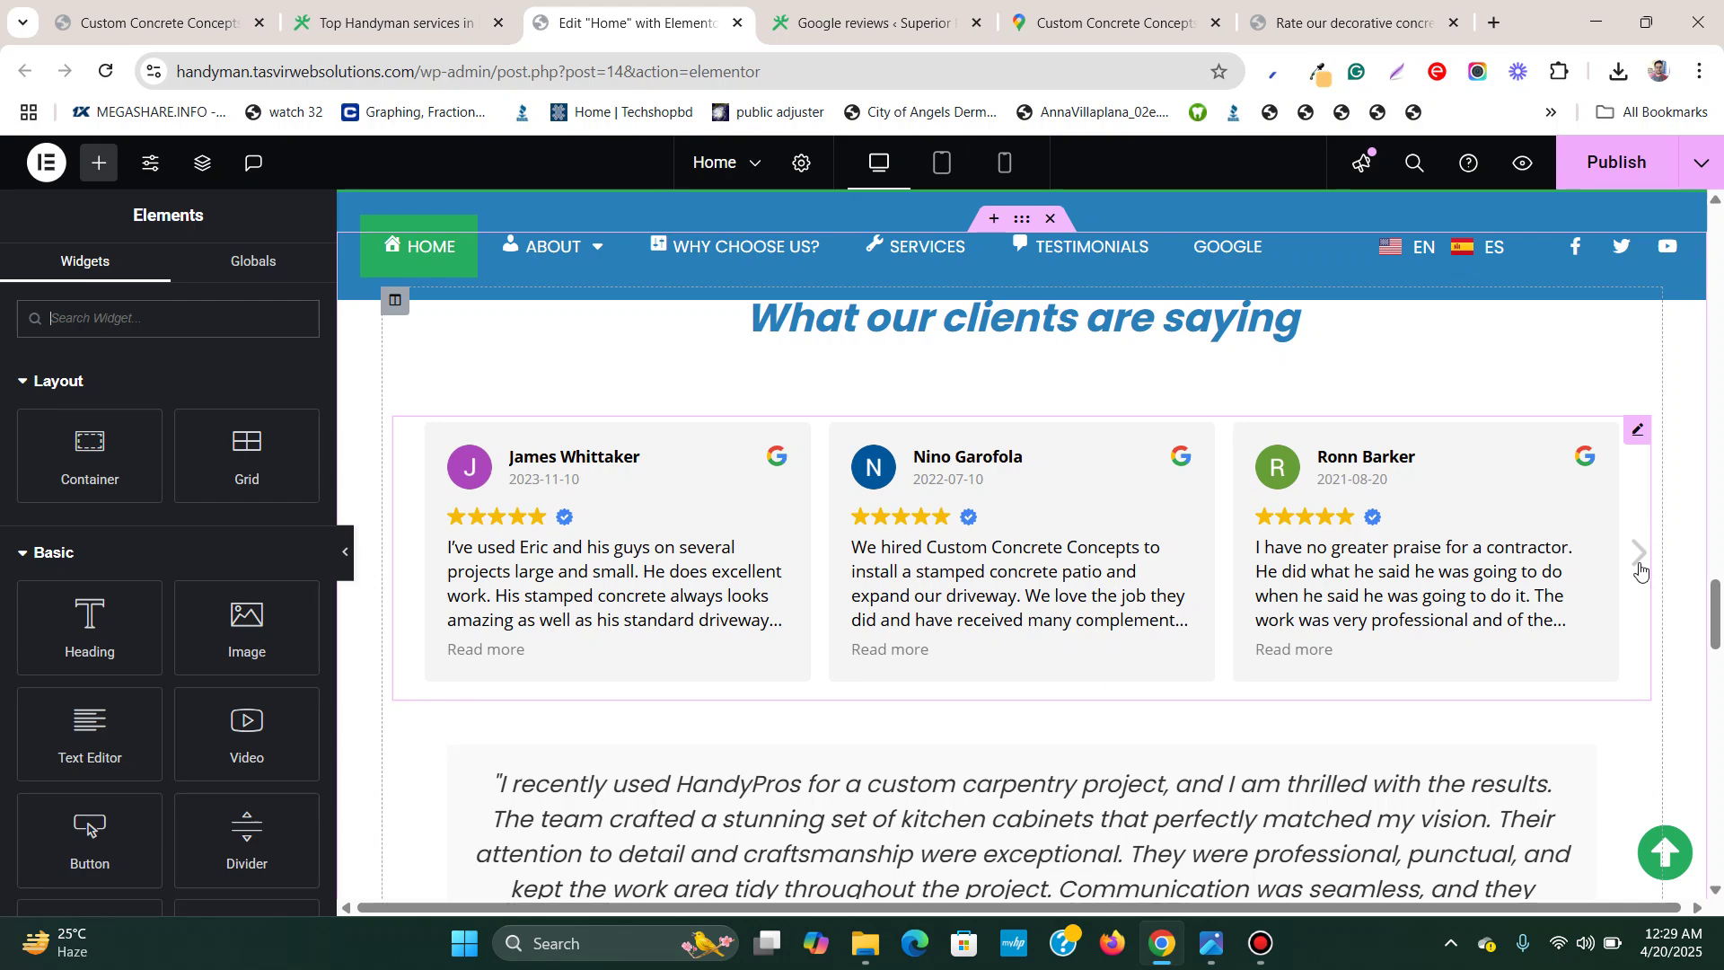
left_click(1642, 565)
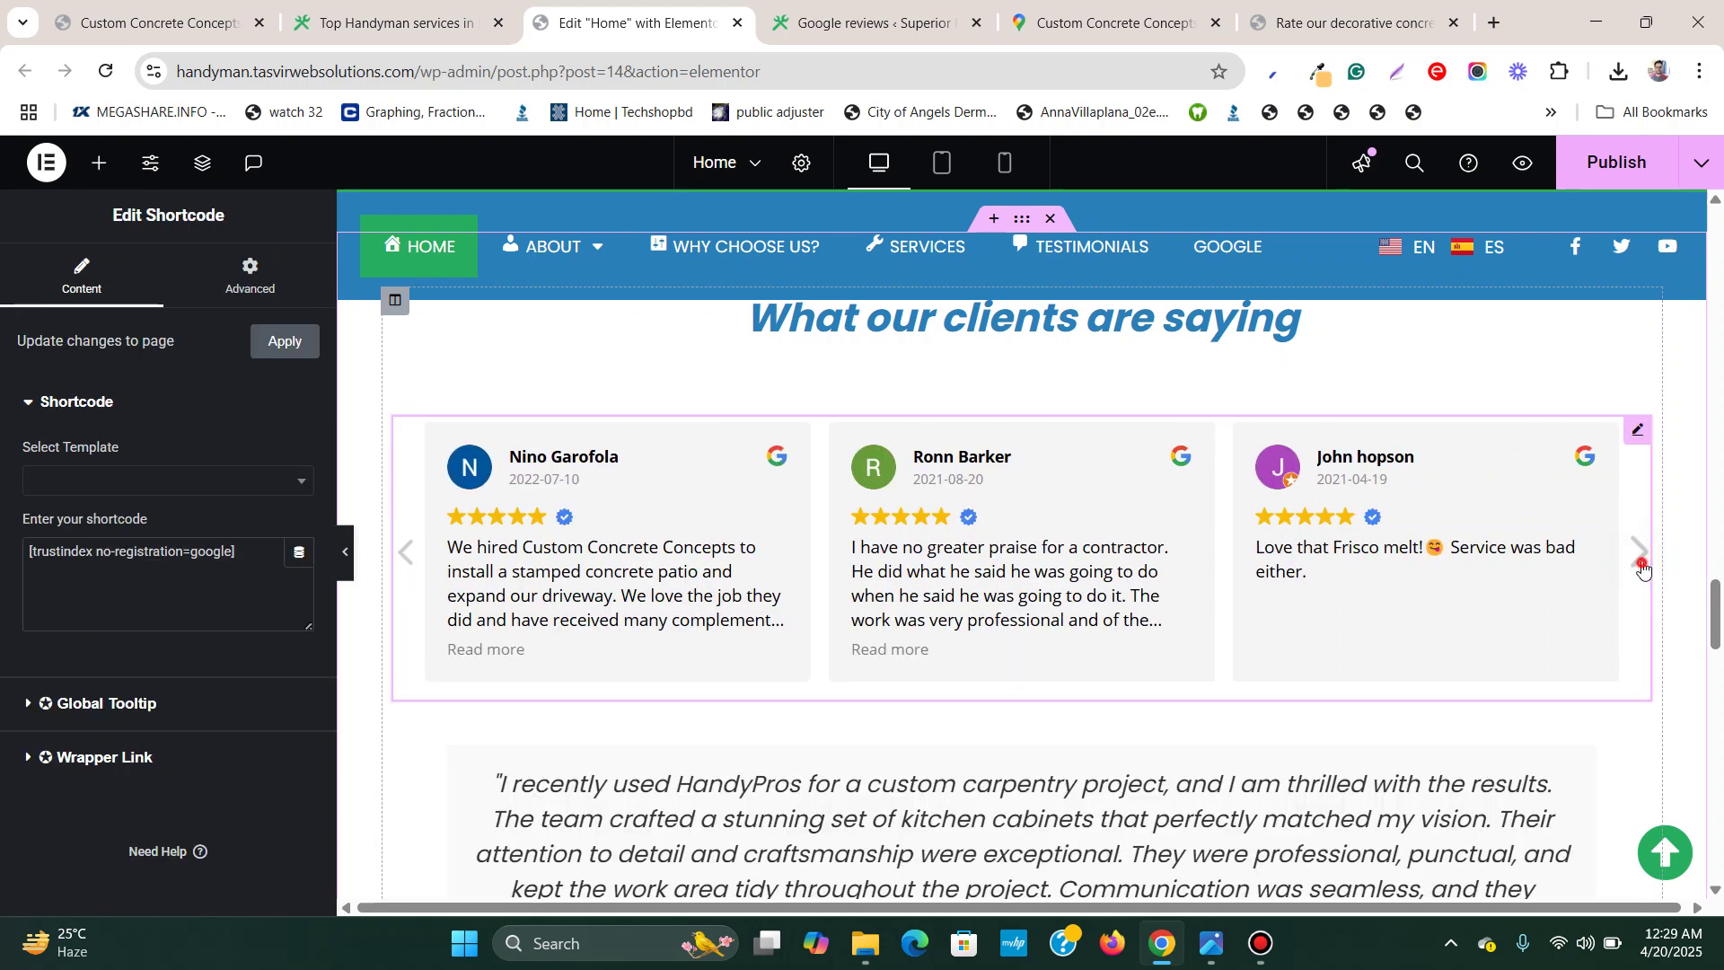
Delete the old testimonial quote section and publish the homepage
scroll(1413, 704, "down", 2)
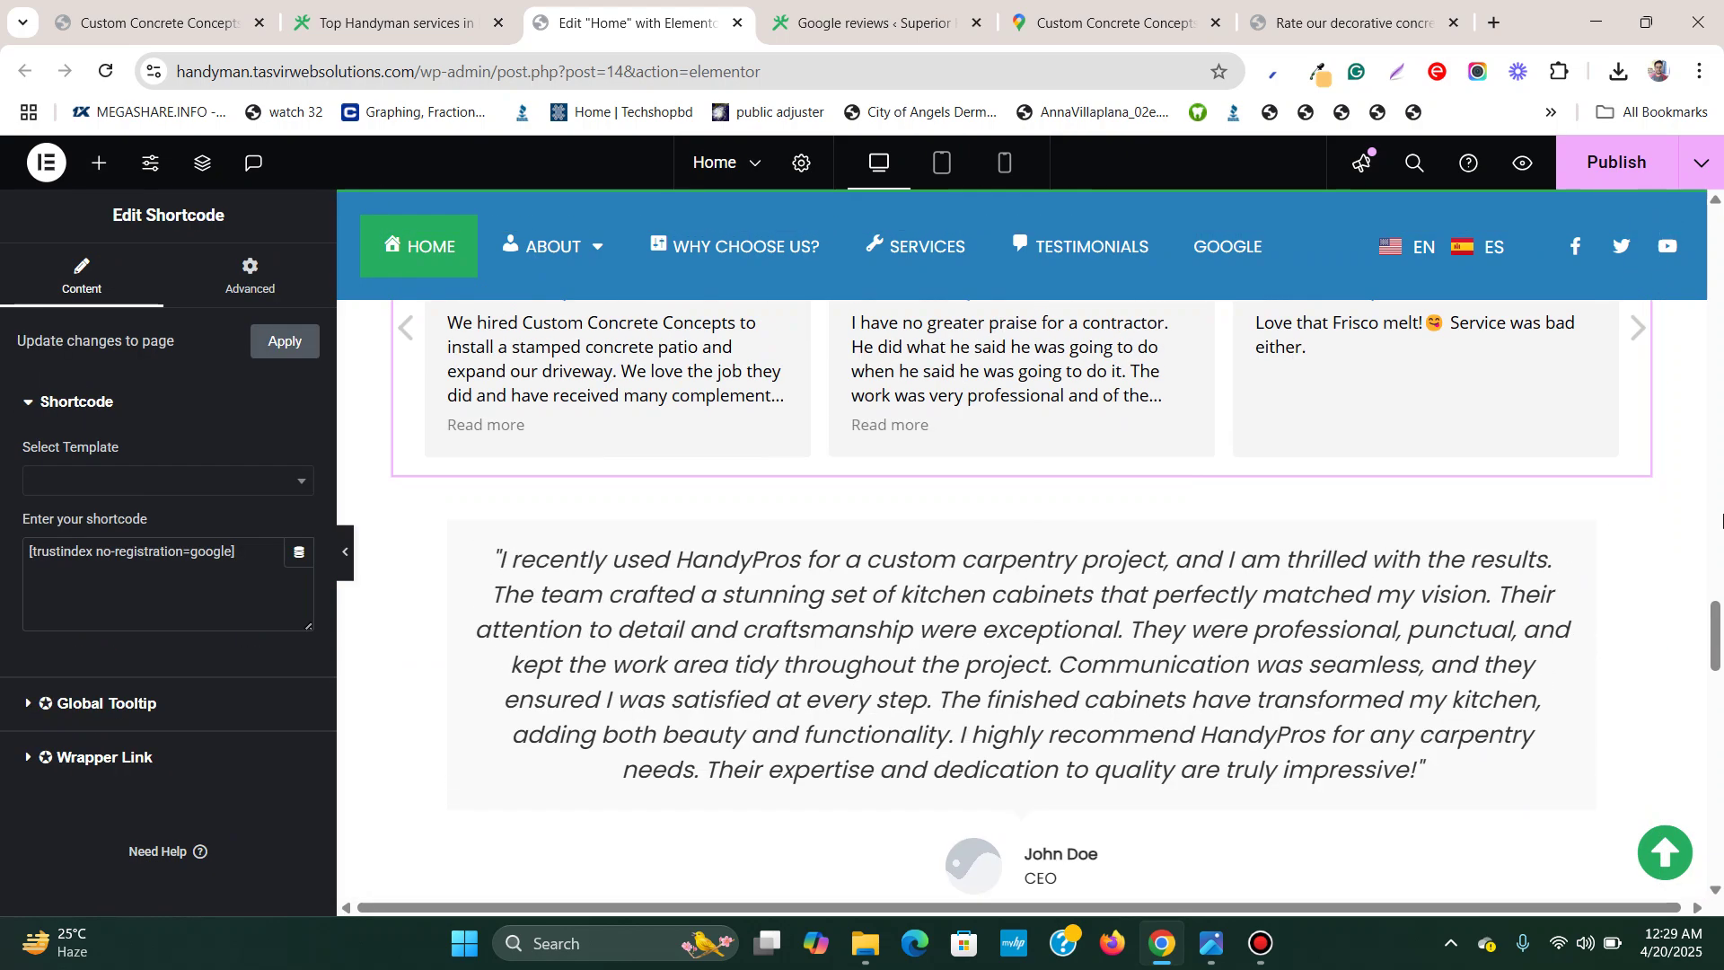
right_click(1644, 526)
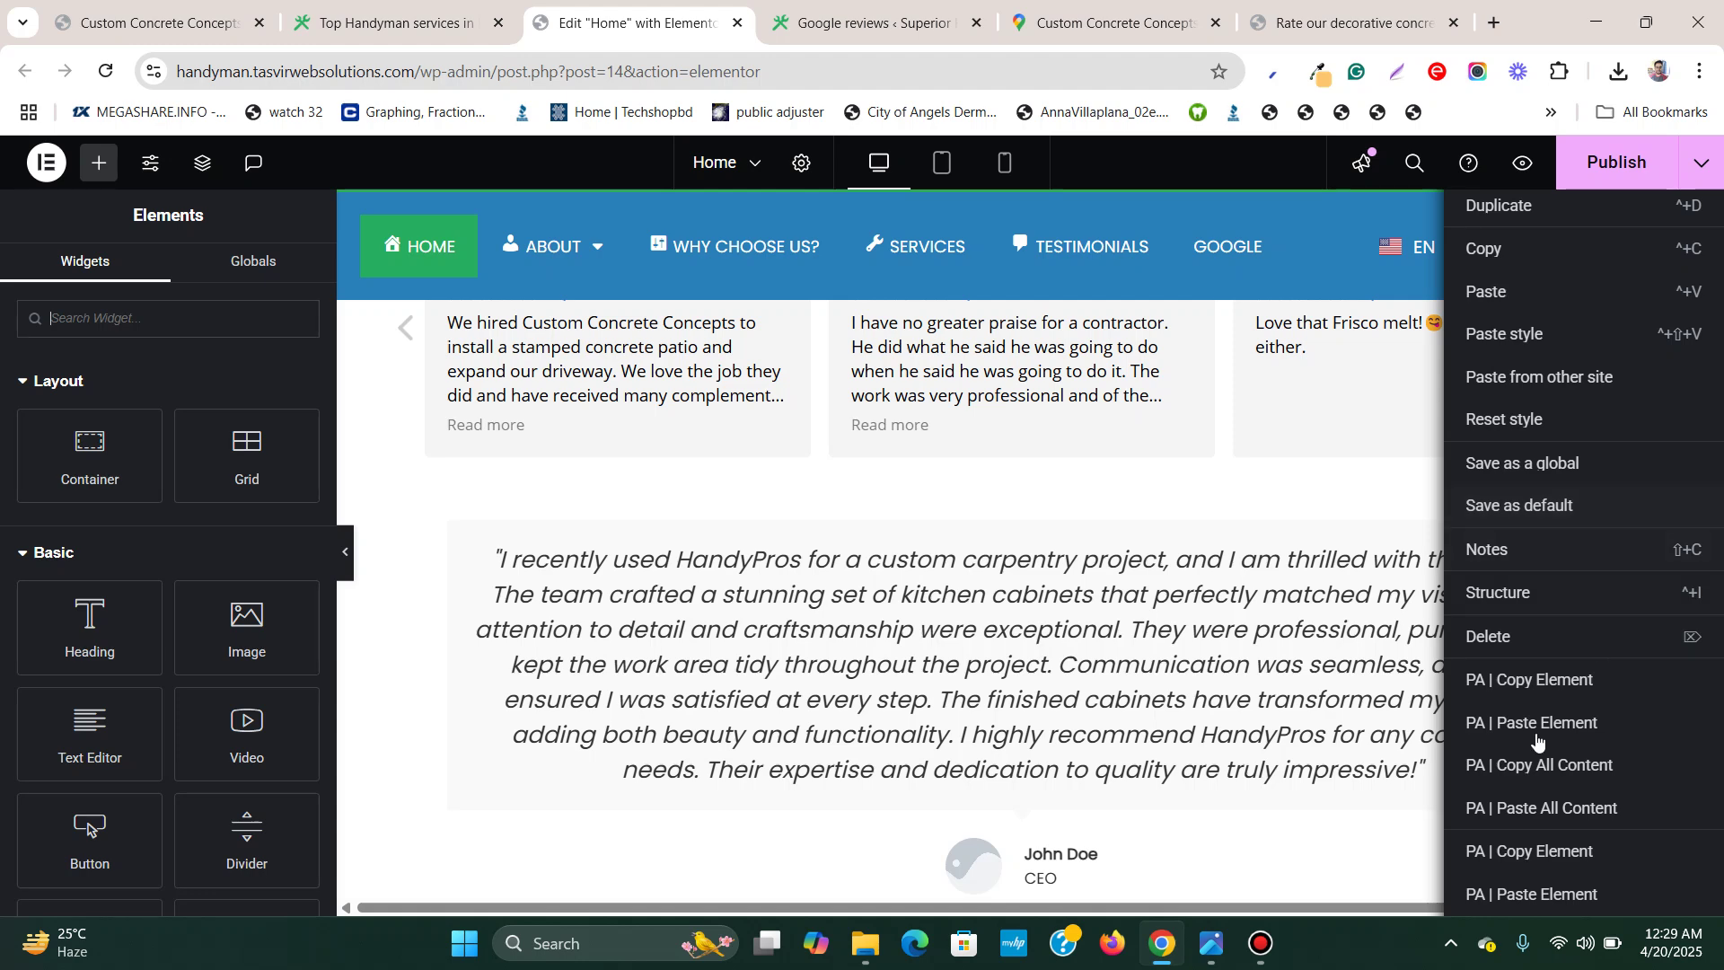
left_click(1528, 635)
scroll(1226, 588, "up", 3)
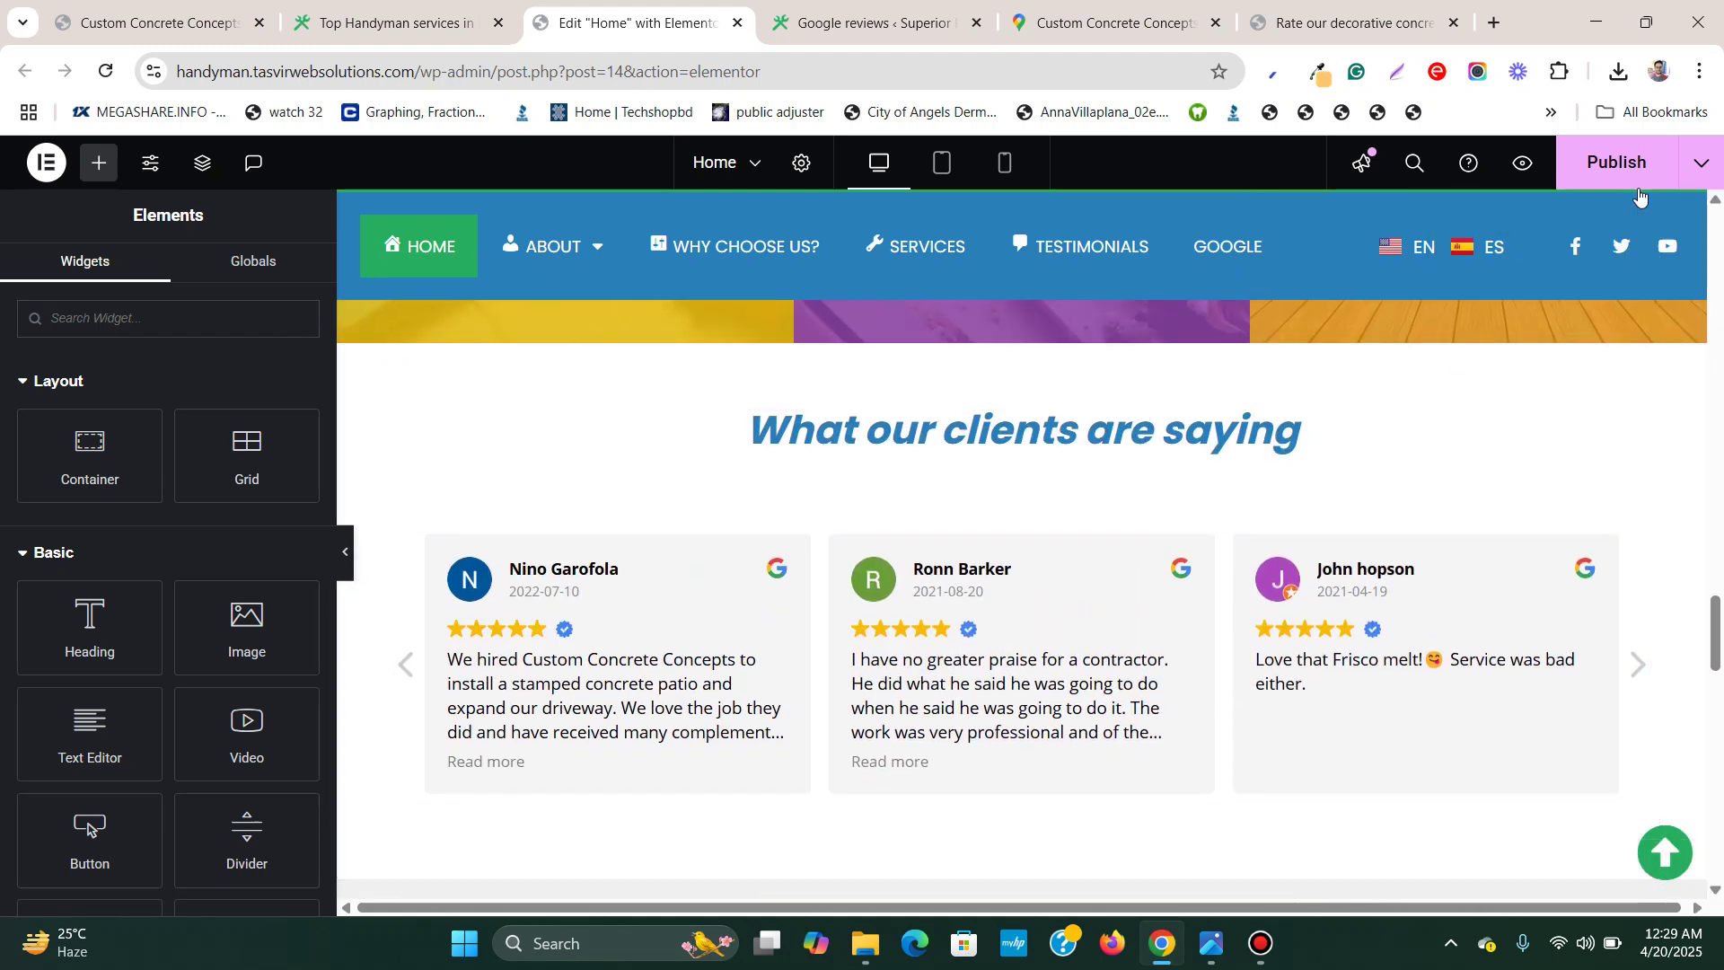
left_click(1619, 162)
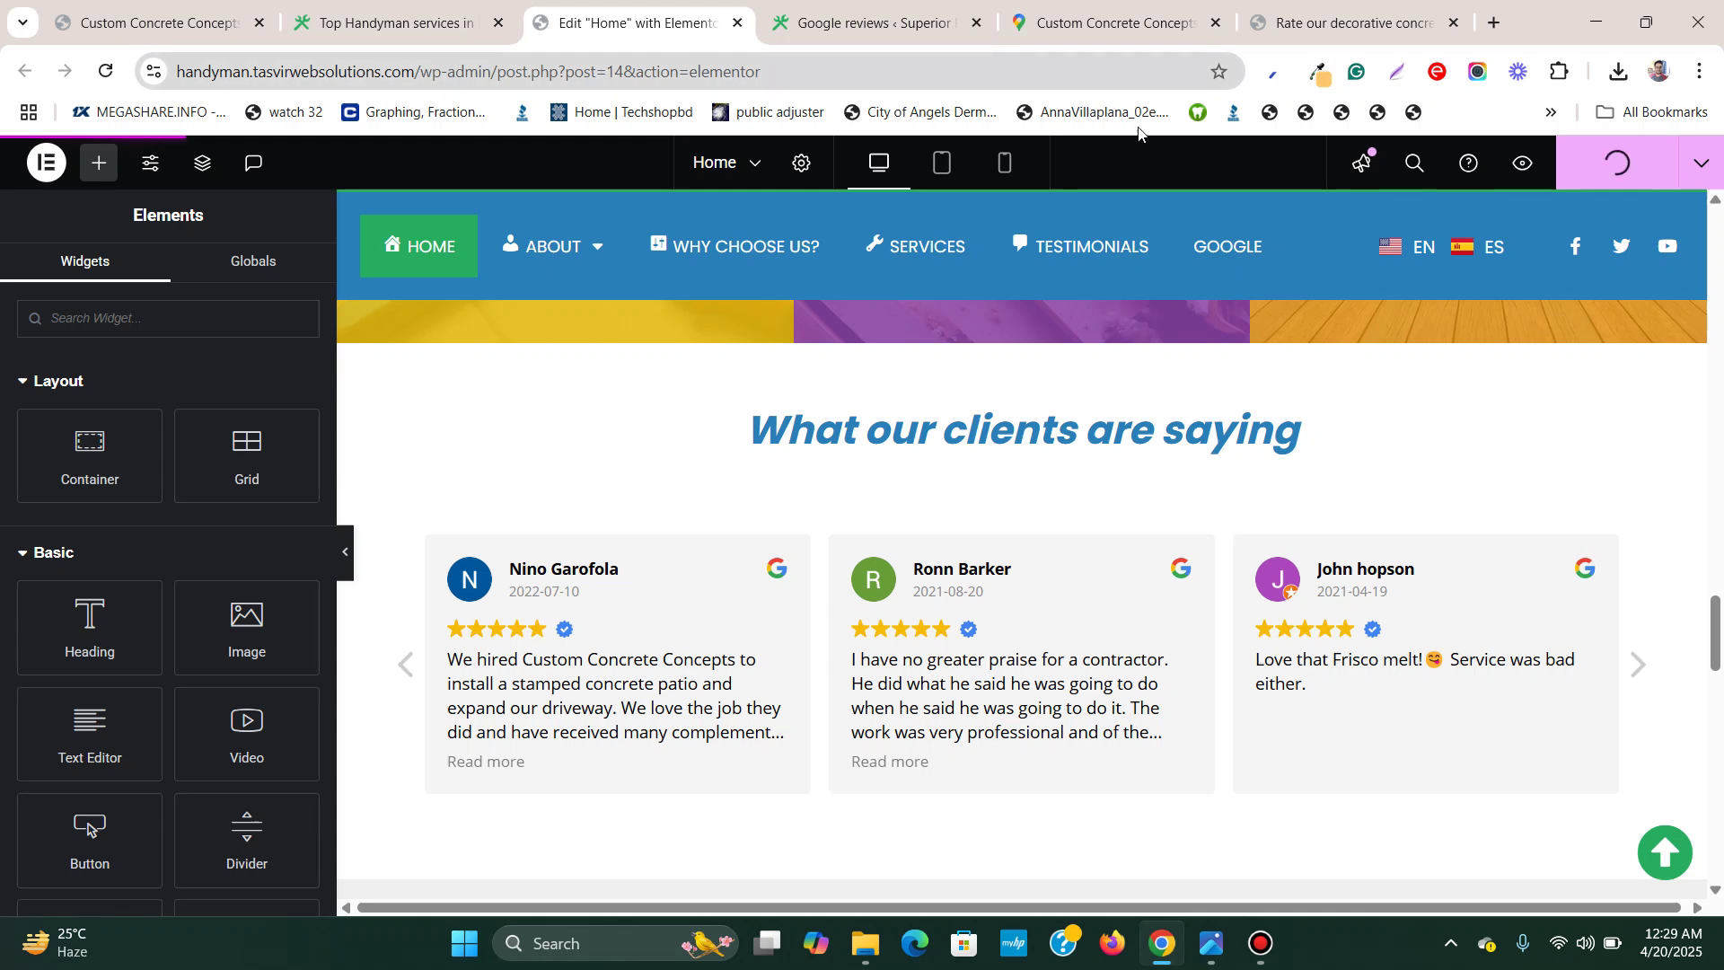
scroll(1255, 318, "up", 4)
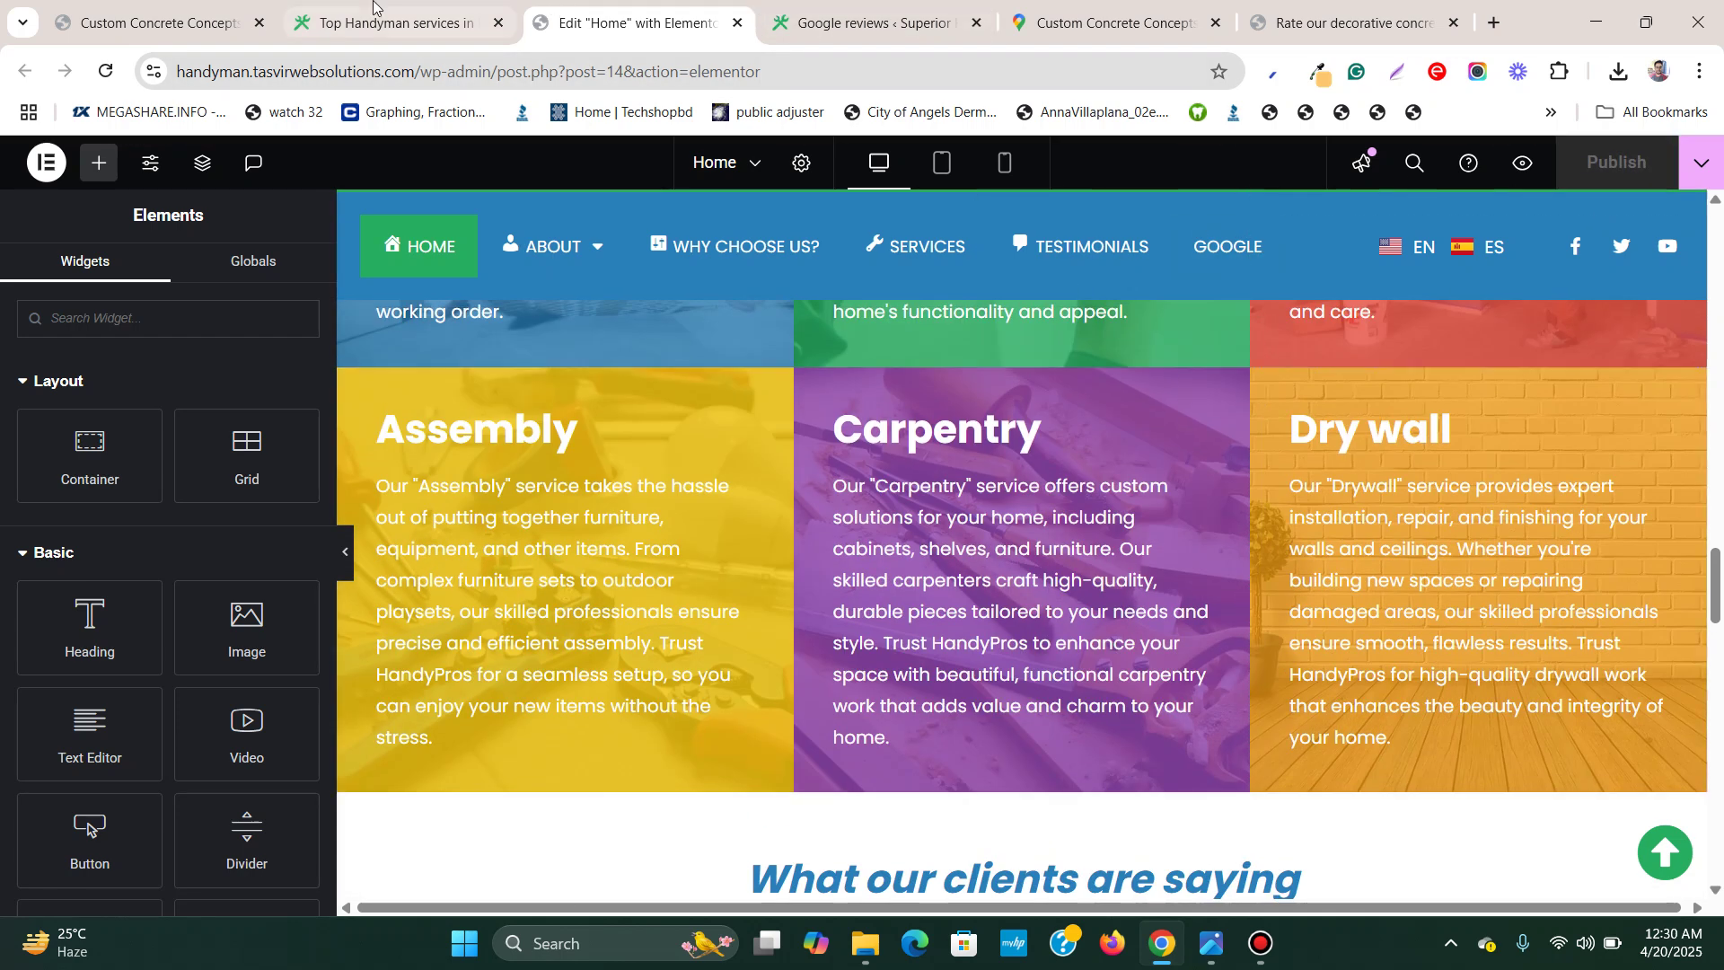
Reload the live homepage and scroll down to the new Google reviews slider
left_click(395, 22)
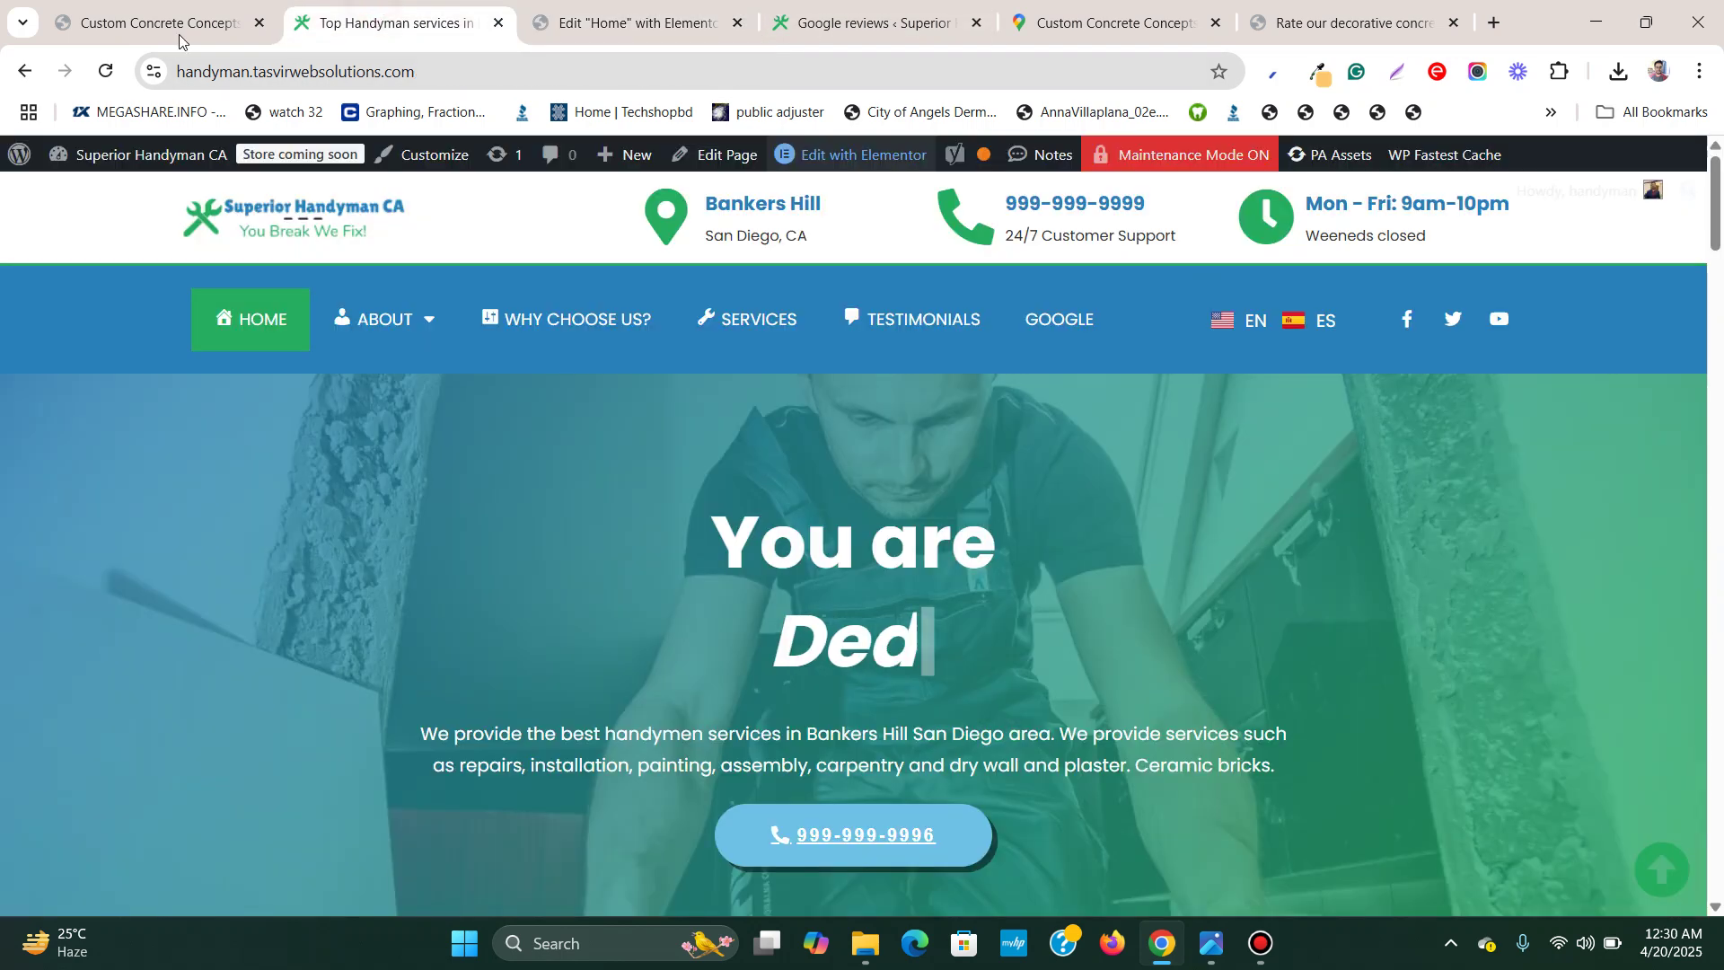
left_click(104, 72)
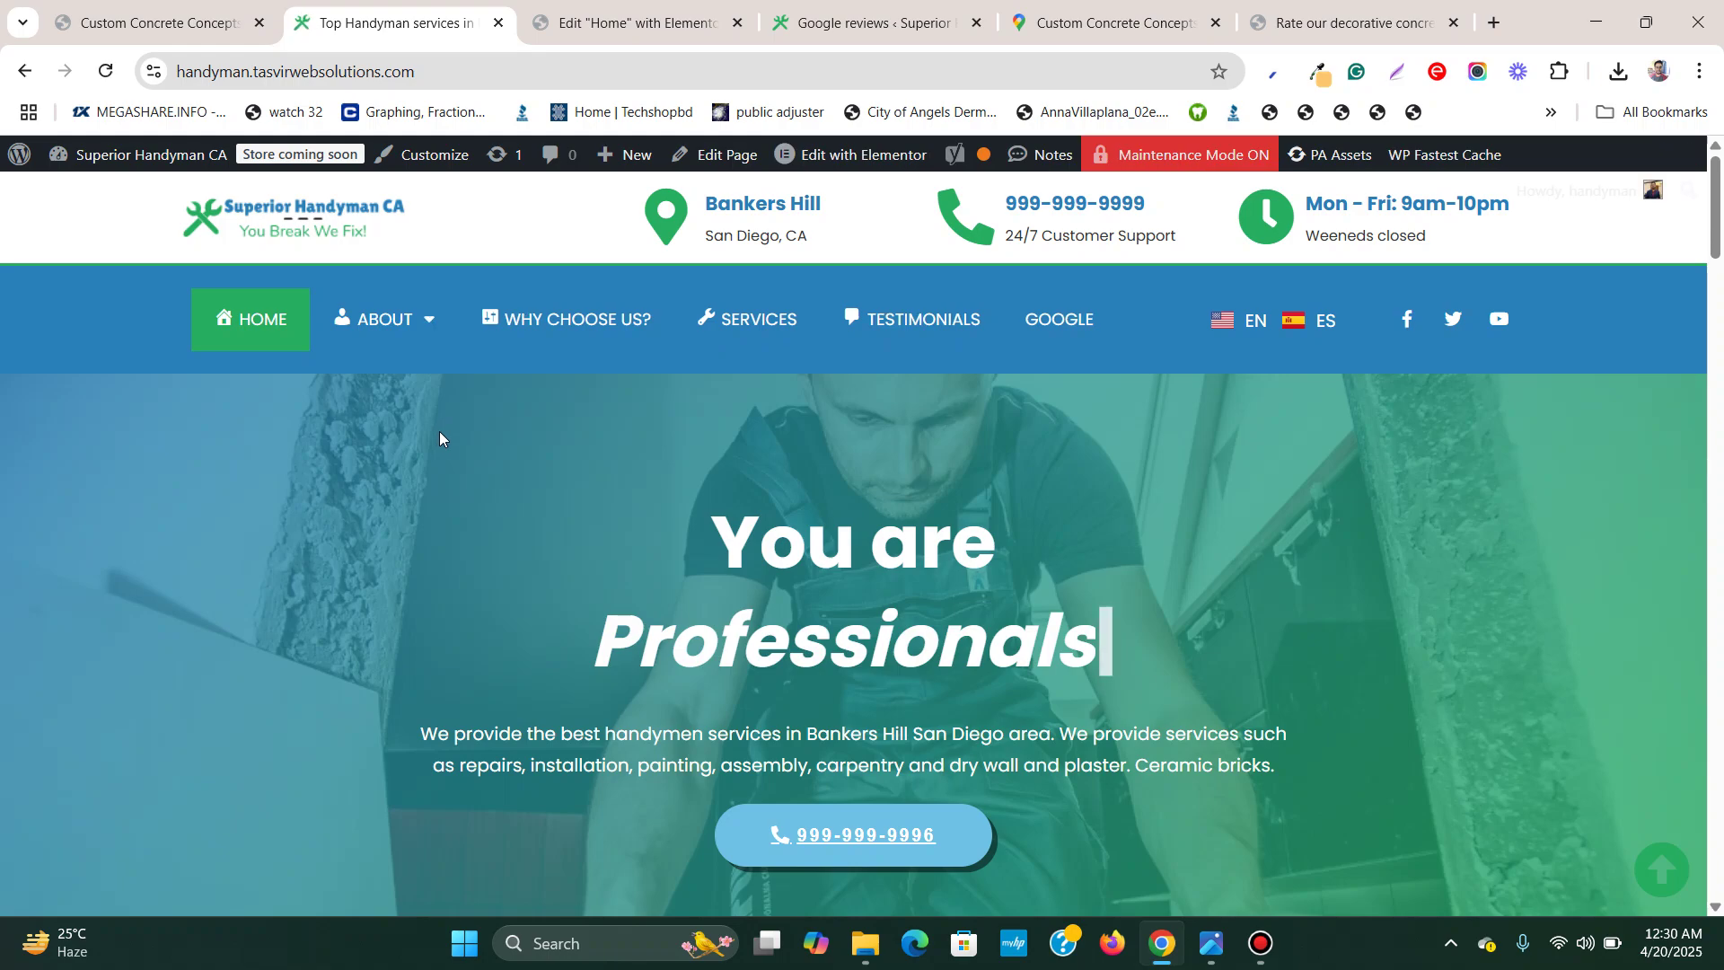
scroll(437, 435, "down", 15)
scroll(415, 525, "down", 20)
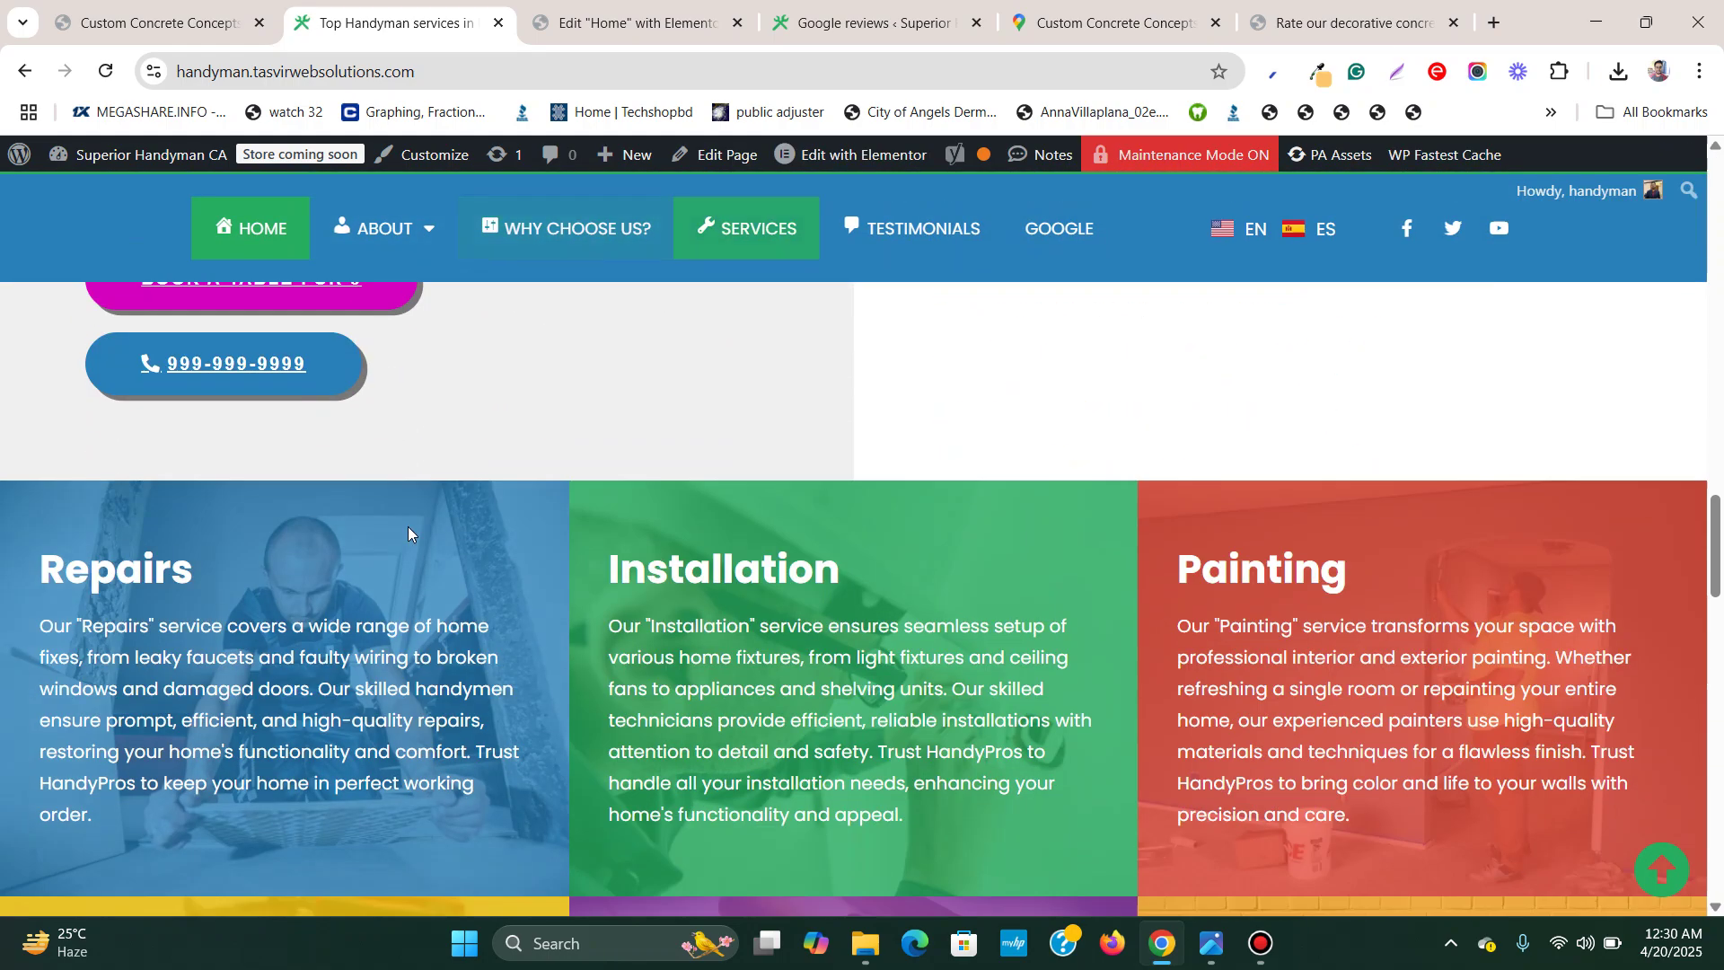
scroll(1494, 635, "up", 2)
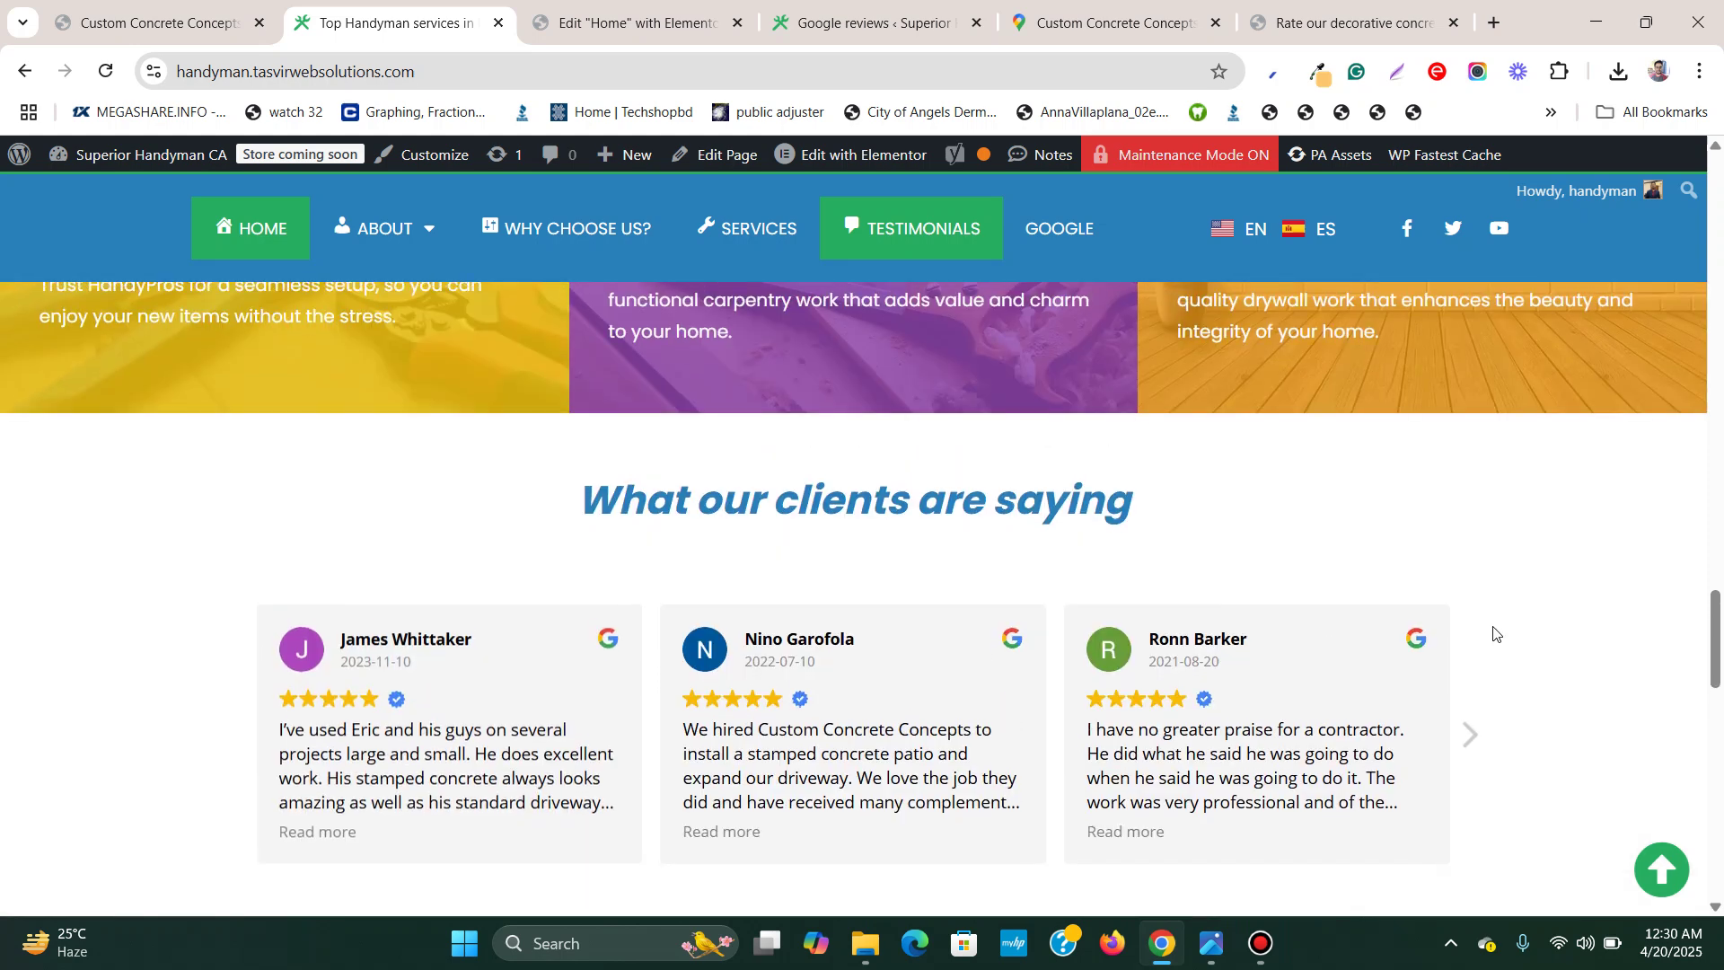
scroll(1521, 607, "down", 1)
Page through the review slider, expand the one-star review, then return to the Trustindex plugin page
left_click(1471, 624)
left_click(1471, 623)
left_click(1472, 634)
left_click(1468, 643)
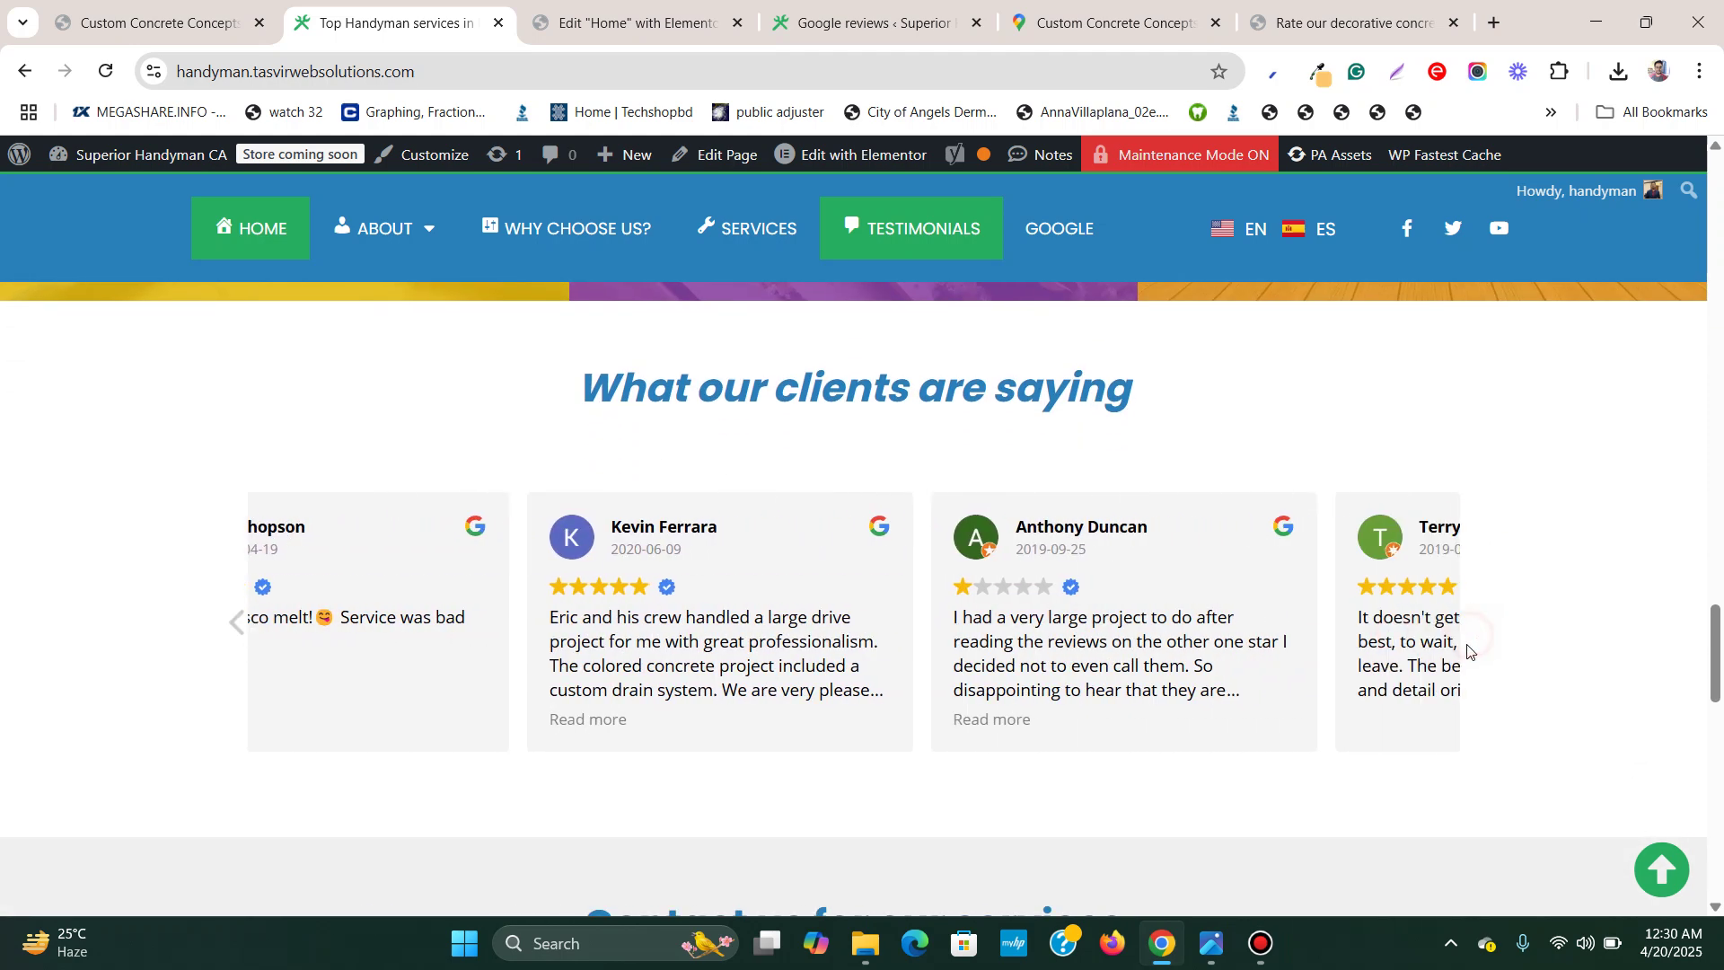
scroll(1490, 655, "down", 3)
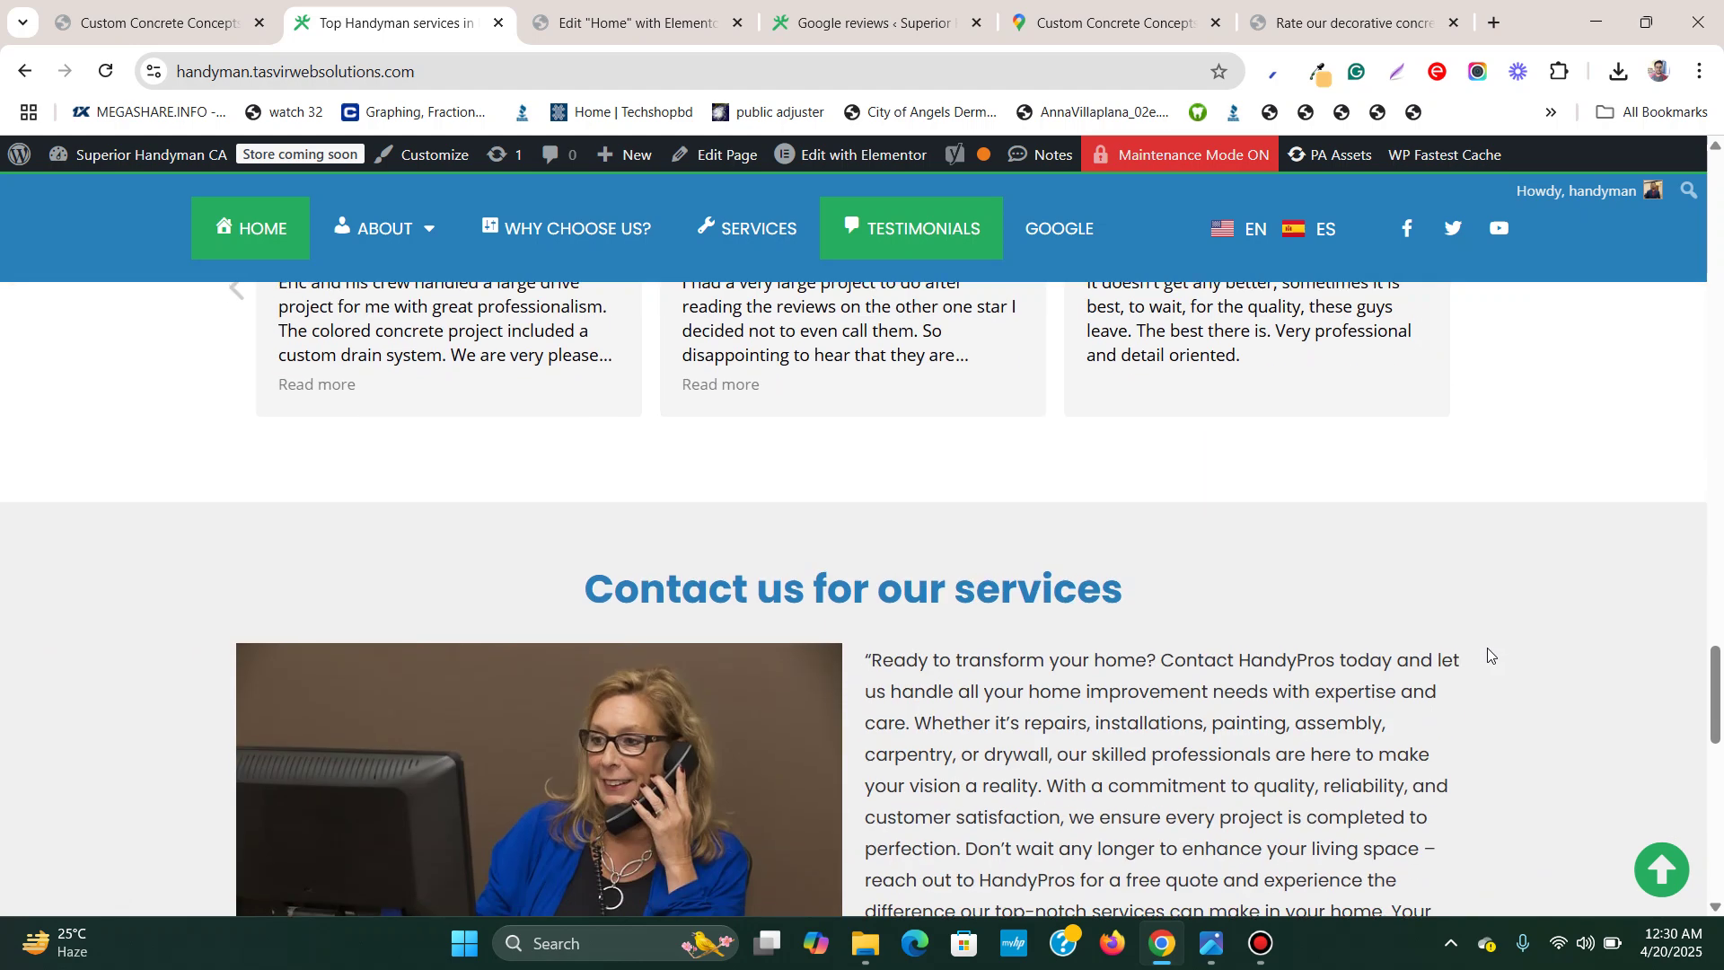
scroll(1490, 655, "up", 2)
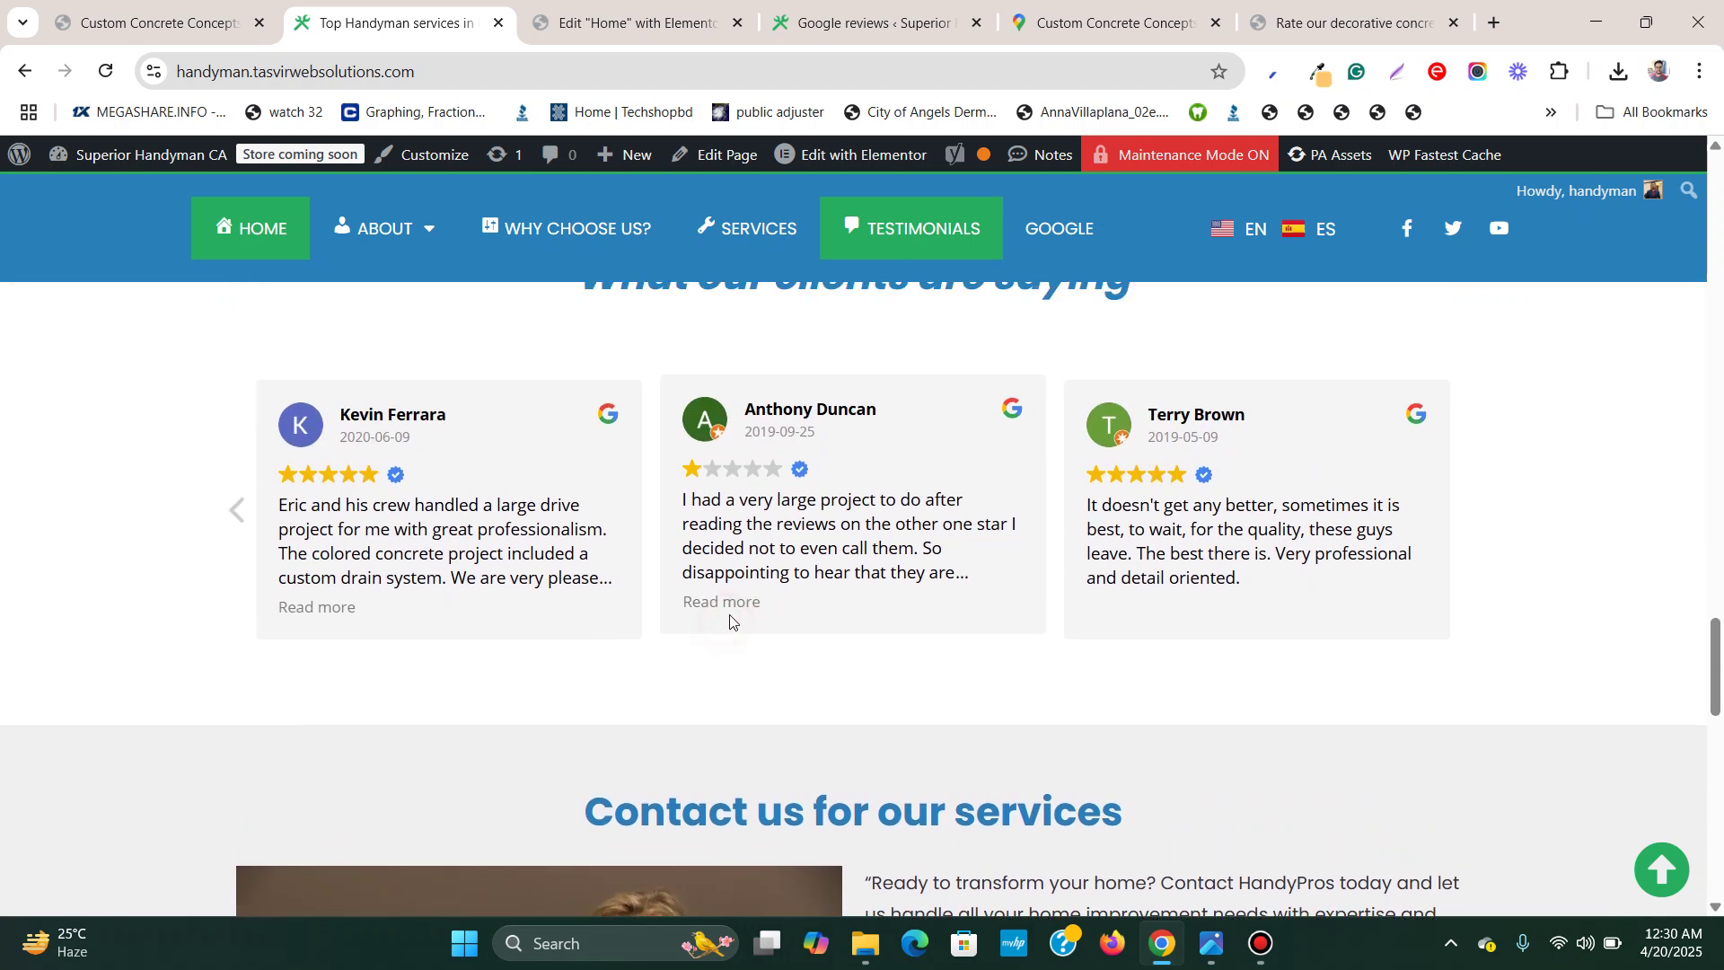
left_click(746, 604)
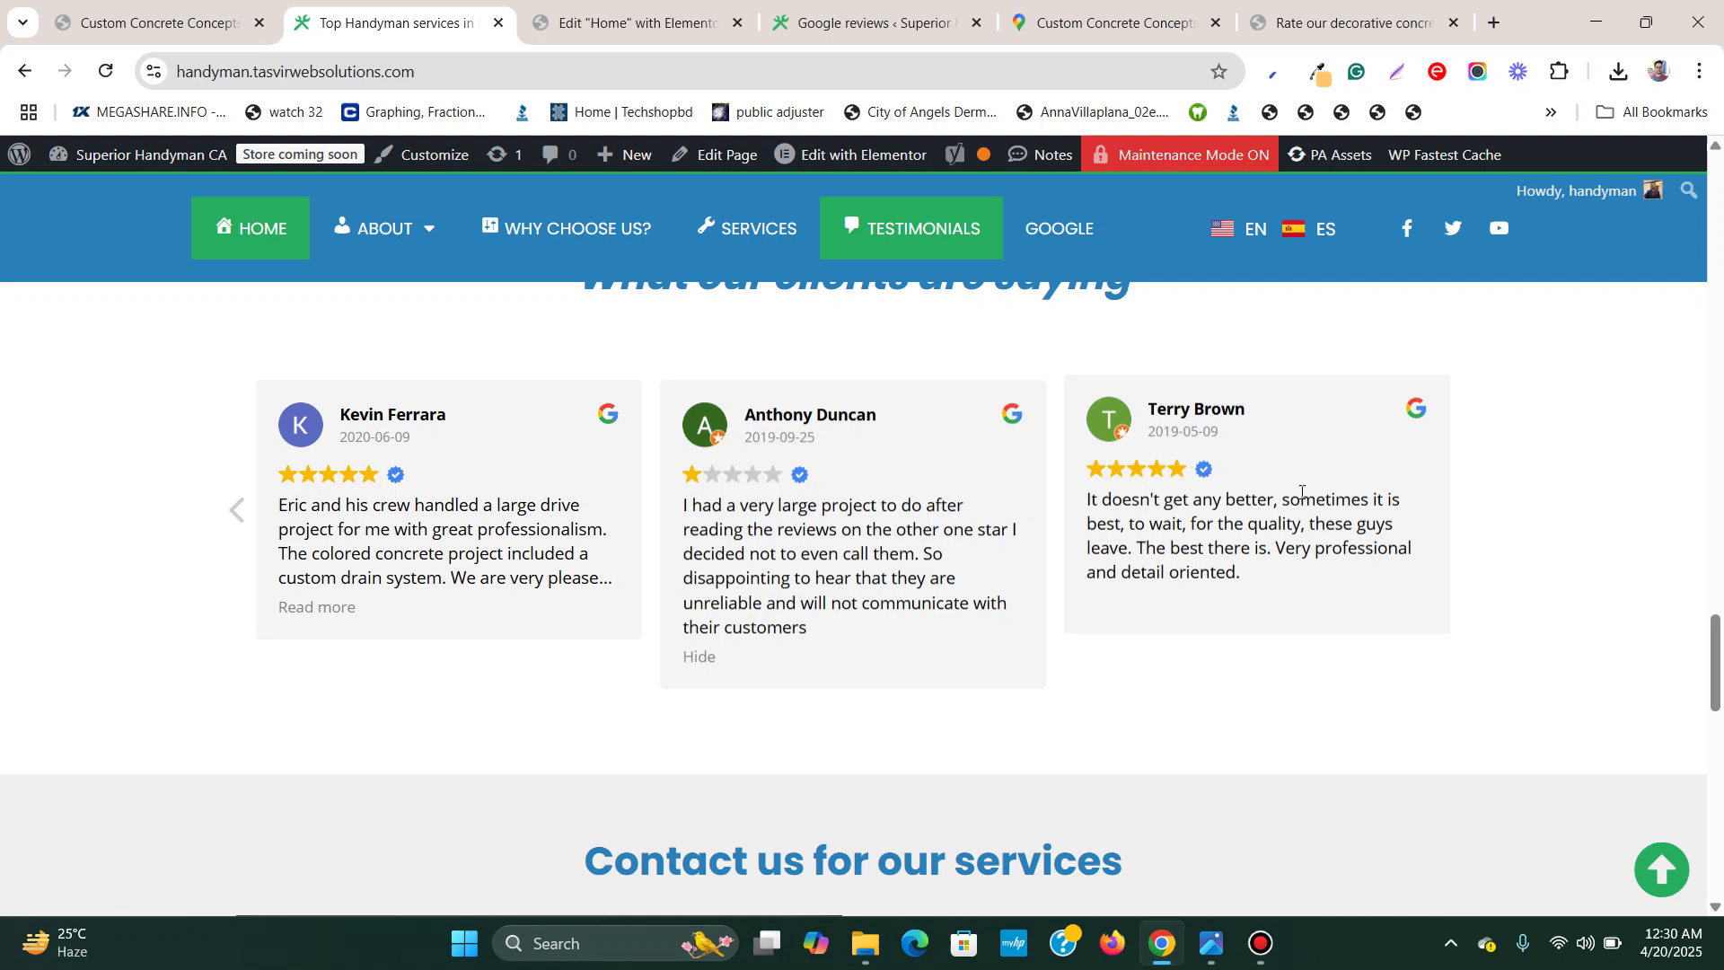
scroll(1531, 524, "up", 1)
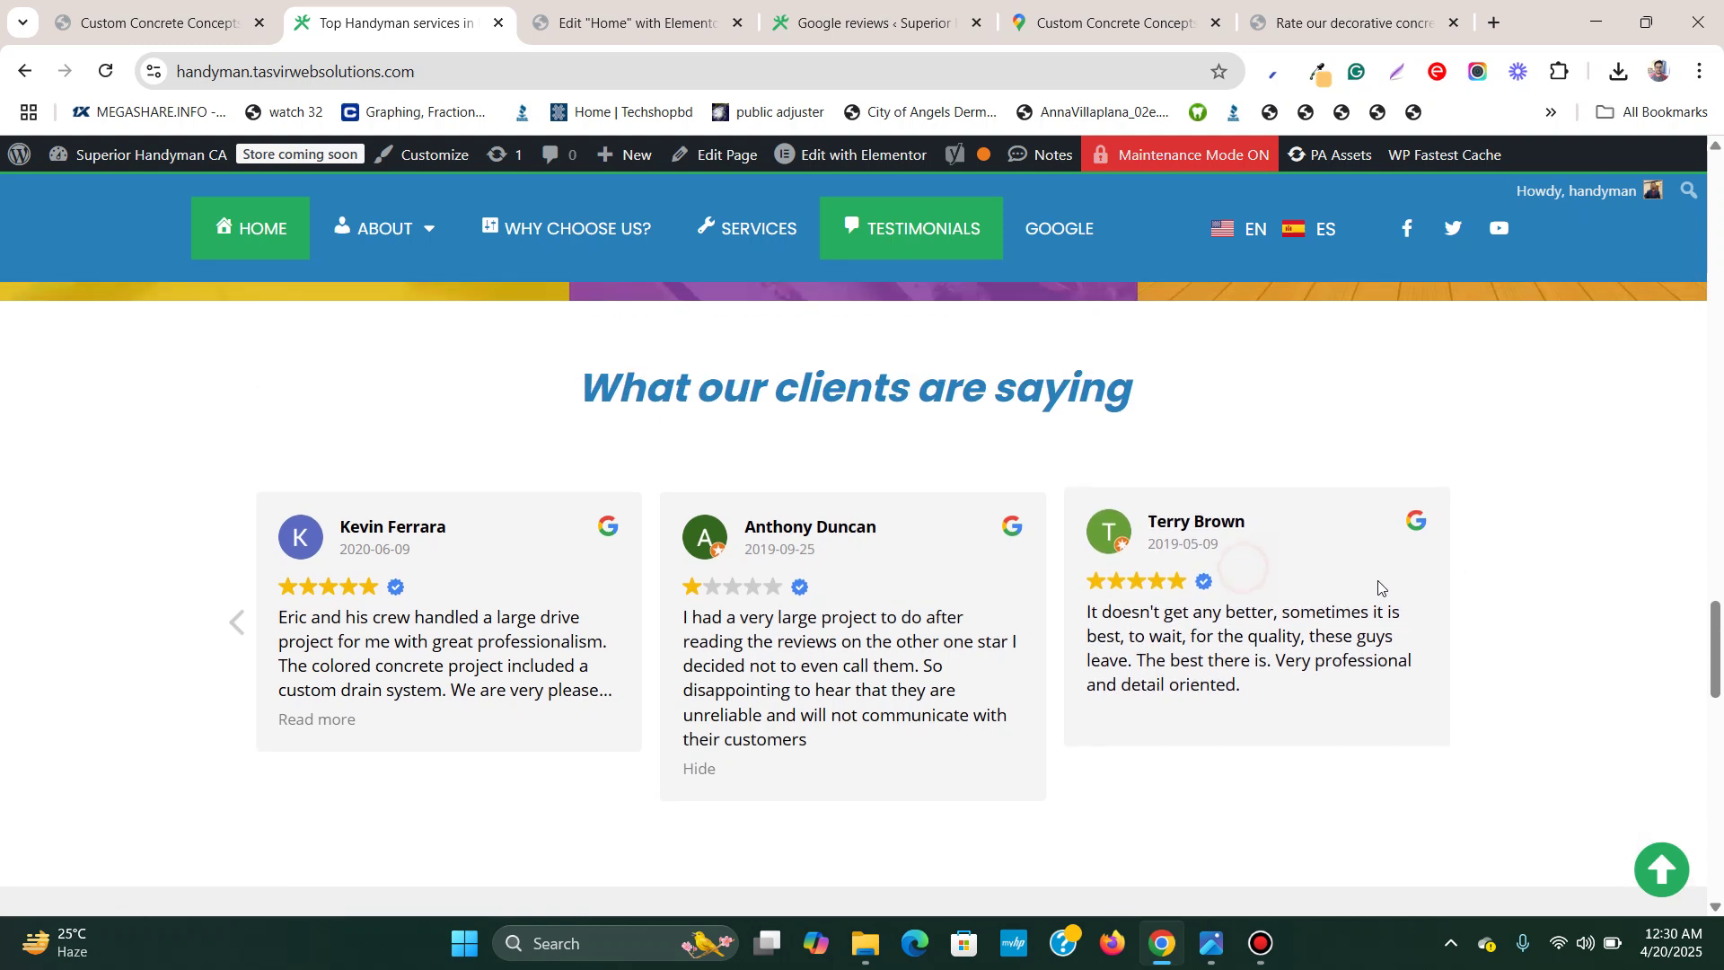
left_click(1388, 403)
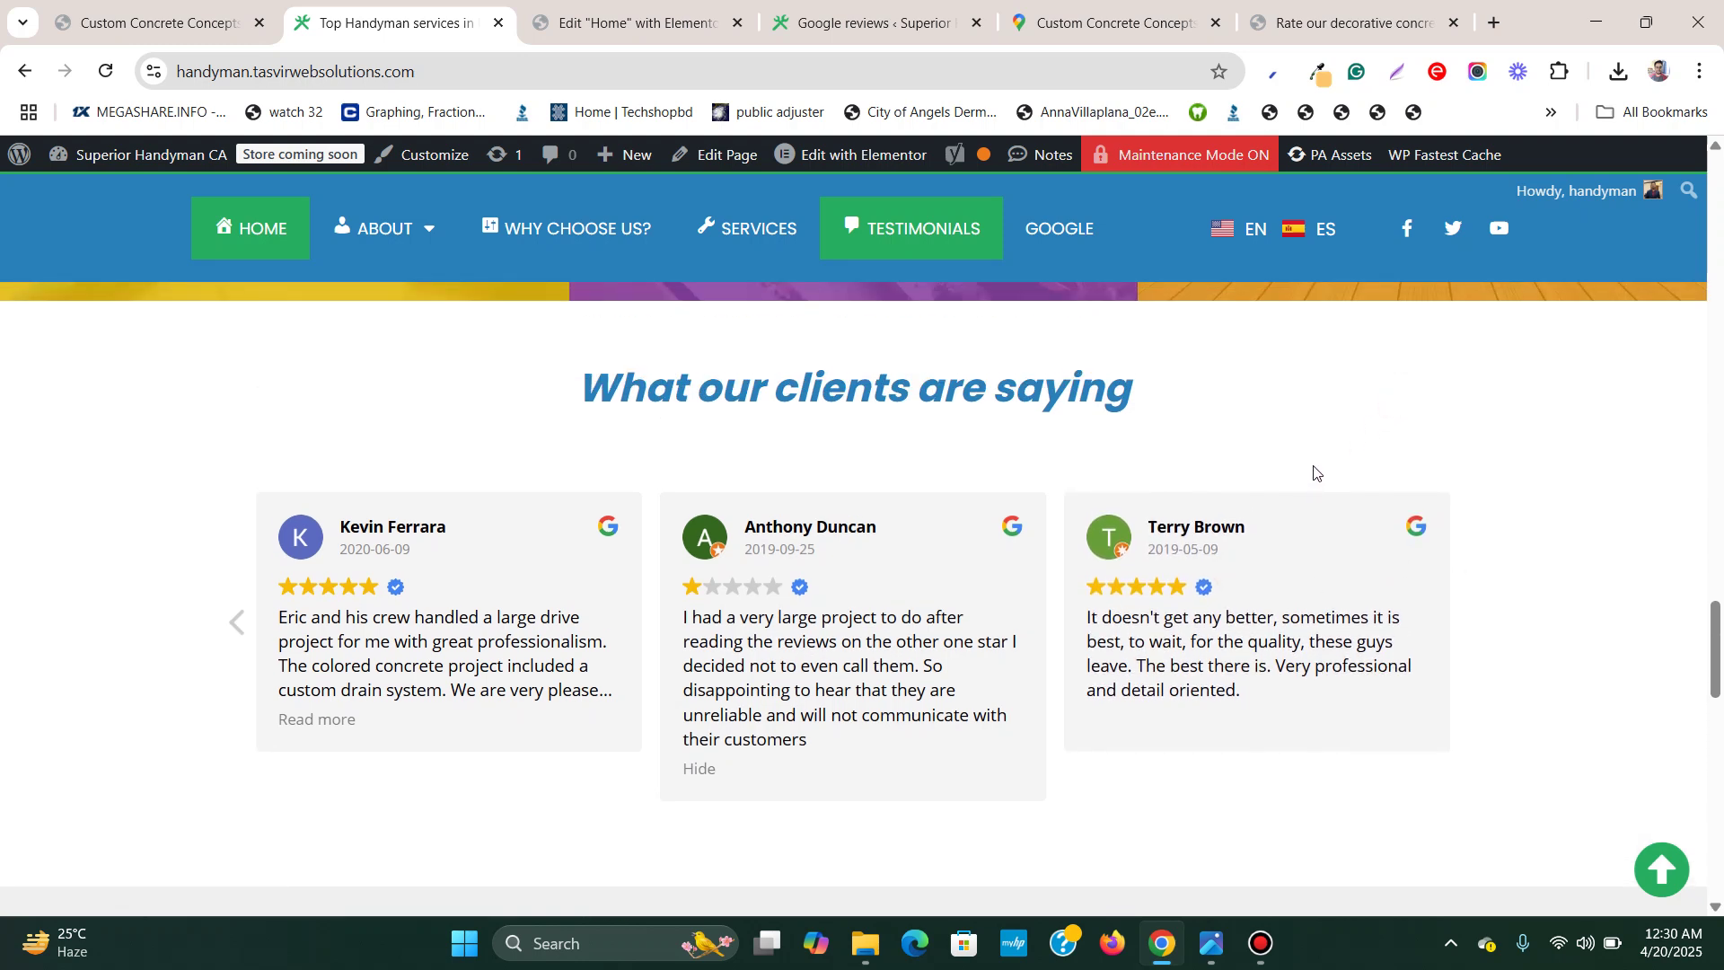
left_click(625, 7)
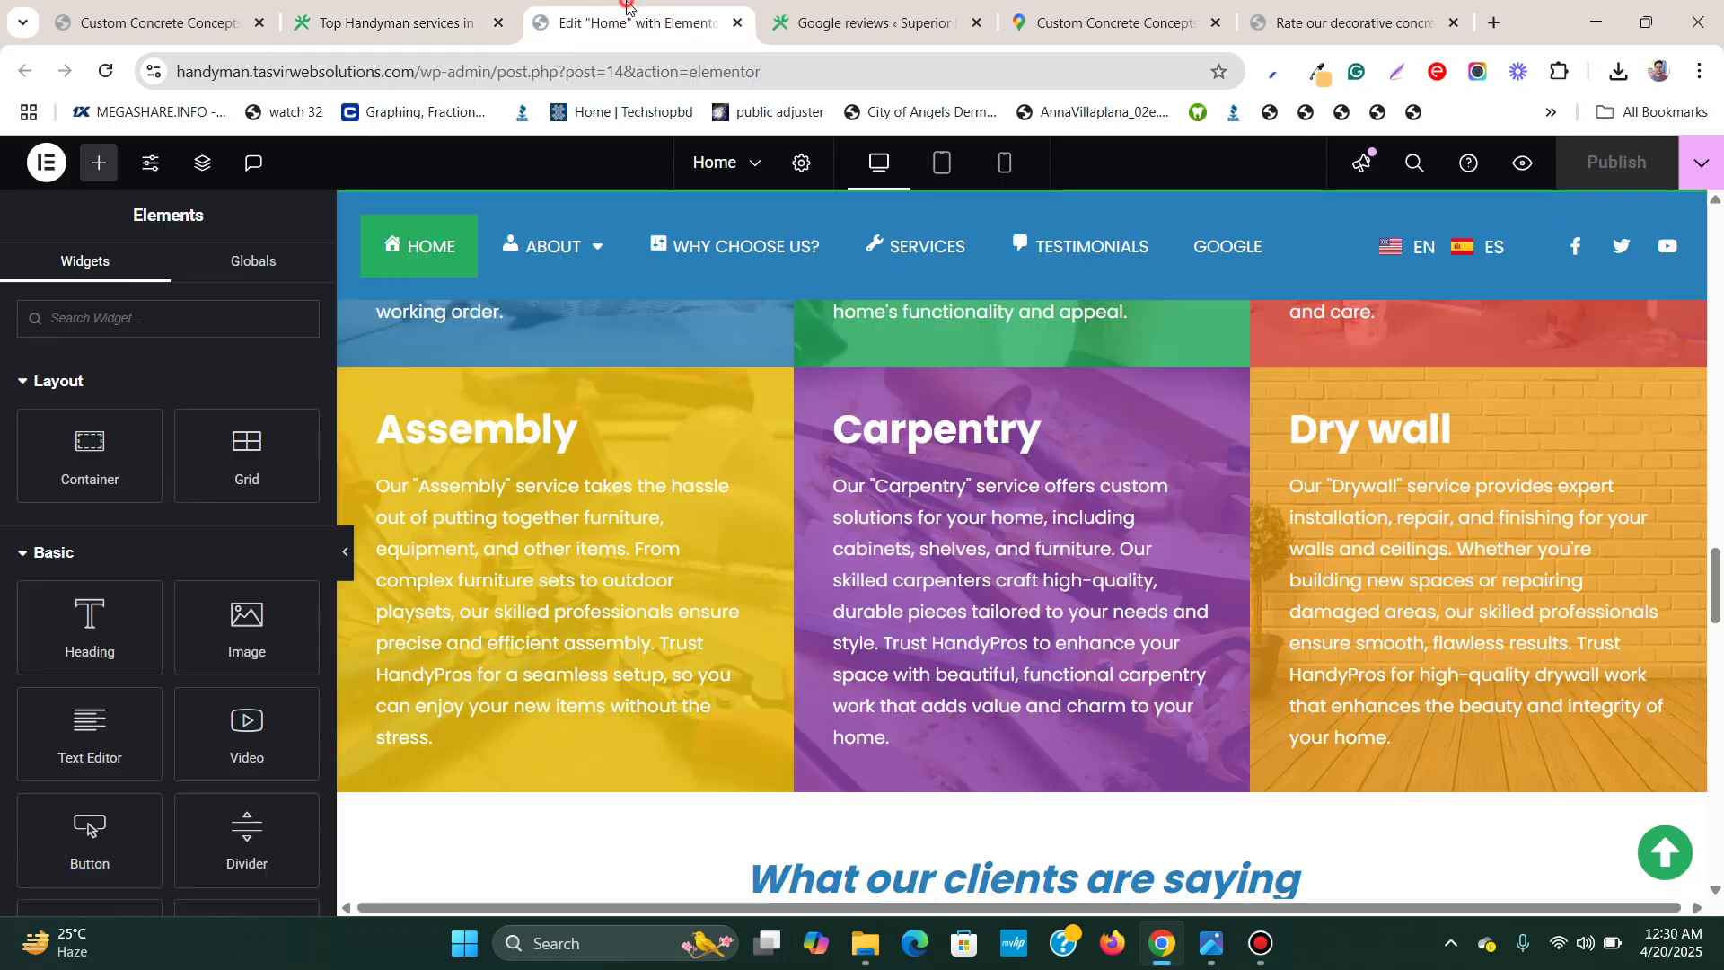
left_click(819, 18)
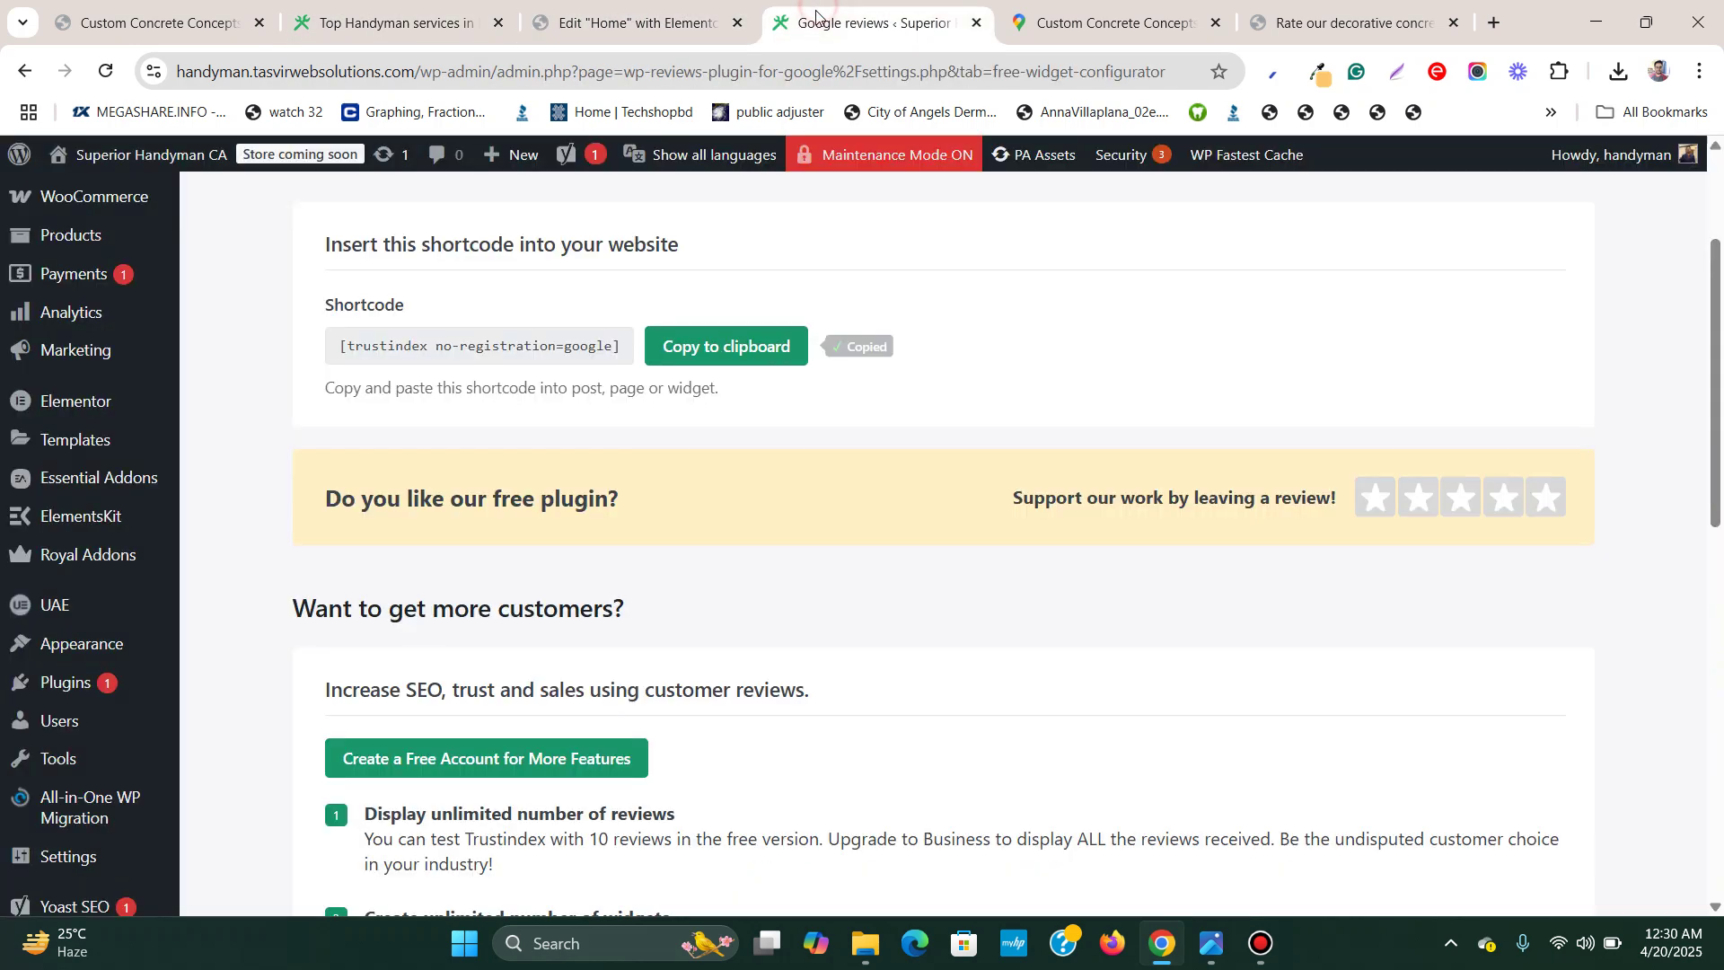
Bring up the Custom Concrete Concepts LLC Google Maps listing, rated 3.8 from 13 reviews
left_click(1047, 20)
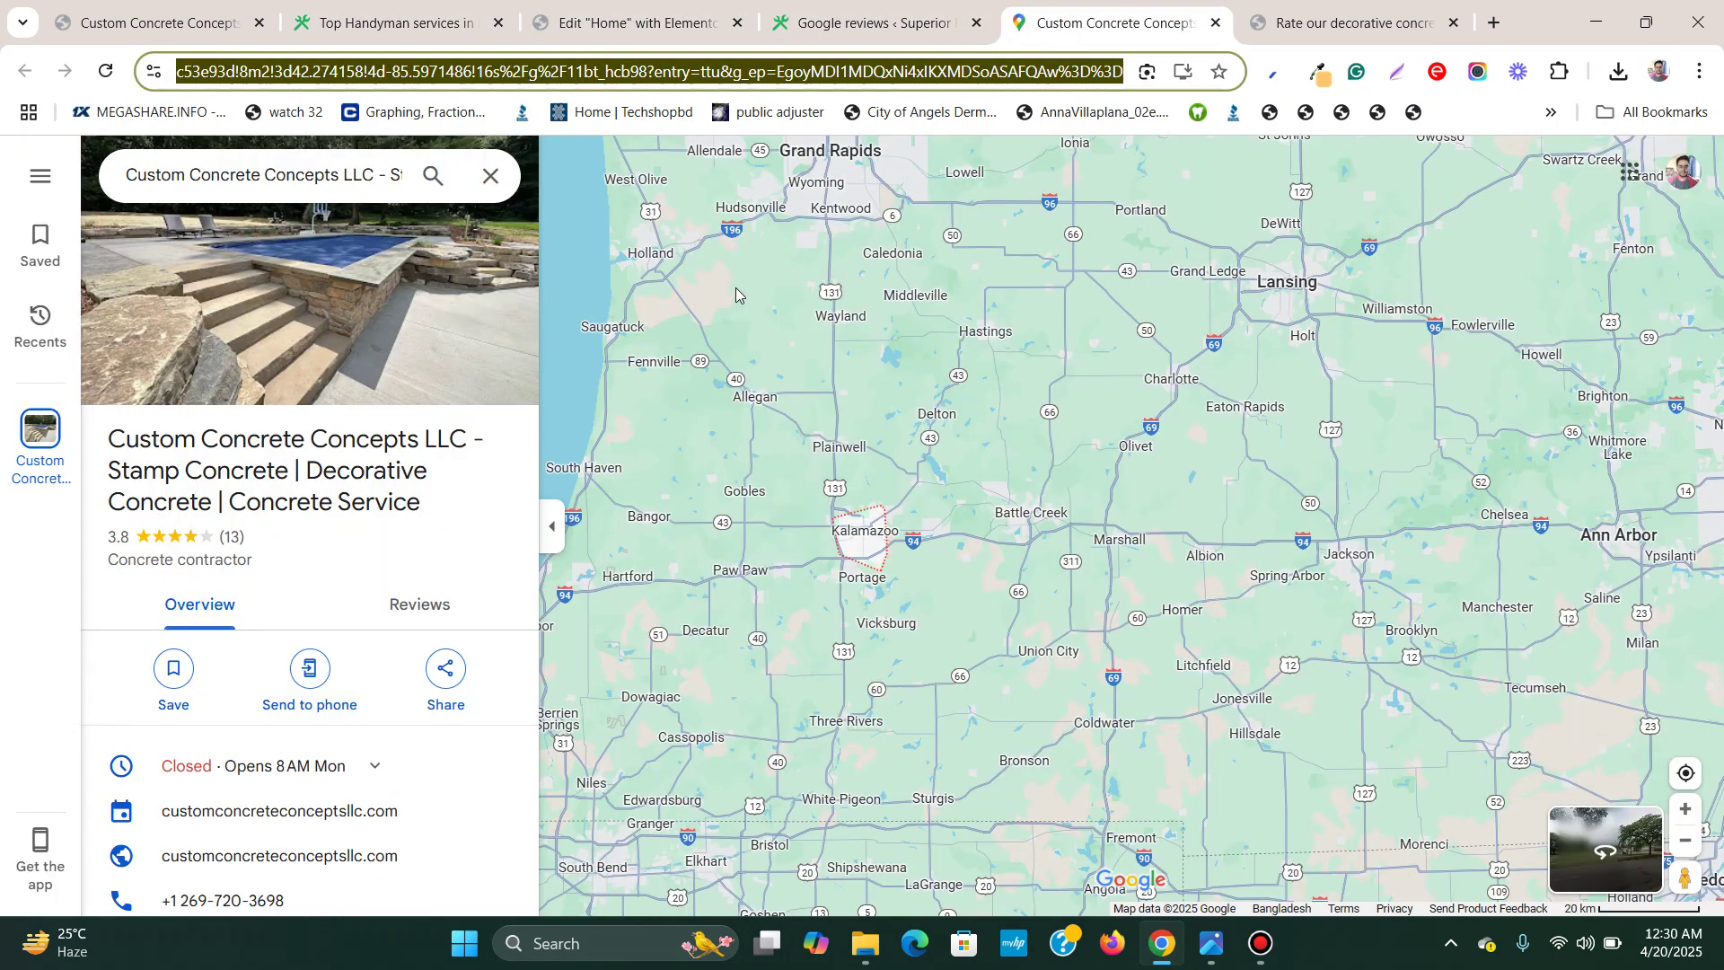
mouse_move(492, 362)
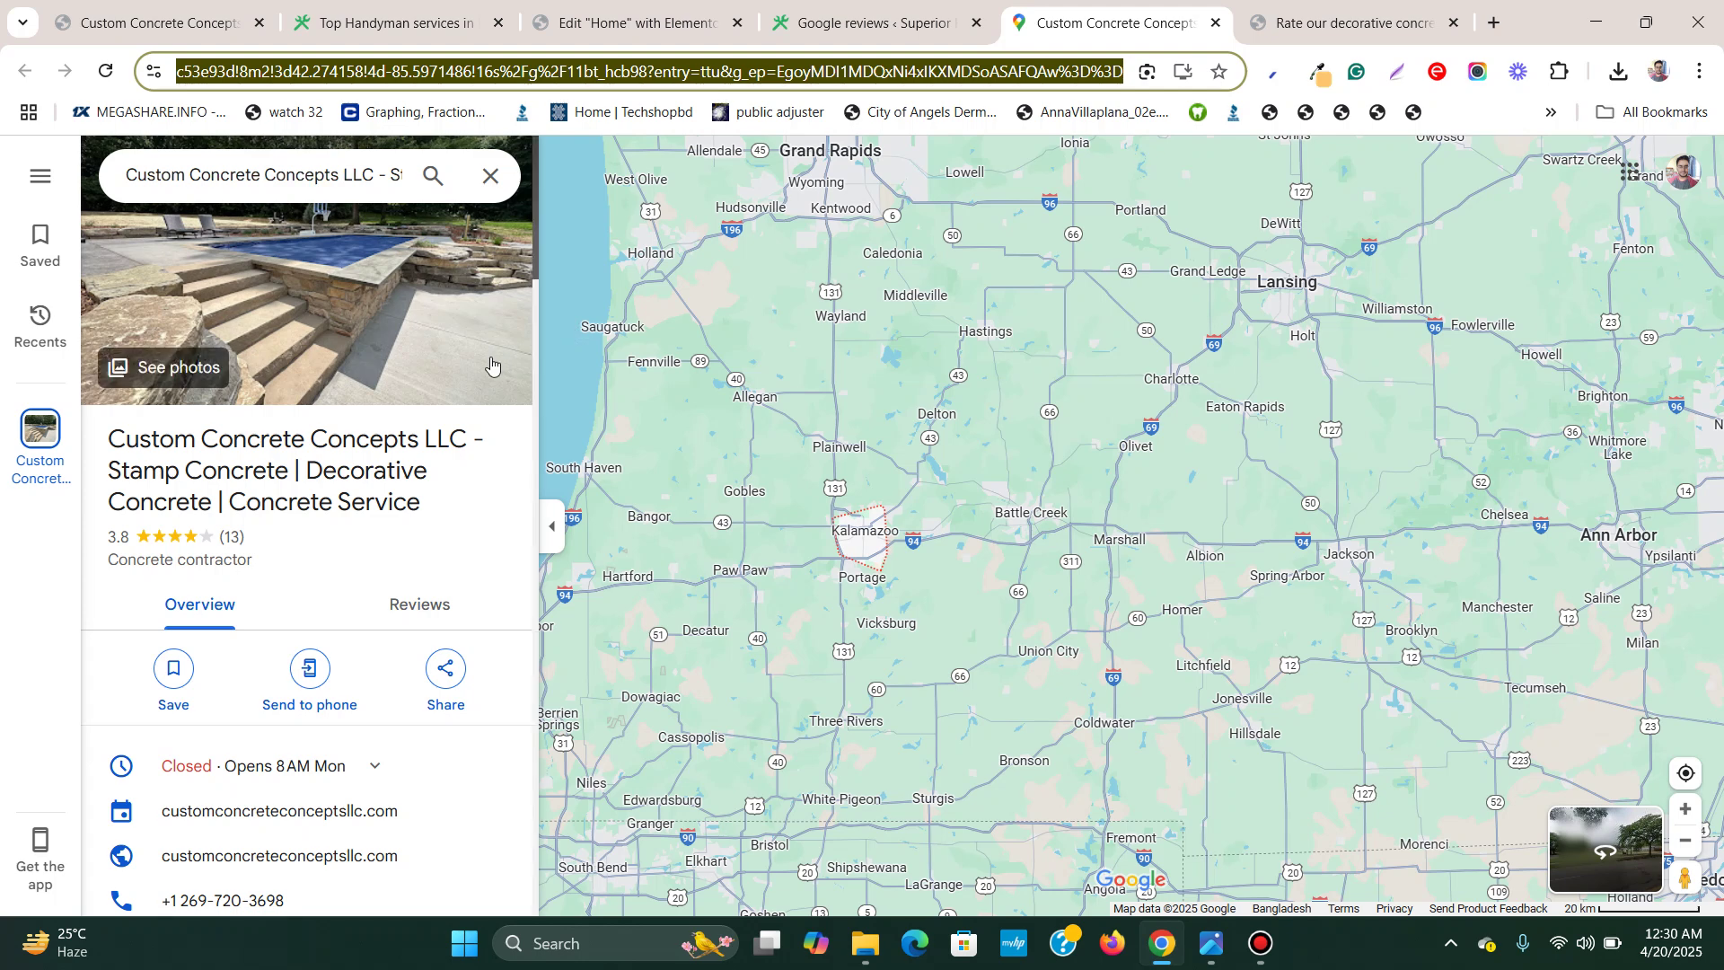